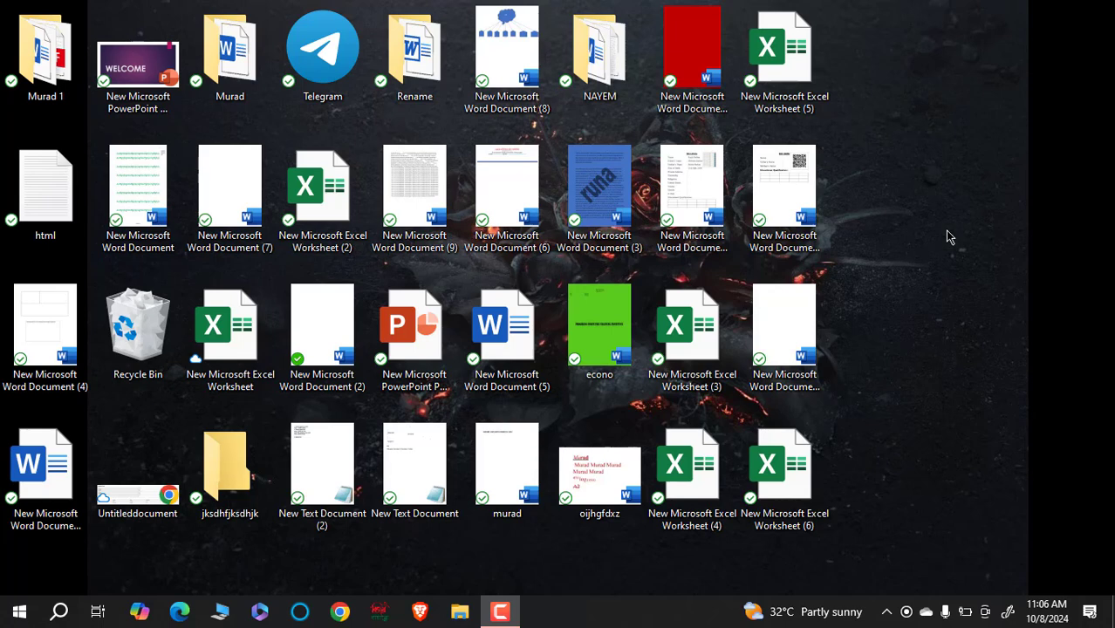
- Refresh the desktop, then open New Microsoft Excel Worksheet (6) in Excel
right_click(882, 57)
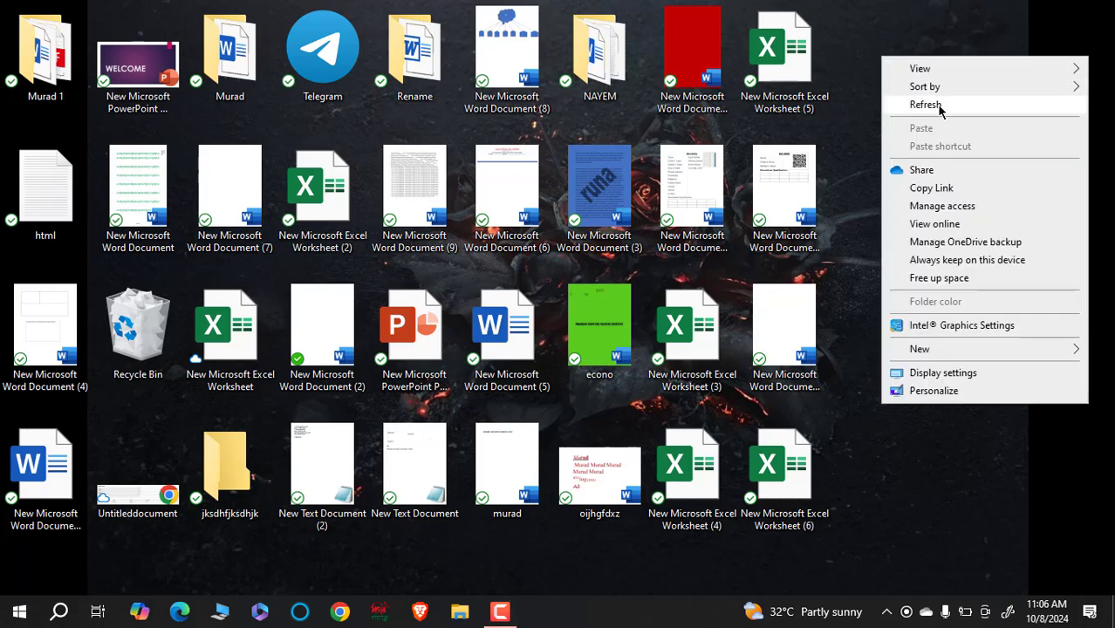
click(940, 107)
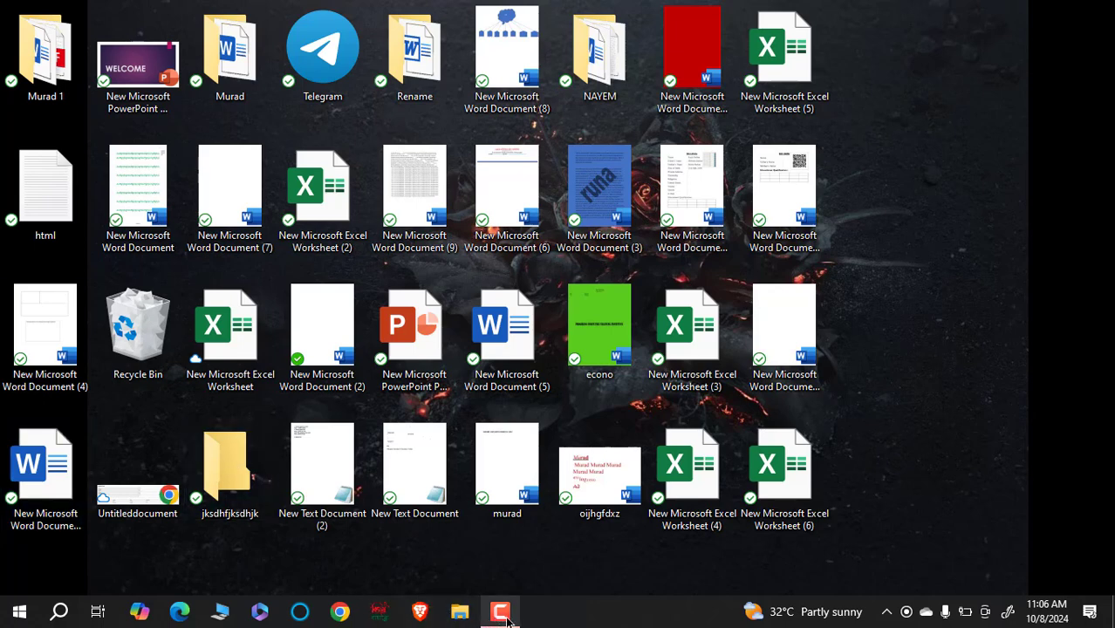
double_click(810, 472)
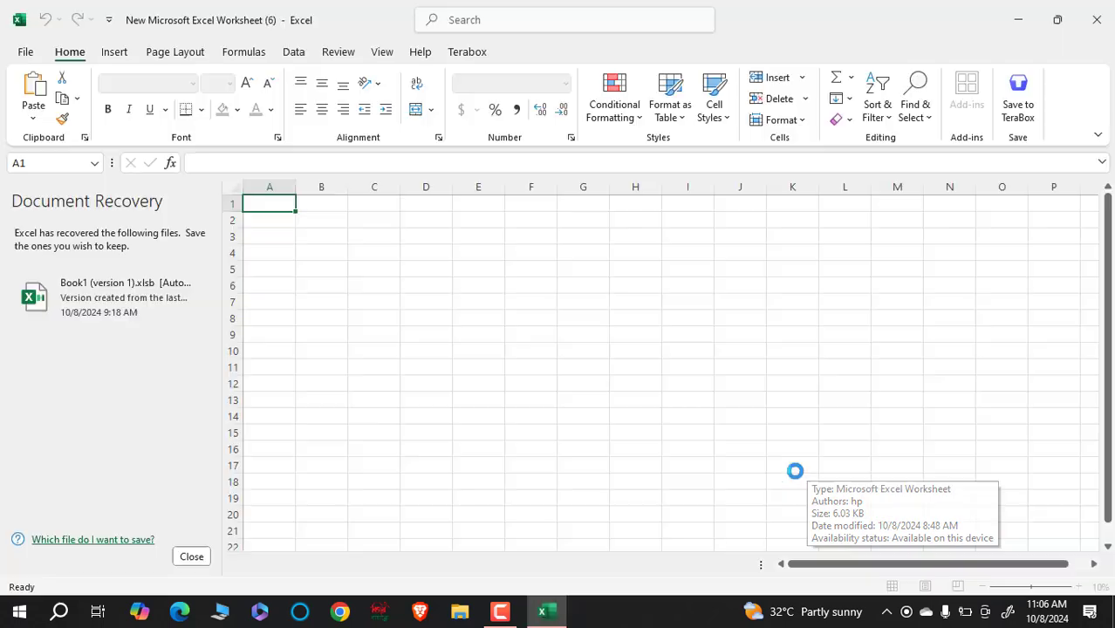
- Remove the recovered files and close the Genuine Office popup, leaving Sheet1 blank
click(197, 559)
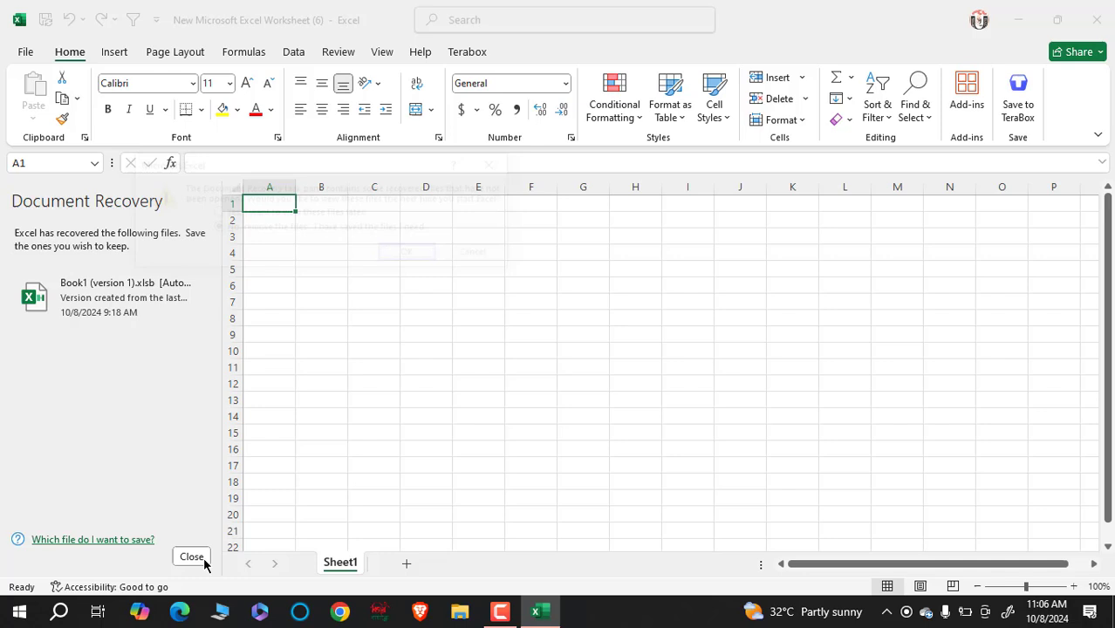
click(411, 255)
click(366, 328)
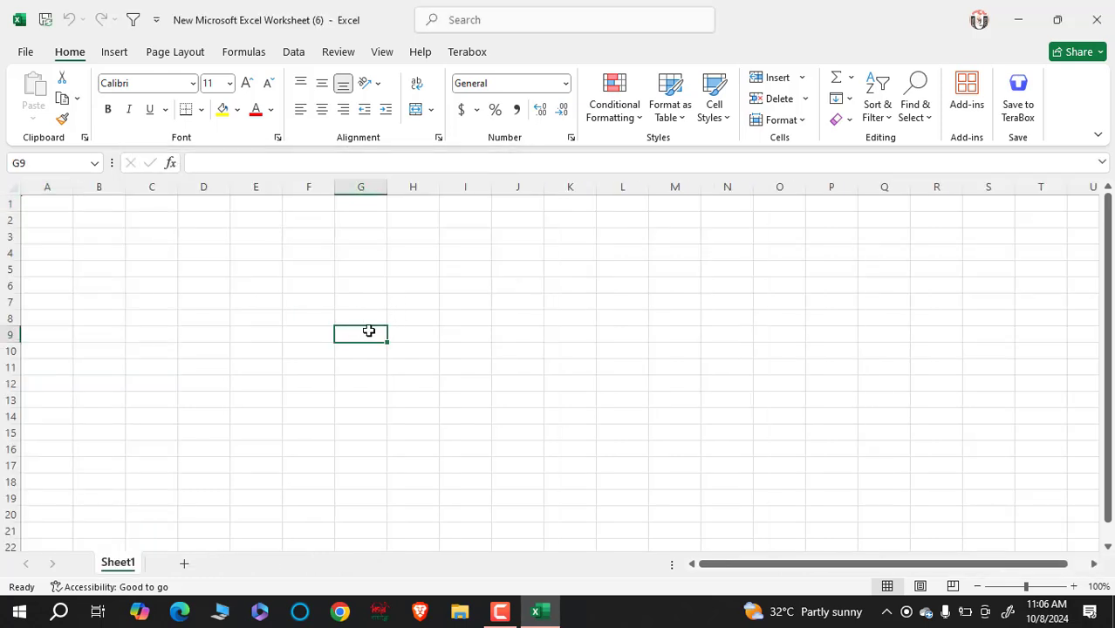
click(398, 264)
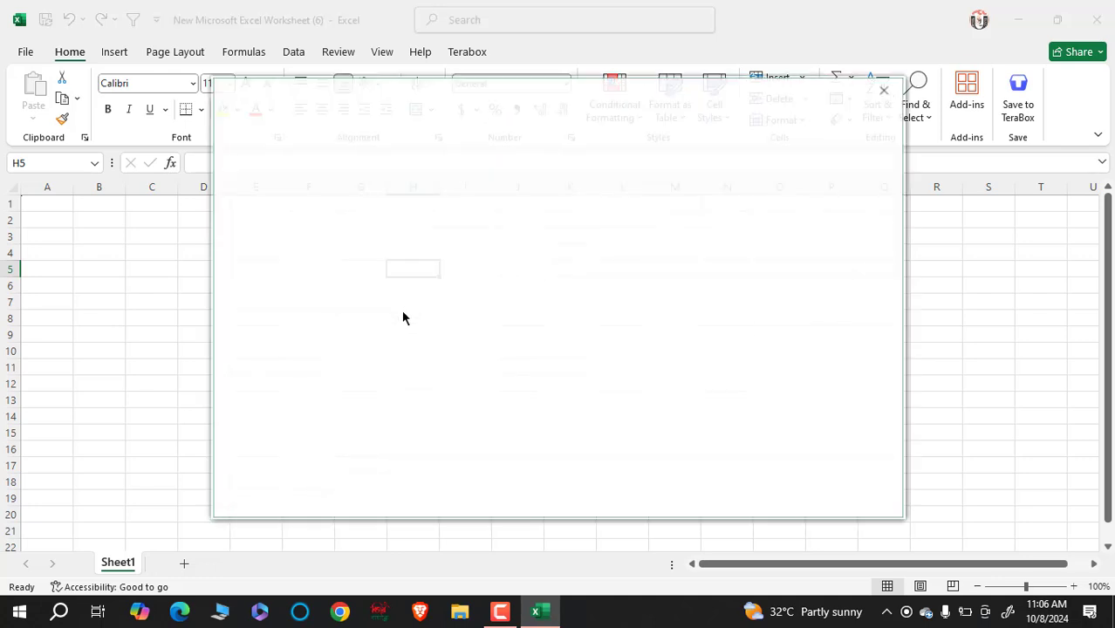
click(886, 90)
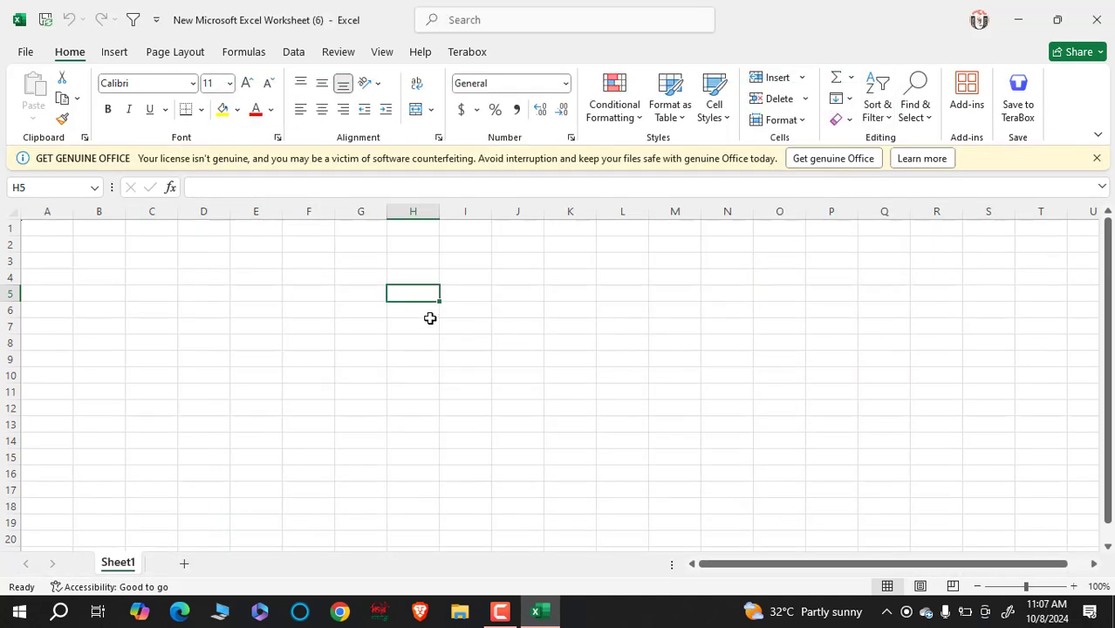
click(350, 338)
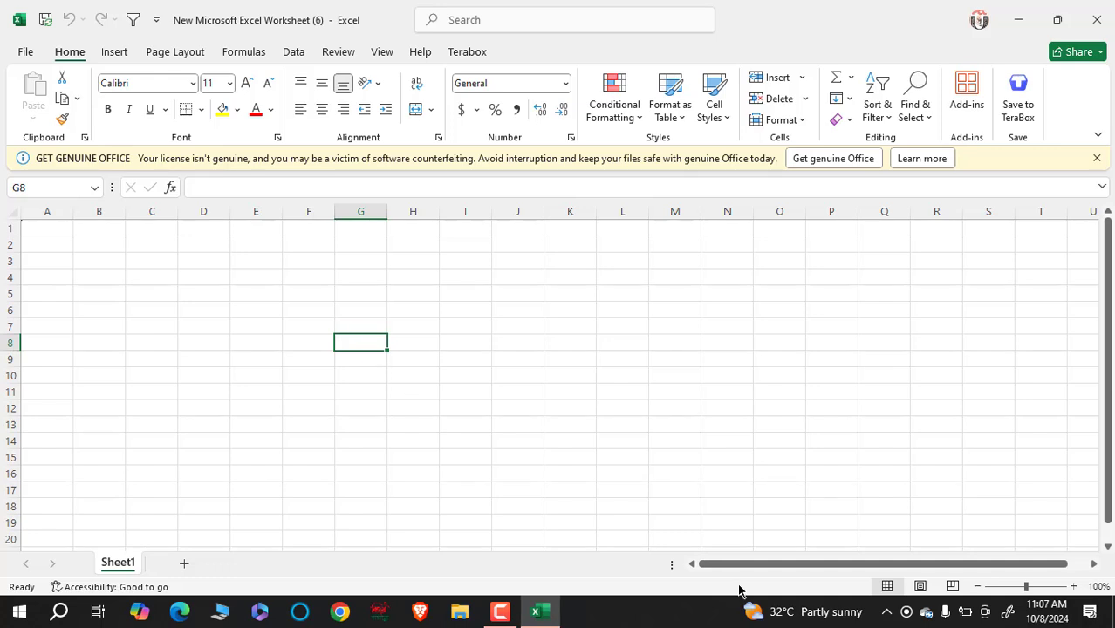
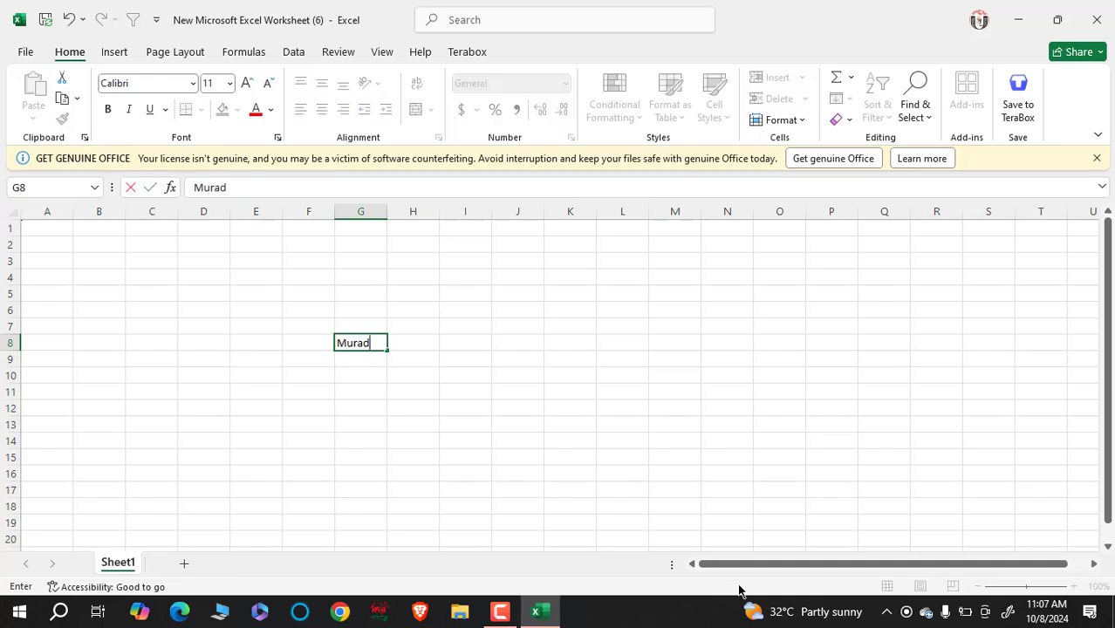
- Type a person's three-part name down G8:G10, one word per cell
key(Return)
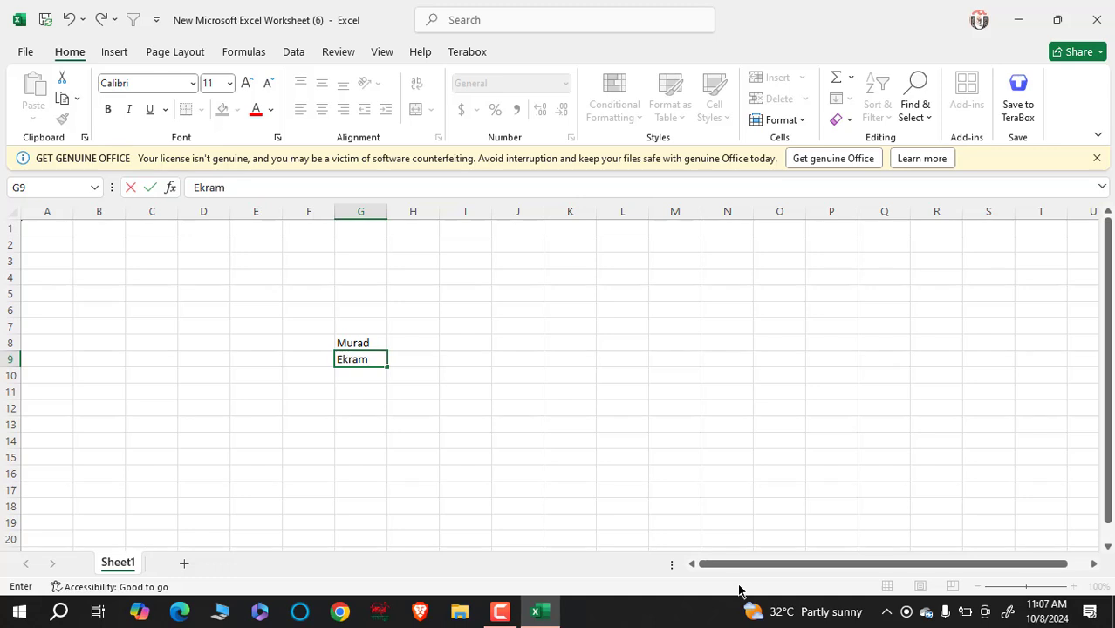
key(Return)
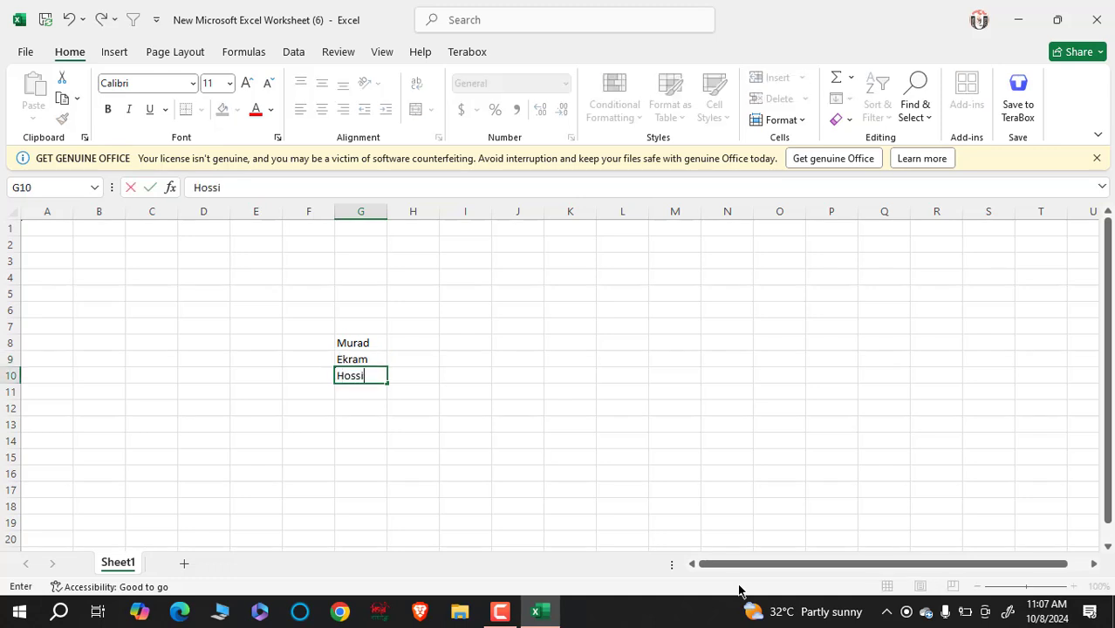
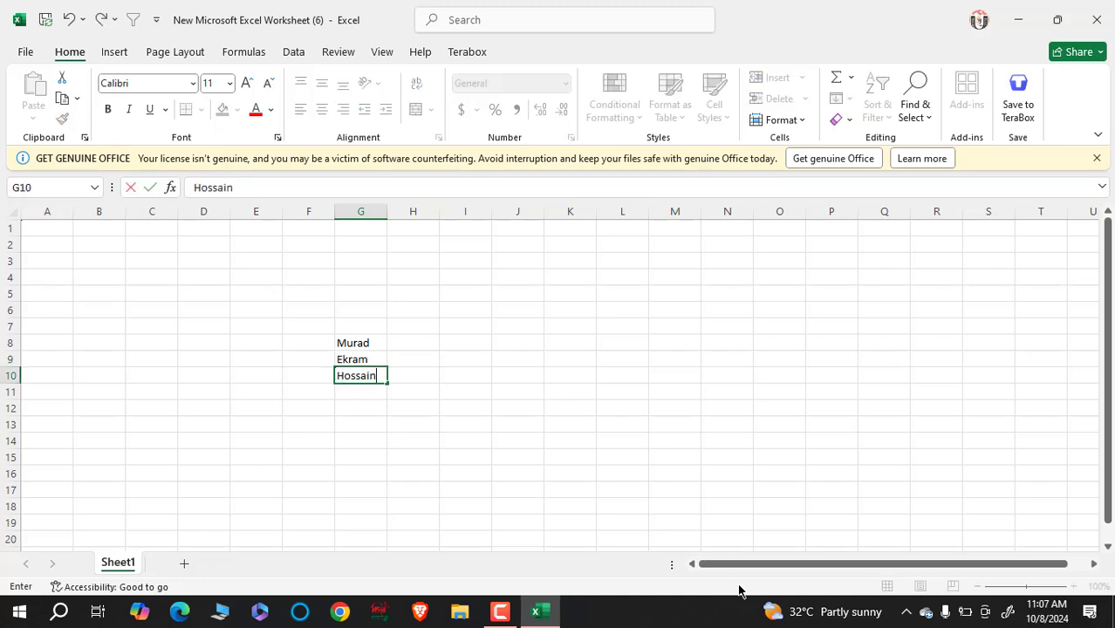
click(552, 503)
- Enter Roll in G11 and Class in G12
click(358, 342)
click(365, 363)
click(371, 389)
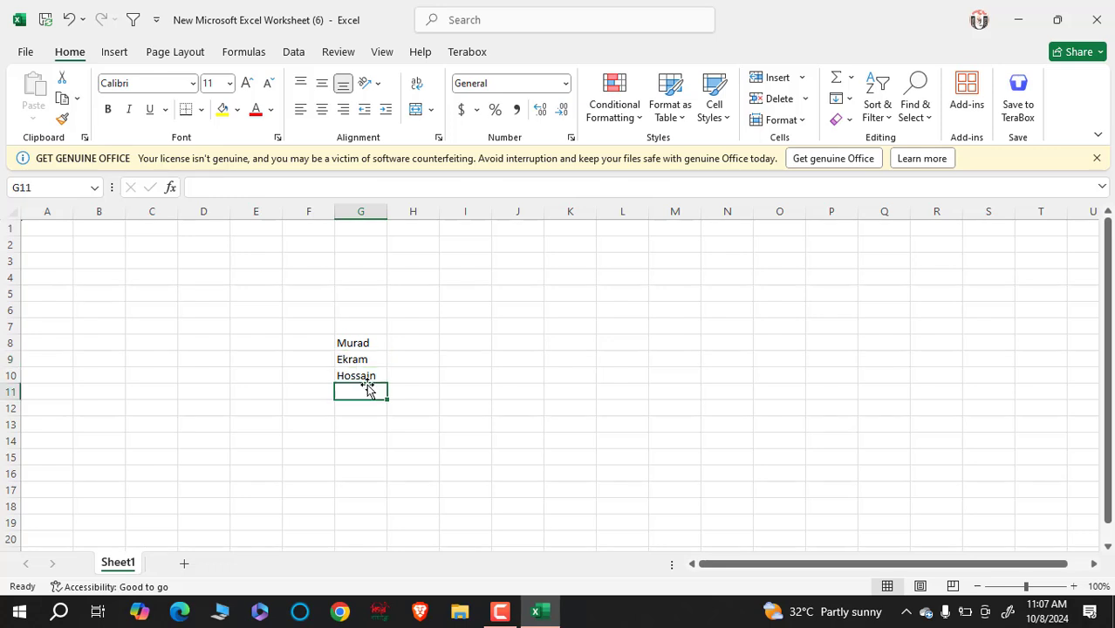
key(Down)
key(Down)
key(Down)
key(Down)
click(356, 358)
click(364, 344)
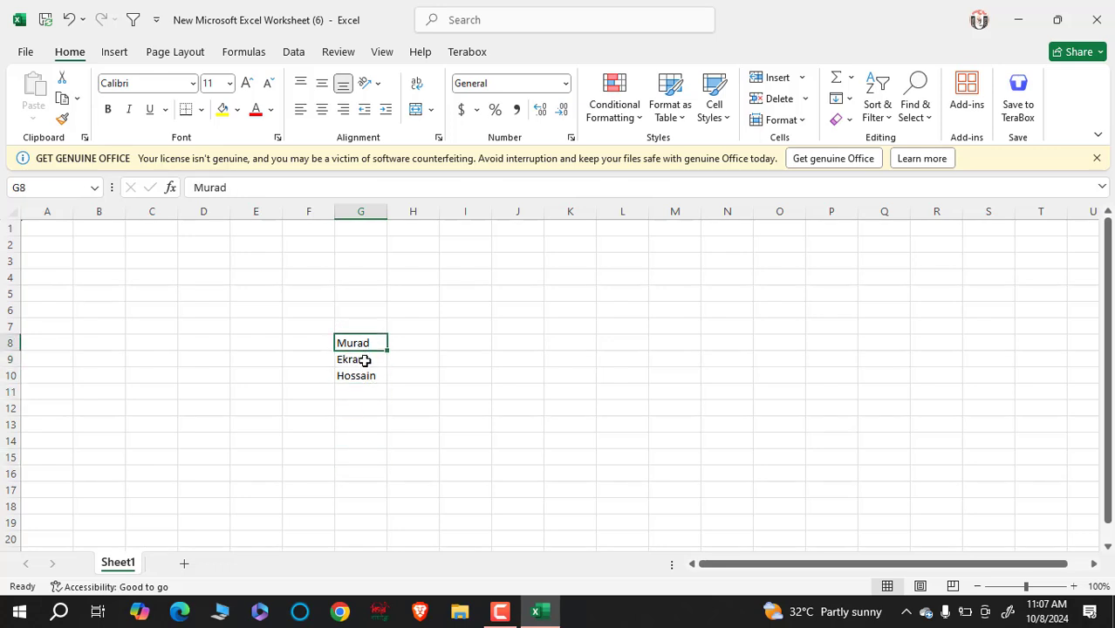
click(371, 393)
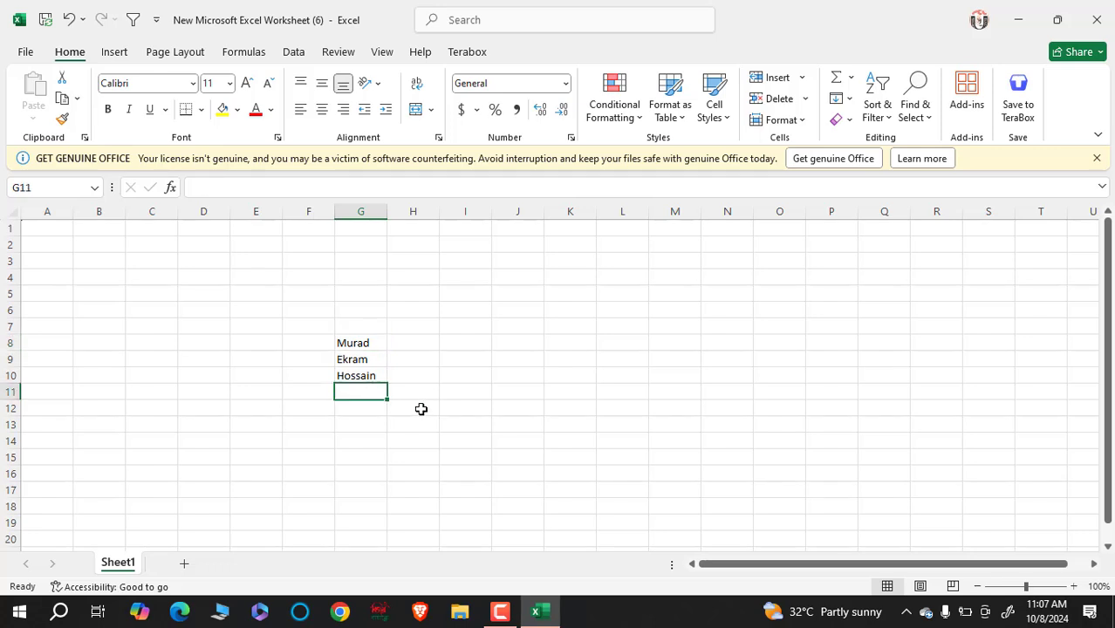
text(Roll)
key(Return)
text(C)
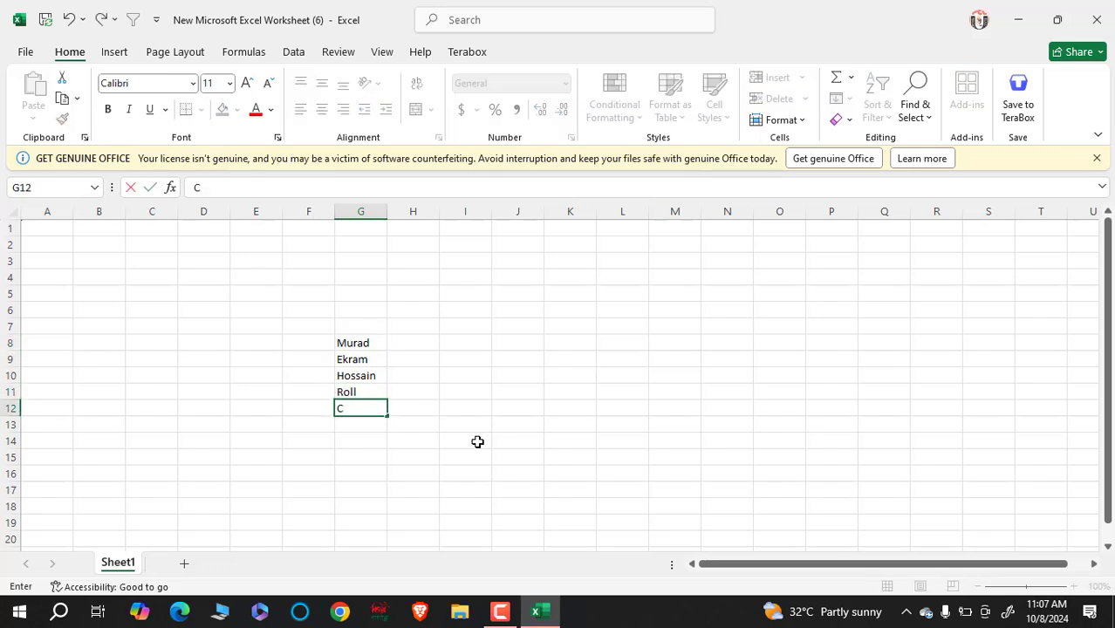
text(lass)
key(Return)
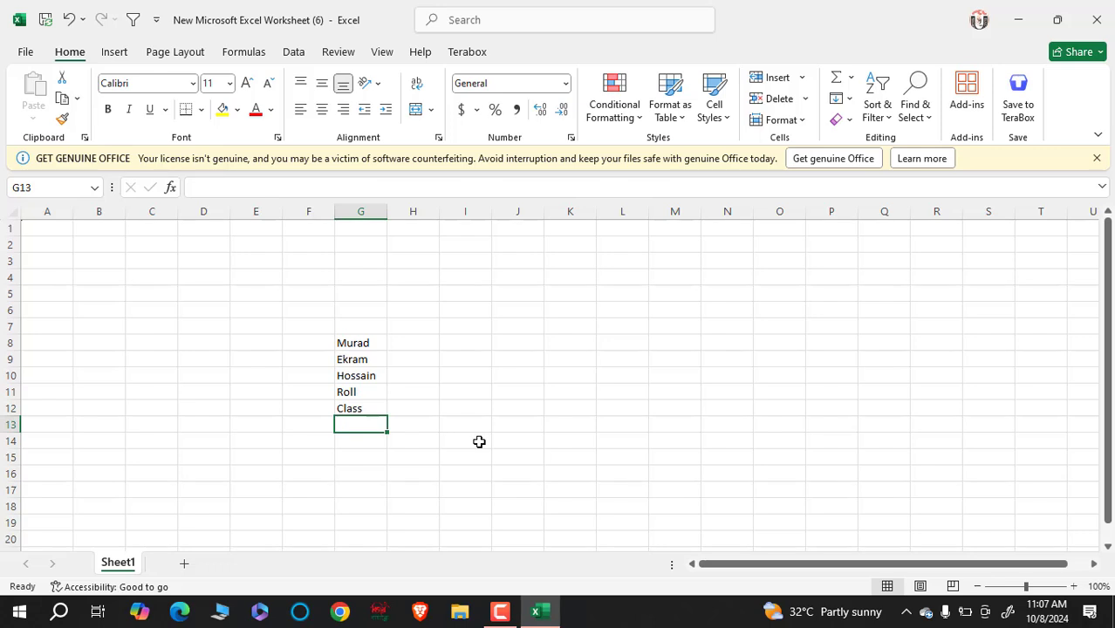
- Click through several cells around Sheet1
click(530, 359)
click(703, 323)
click(591, 310)
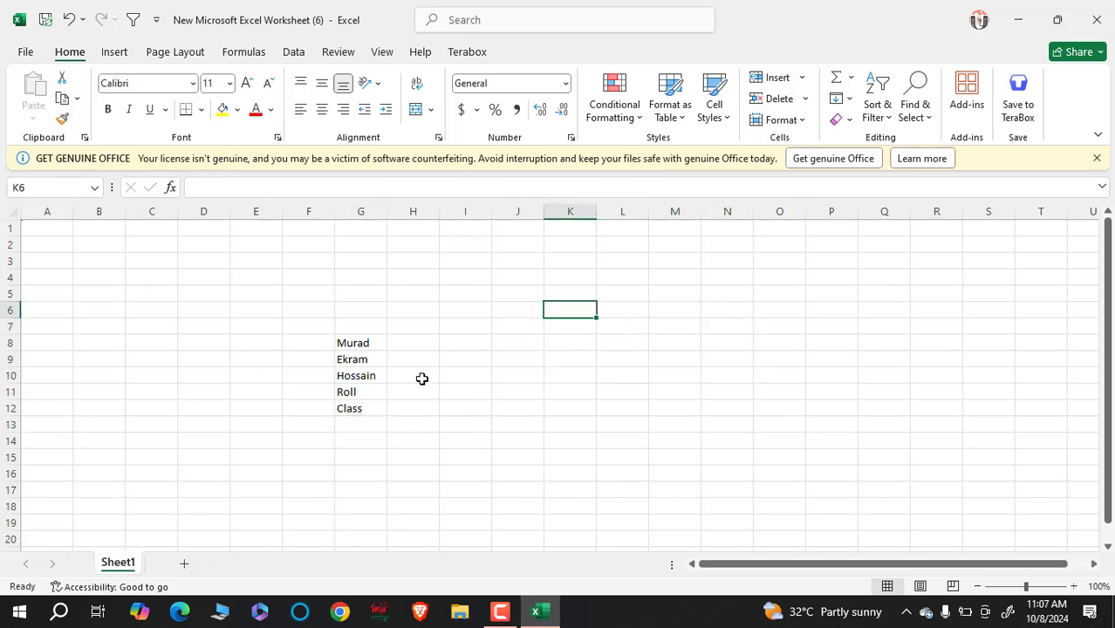
click(465, 489)
click(198, 296)
click(606, 293)
click(727, 457)
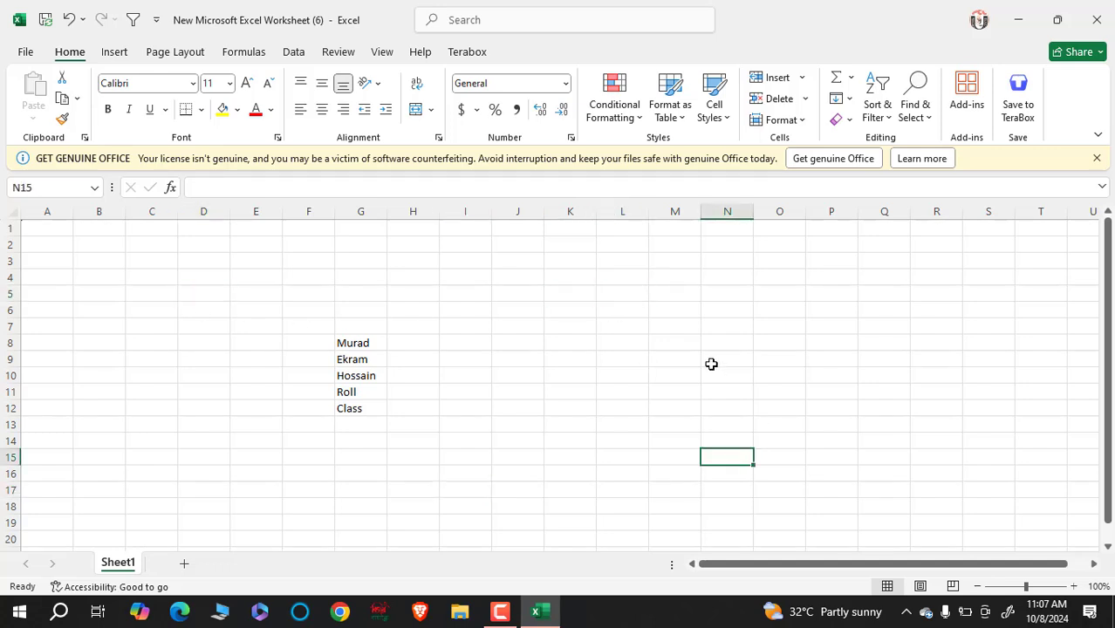
click(711, 364)
click(815, 337)
click(704, 354)
- Type test letters into M5, then backspace them away
click(665, 290)
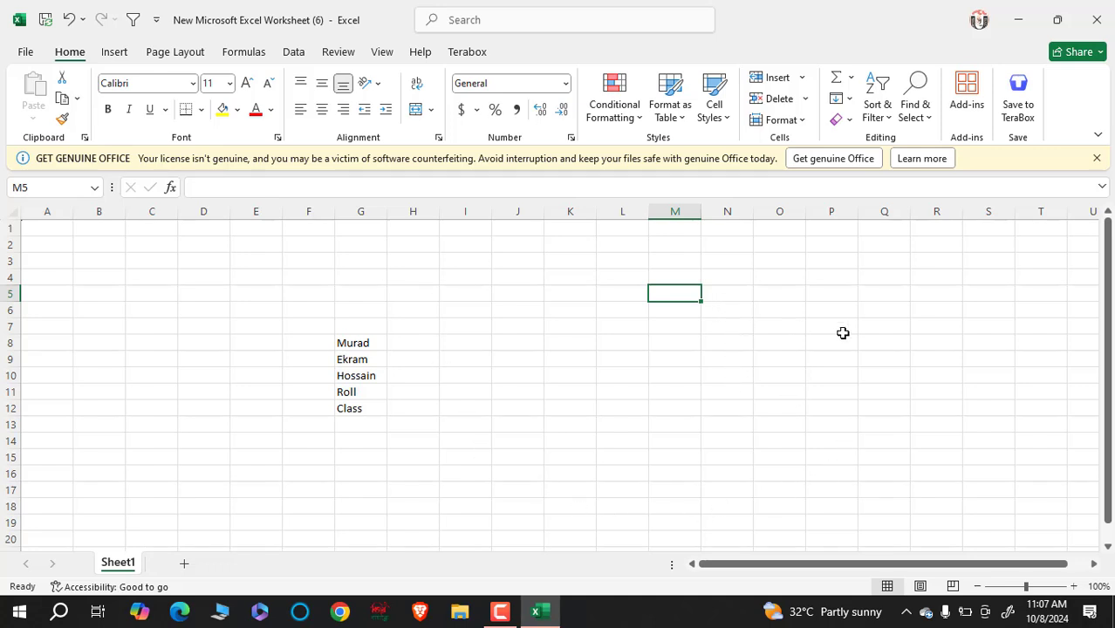
text(dfjsdkl)
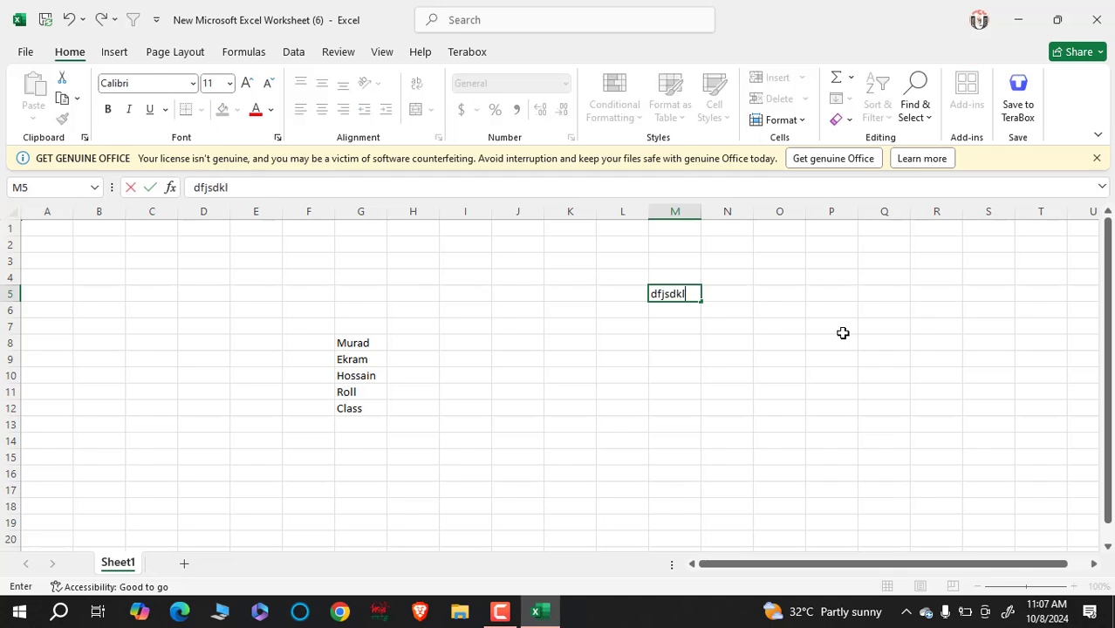
text(fjasdklfjasdjfsdkfjsdklfjksdljfklsdjfsdjkf)
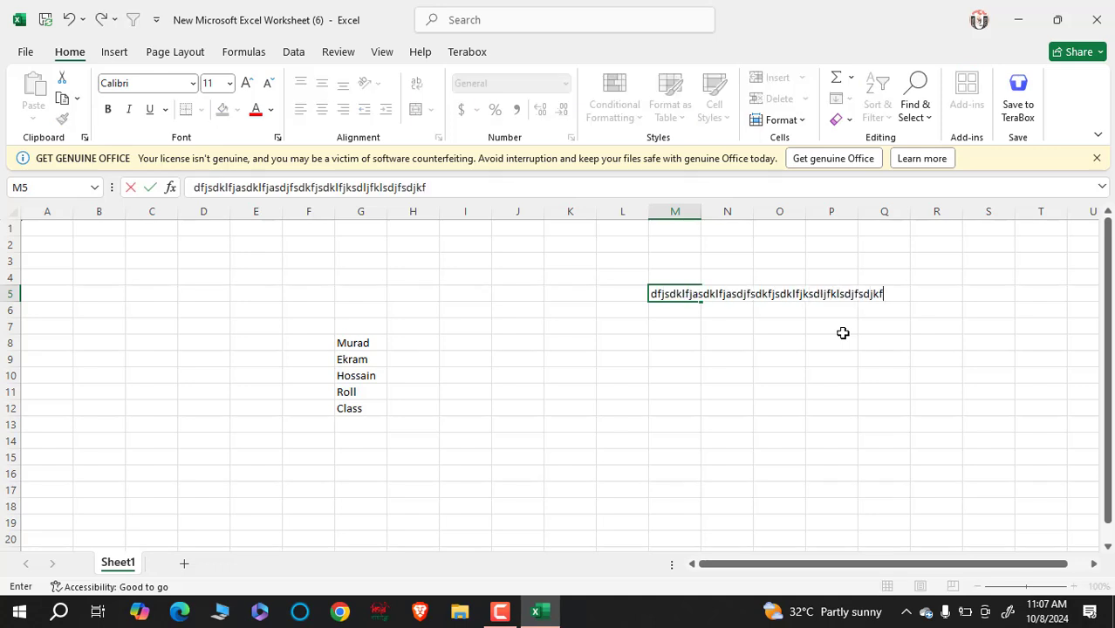
key(BackSpace)
key(BackSpace)
key(BackSpace)
key(BackSpace)
key(BackSpace)
key(BackSpace)
key(BackSpace)
key(BackSpace)
key(BackSpace)
key(BackSpace)
key(BackSpace)
key(BackSpace)
key(BackSpace)
key(BackSpace)
key(BackSpace)
key(BackSpace)
key(BackSpace)
key(BackSpace)
key(BackSpace)
key(BackSpace)
key(BackSpace)
key(BackSpace)
key(BackSpace)
key(BackSpace)
key(BackSpace)
key(BackSpace)
key(BackSpace)
key(BackSpace)
key(BackSpace)
key(BackSpace)
key(BackSpace)
key(BackSpace)
key(BackSpace)
key(BackSpace)
key(BackSpace)
key(BackSpace)
key(BackSpace)
key(BackSpace)
key(BackSpace)
key(BackSpace)
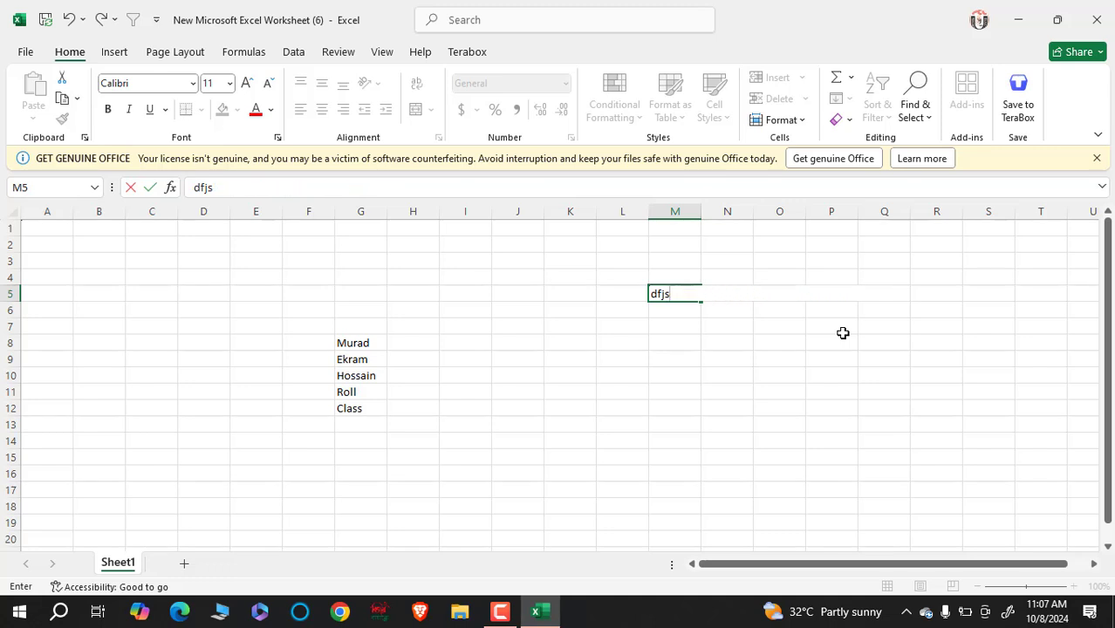
- Clear the Roll entry from G11 with Delete
click(367, 340)
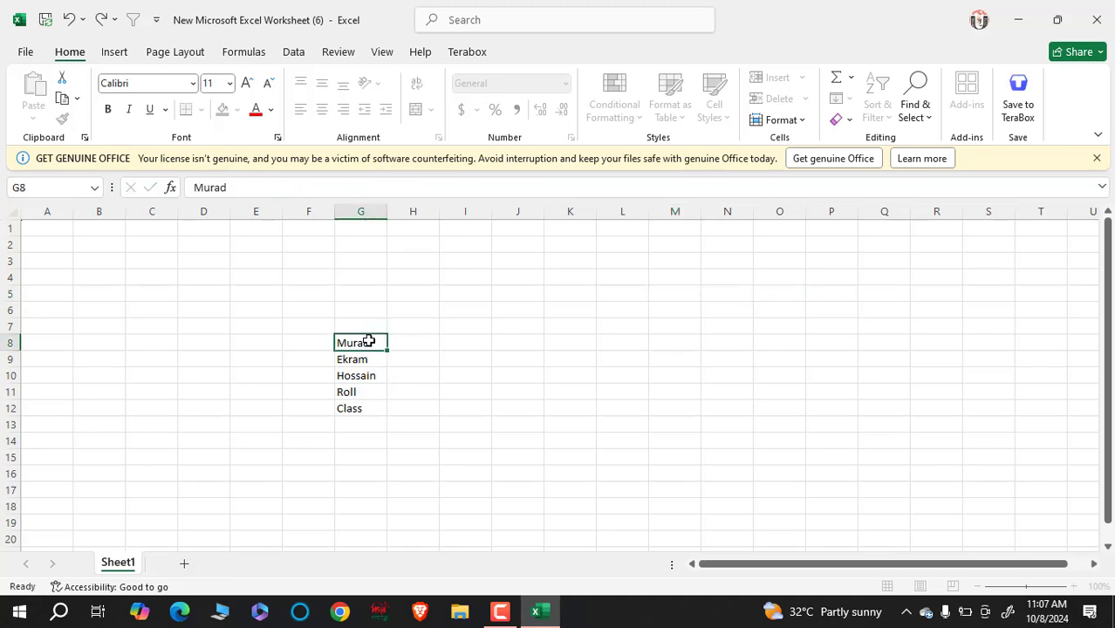
click(349, 377)
click(351, 420)
click(367, 392)
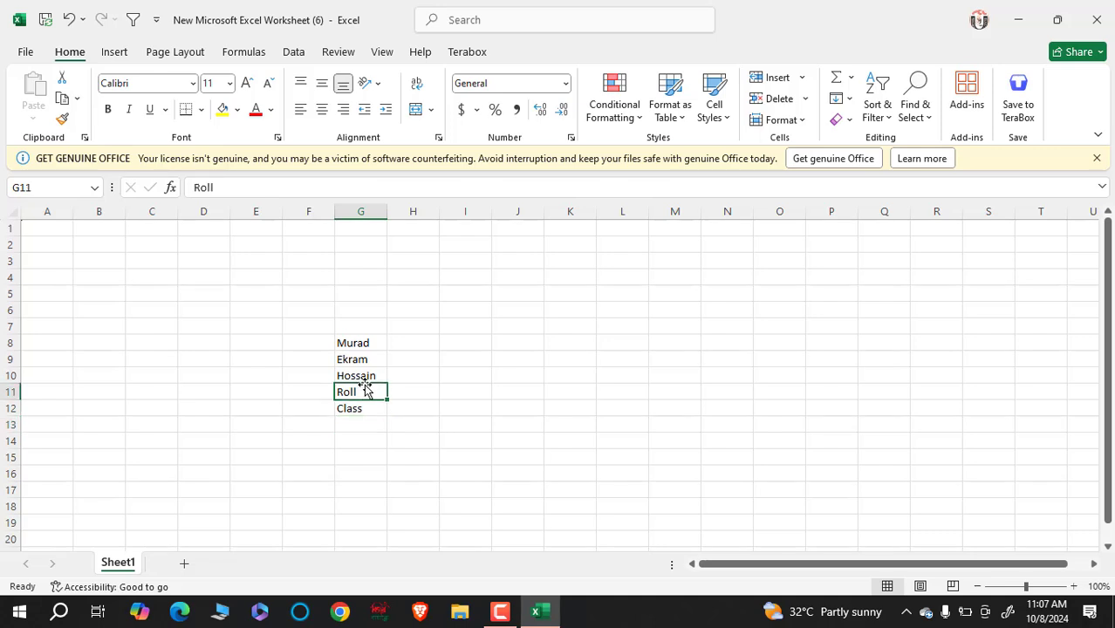
text(f)
click(370, 346)
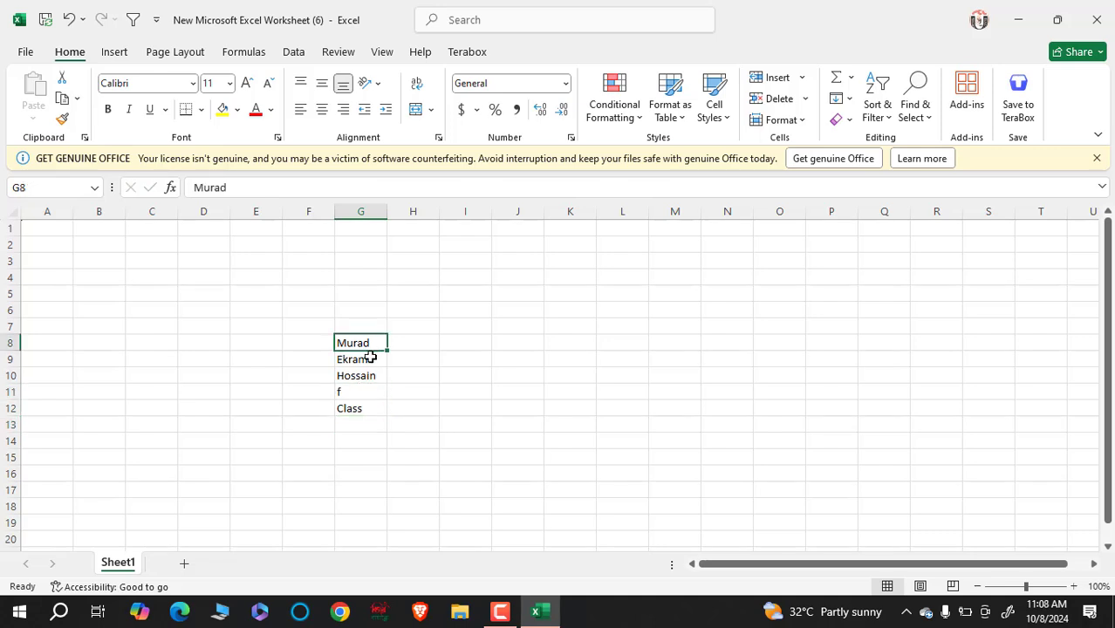
click(357, 394)
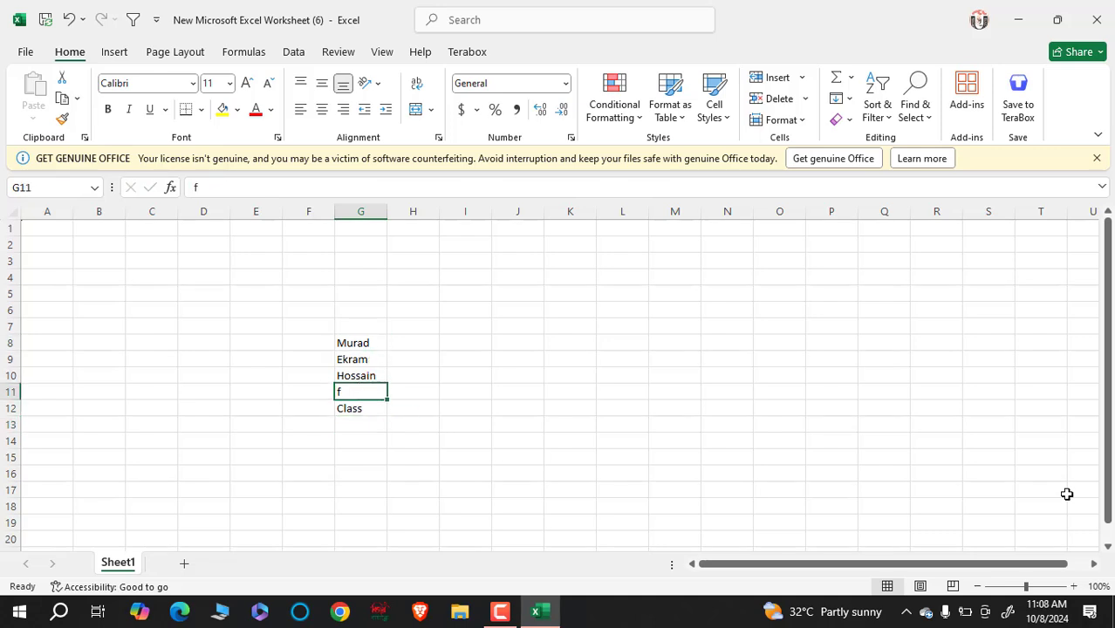
key(Delete)
- Select the three names, blank and Class in G8:G12 and copy them with Ctrl+C
click(371, 444)
shift+click(384, 344)
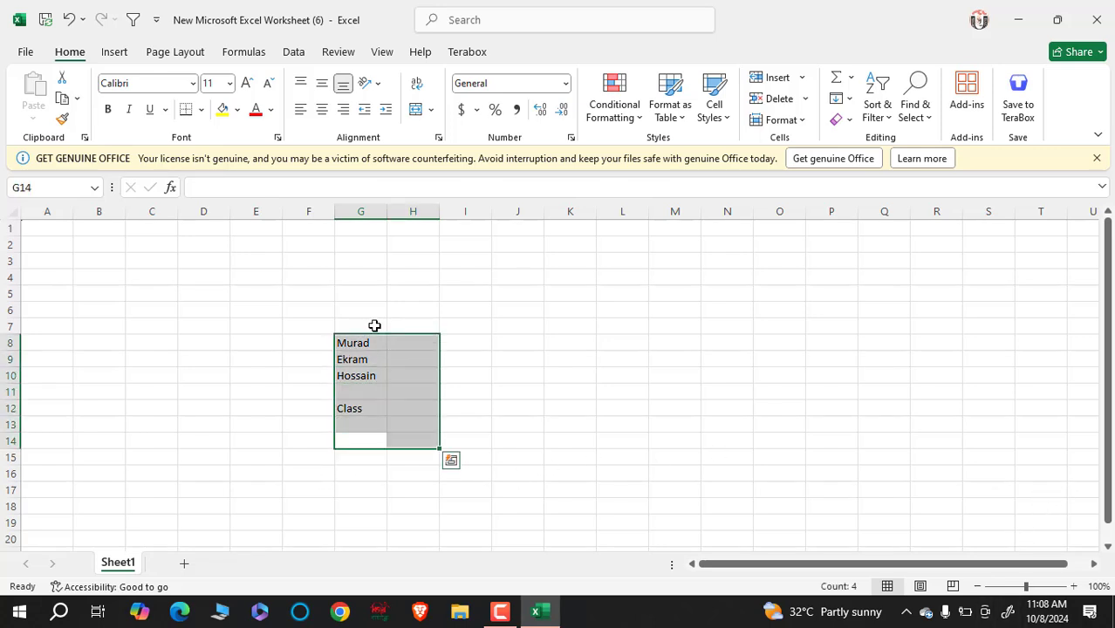
click(369, 321)
click(360, 293)
drag(343, 453, 343, 453)
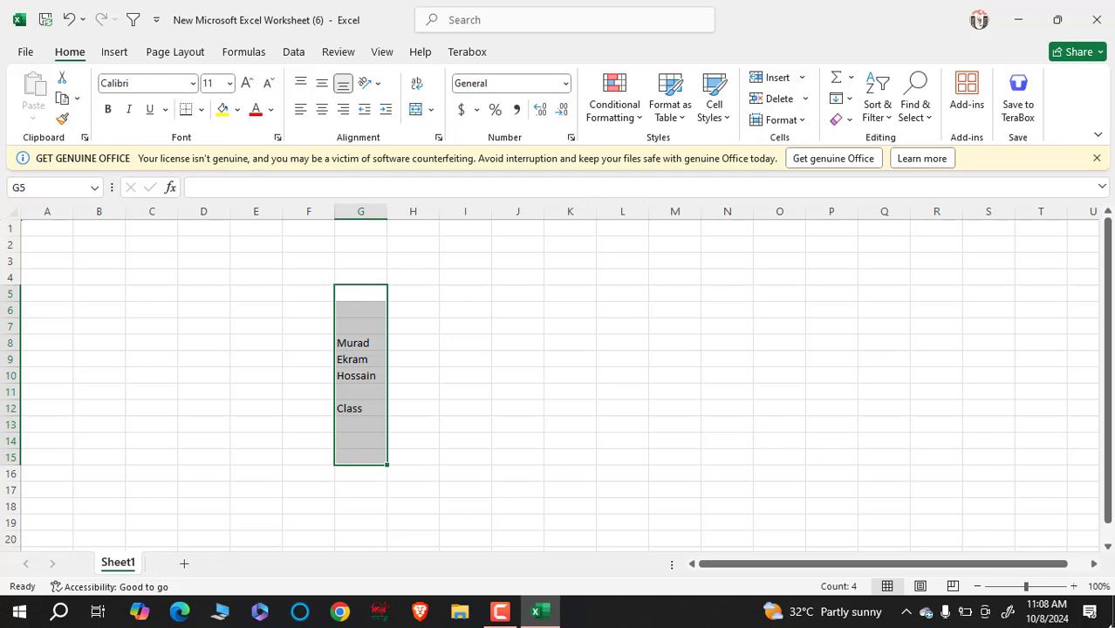
key(BackSpace)
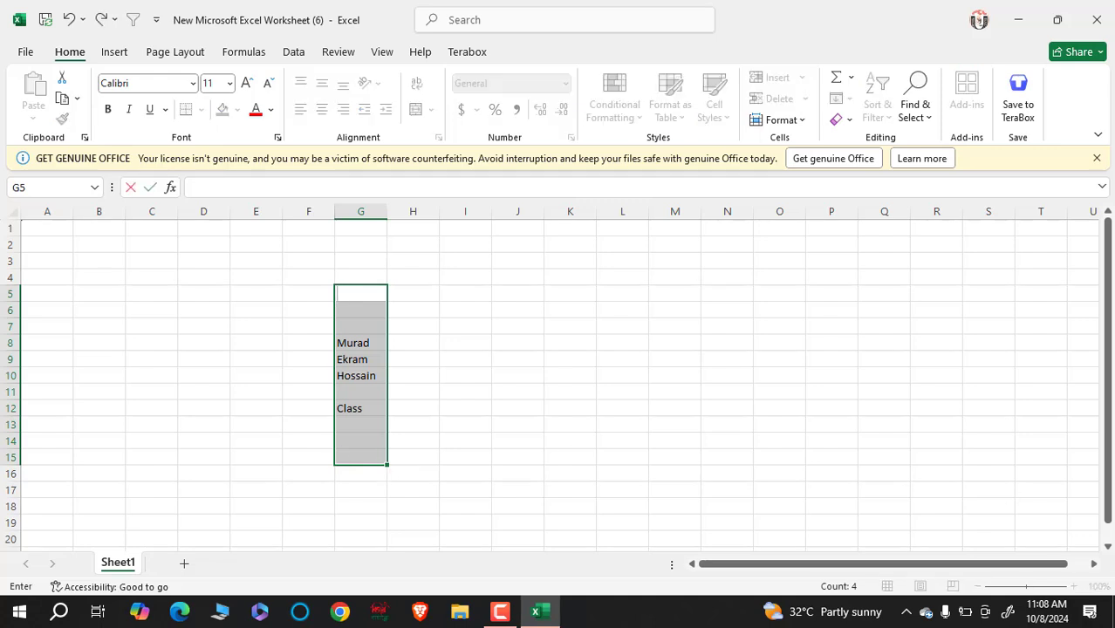
click(502, 361)
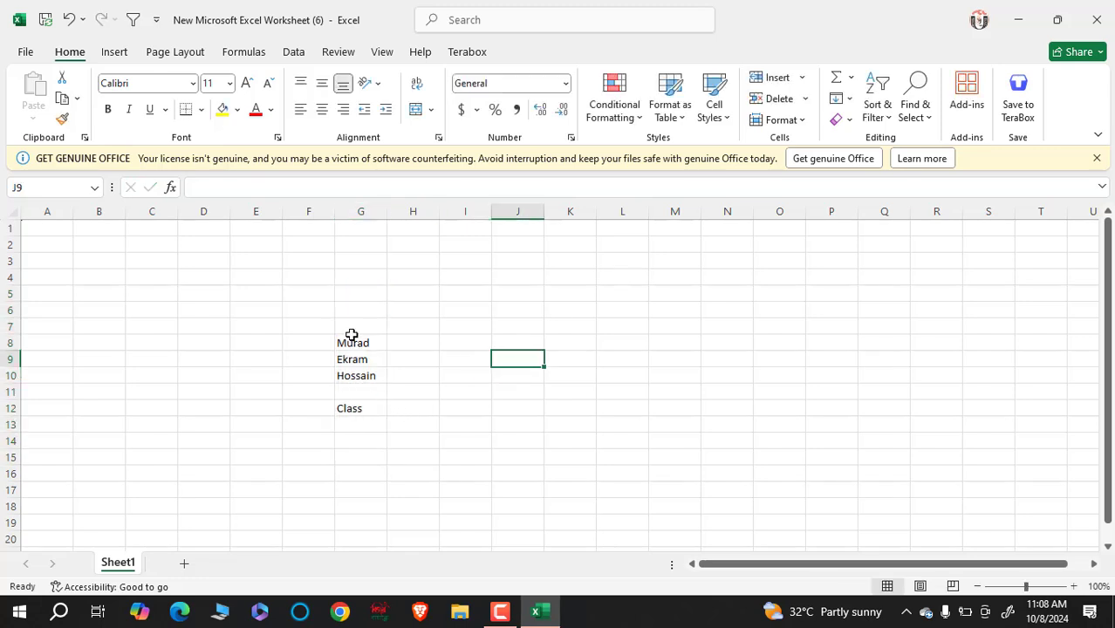
drag(351, 338, 341, 410)
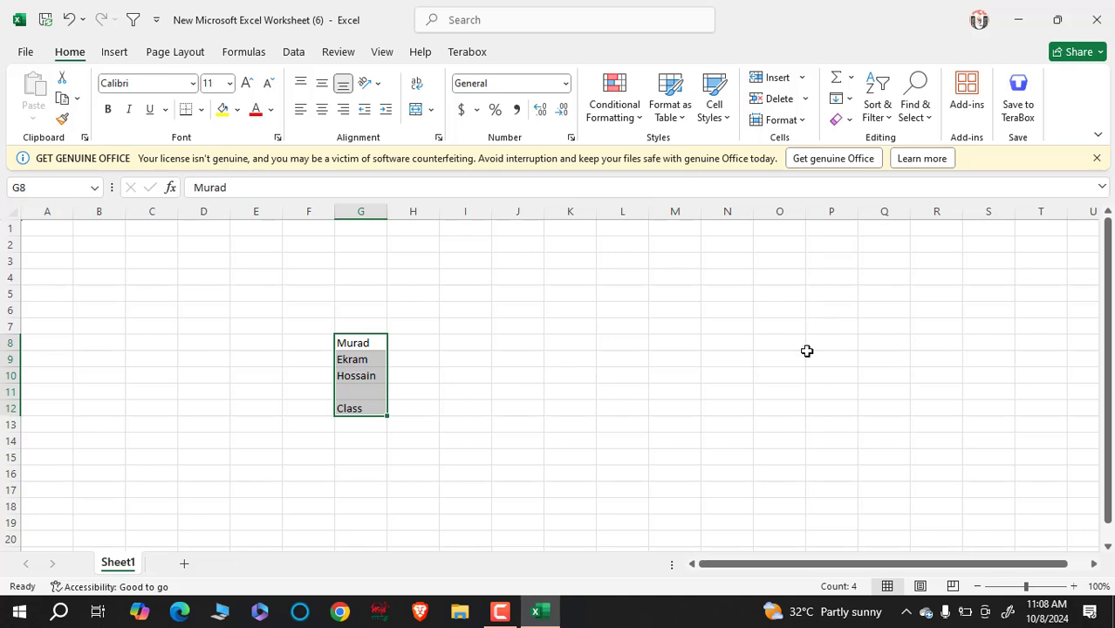
click(379, 374)
drag(366, 346, 363, 404)
key(ctrl+c)
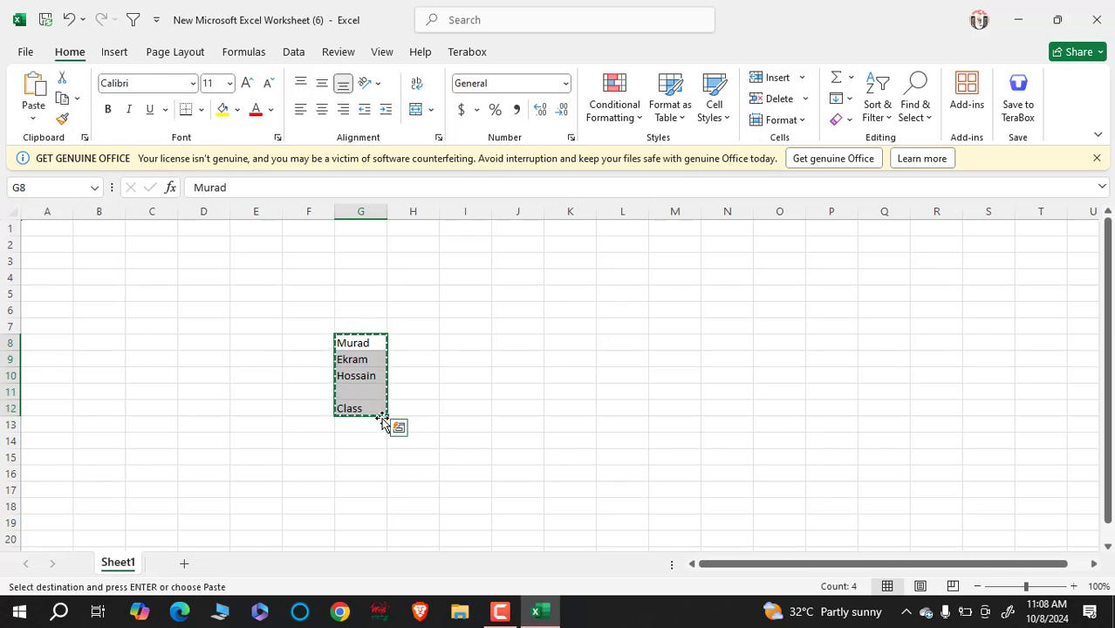
- Paste the copied names into column P at P2 and select P2:P6
click(828, 247)
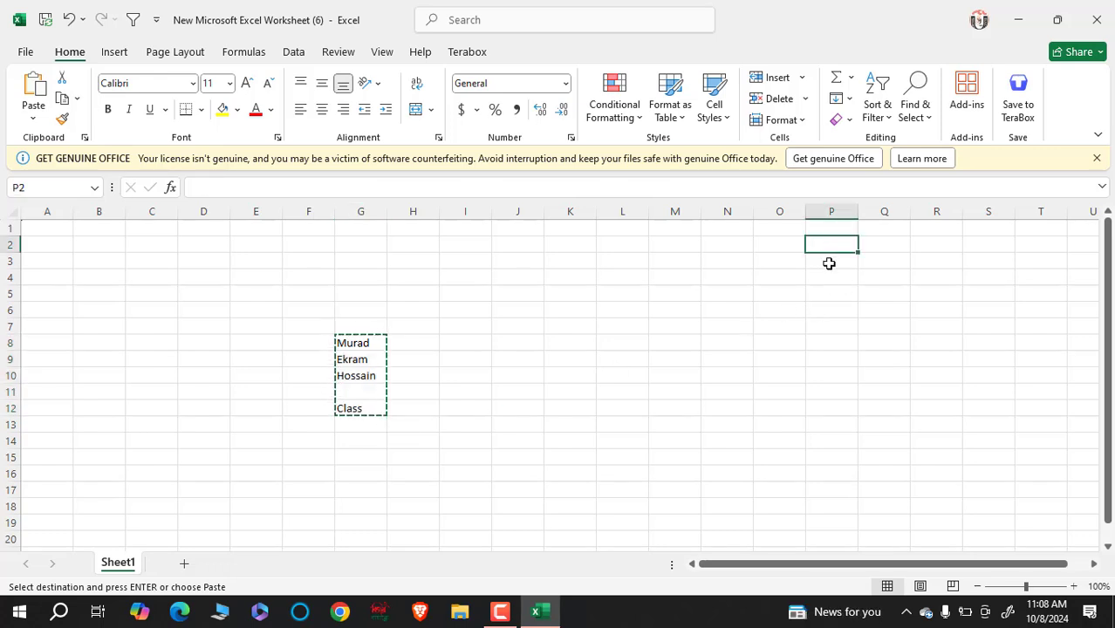
key(ctrl+v)
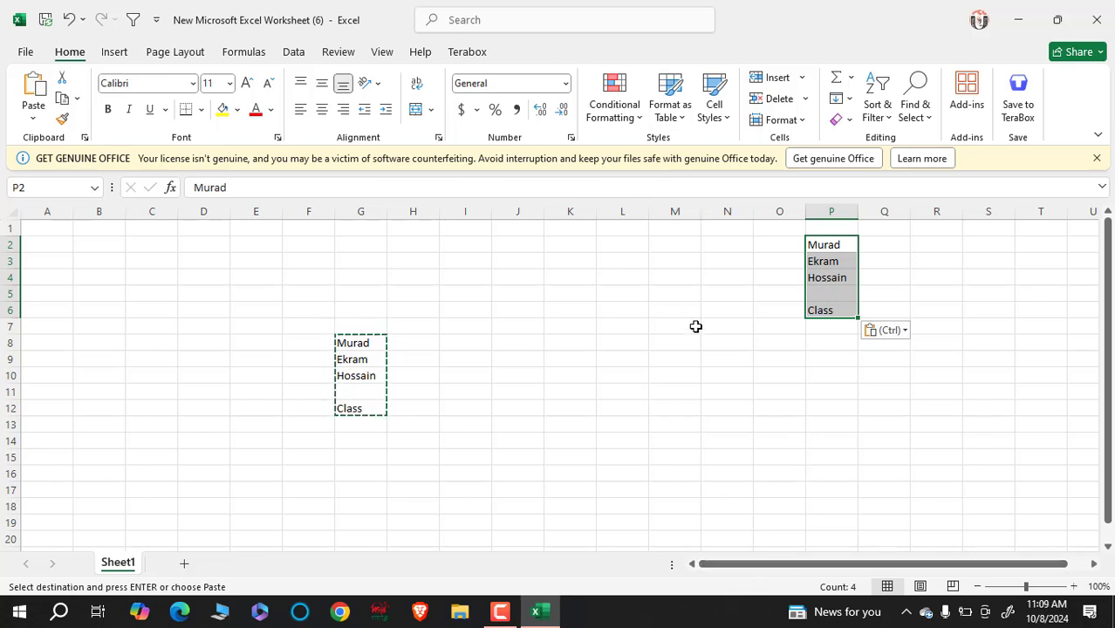
click(776, 400)
drag(832, 243, 837, 312)
click(715, 390)
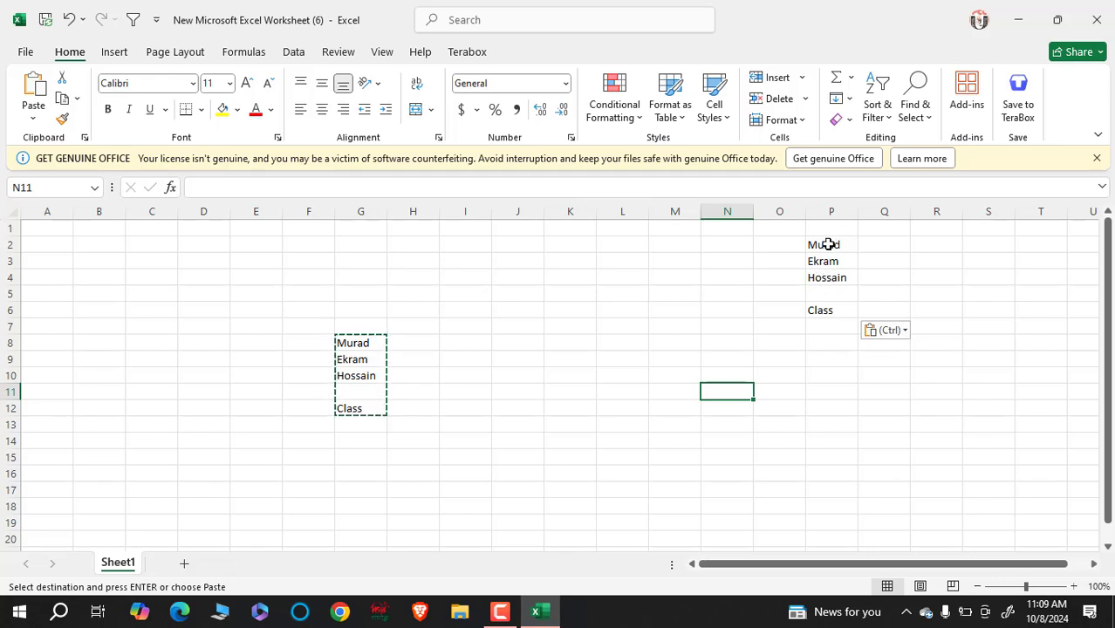
drag(828, 244, 826, 310)
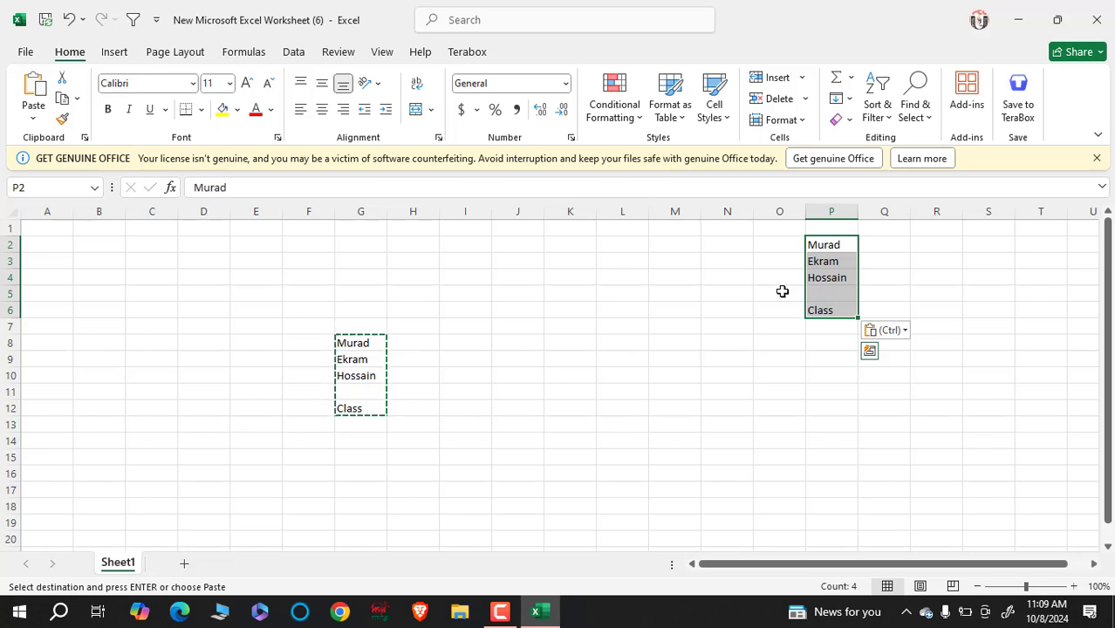
click(800, 422)
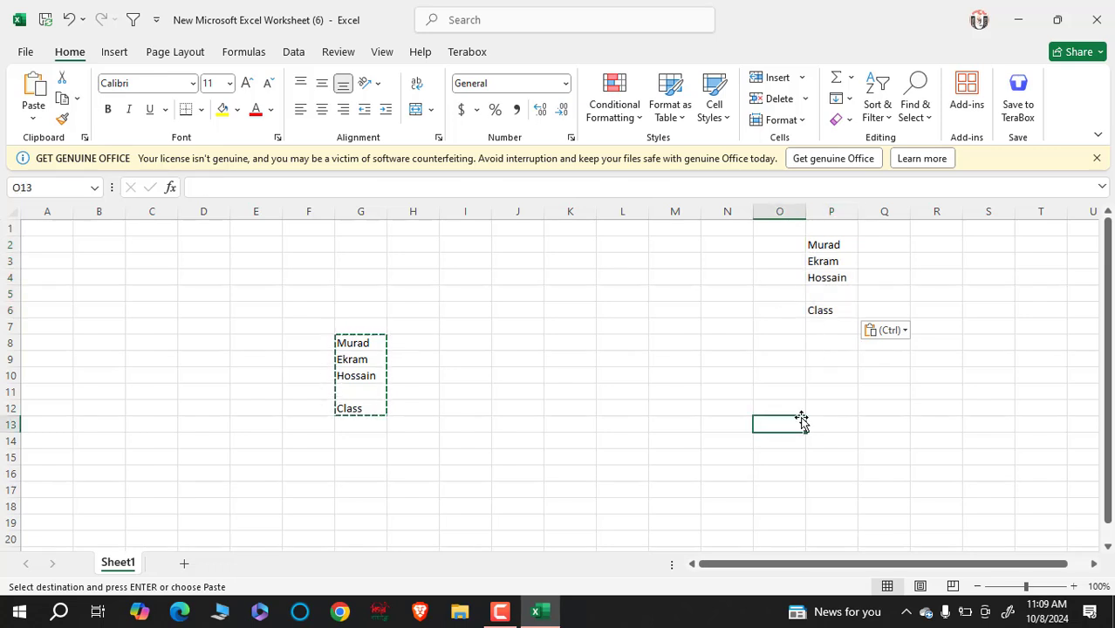
drag(839, 249, 843, 302)
- Move P2:P6 into G11 so the names repeat below the originals
key(ctrl+c)
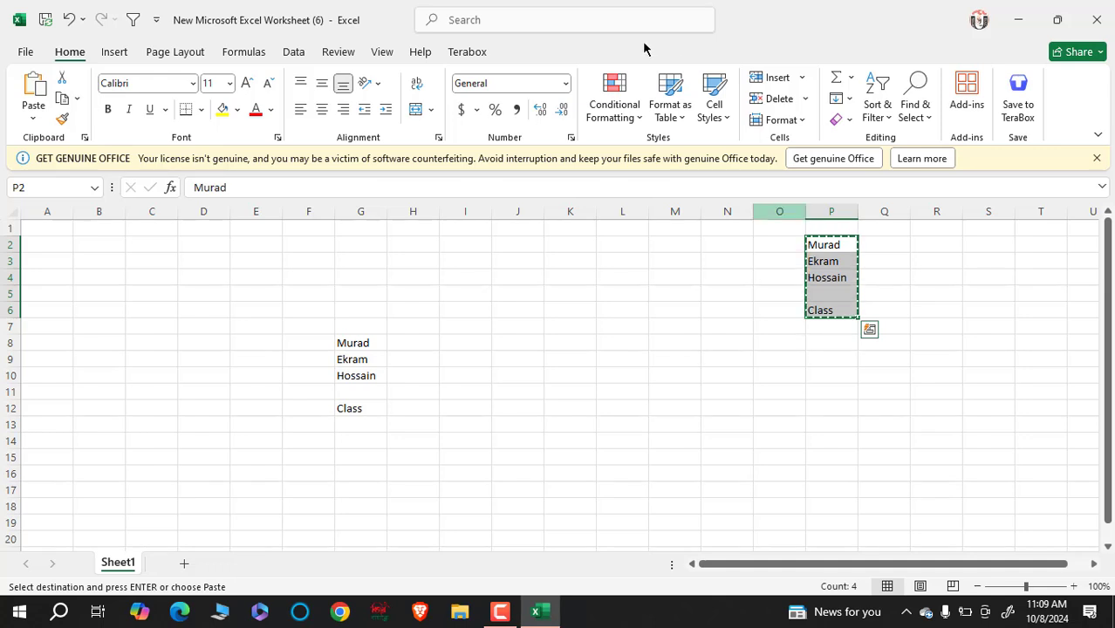
click(356, 389)
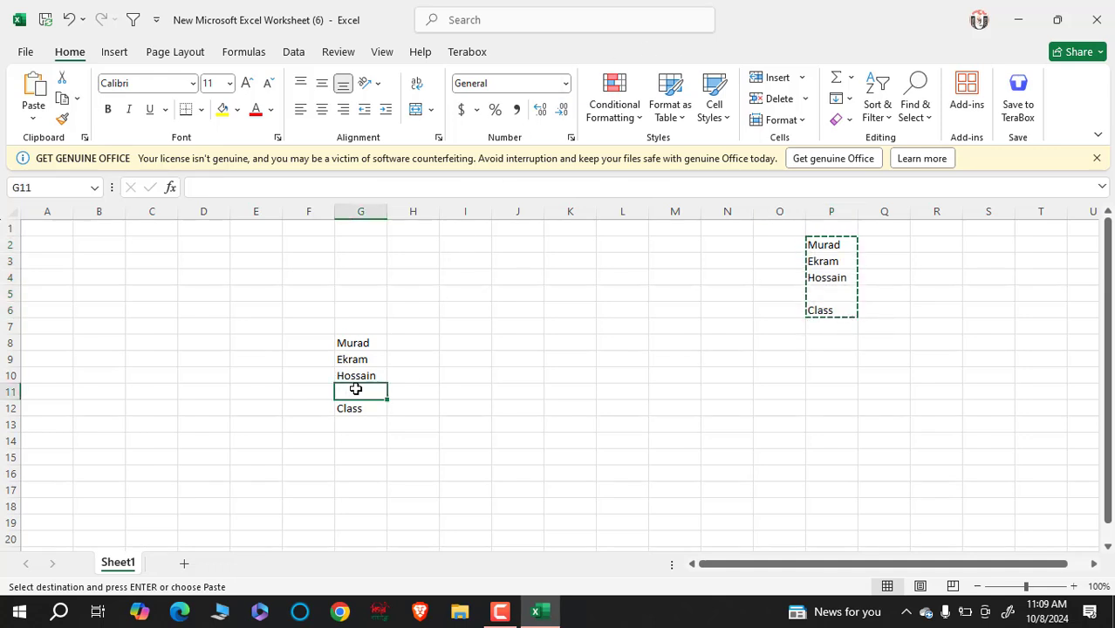
key(ctrl+v)
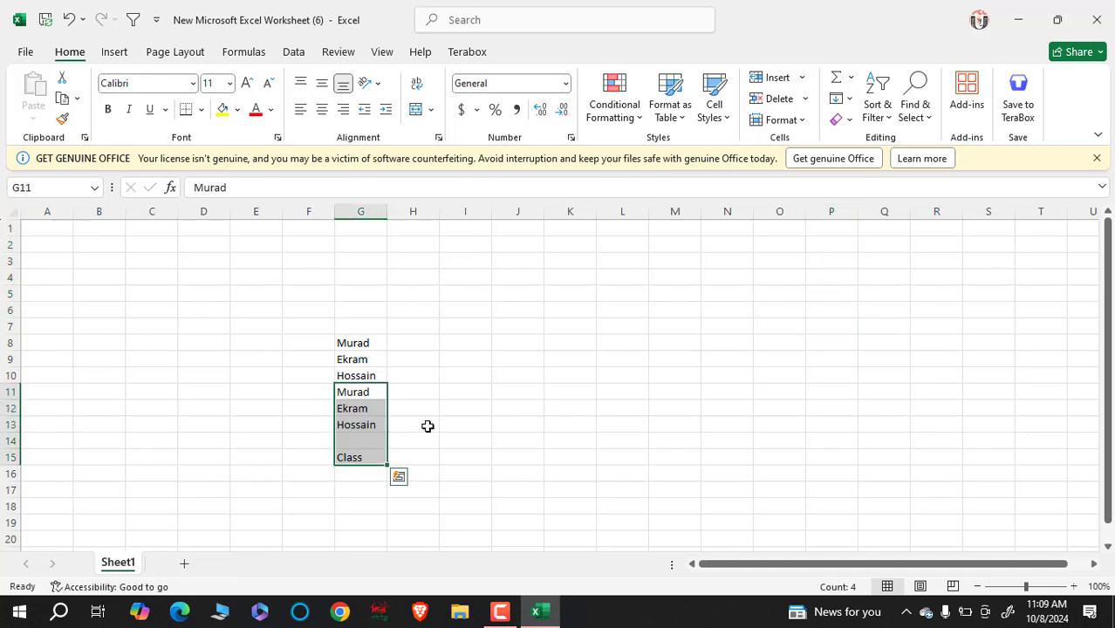
click(579, 472)
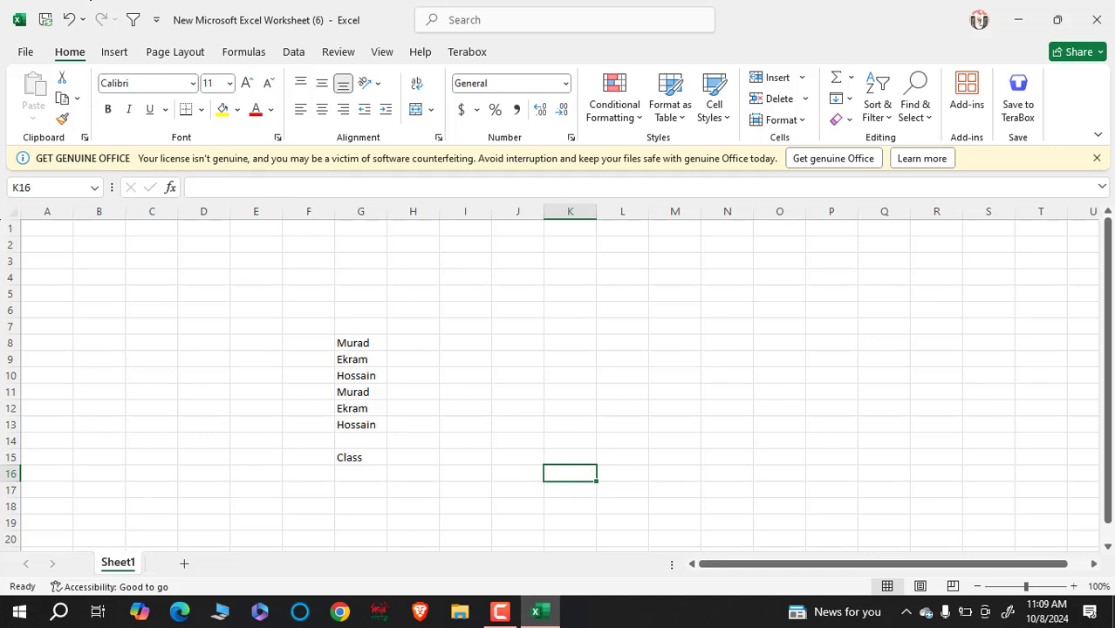
- Copy the G8:G16 name list into column R starting at R4
drag(361, 344, 371, 466)
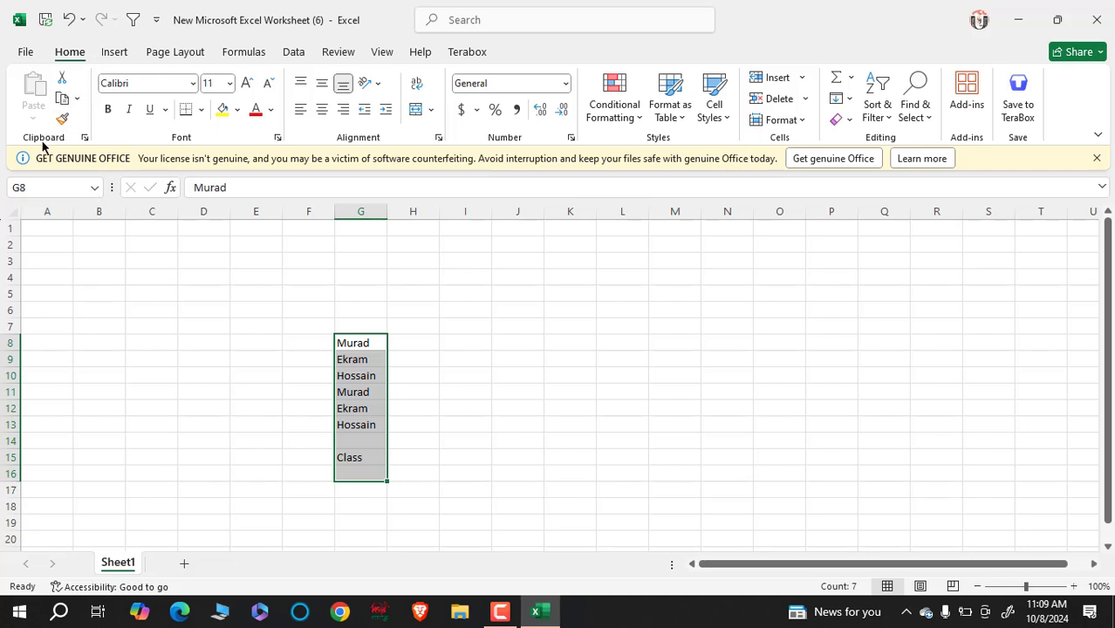
click(63, 99)
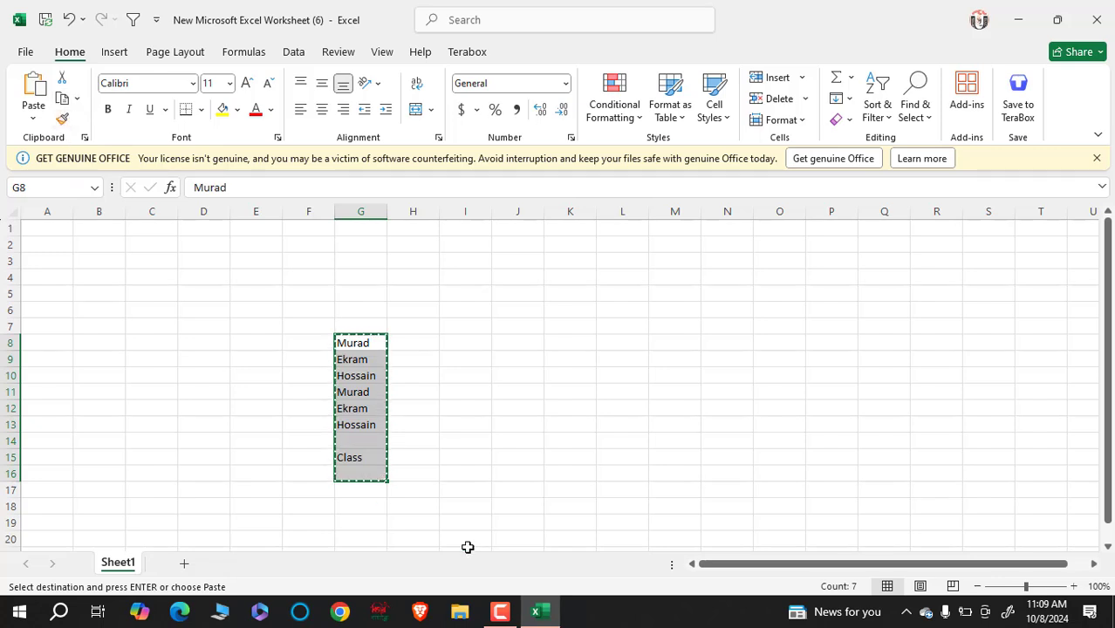
click(932, 279)
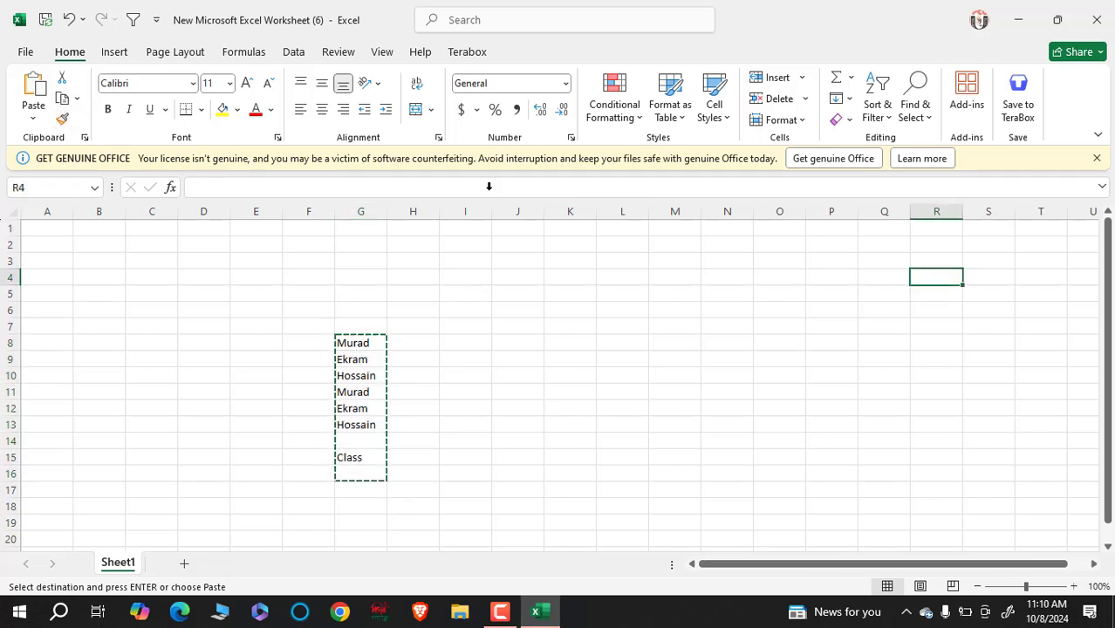
click(28, 81)
click(497, 468)
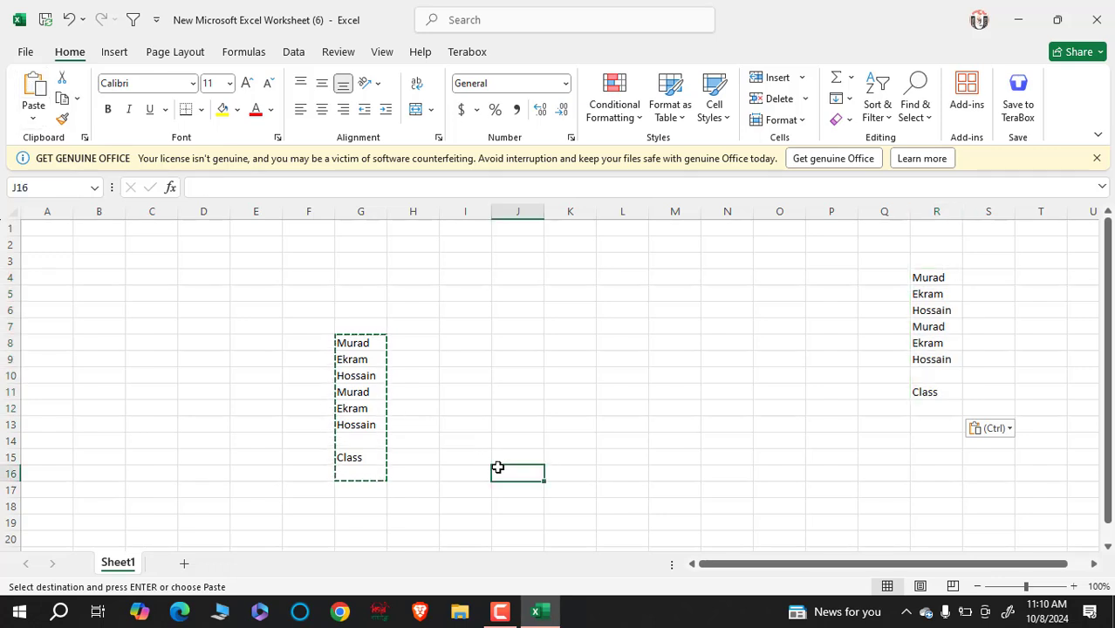
- Cut the G8:G16 list and paste it into column A starting at A1
drag(352, 343, 361, 471)
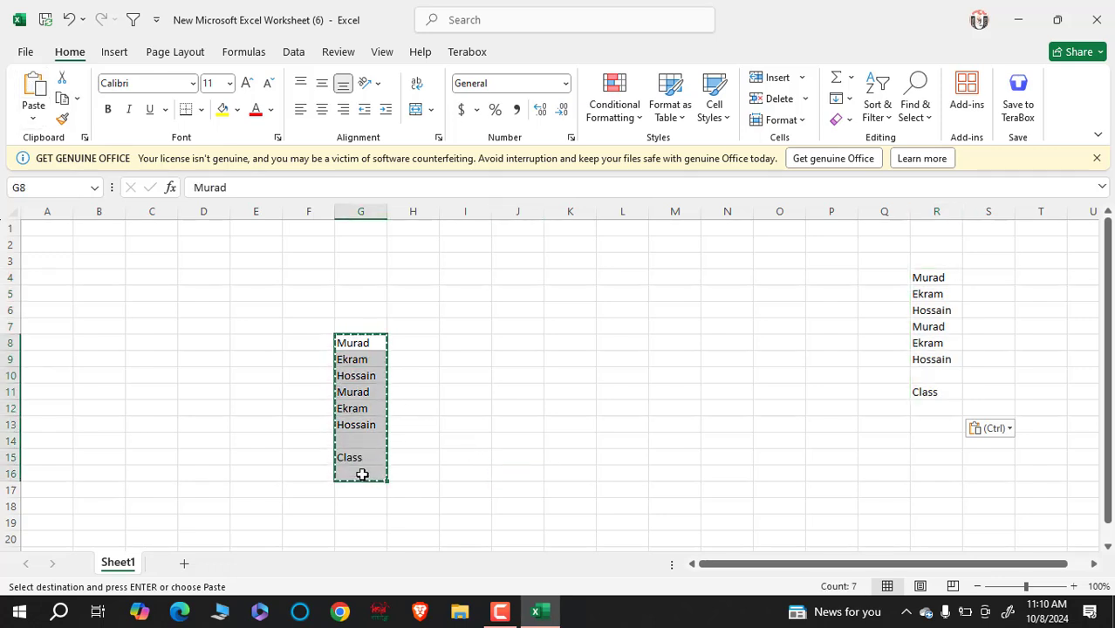
click(63, 80)
click(34, 228)
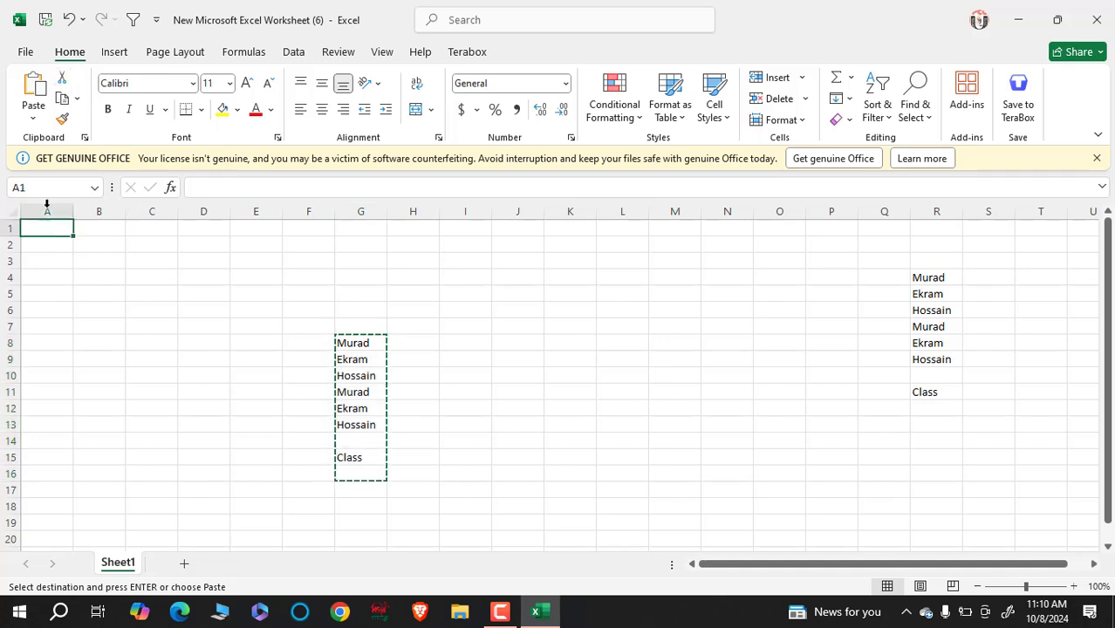
click(33, 87)
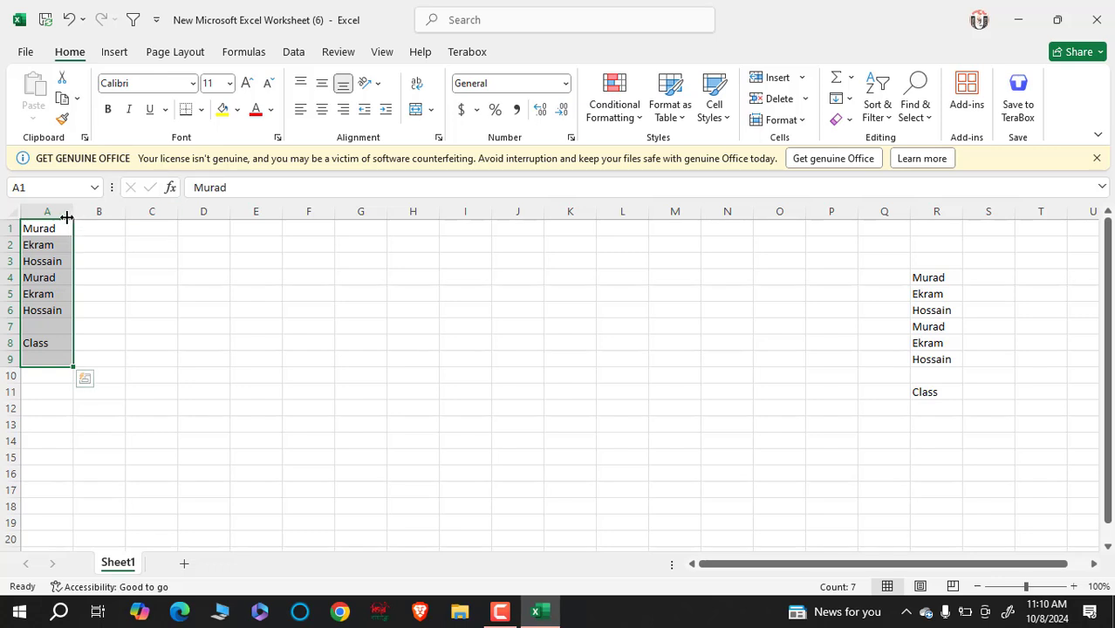
- Widen column A to 28 and select the names in A1:A8
drag(74, 211, 186, 240)
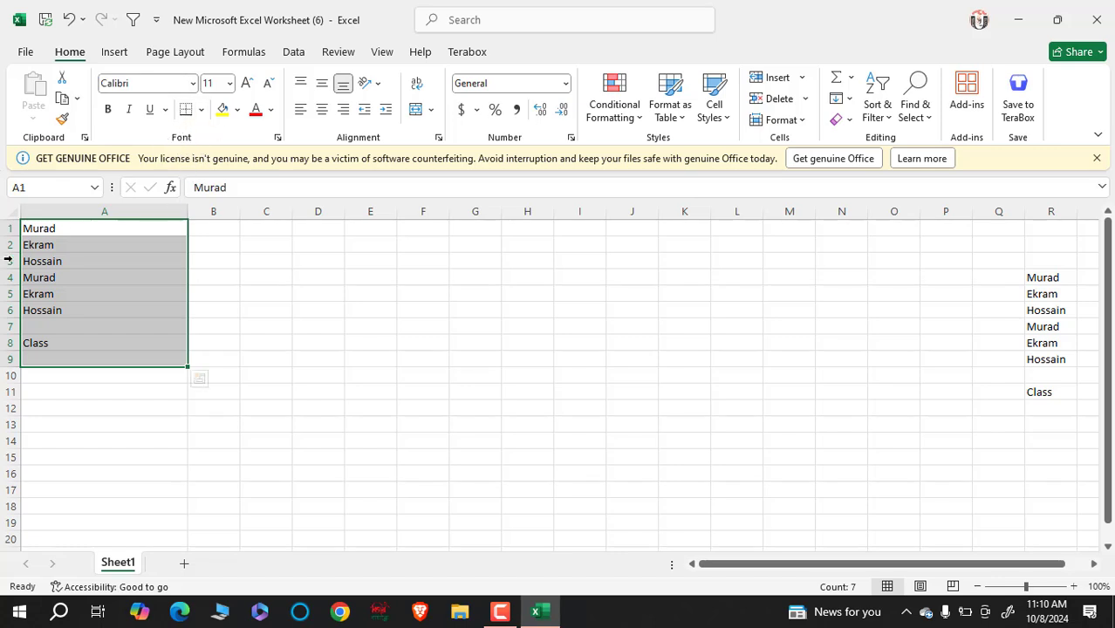
click(332, 380)
drag(115, 342, 63, 232)
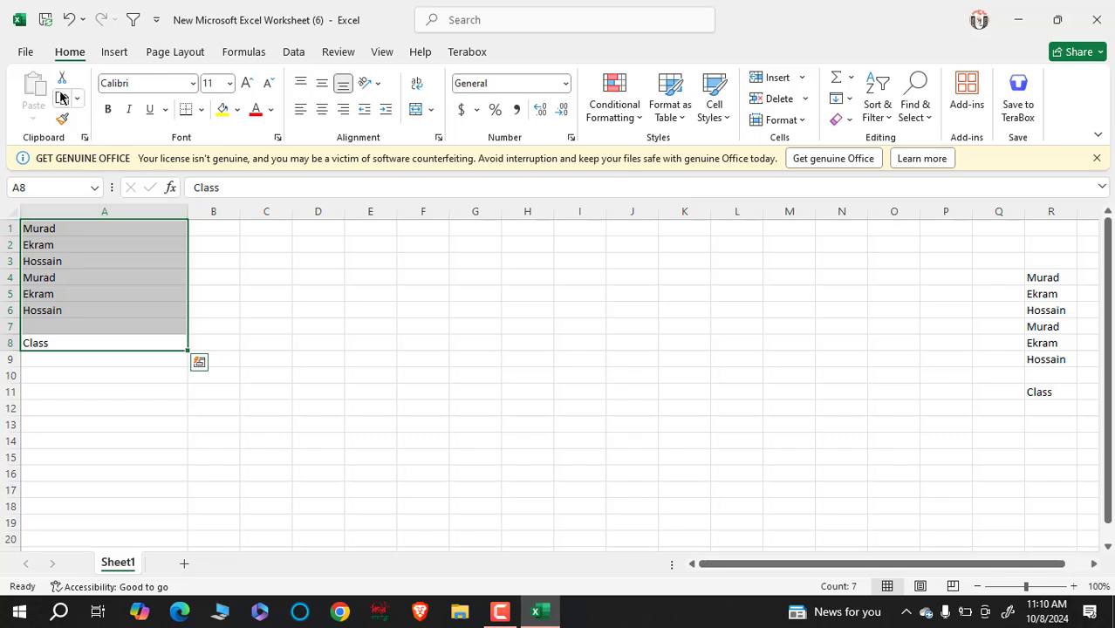
- Format A1:A8 in bold, underlined Century Schoolbook, with italic tried and removed
click(193, 84)
scroll(222, 217, down, 5)
scroll(221, 217, down, 10)
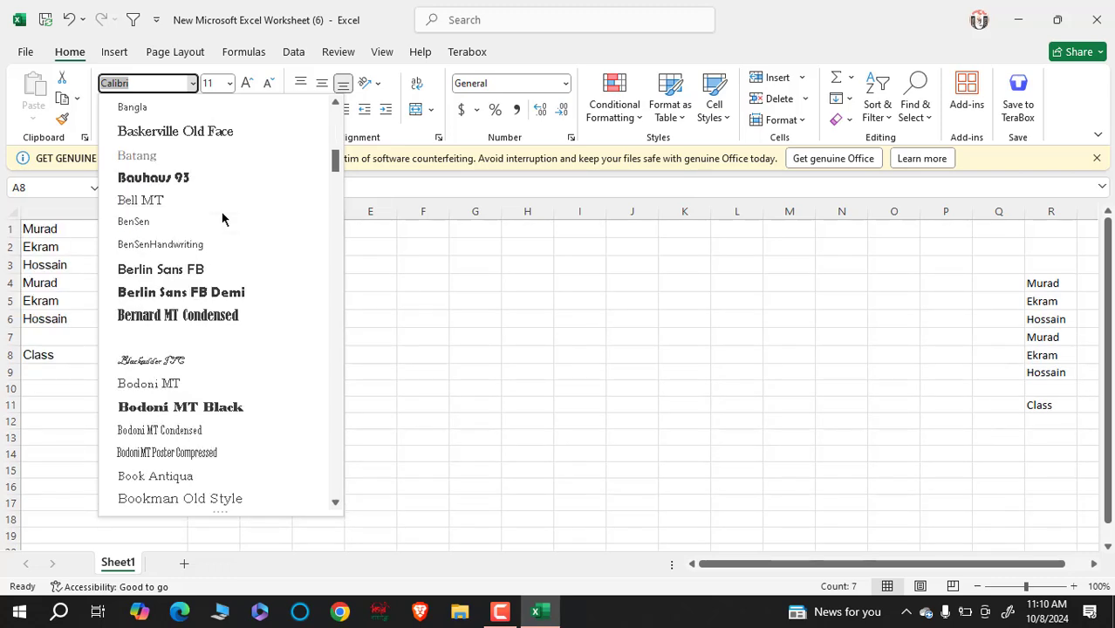
scroll(211, 225, down, 3)
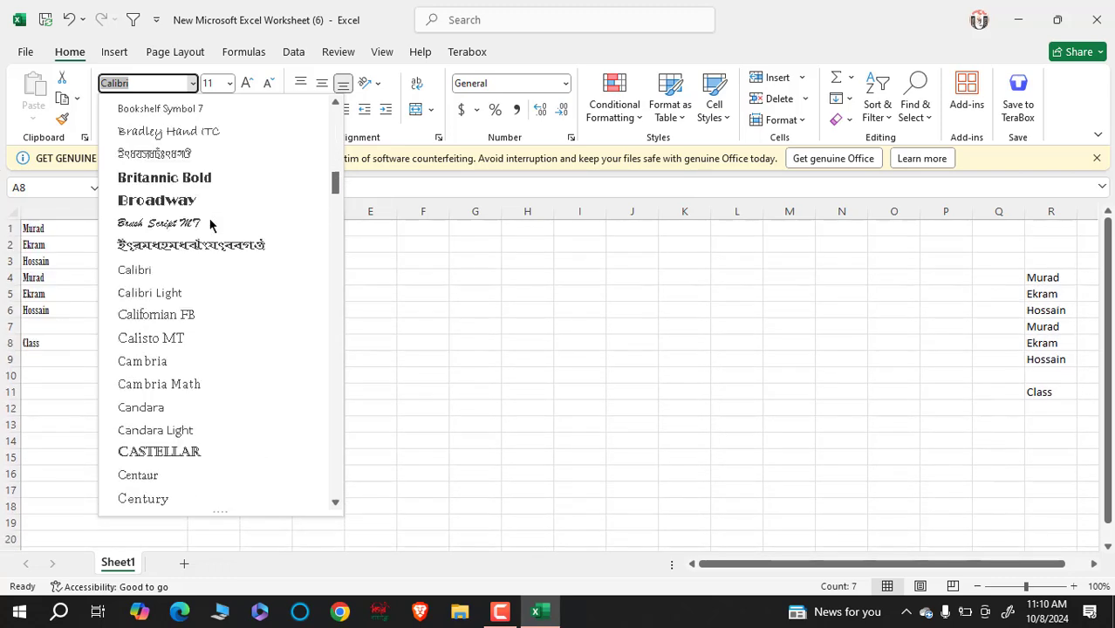
scroll(162, 230, down, 3)
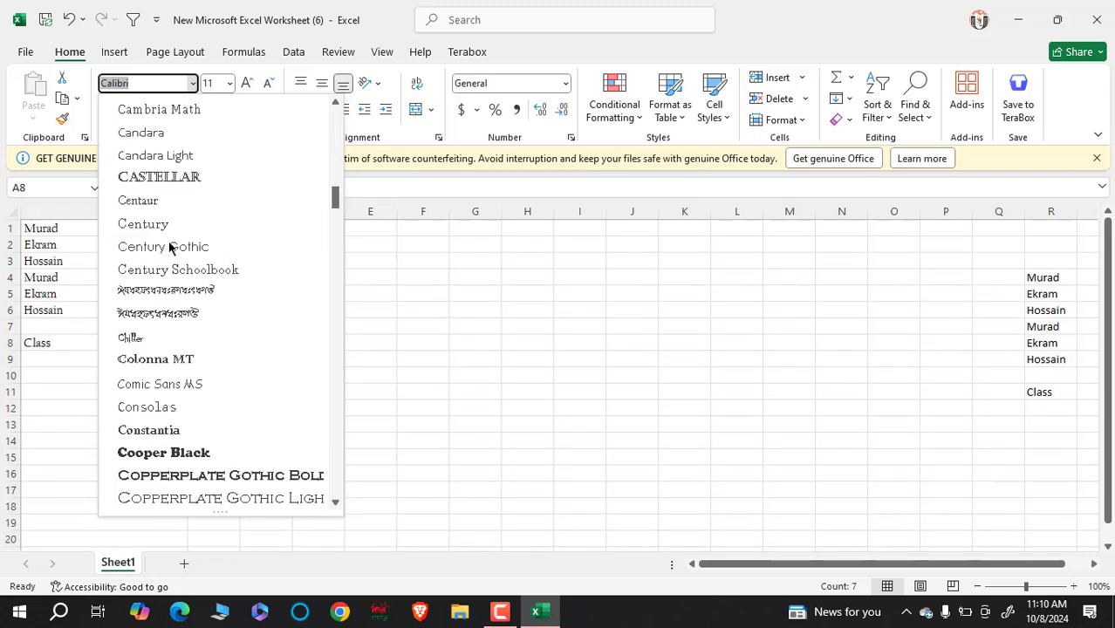
click(185, 270)
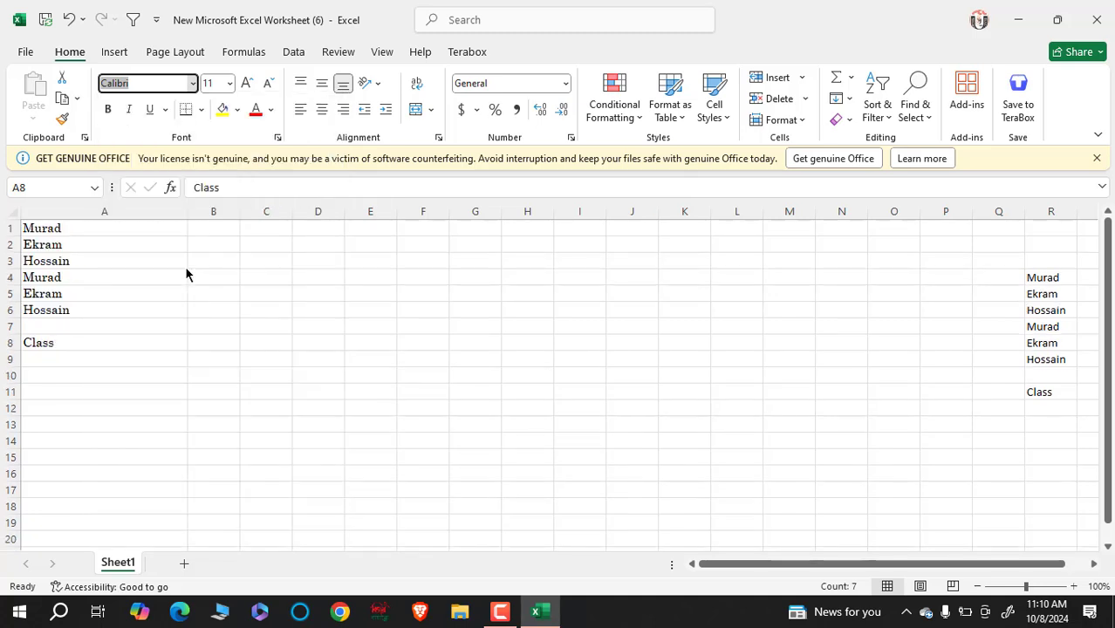
click(107, 111)
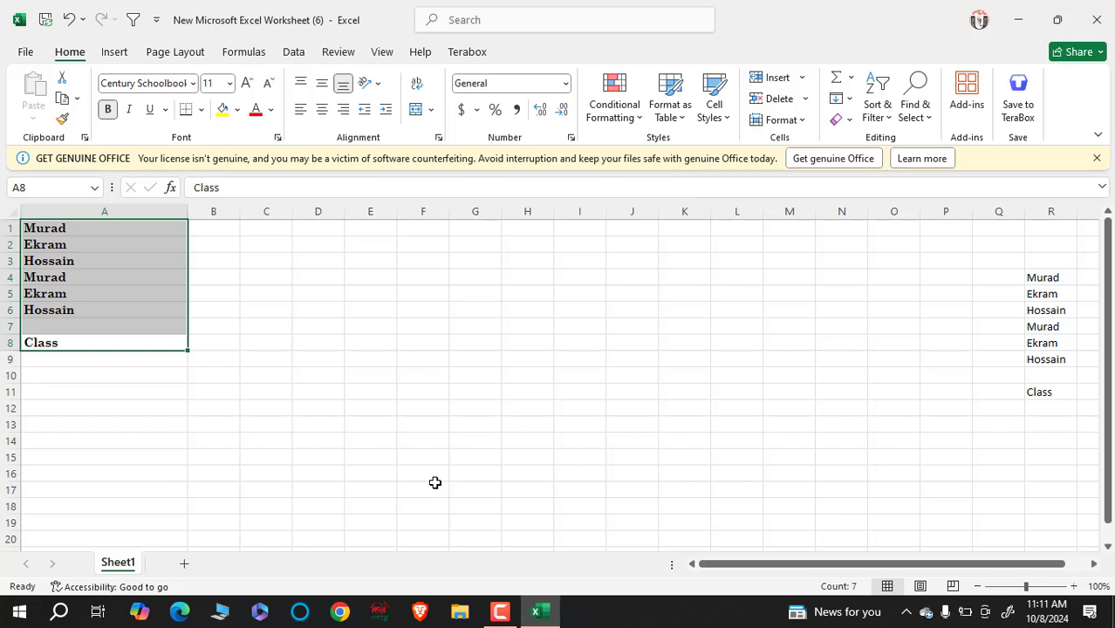
key(ctrl+v)
key(ctrl+i)
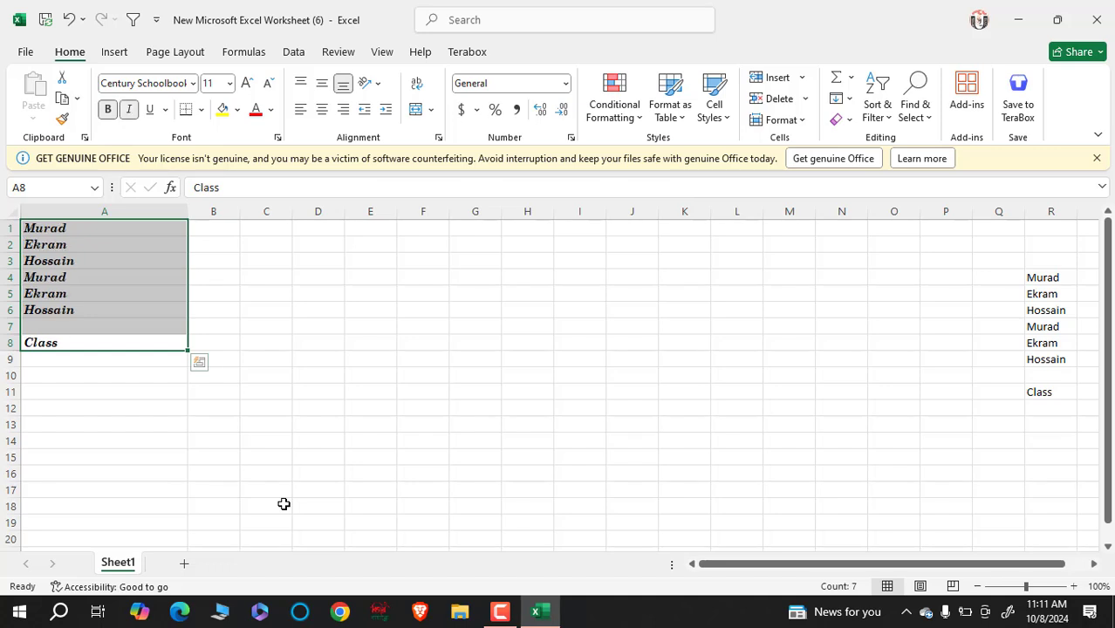
click(133, 114)
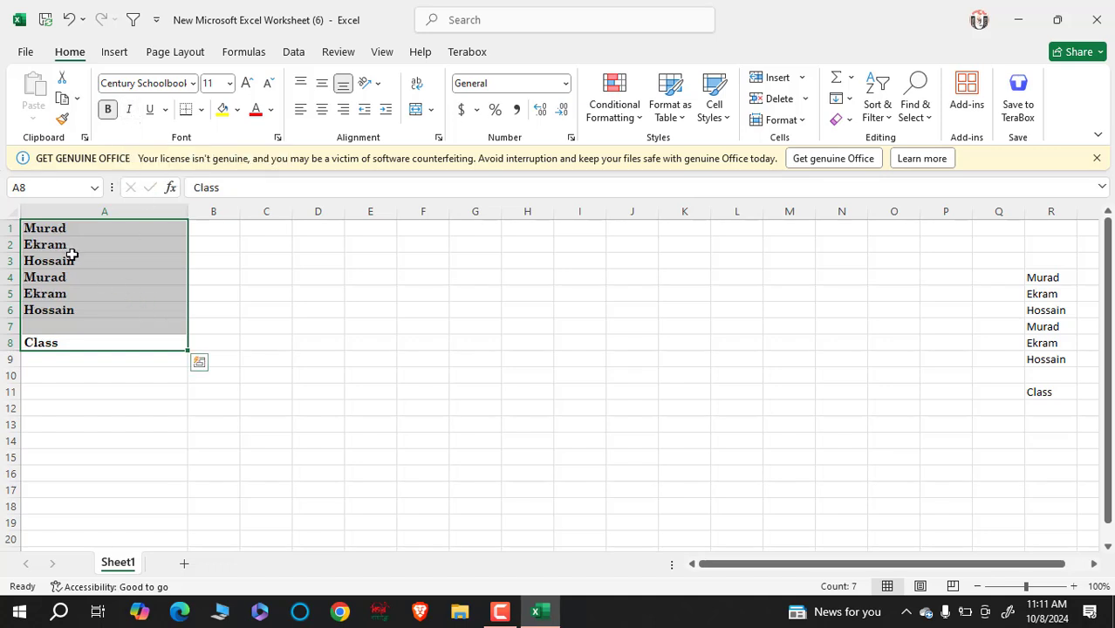
click(152, 111)
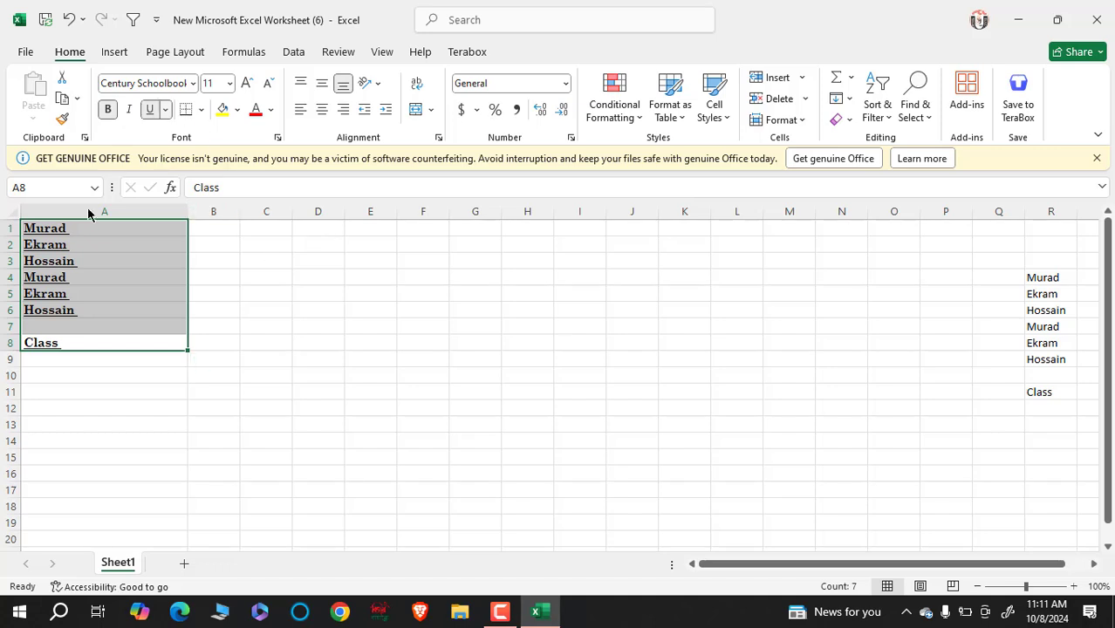
- Resize the A1:A8 text to 18, up to 72, then back down to 11 pt
click(231, 83)
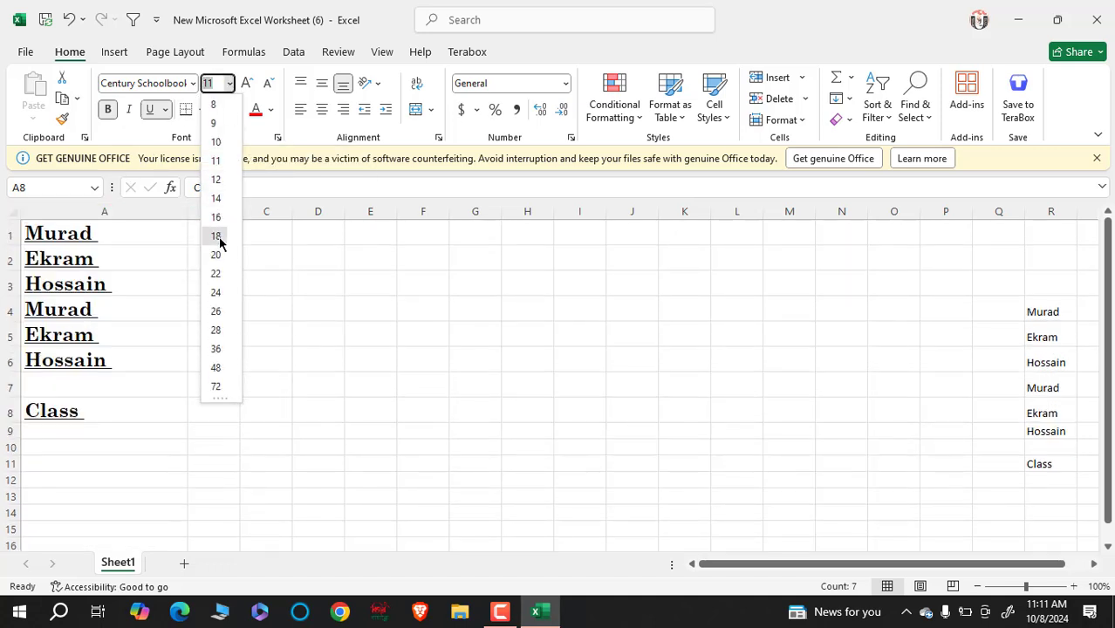
click(216, 234)
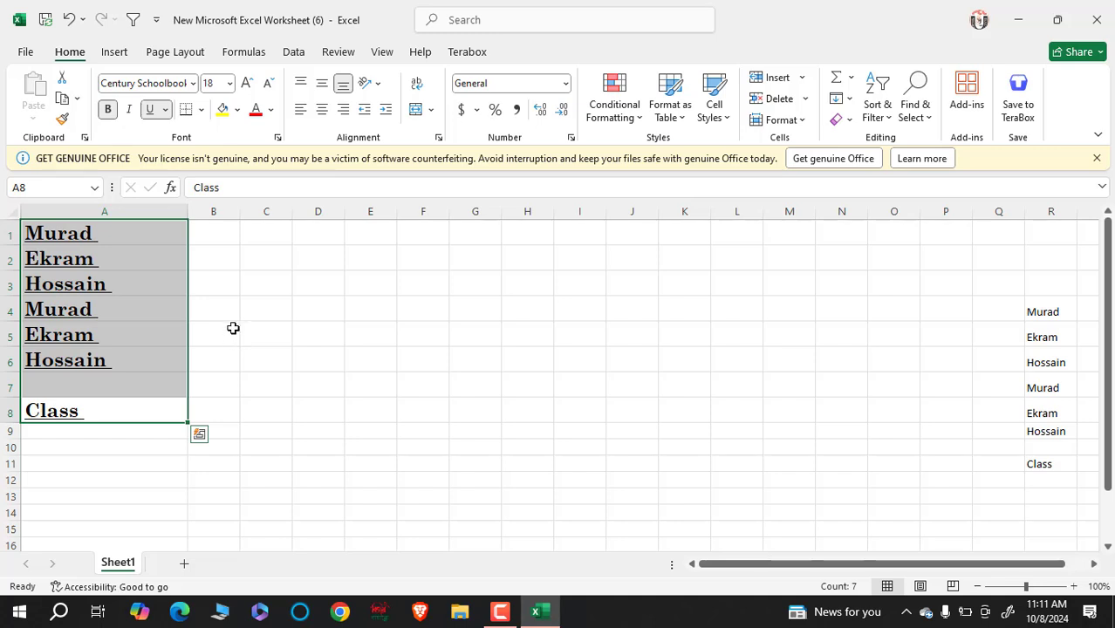
click(247, 83)
click(247, 83)
click(248, 83)
click(248, 83)
click(248, 83)
click(248, 83)
click(248, 84)
click(248, 83)
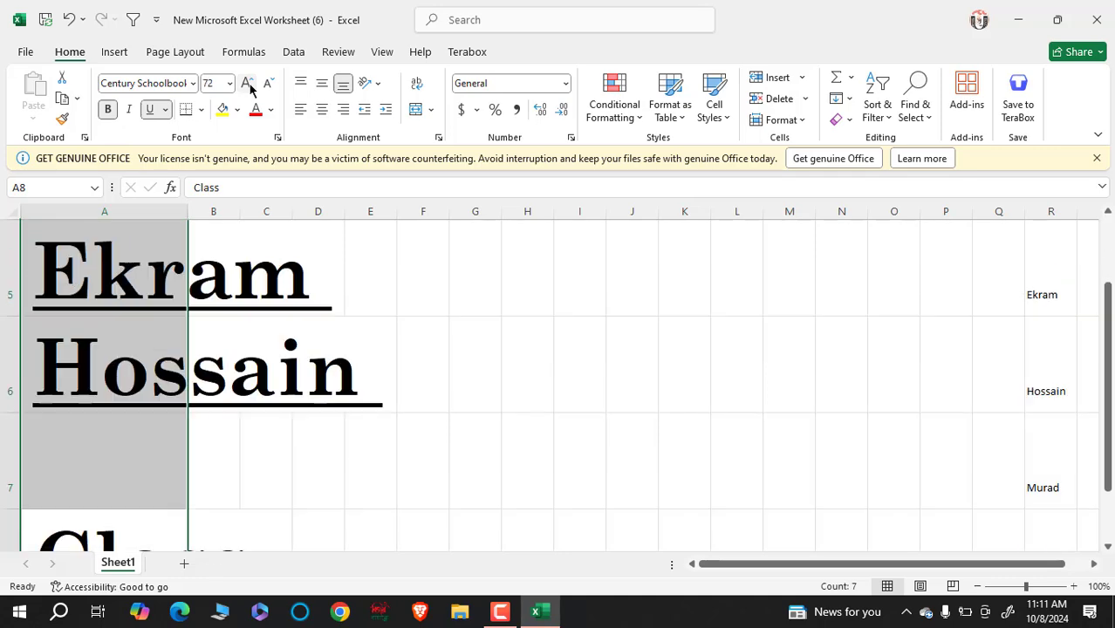
click(269, 83)
click(268, 84)
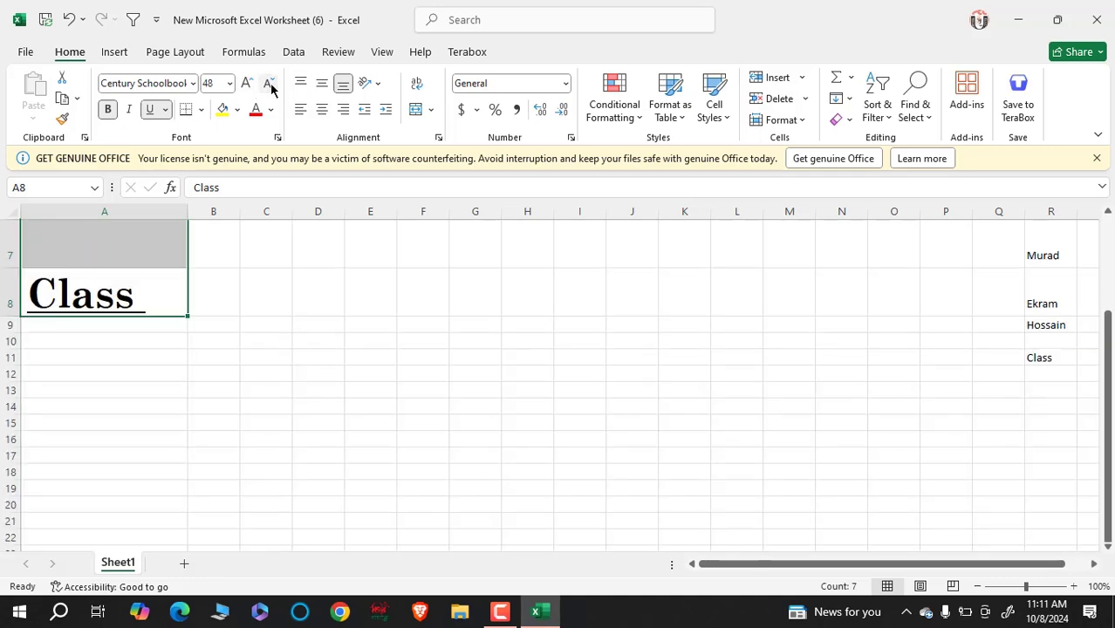
click(269, 83)
click(269, 84)
click(269, 84)
click(269, 84)
click(269, 84)
click(269, 84)
click(269, 84)
click(268, 84)
click(269, 83)
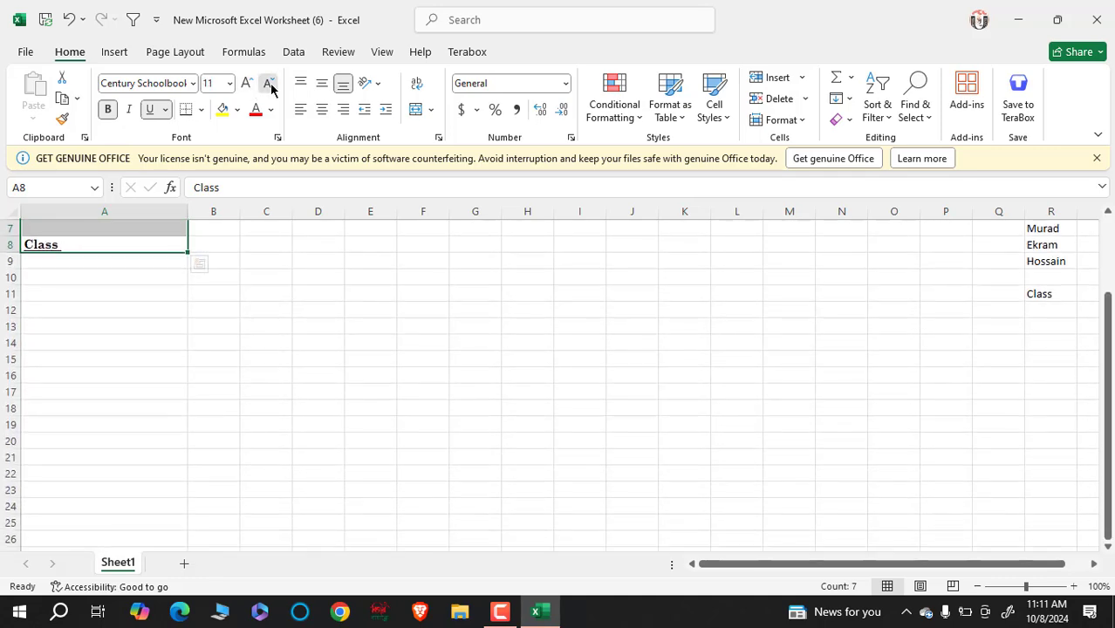
click(268, 84)
scroll(219, 416, up, 2)
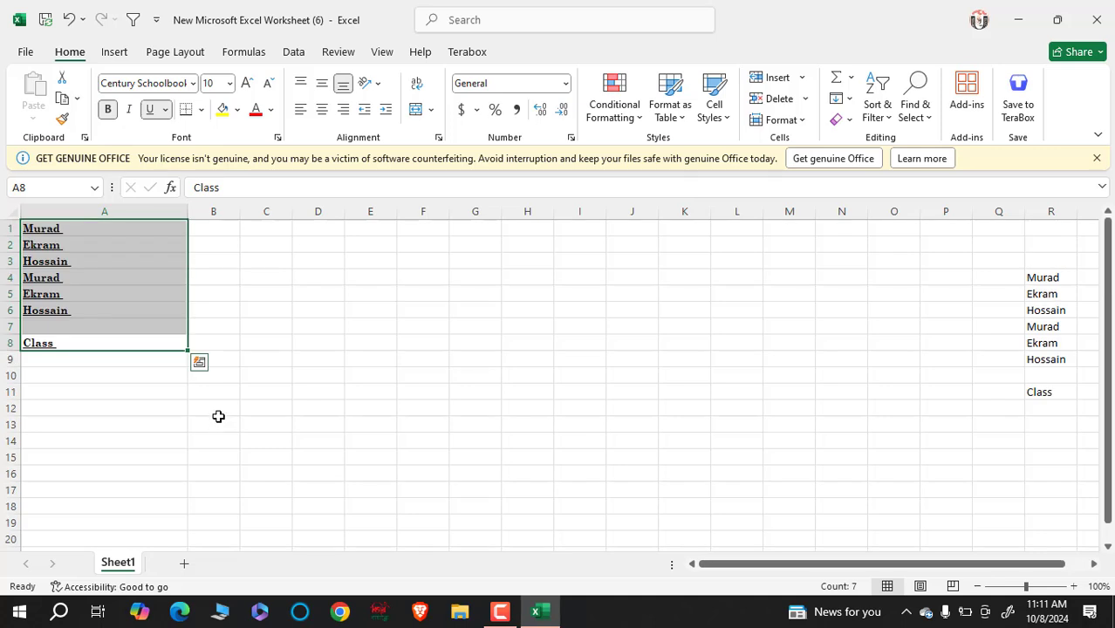
click(248, 83)
click(306, 358)
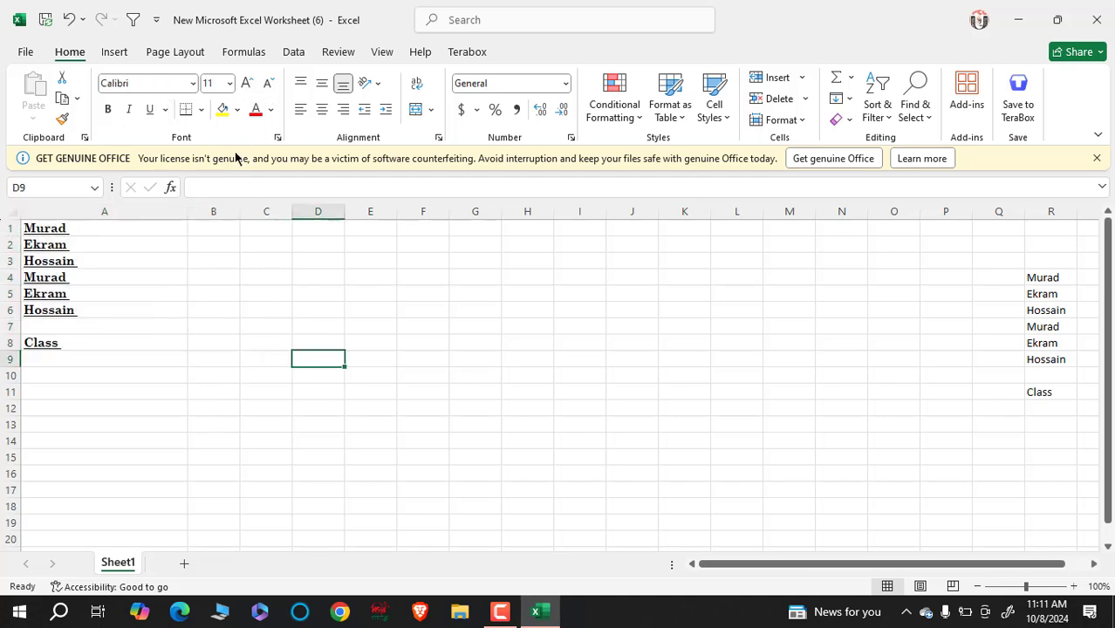
- Select the column A names and open the Print preview for the EPSON L380 printer
click(201, 110)
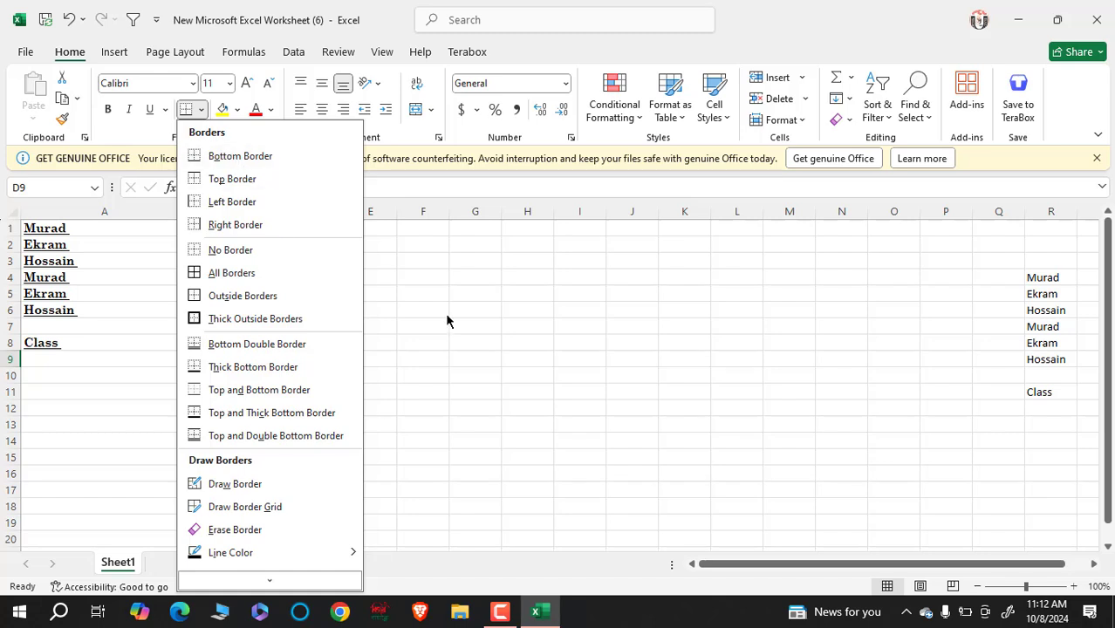
click(501, 323)
drag(192, 374, 181, 370)
drag(179, 368, 148, 232)
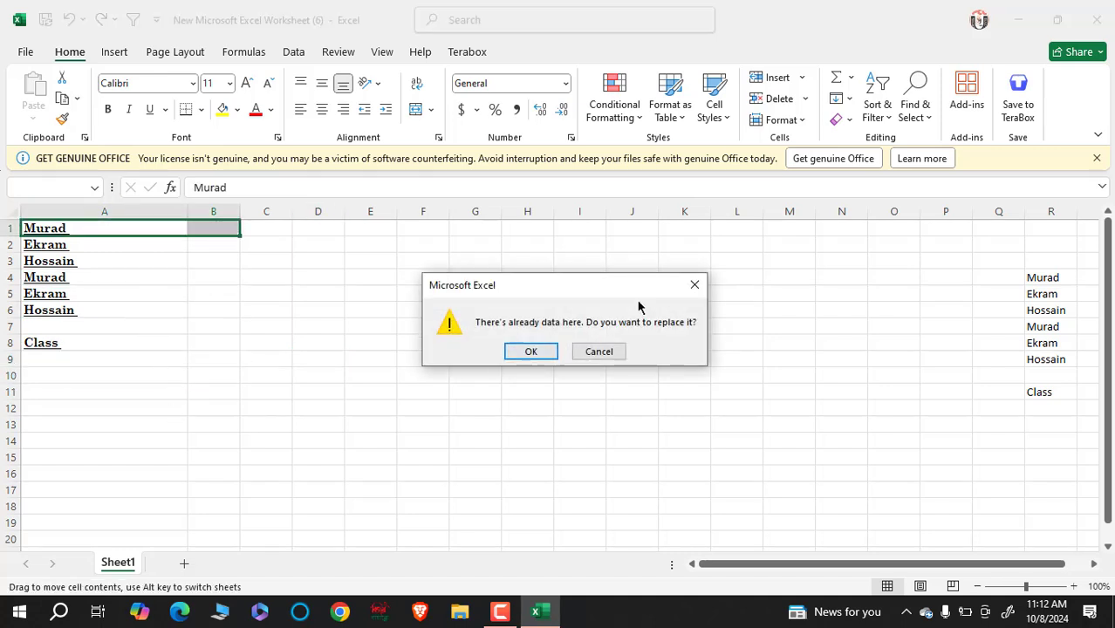
click(695, 284)
drag(124, 386, 104, 228)
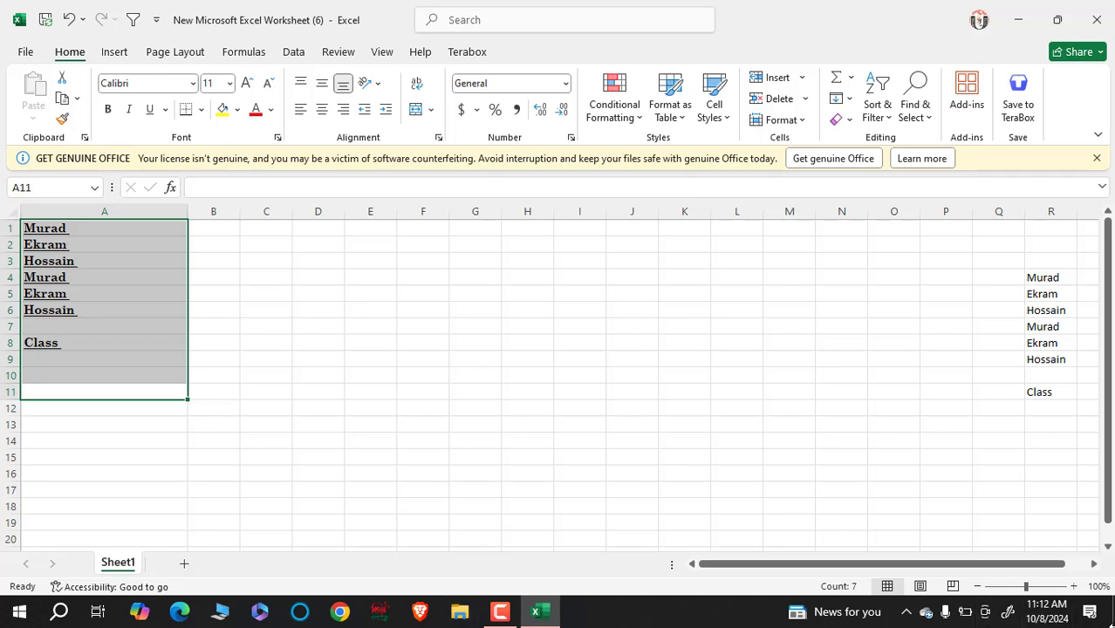
key(ctrl+p)
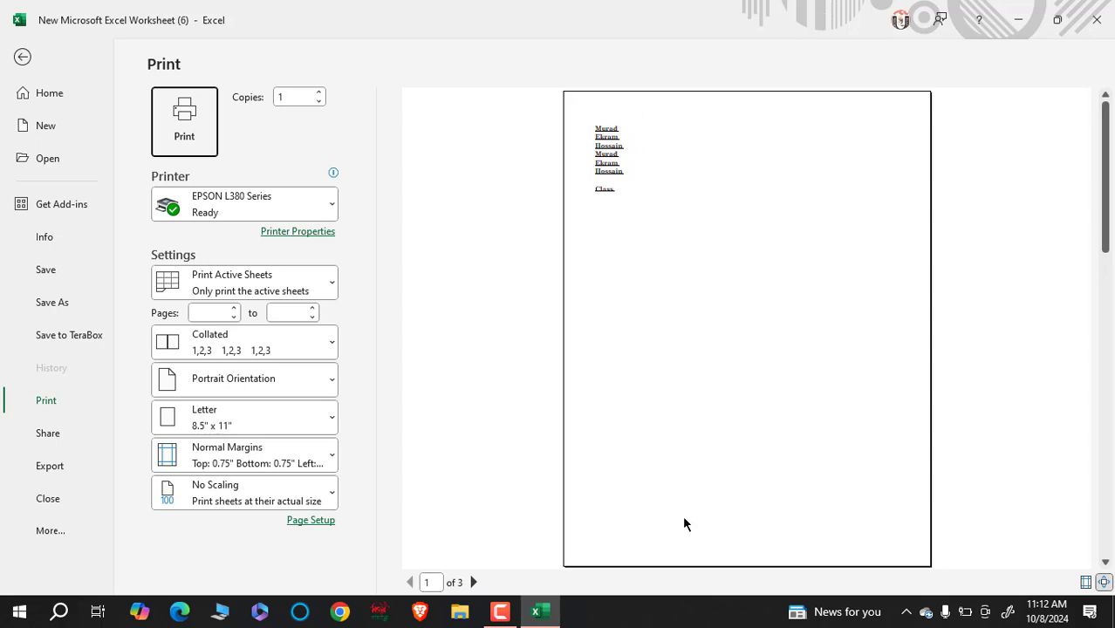
- Clear 'Class' from cell A8
click(24, 57)
click(231, 374)
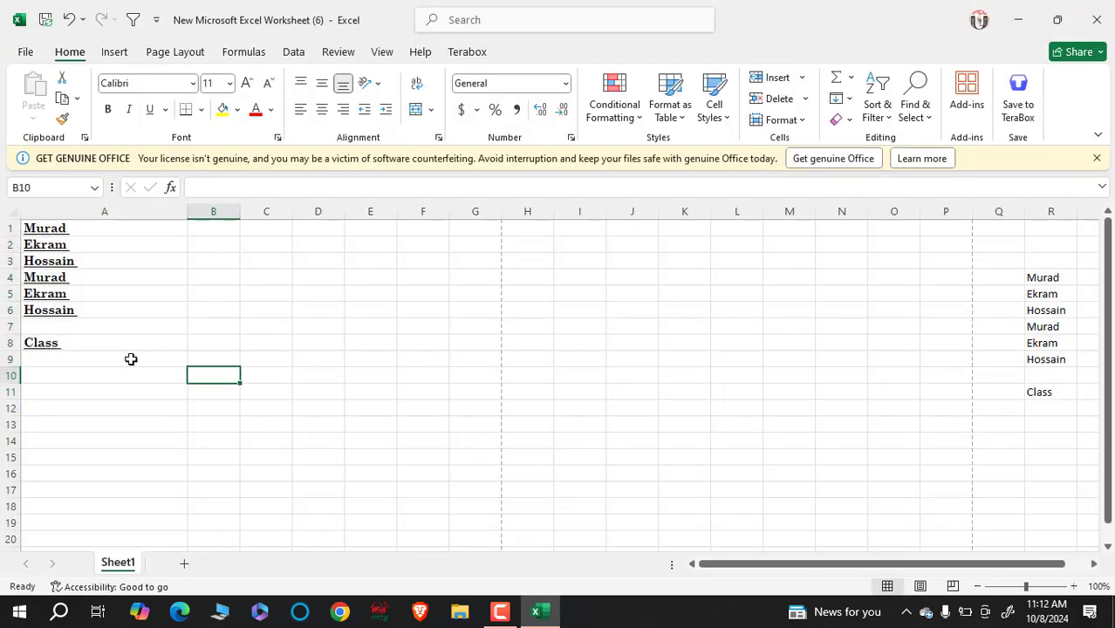
click(80, 344)
key(Delete)
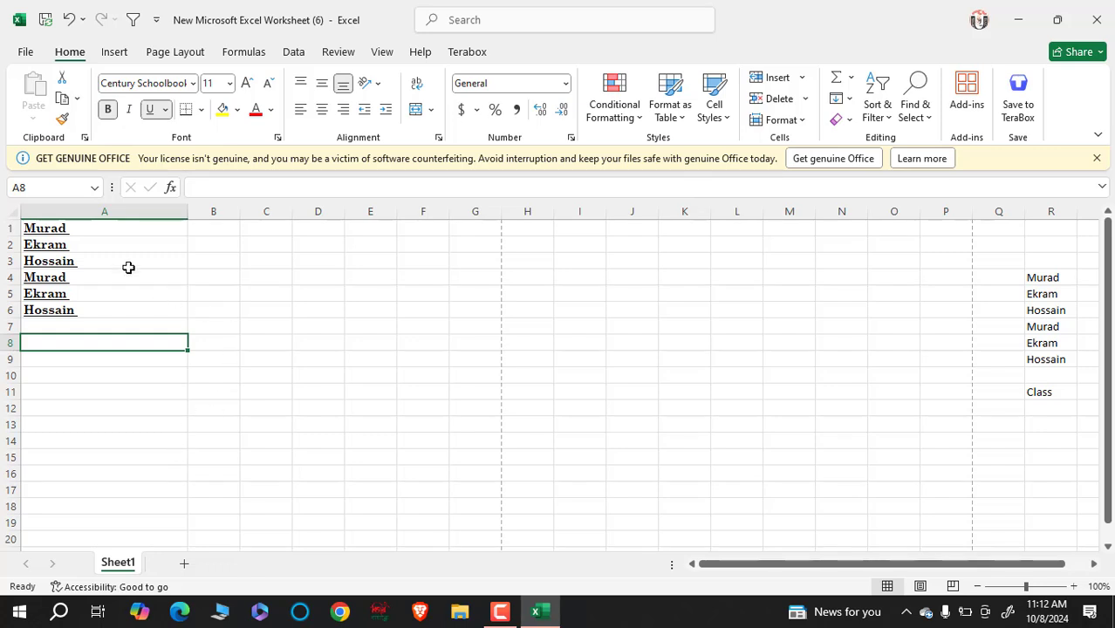
- Insert a new row 1 and enter the headers Name, Roll and Father's Name in A1:C1
click(13, 228)
right_click(13, 227)
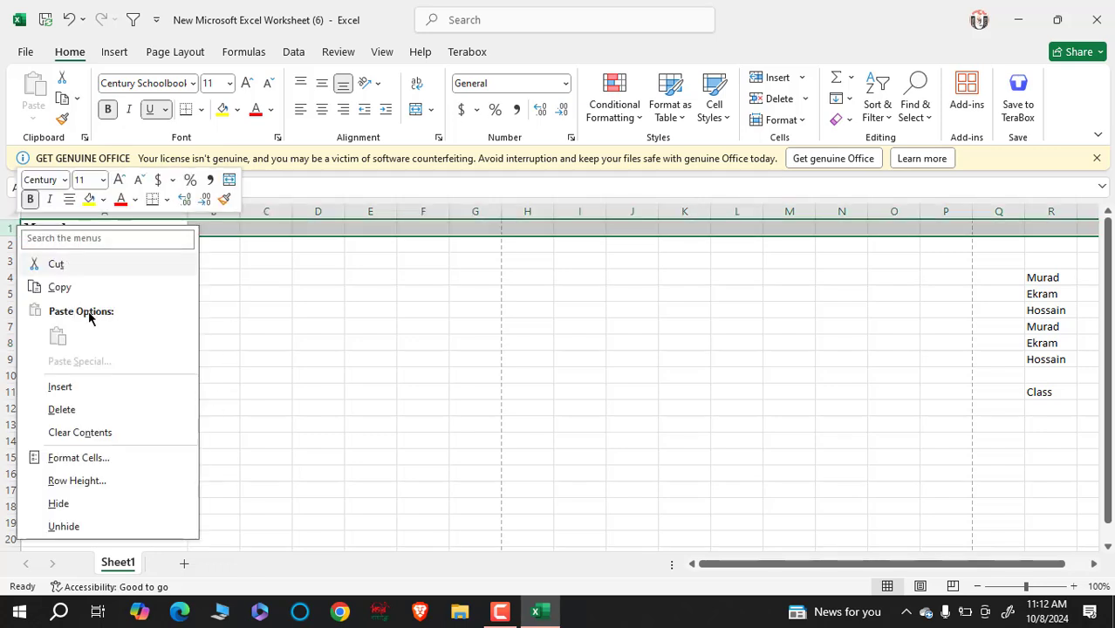
click(85, 387)
click(94, 227)
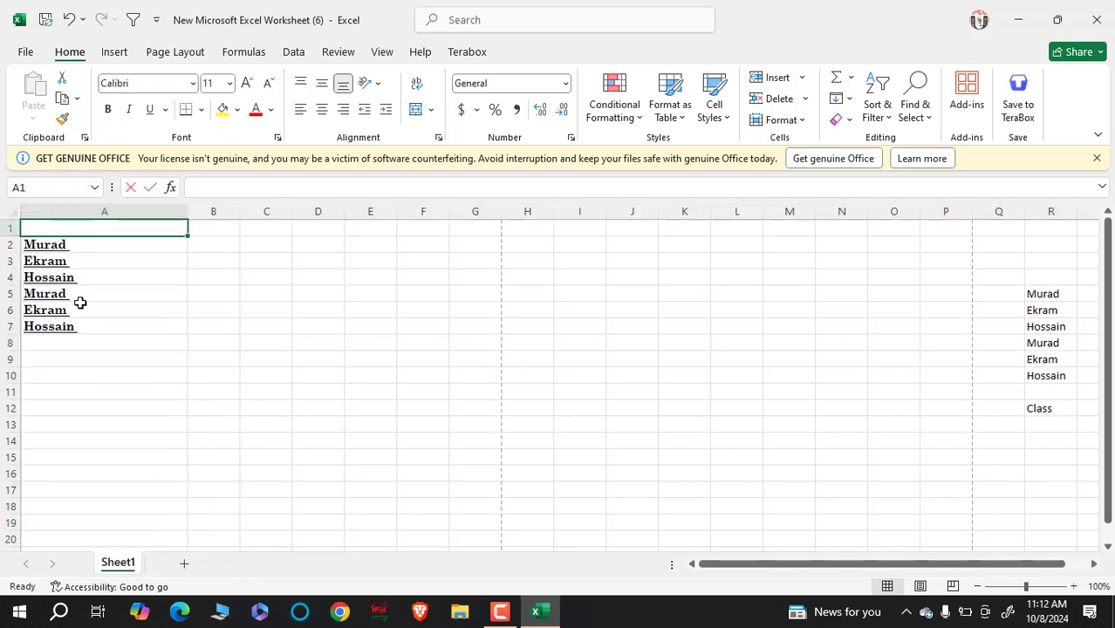
text(Name)
key(Tab)
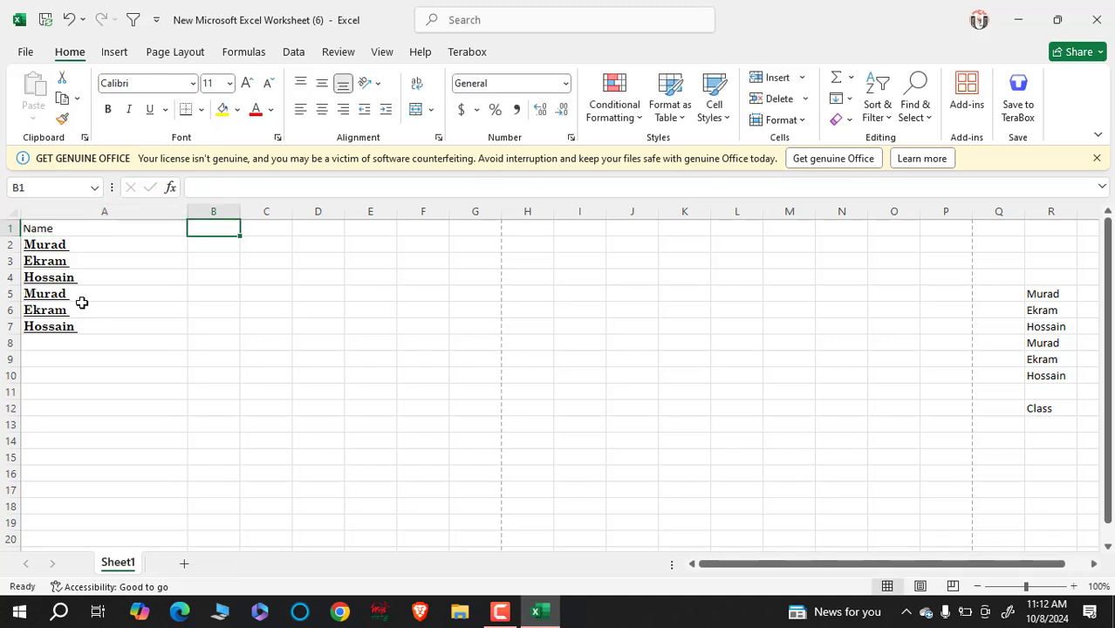
text(Roll)
key(Tab)
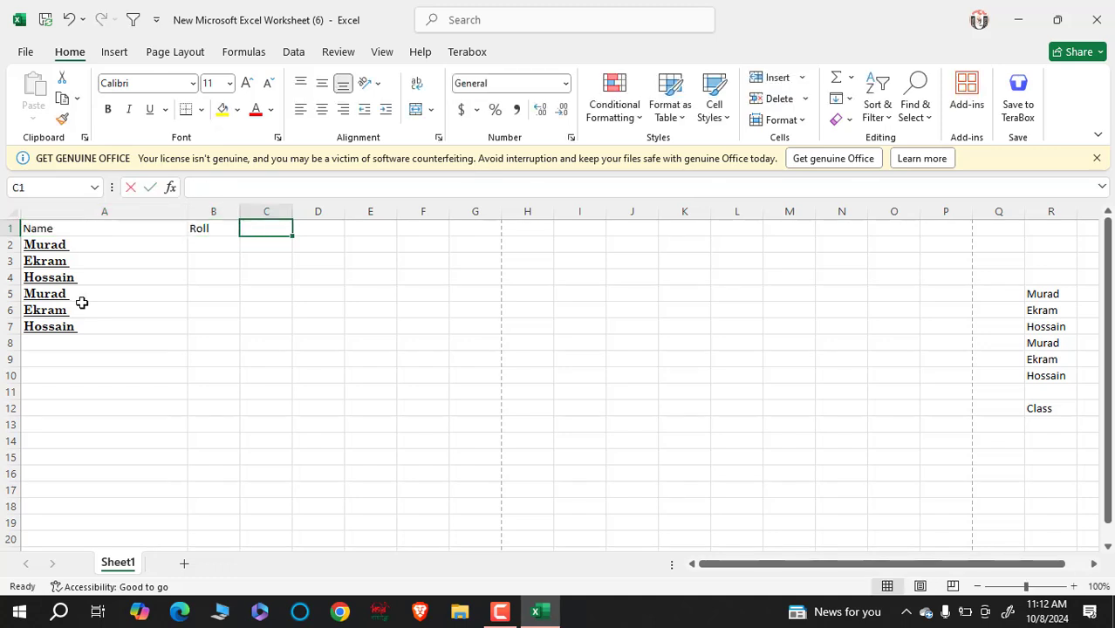
text(Fathers)
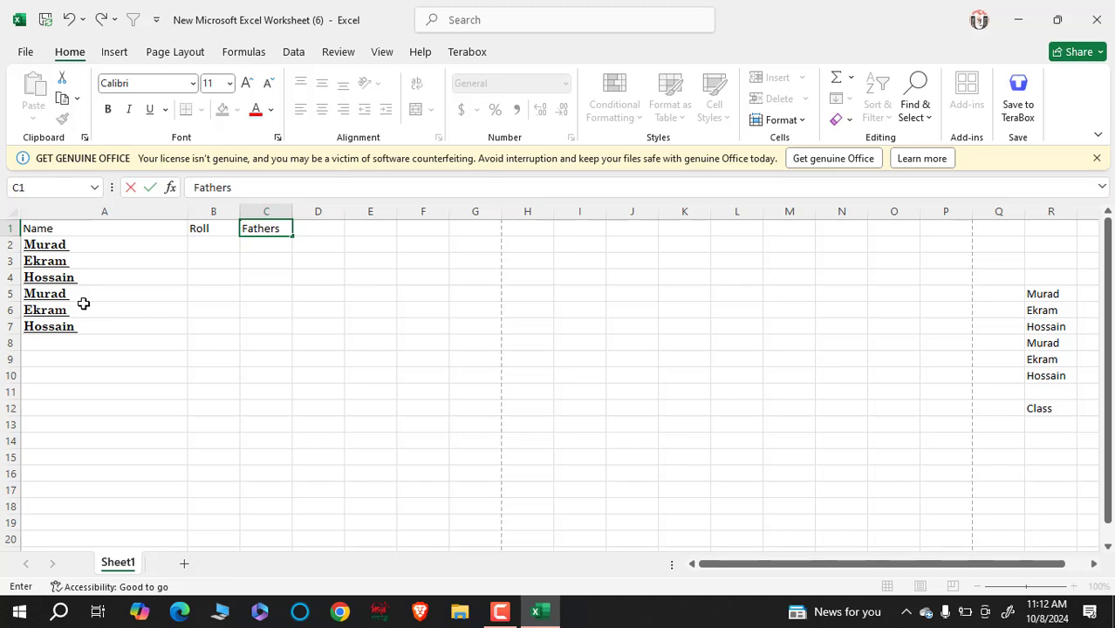
key(BackSpace)
text('s Name)
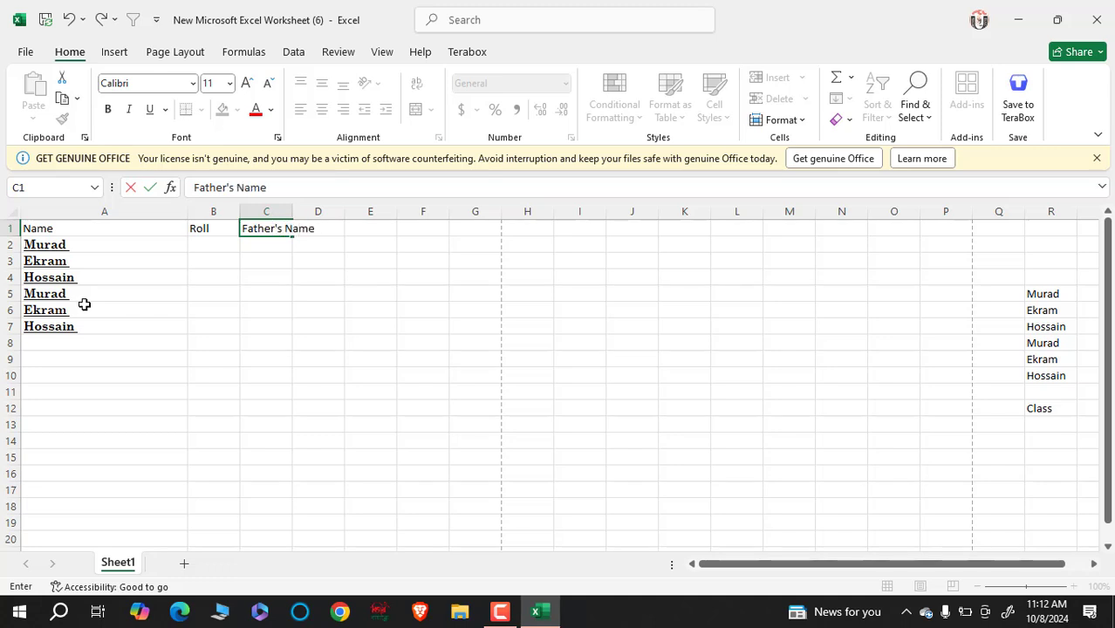
click(291, 211)
- Autofit column C to fit Father's Name, then select the table A1:C8
double_click(291, 211)
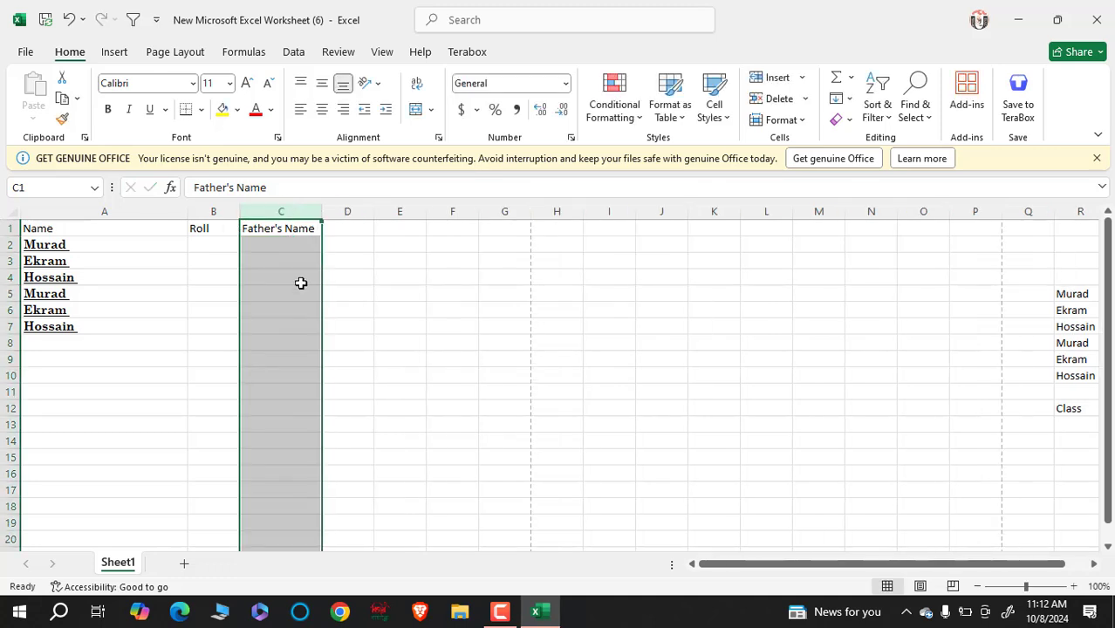
click(378, 358)
drag(98, 230, 253, 340)
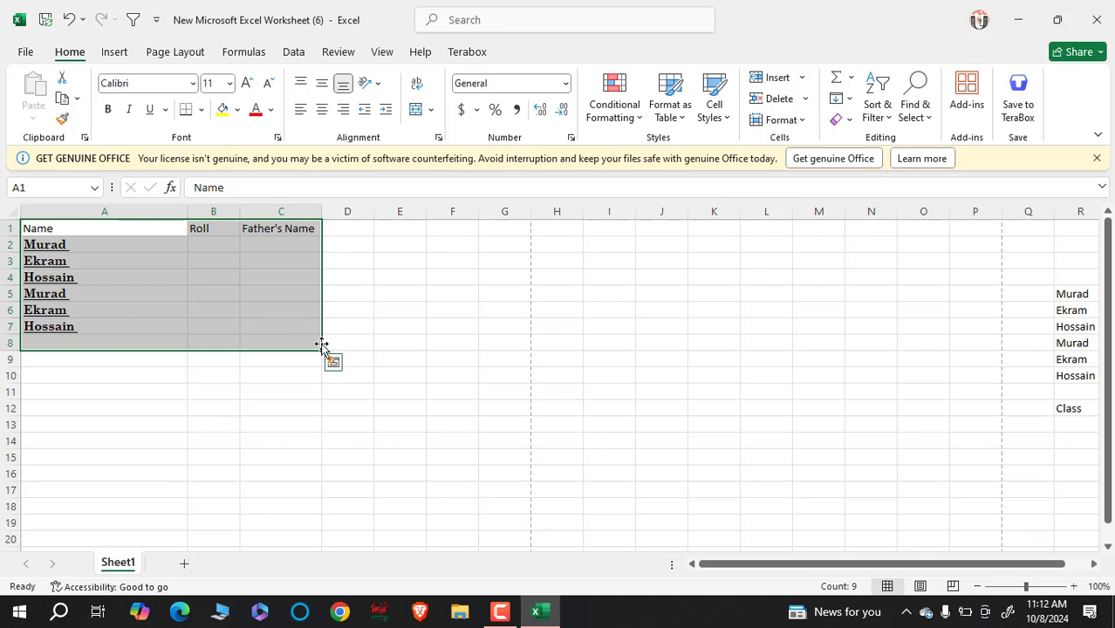
- Apply All Borders to A1:C8 and check the gridded table in print preview
key(ctrl+p)
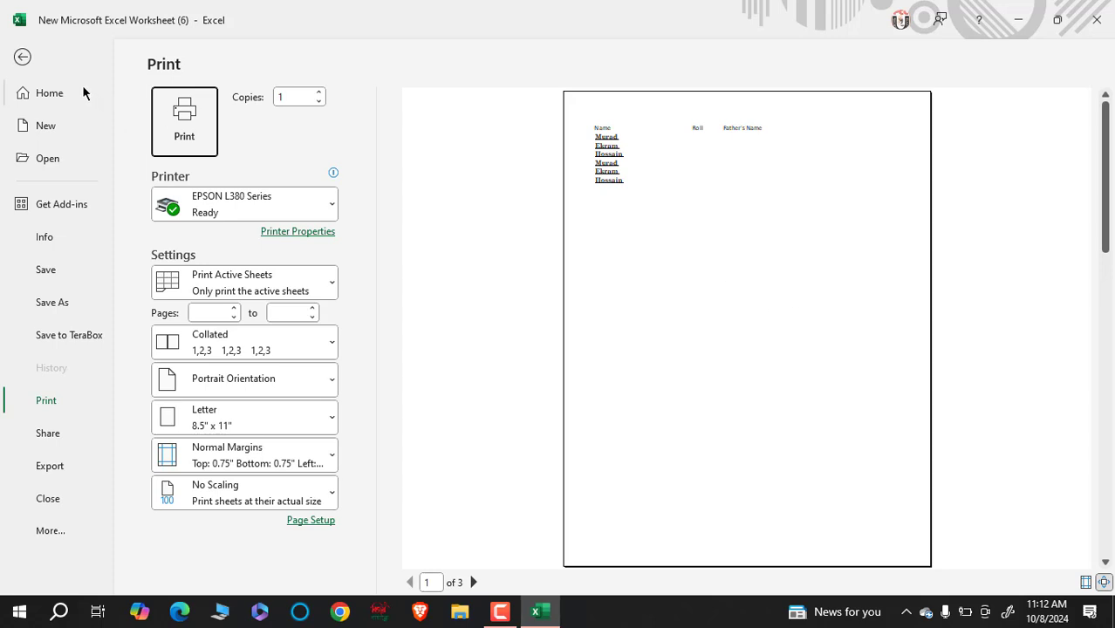
click(23, 57)
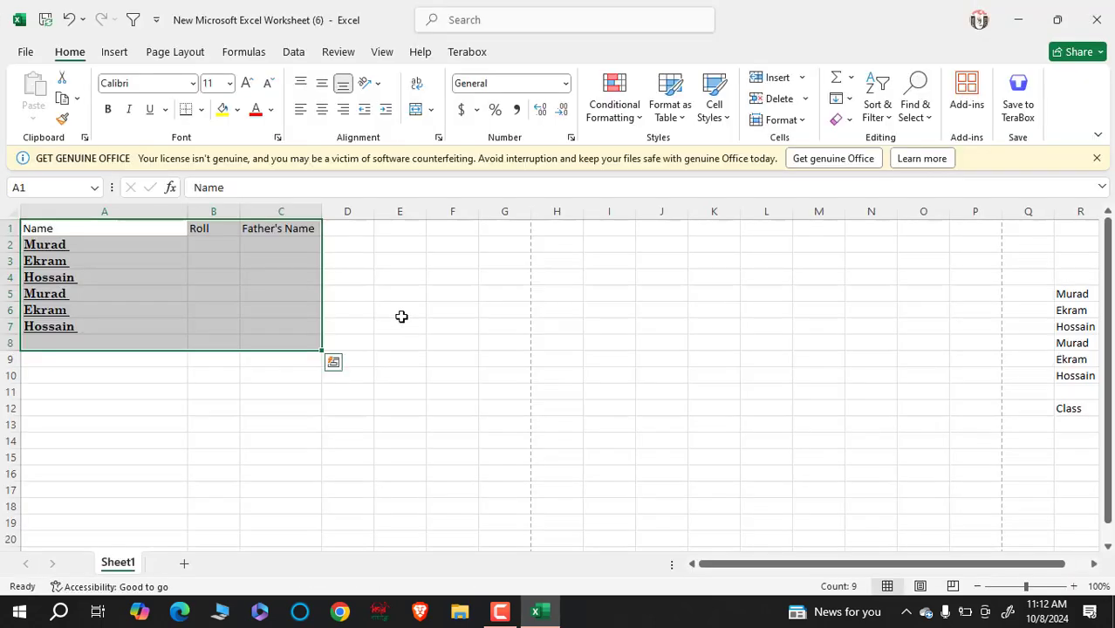
click(200, 111)
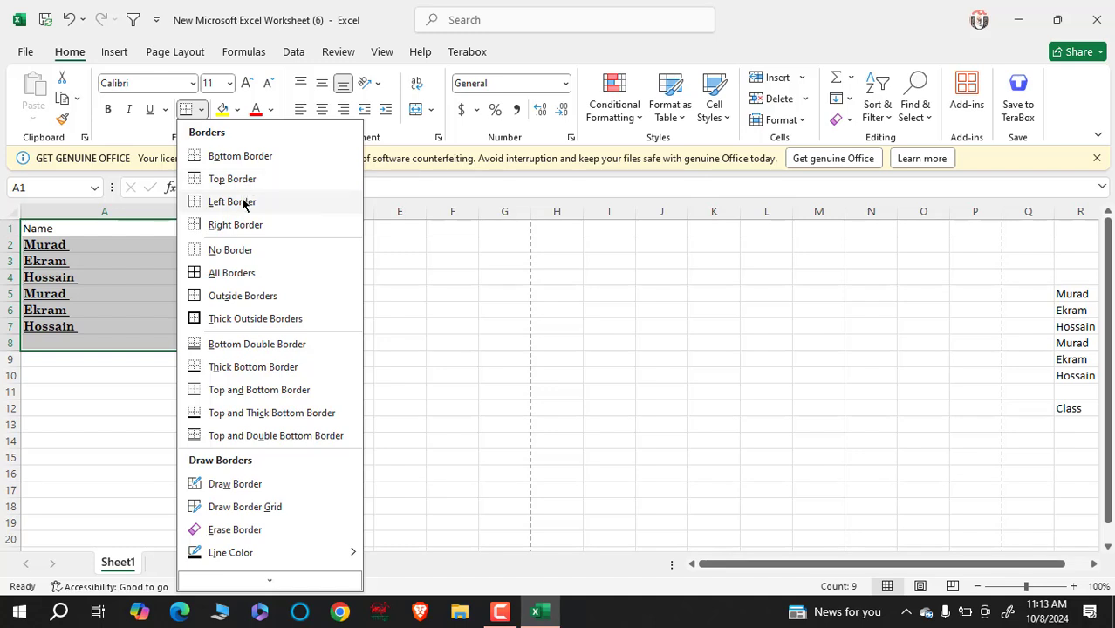
click(247, 275)
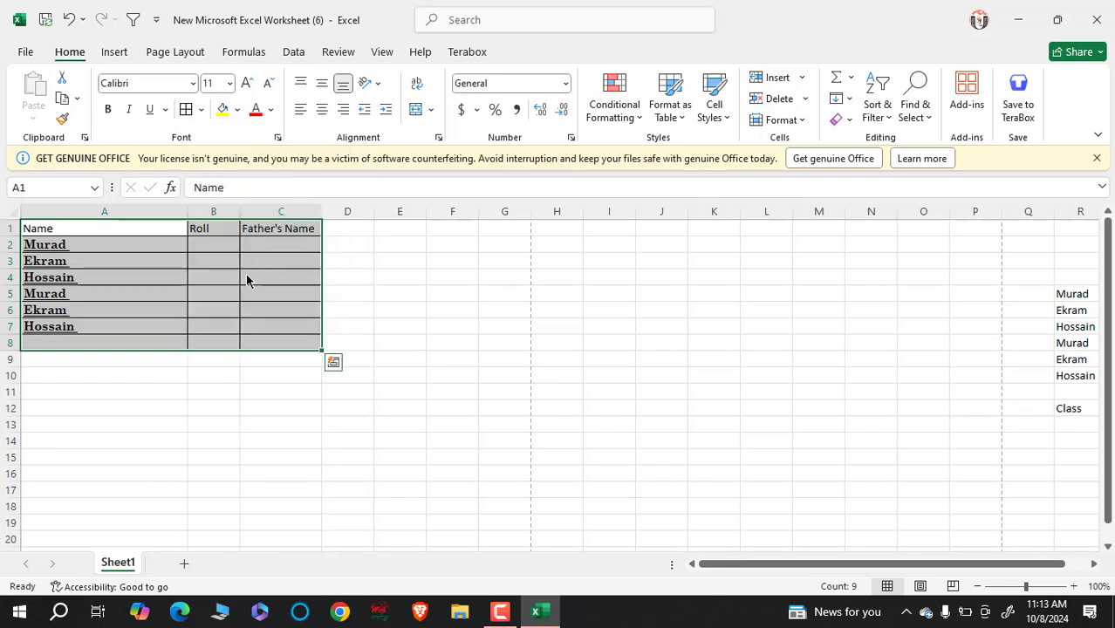
click(332, 472)
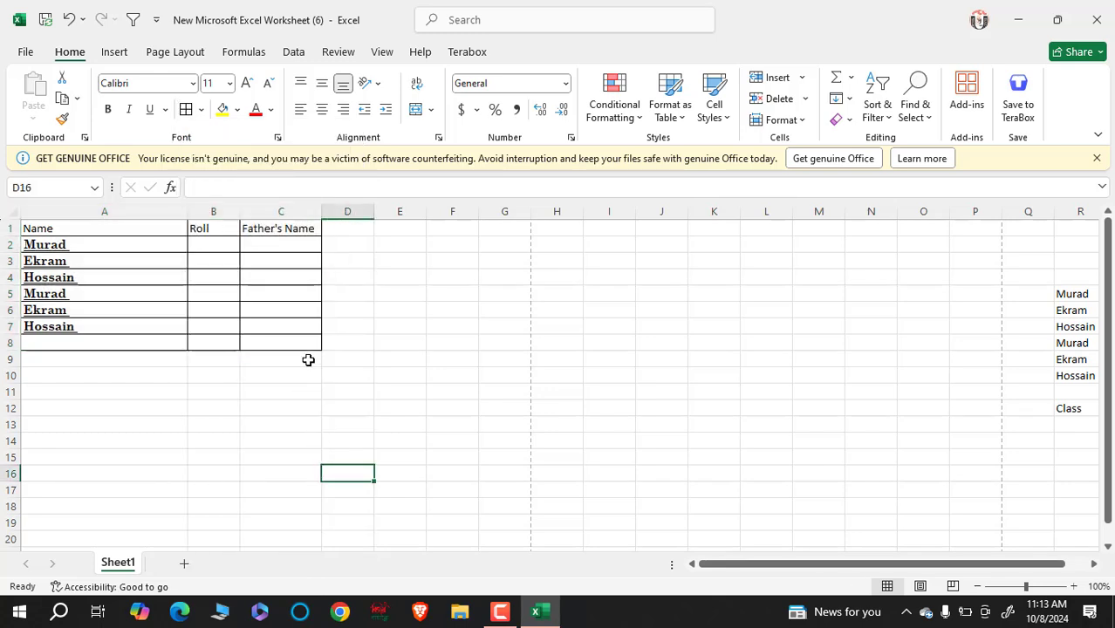
drag(288, 344, 4, 135)
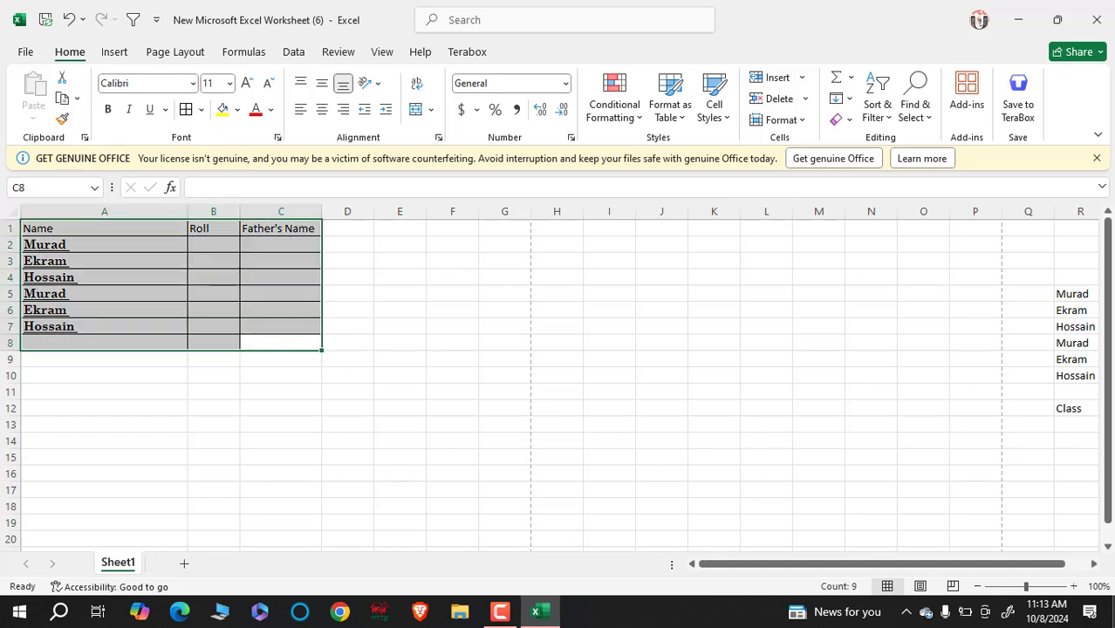
key(ctrl+p)
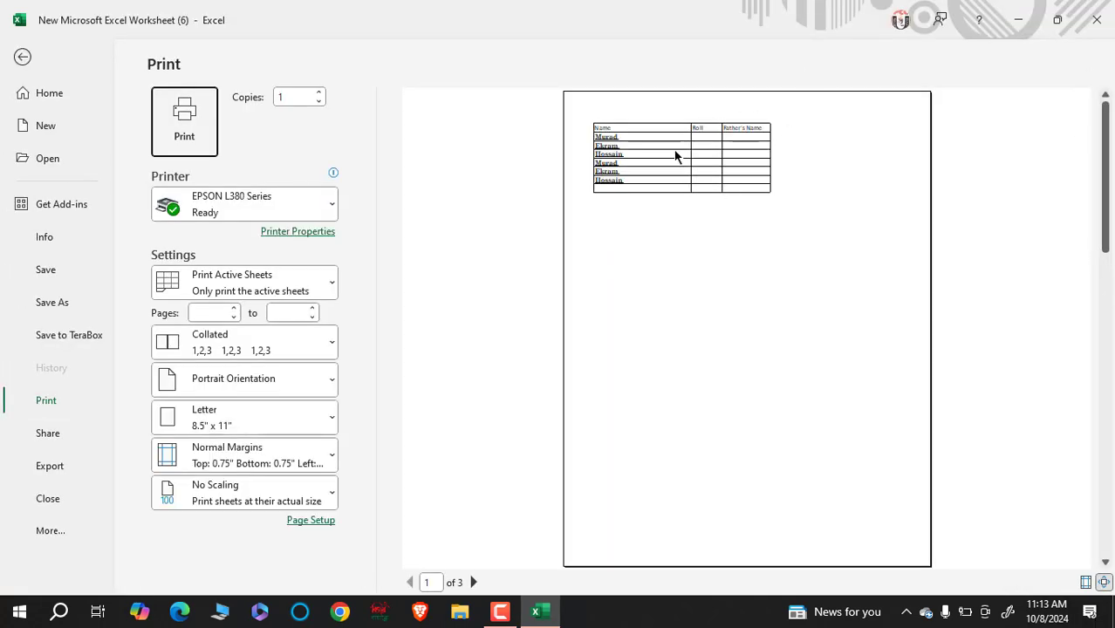
click(22, 57)
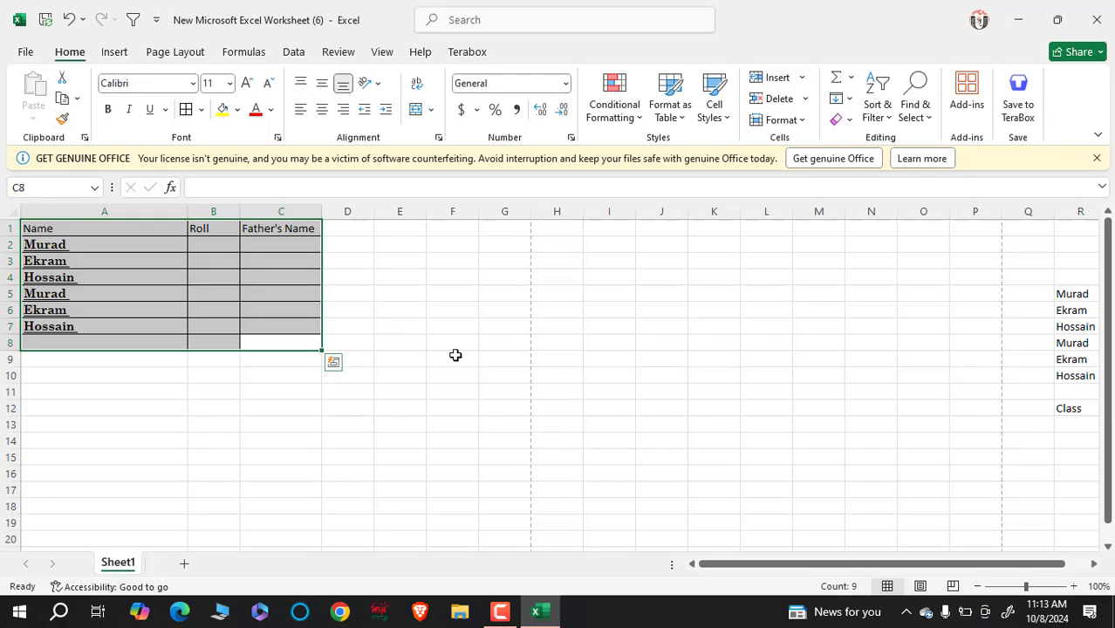
click(427, 416)
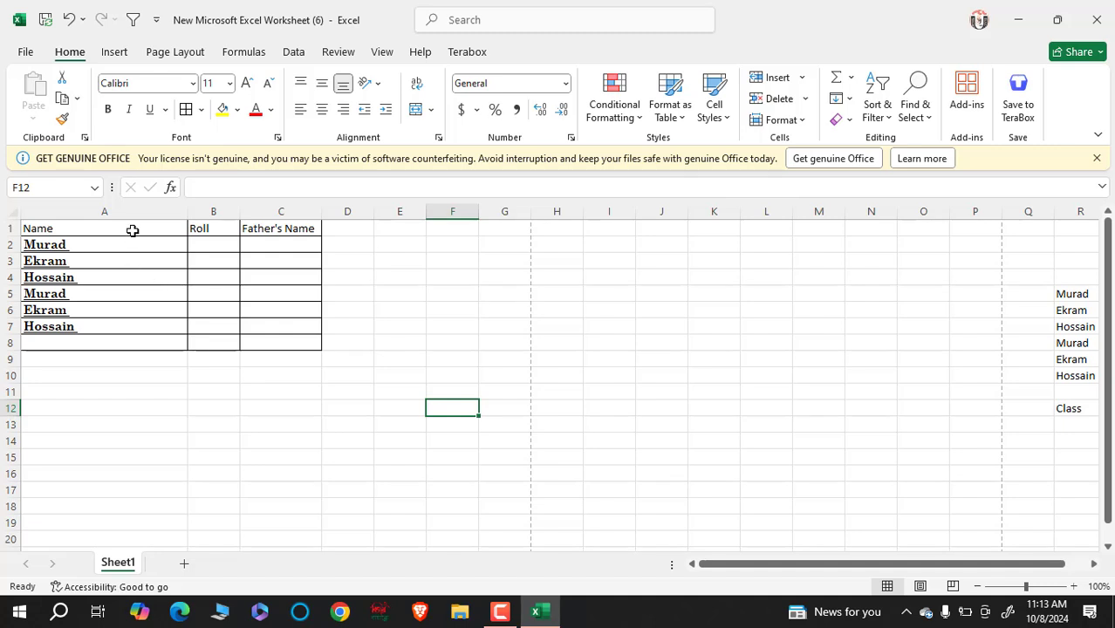
- Set the font colour of A1:A8 to the green theme colour
drag(133, 230, 126, 332)
click(223, 294)
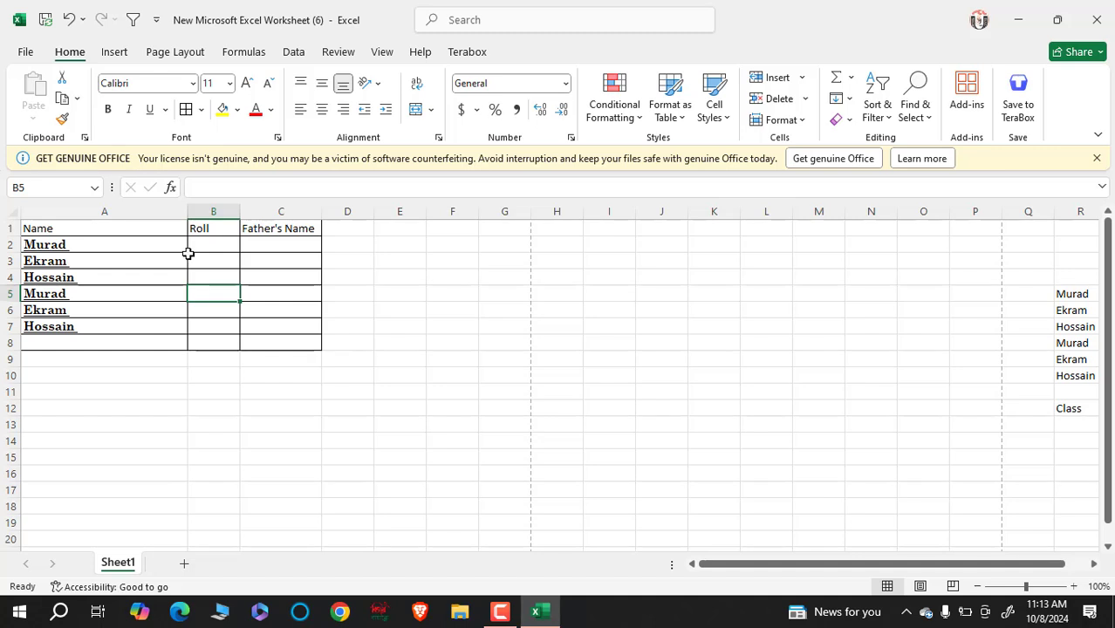
drag(139, 229, 136, 334)
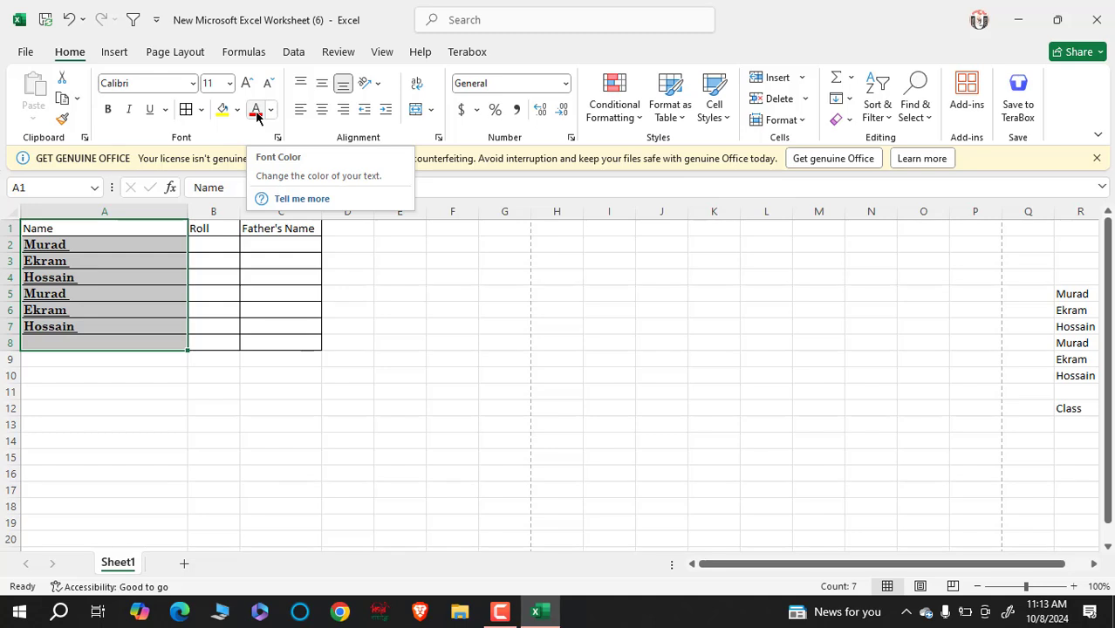
click(272, 111)
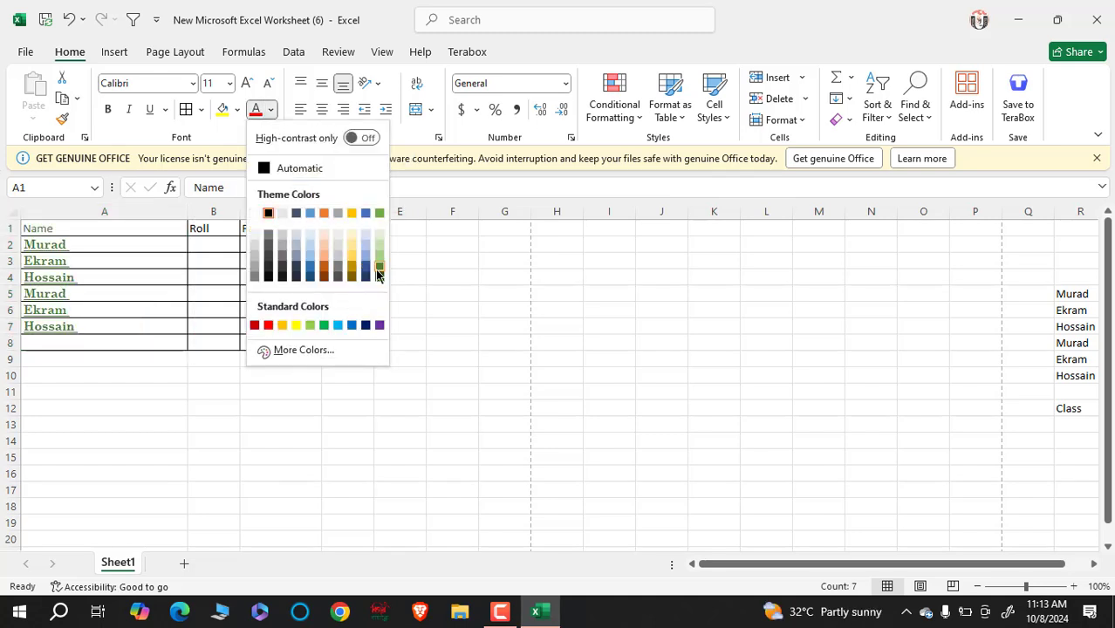
click(379, 276)
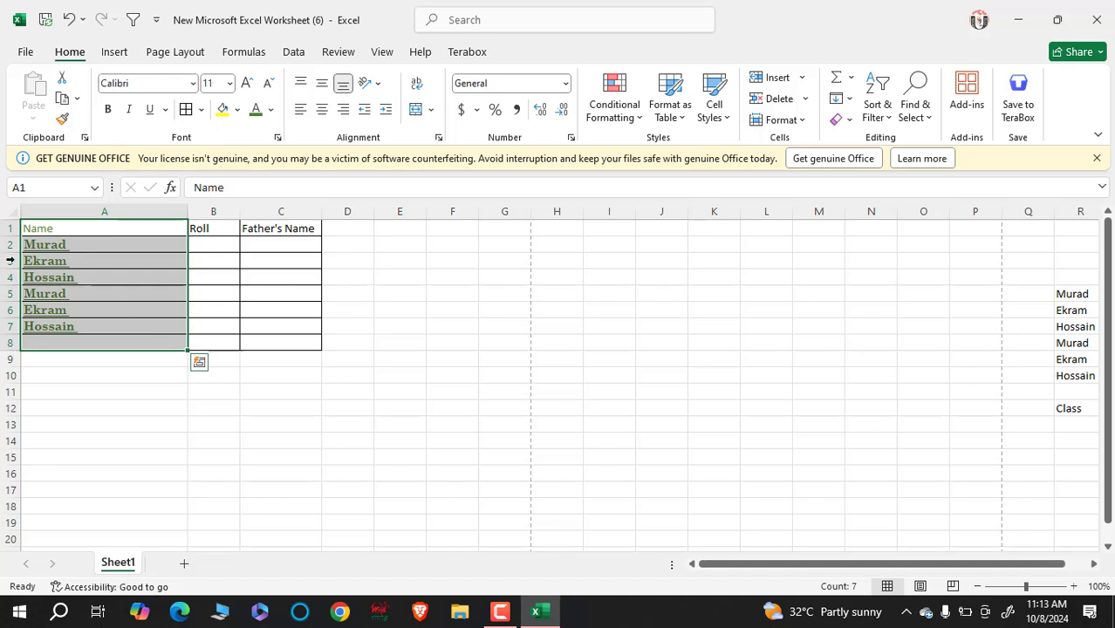
click(110, 324)
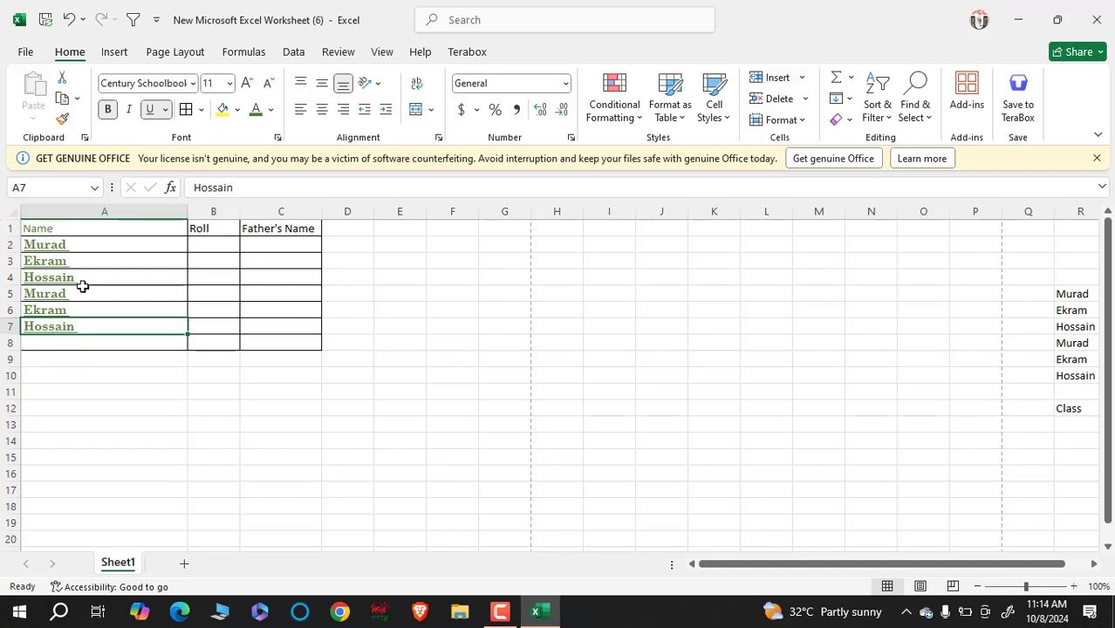
click(137, 246)
drag(137, 226, 150, 344)
click(238, 111)
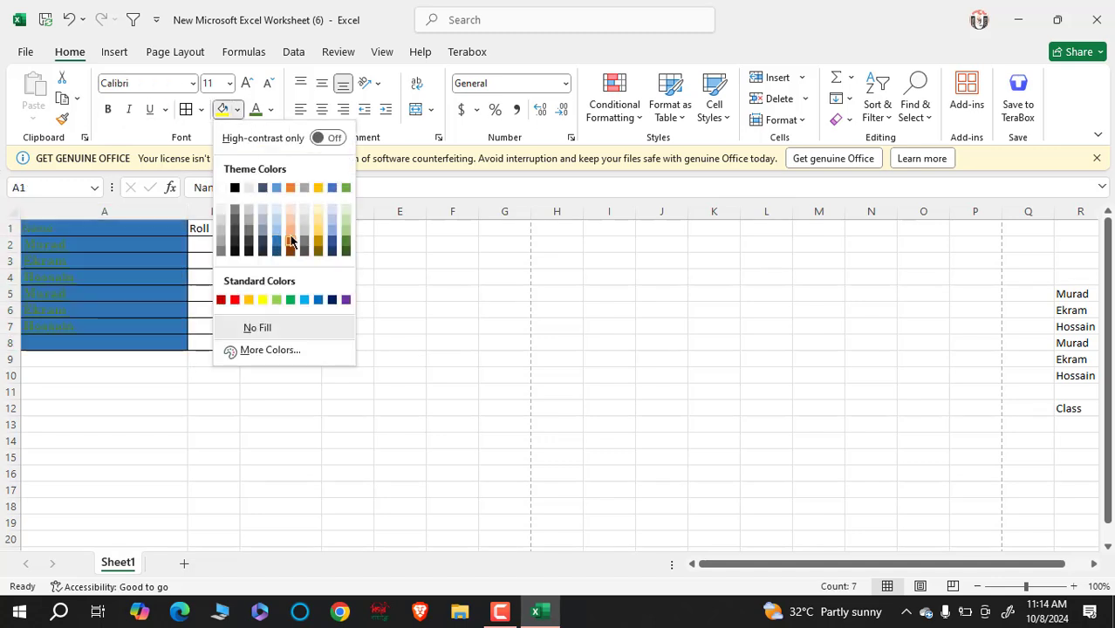
- Fill A1:A8 light blue, B1:B8 light orange and C1:C8 light green
click(332, 215)
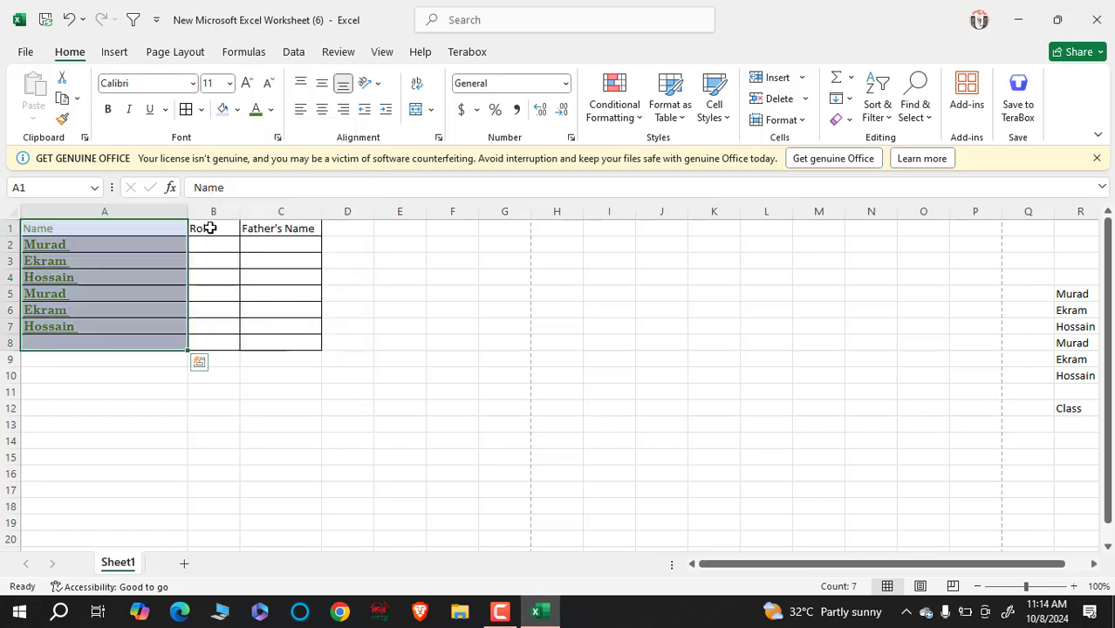
drag(211, 228, 235, 346)
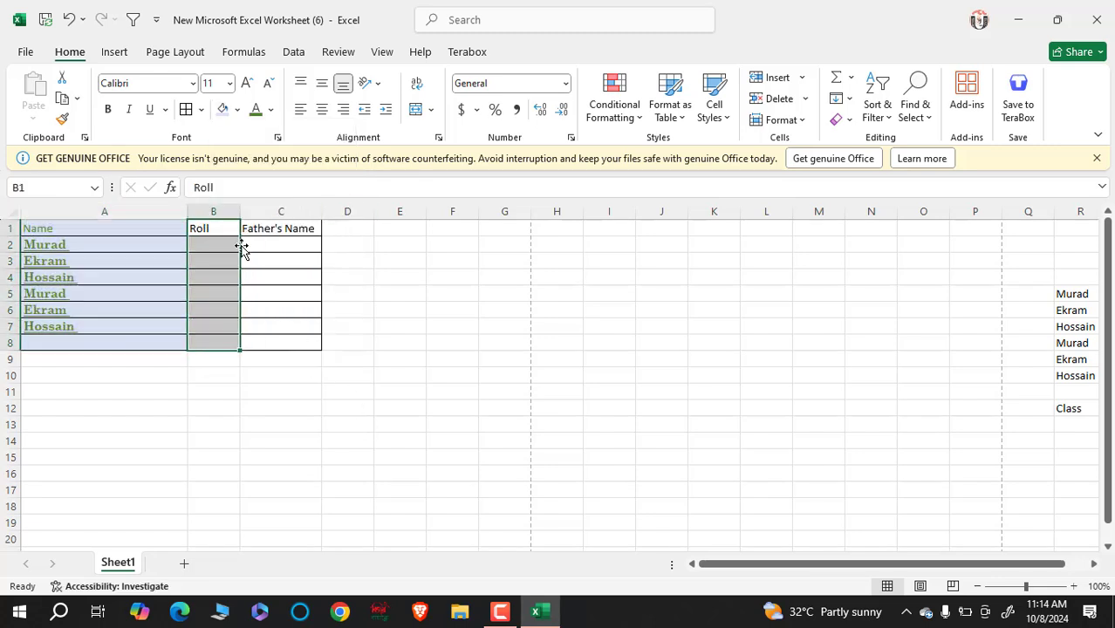
click(237, 109)
click(292, 210)
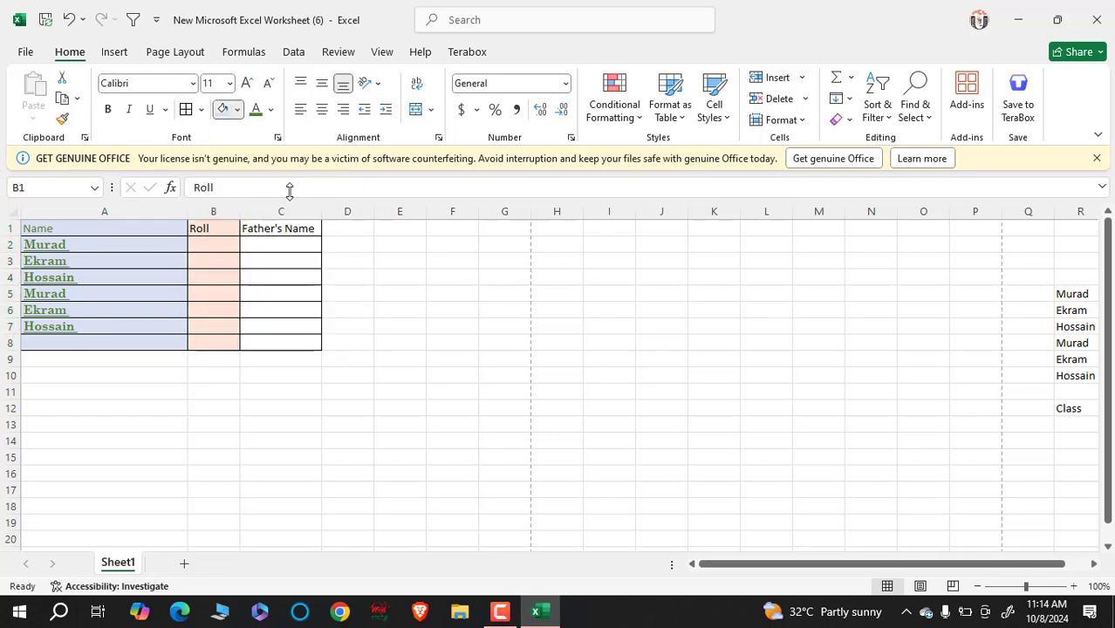
drag(293, 229, 294, 345)
click(237, 109)
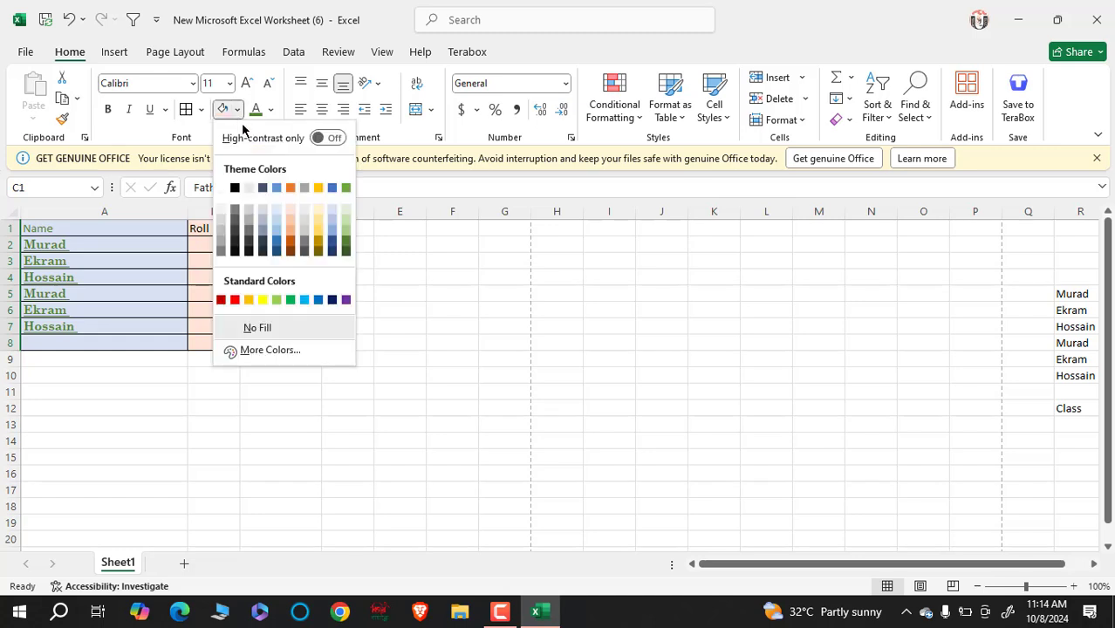
click(345, 210)
drag(387, 324, 394, 346)
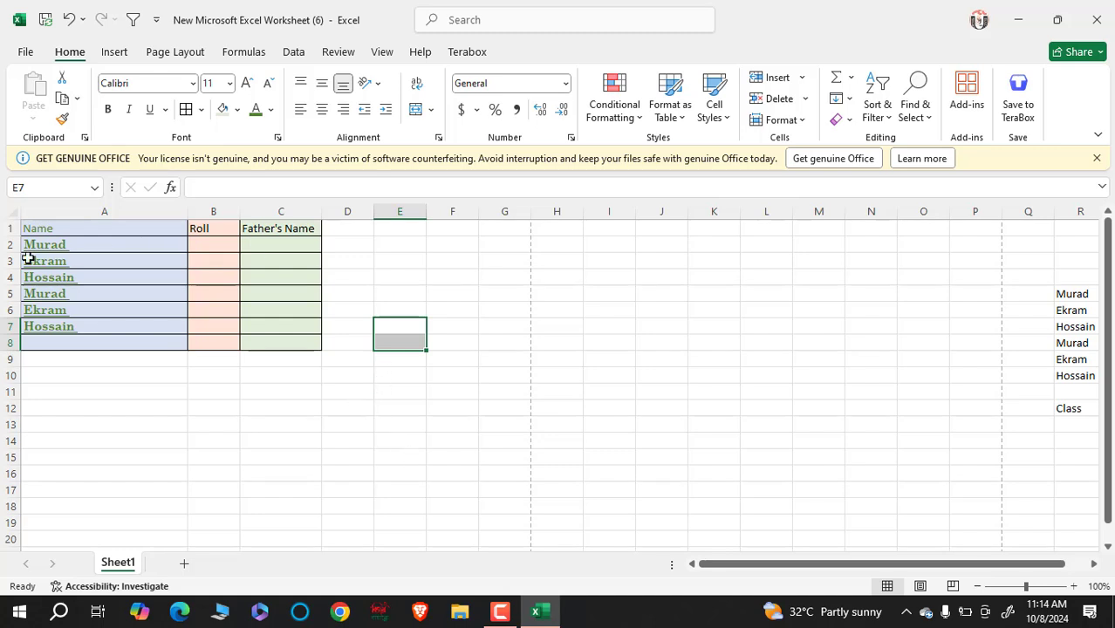
- Make the header row 1 bold
click(7, 227)
click(107, 109)
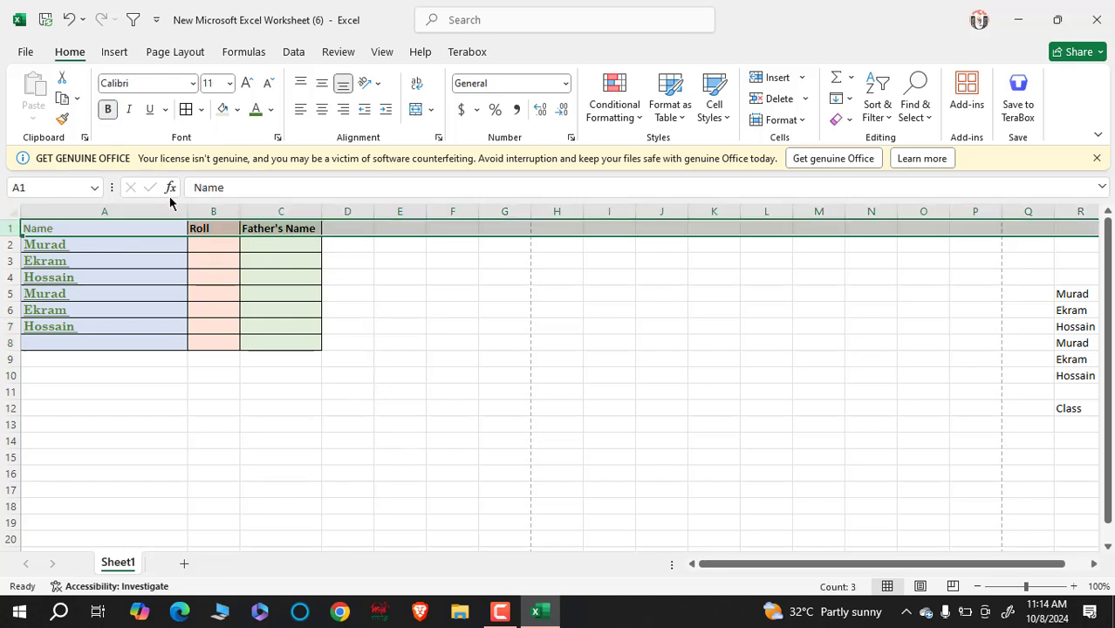
click(354, 372)
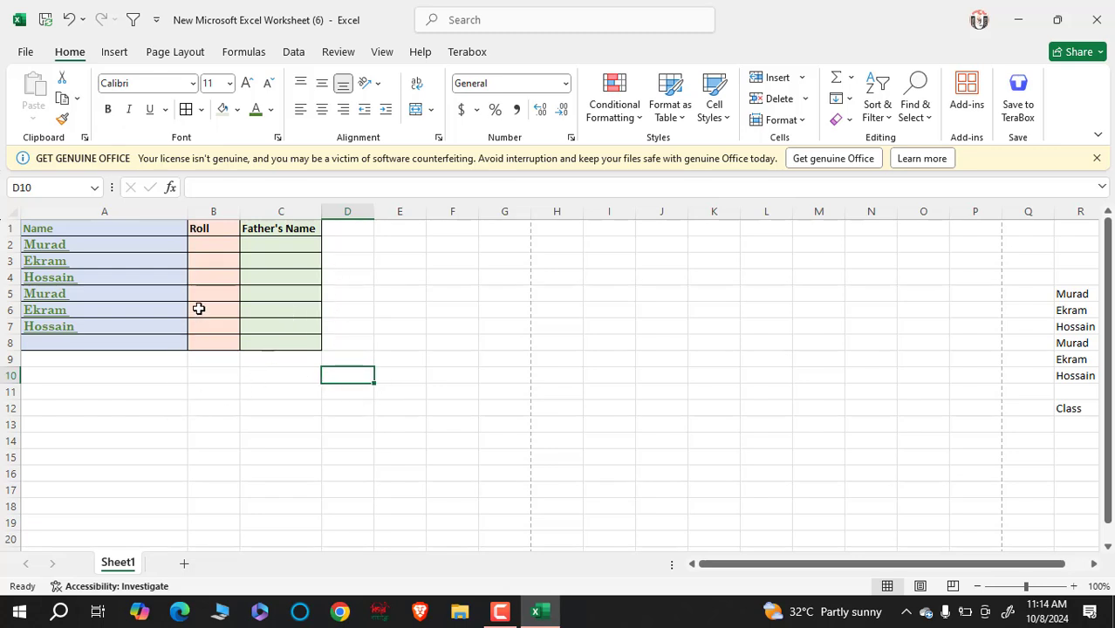
- Make row 9 much taller and widen column A
drag(14, 367, 41, 552)
scroll(262, 388, down, 3)
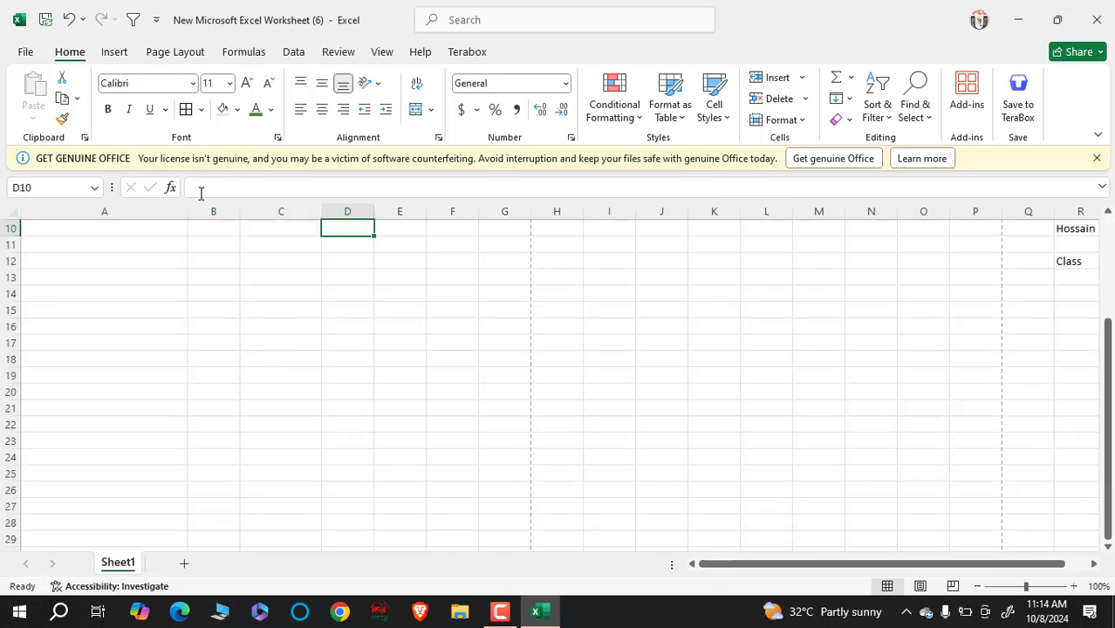
scroll(189, 315, up, 3)
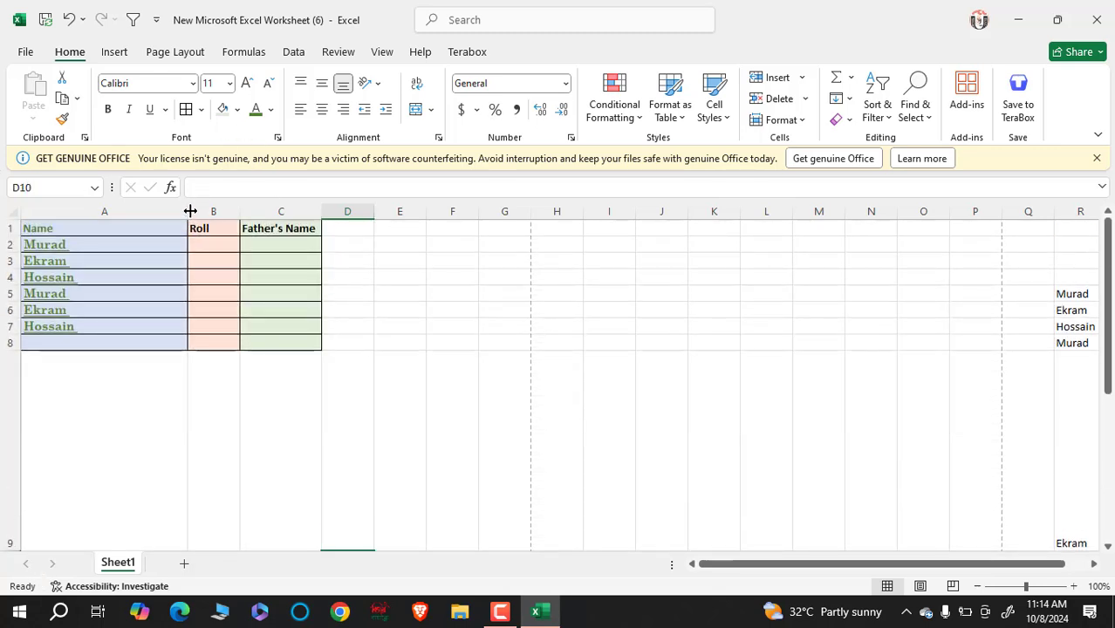
drag(189, 212, 273, 236)
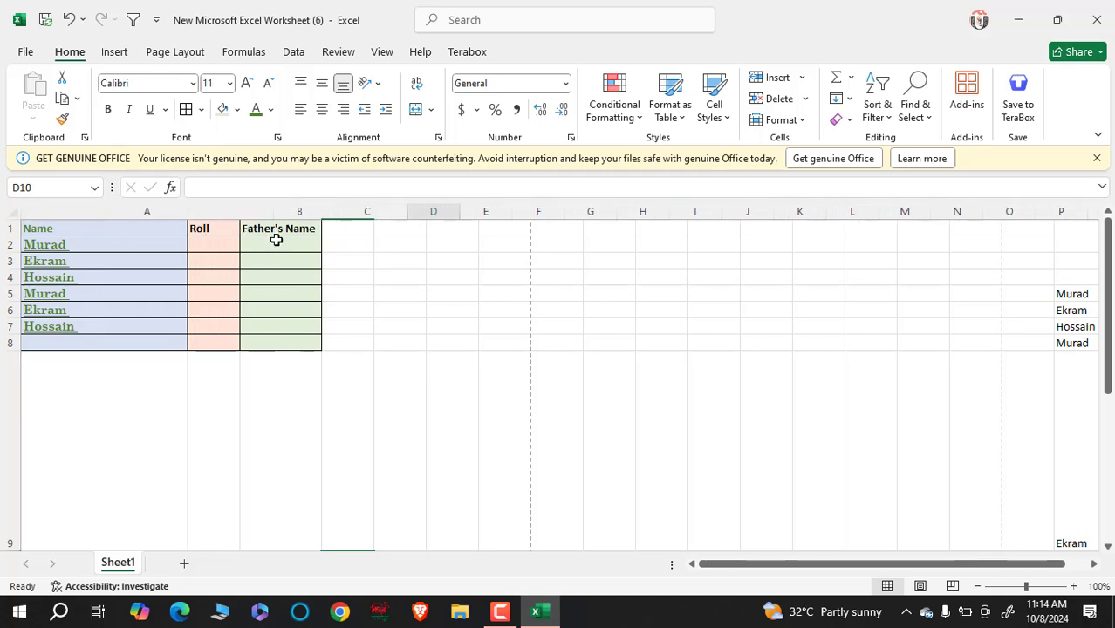
- Enter the sample name in A9 and remove its bold formatting
click(181, 422)
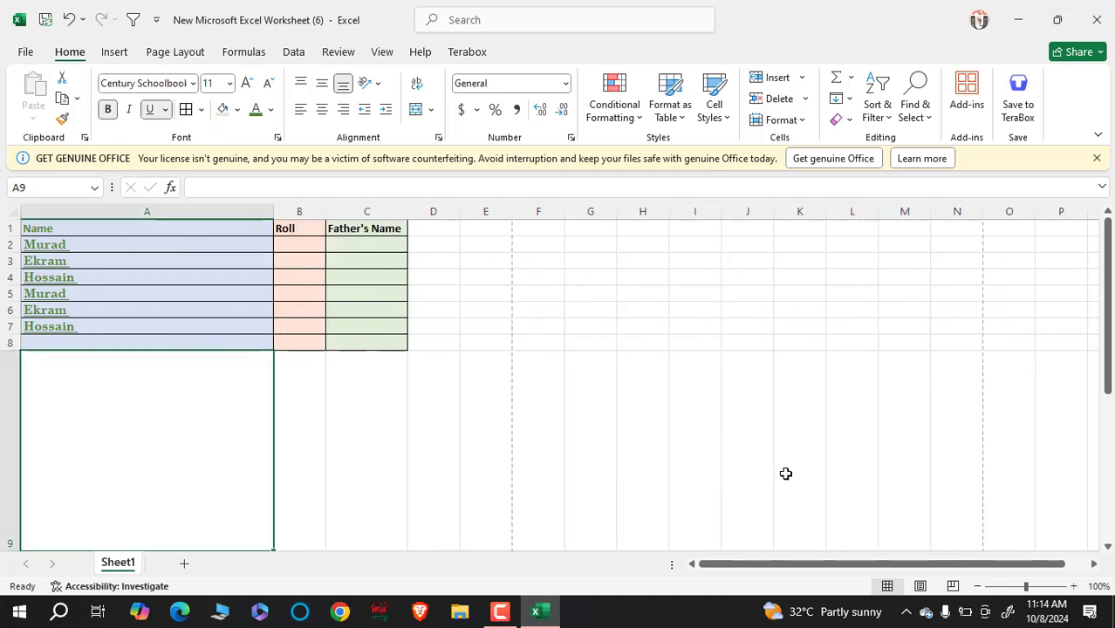
text(Mur)
text(ad)
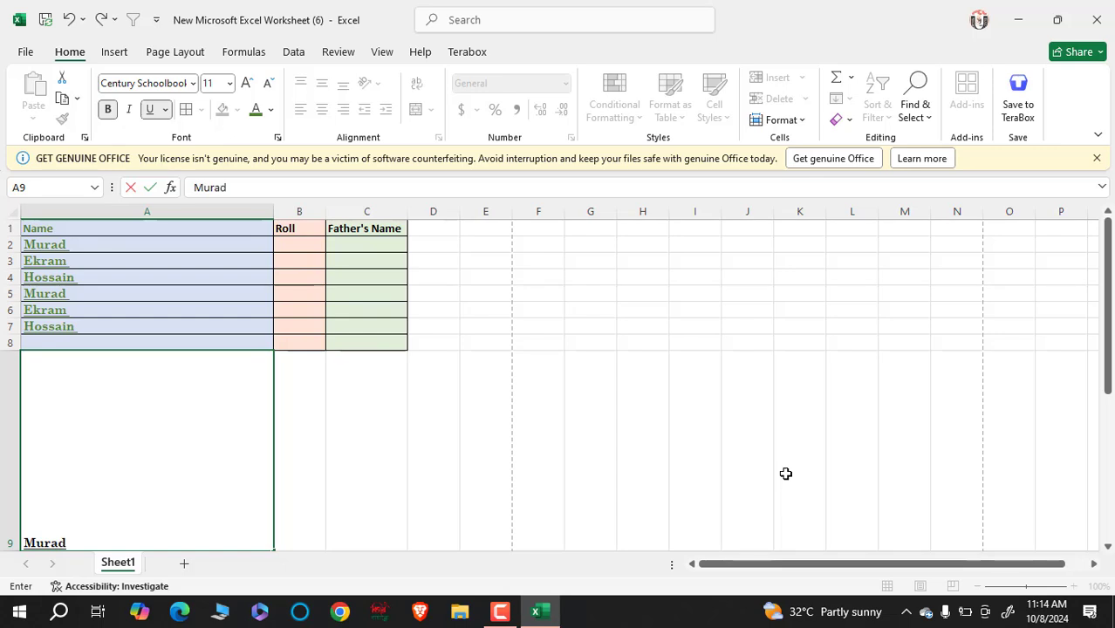
double_click(76, 545)
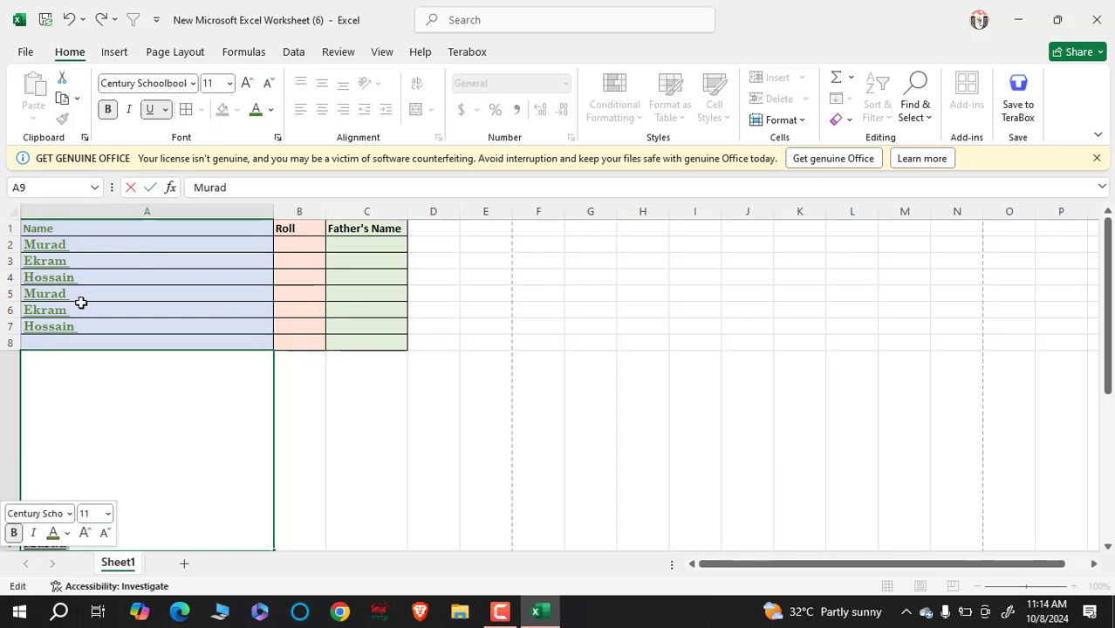
click(108, 109)
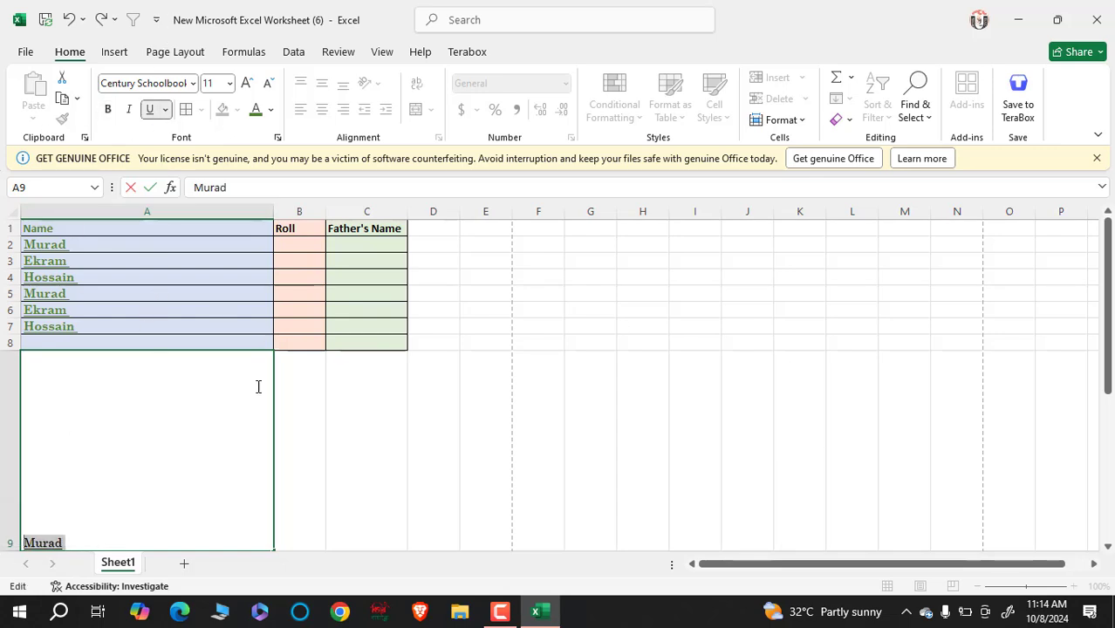
click(304, 386)
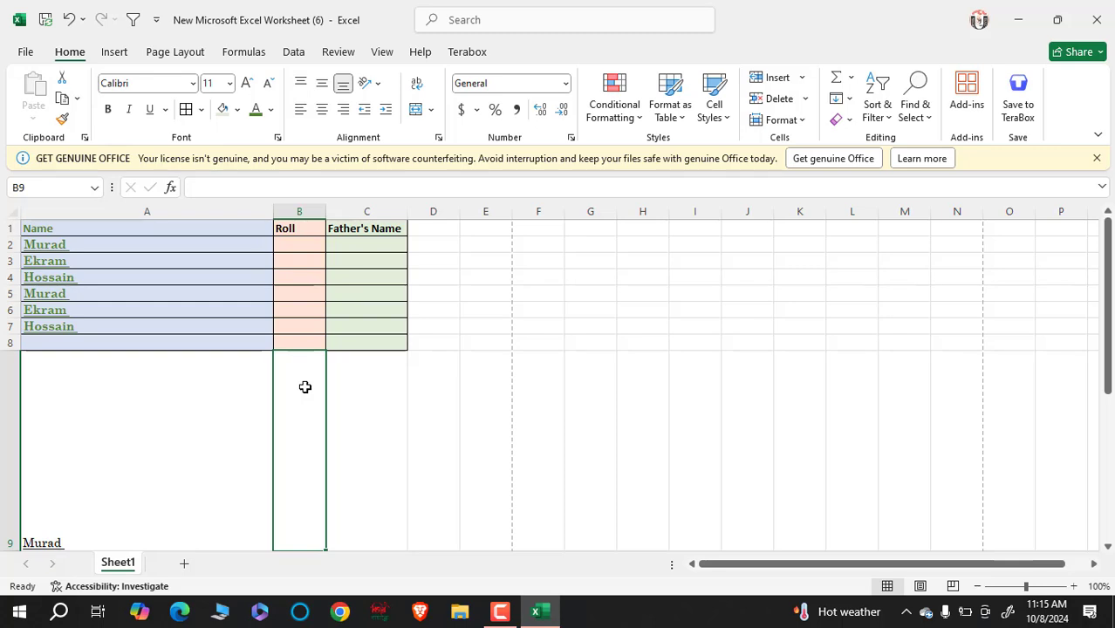
- Try Top Align and left, center and right alignment on the name in A9
scroll(178, 301, down, 2)
scroll(199, 326, up, 1)
click(178, 442)
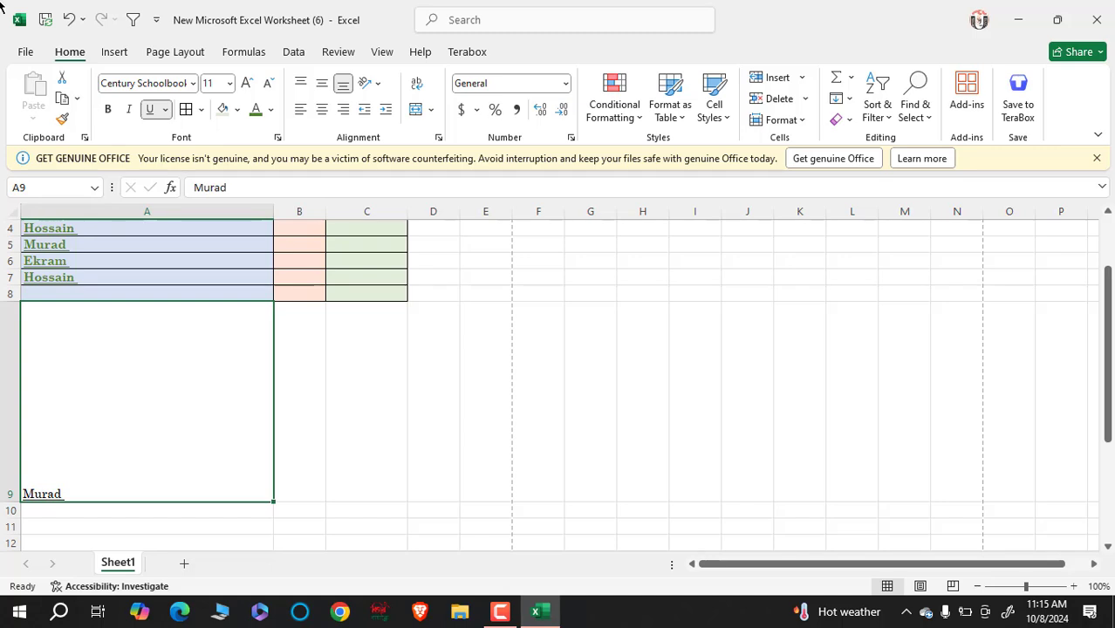
click(300, 84)
click(343, 109)
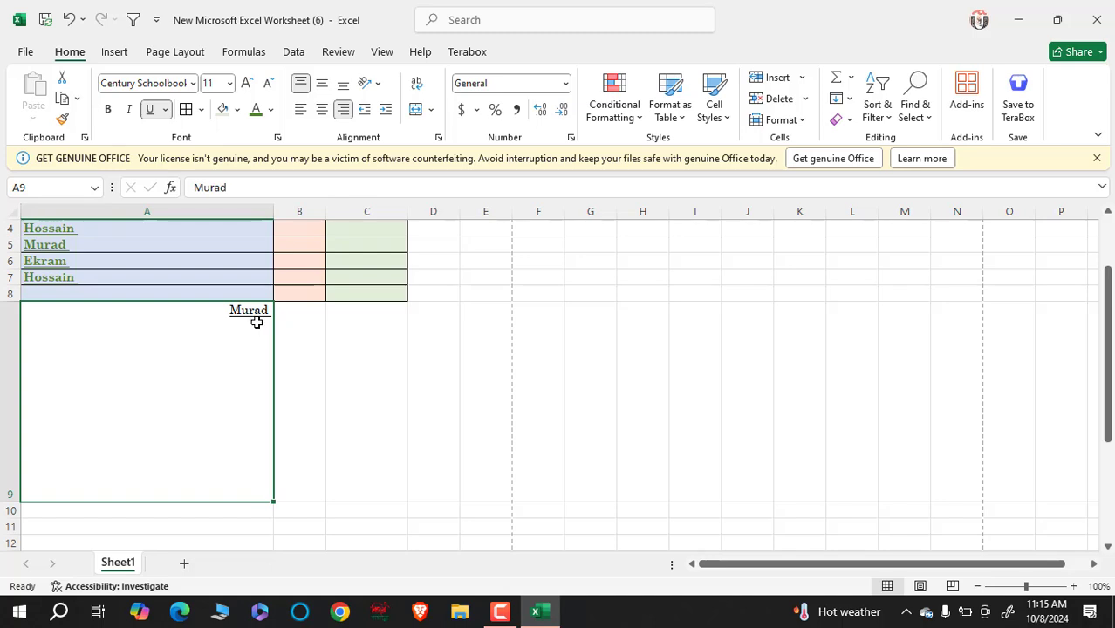
click(321, 110)
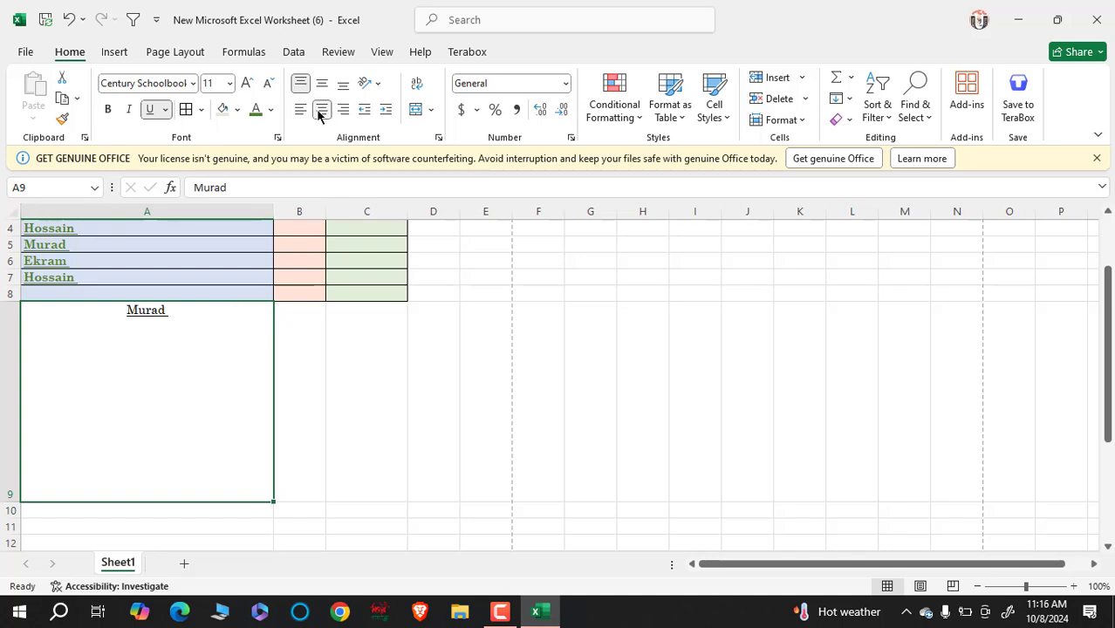
click(299, 110)
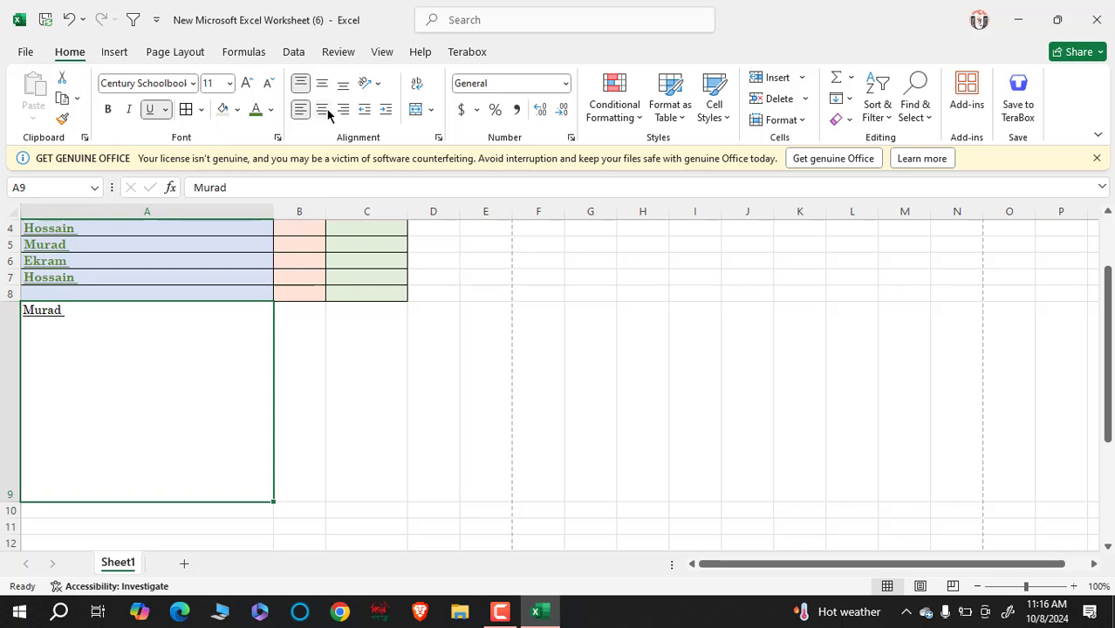
click(322, 111)
click(345, 111)
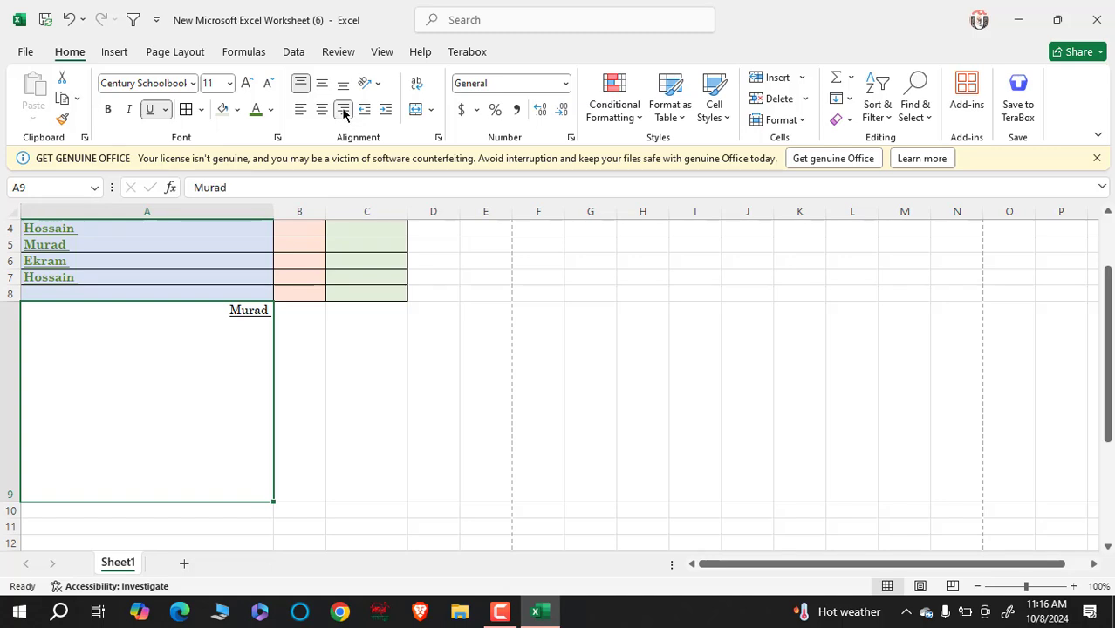
- Set the name in A9 to Middle Align and horizontal Center
click(300, 83)
click(301, 82)
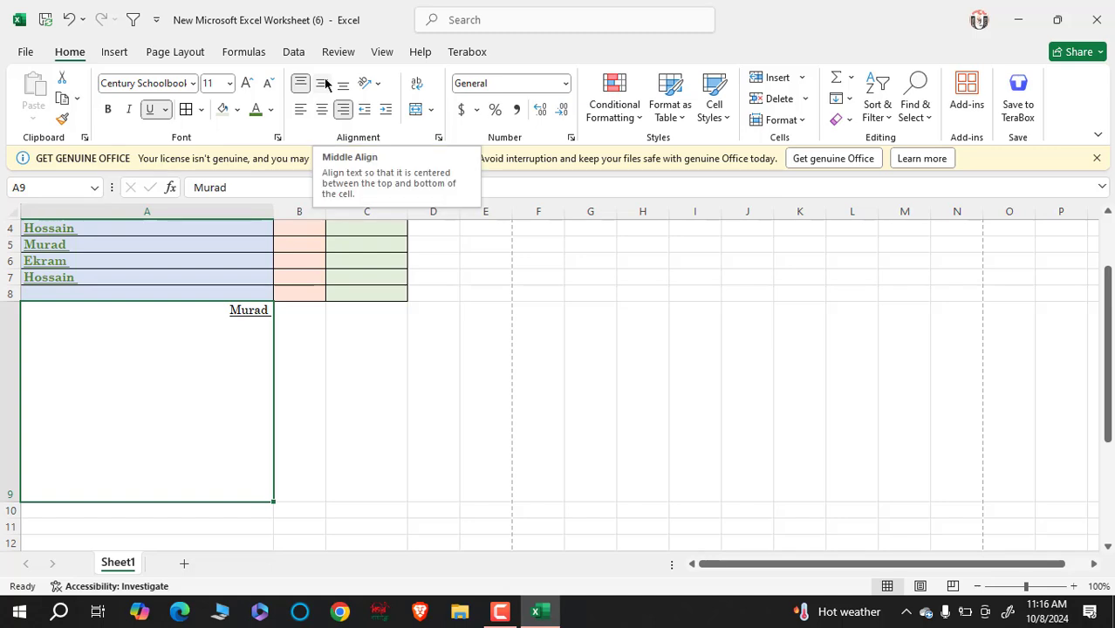
click(323, 84)
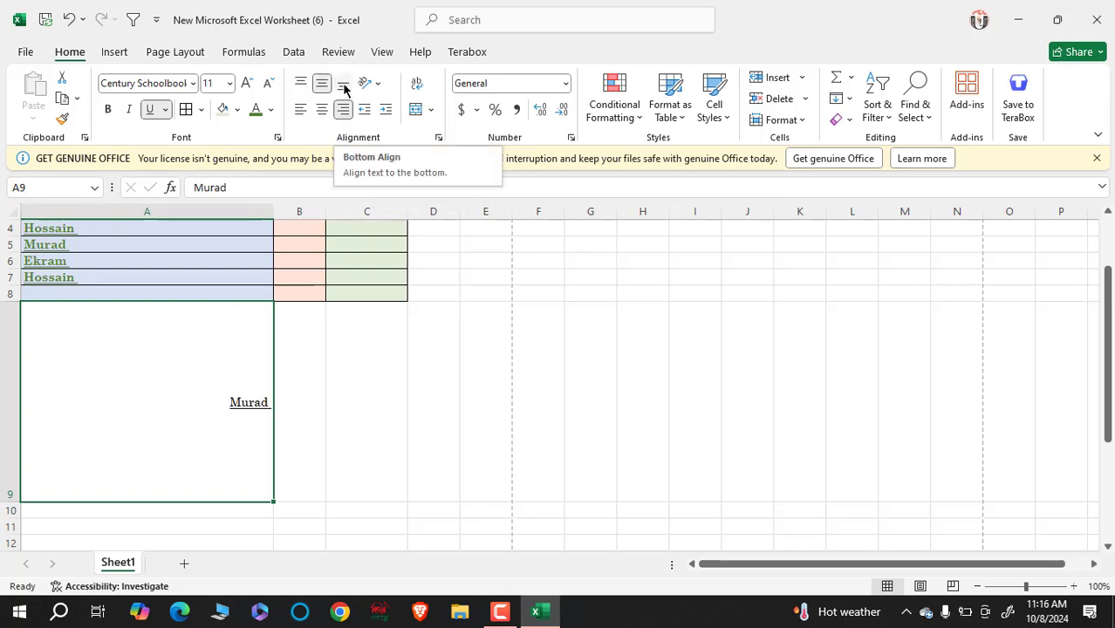
click(344, 87)
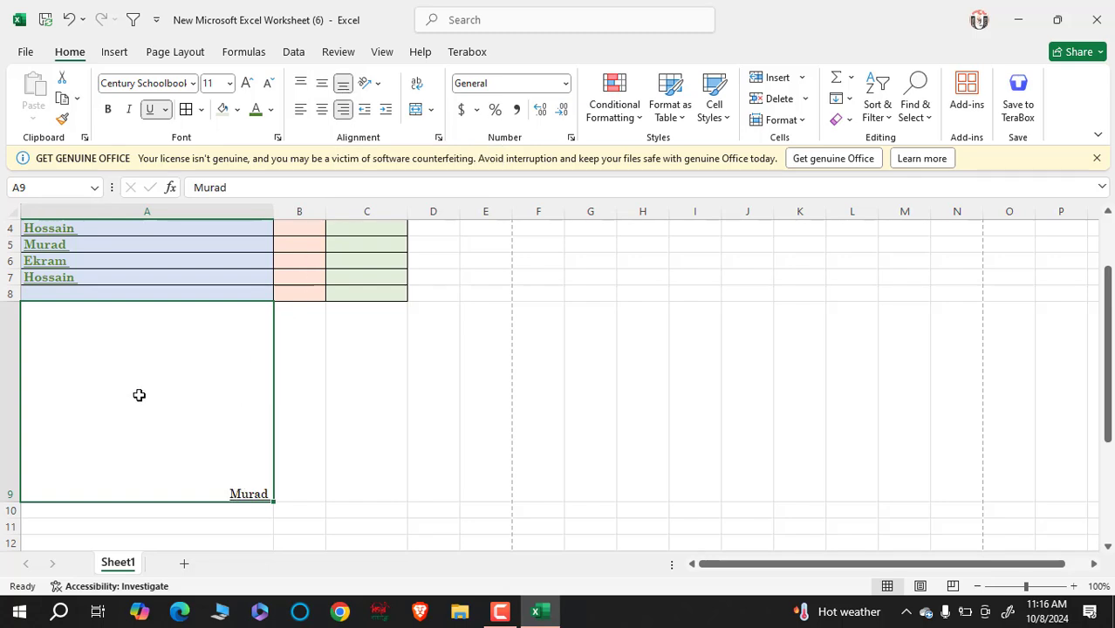
click(326, 85)
click(321, 111)
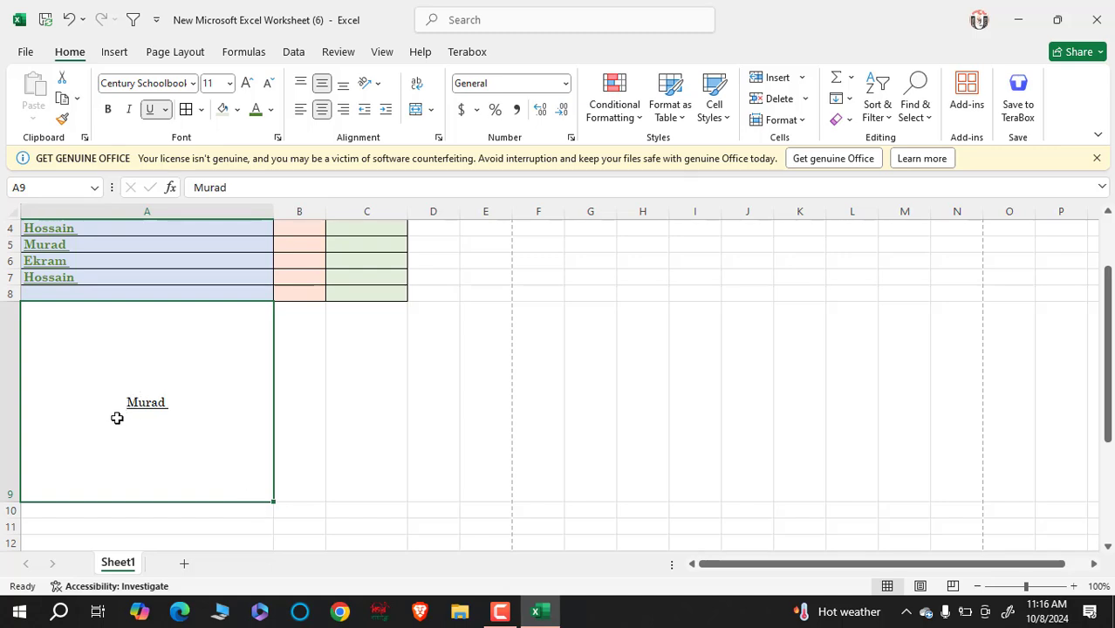
- Try several orientations on the A9 name, finishing with Angle Clockwise and right alignment
click(378, 85)
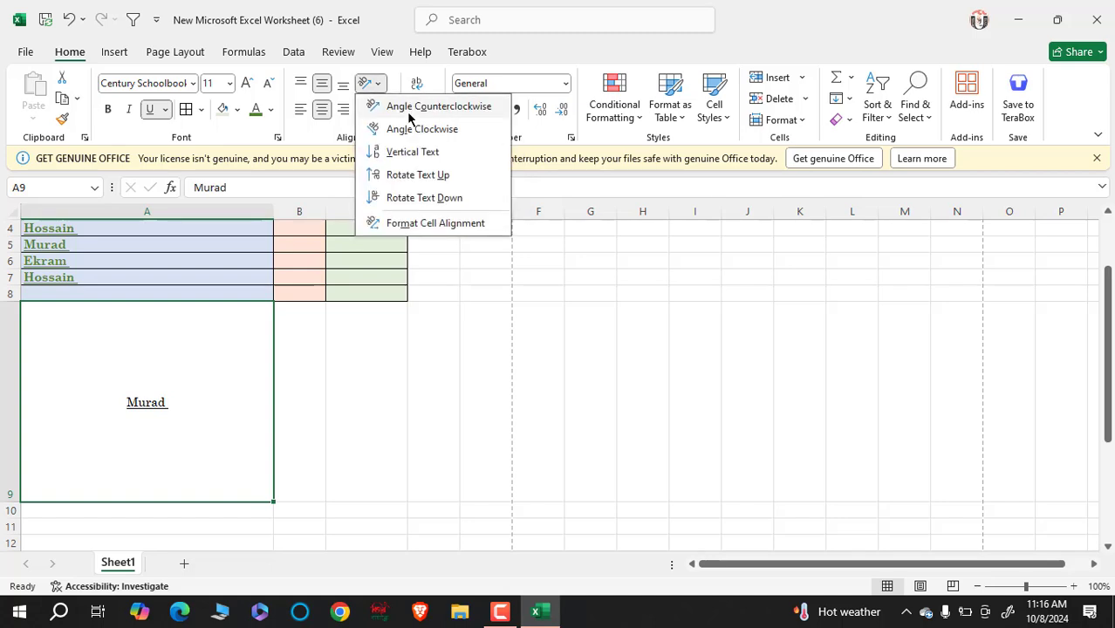
click(410, 108)
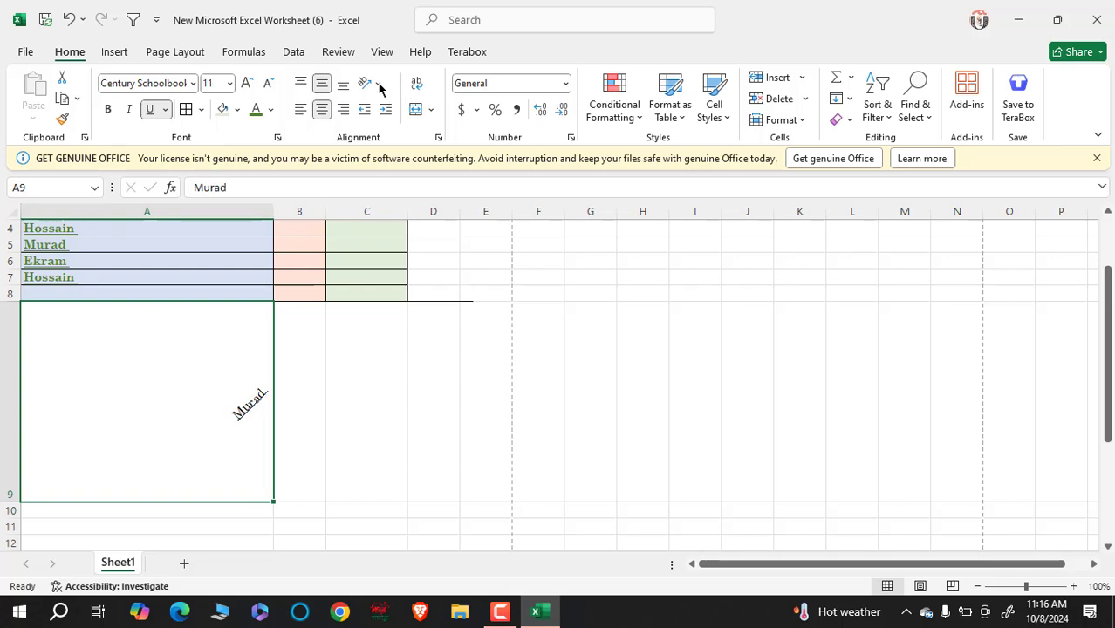
click(377, 83)
click(398, 154)
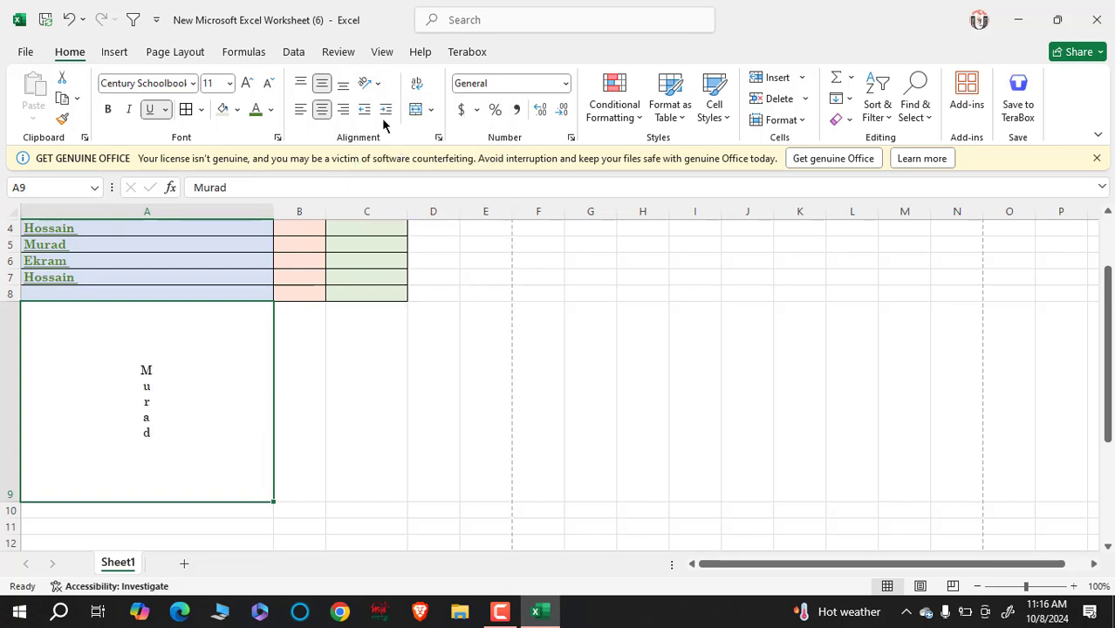
click(377, 84)
click(404, 198)
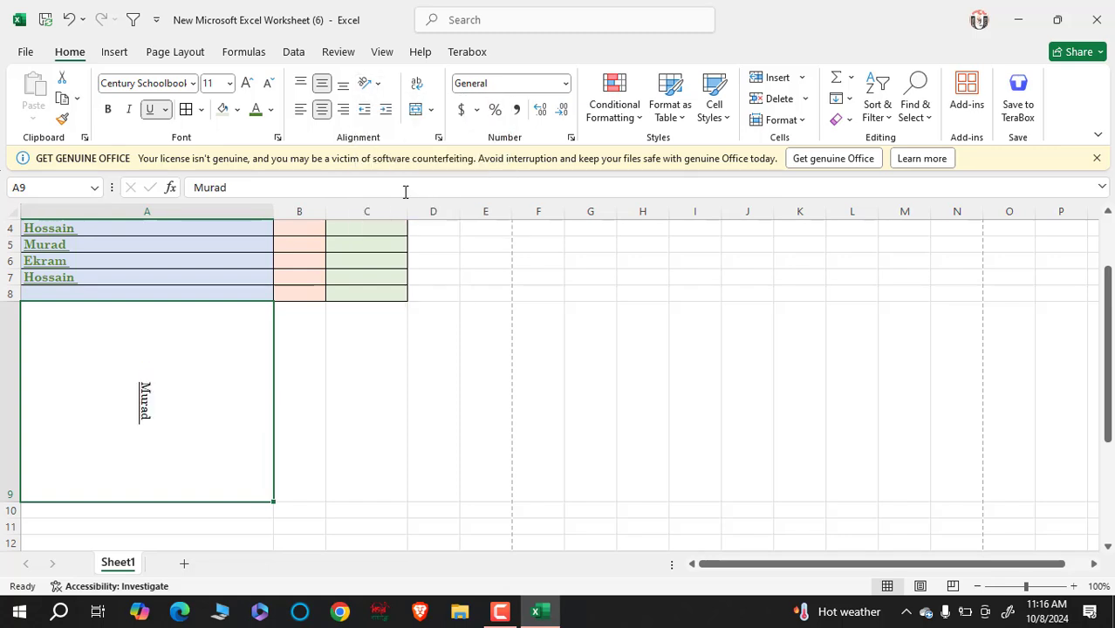
click(372, 84)
click(406, 128)
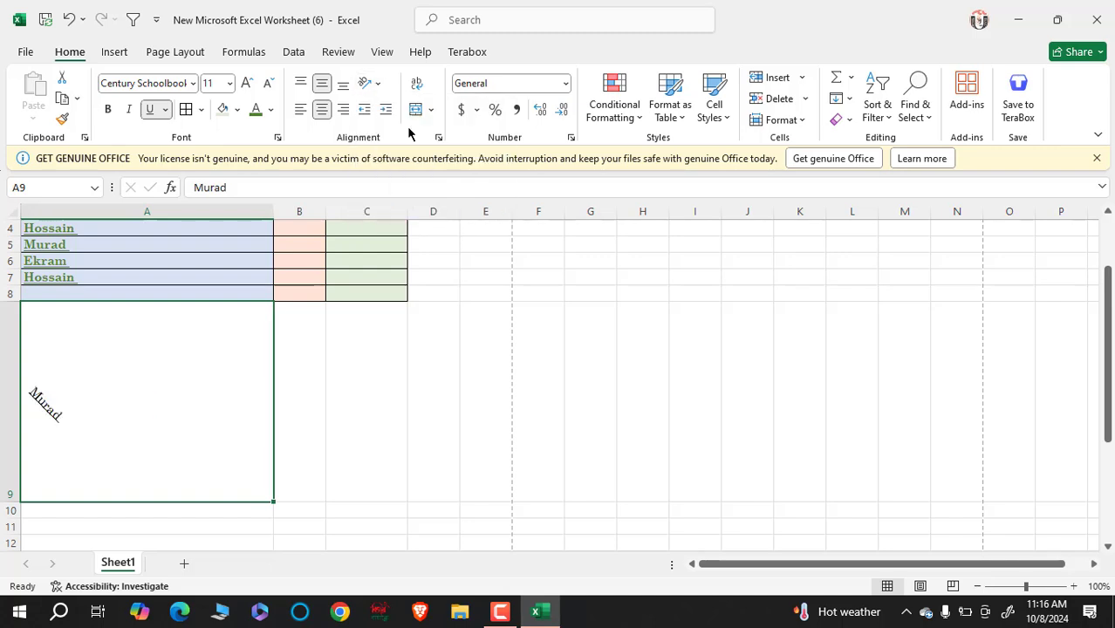
click(341, 110)
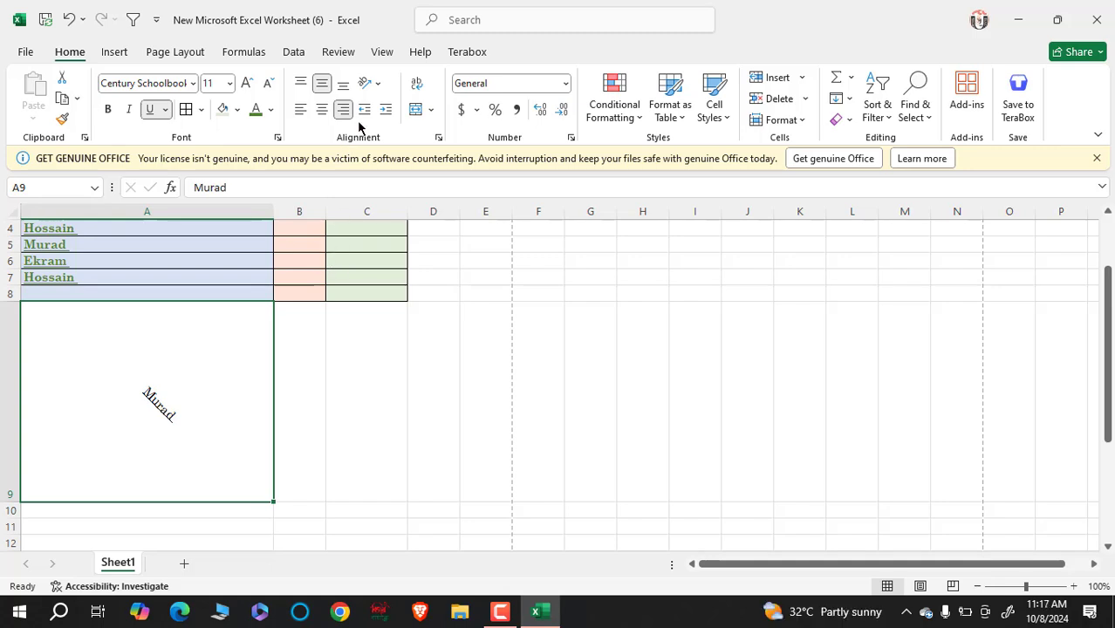
click(373, 465)
scroll(297, 432, down, 1)
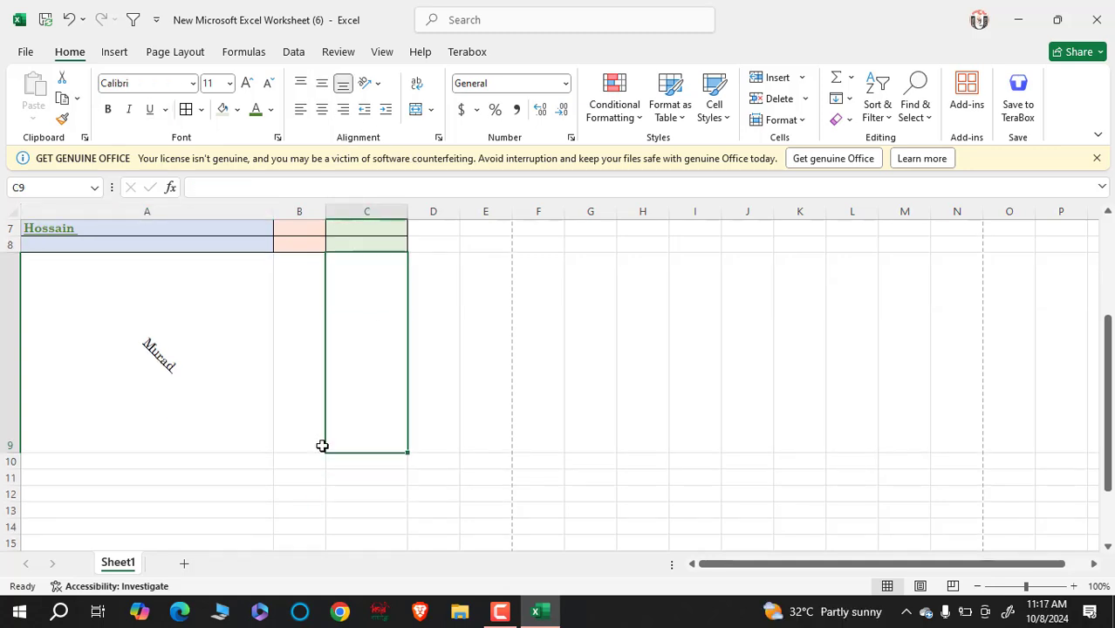
scroll(341, 437, up, 2)
drag(204, 488, 446, 511)
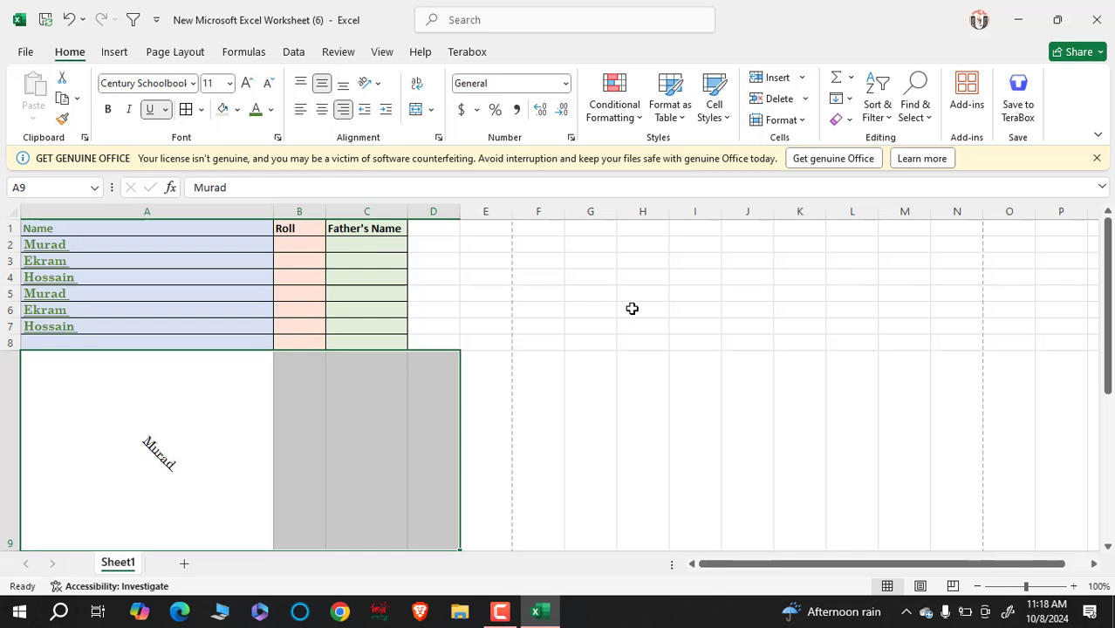
click(600, 277)
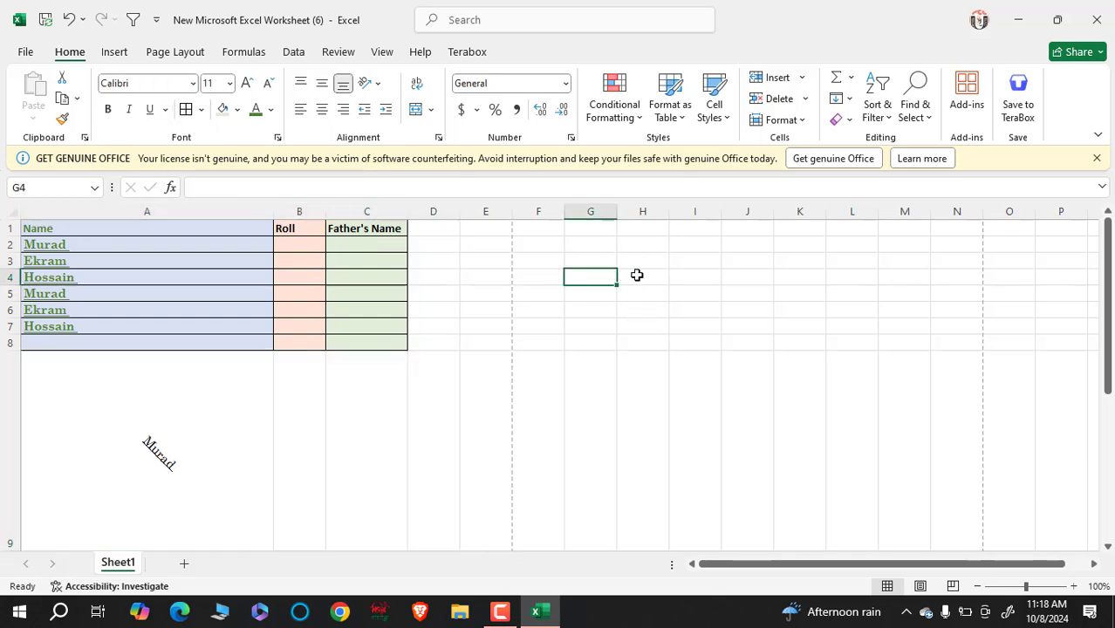
click(855, 311)
click(809, 262)
click(672, 304)
click(611, 277)
click(698, 326)
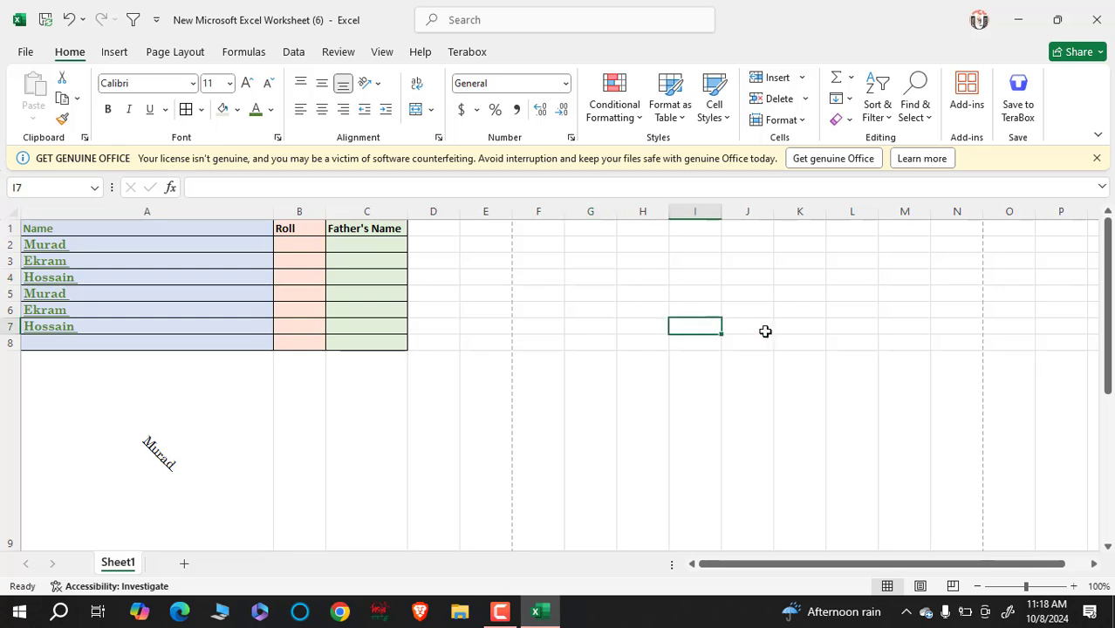
drag(767, 330, 785, 323)
click(844, 293)
drag(839, 251, 836, 254)
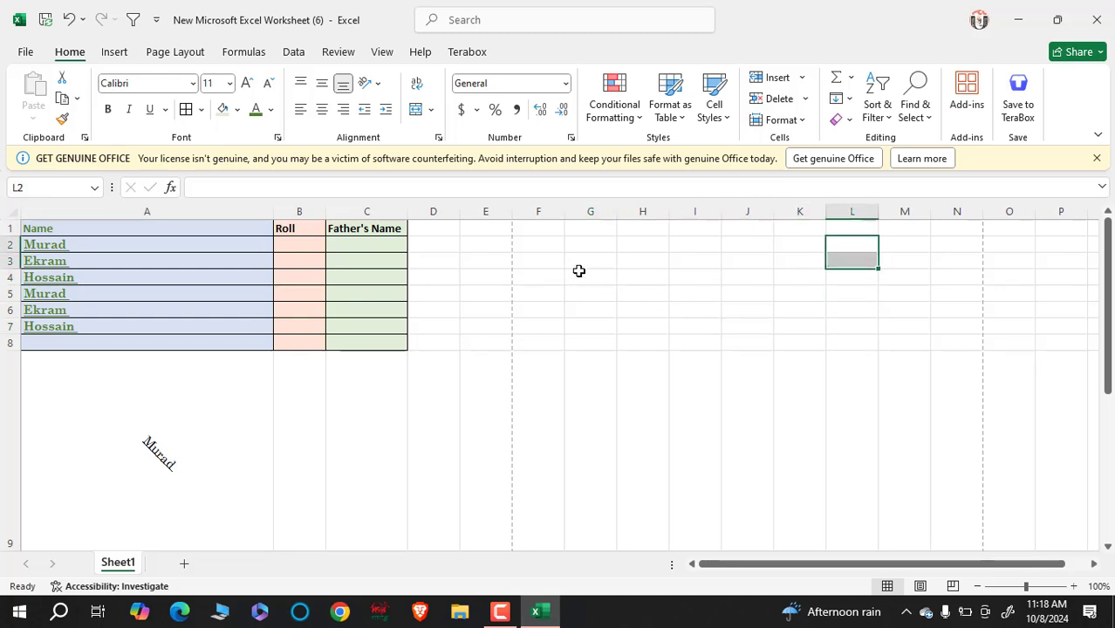
drag(582, 230, 765, 317)
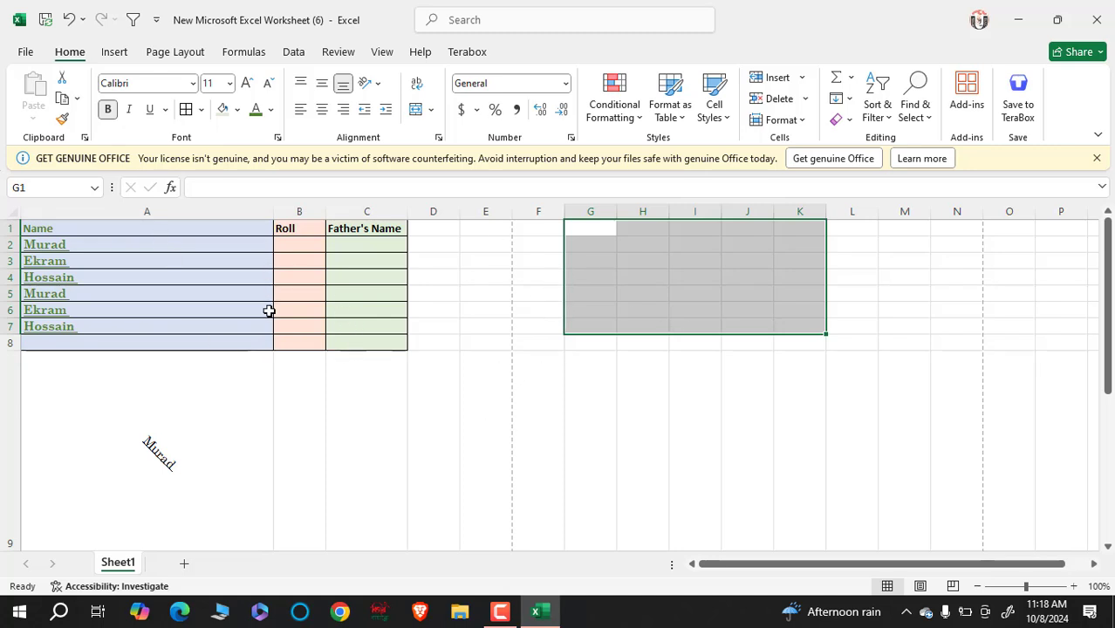
drag(241, 244, 323, 311)
click(347, 315)
drag(312, 247, 381, 311)
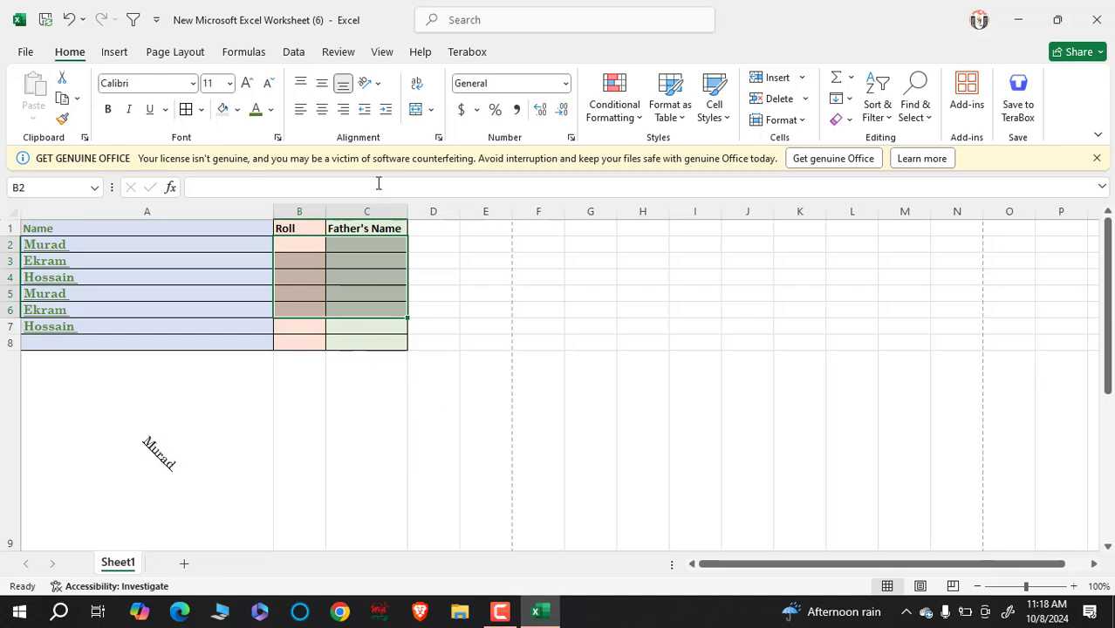
- Merge each row of B2:C6 across
click(431, 110)
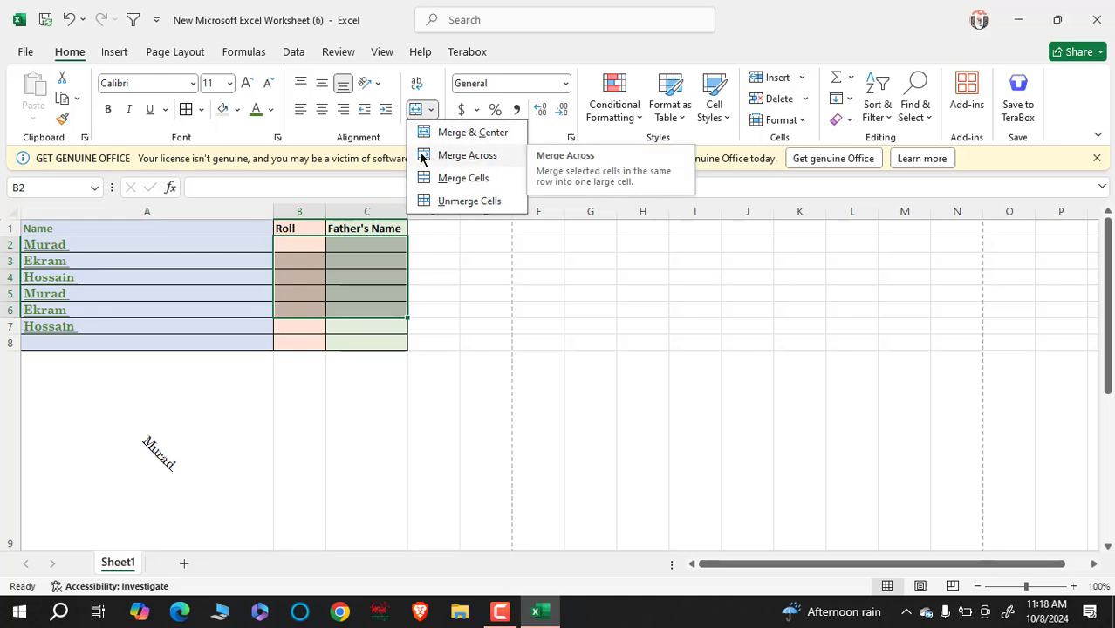
click(476, 156)
click(443, 426)
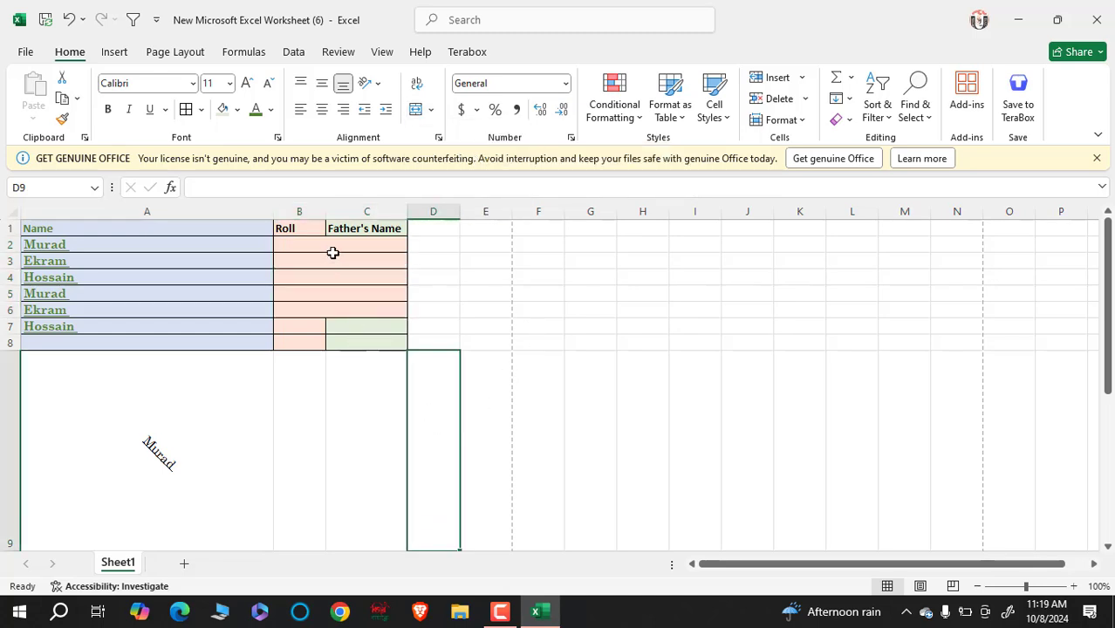
drag(331, 250, 335, 305)
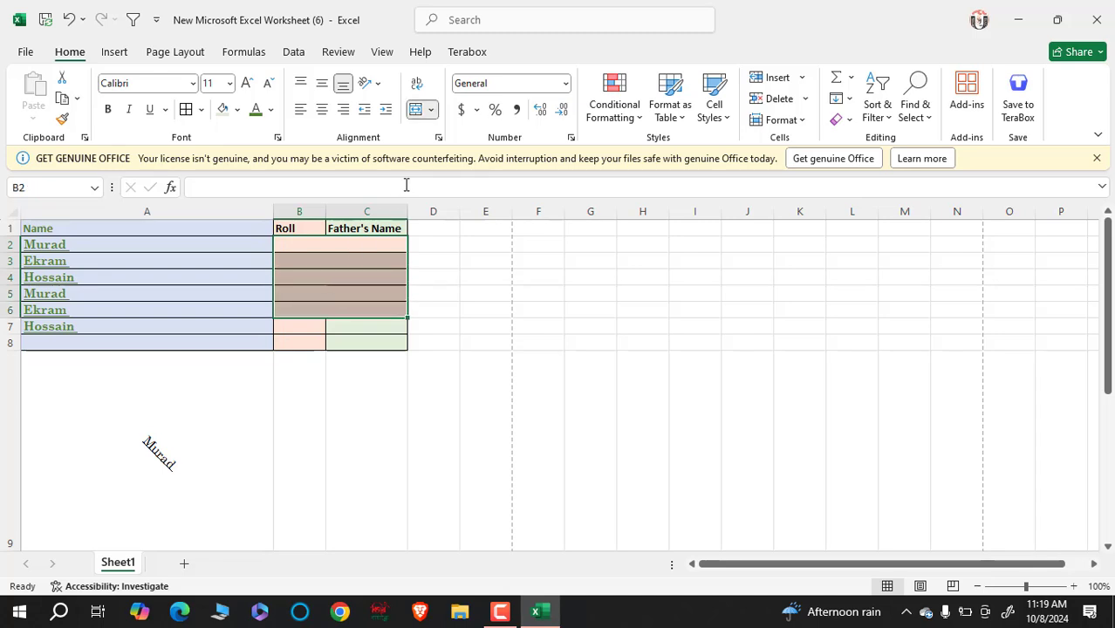
- Apply Merge & Center to combine B2:C6 into one centred block
click(433, 110)
click(491, 130)
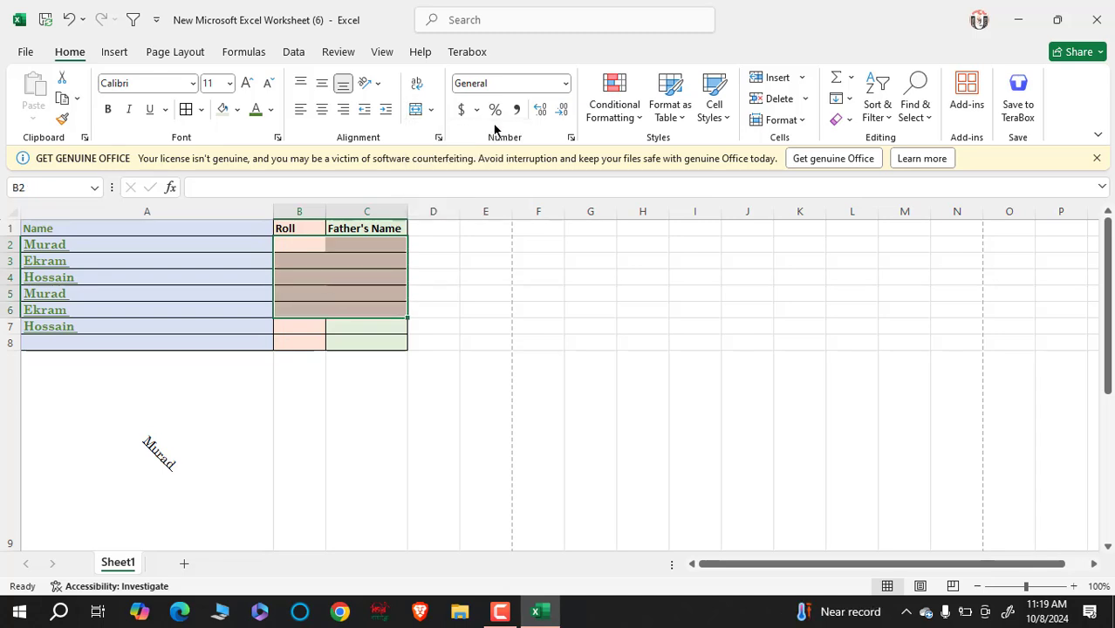
click(431, 110)
click(448, 131)
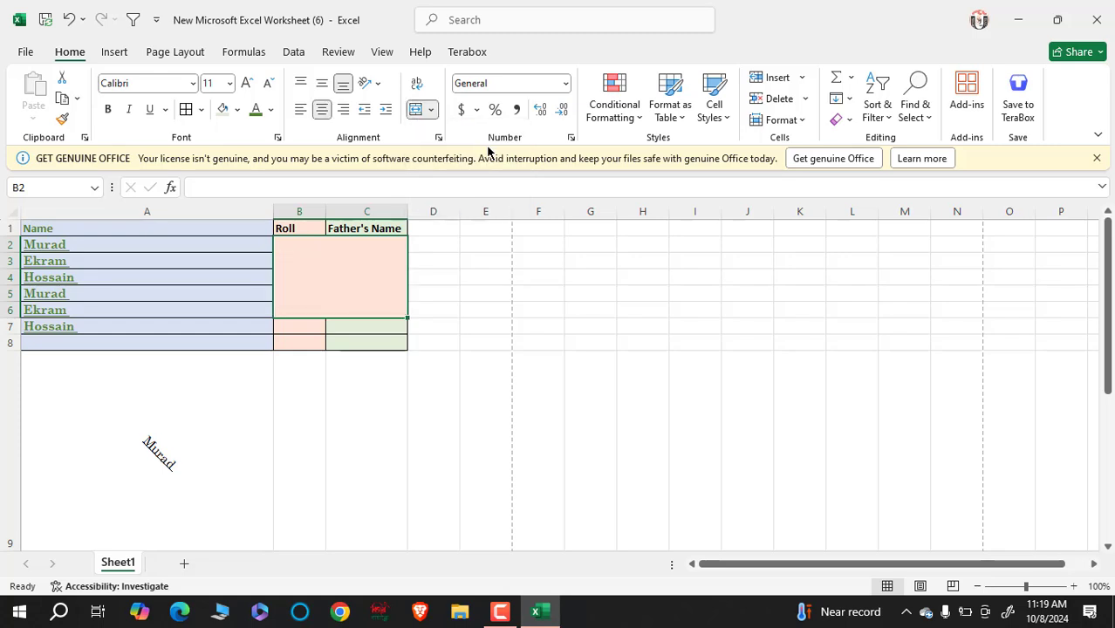
click(533, 509)
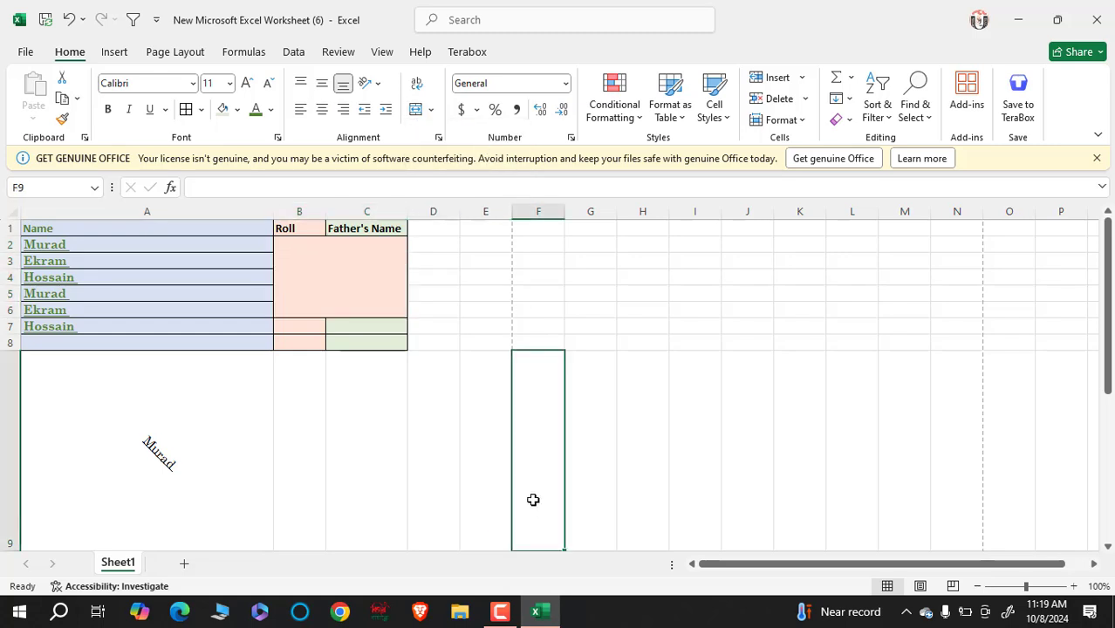
click(357, 282)
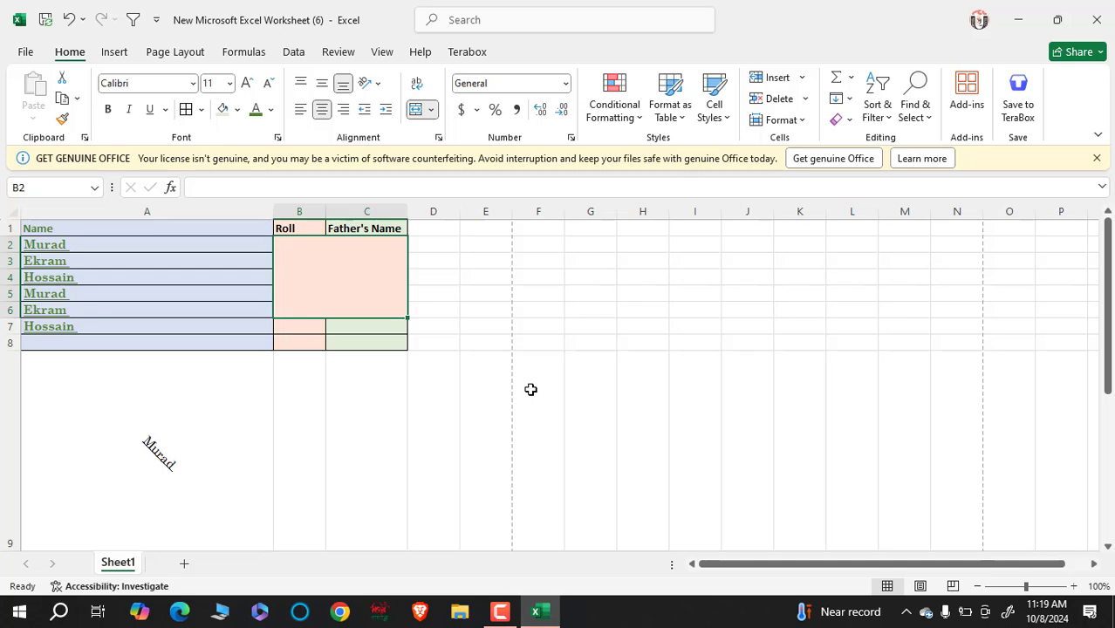
click(409, 389)
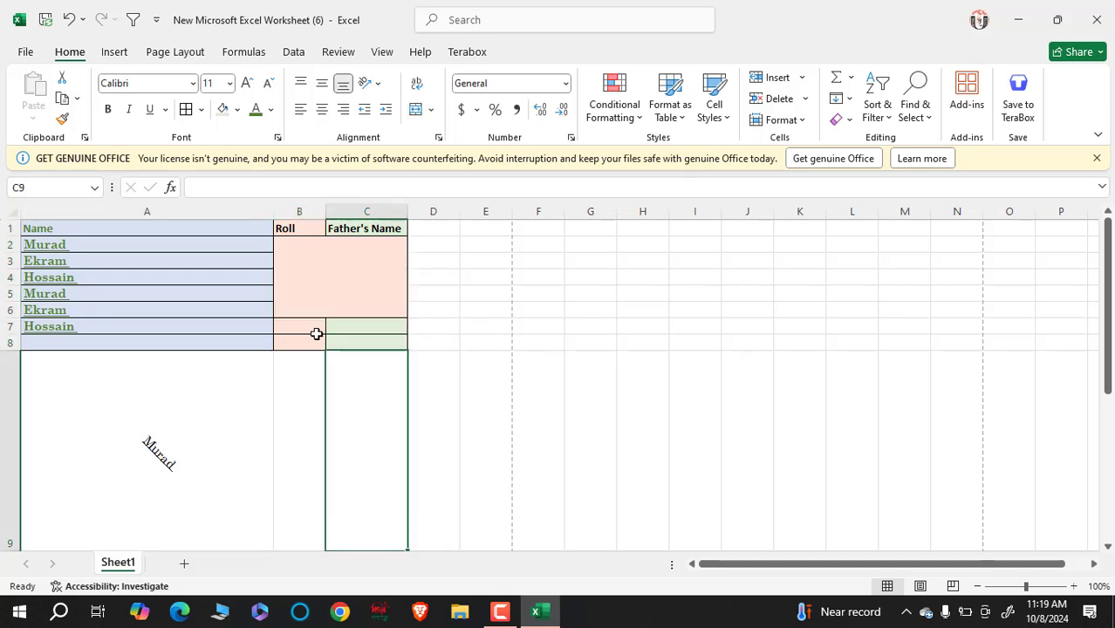
click(318, 333)
click(318, 353)
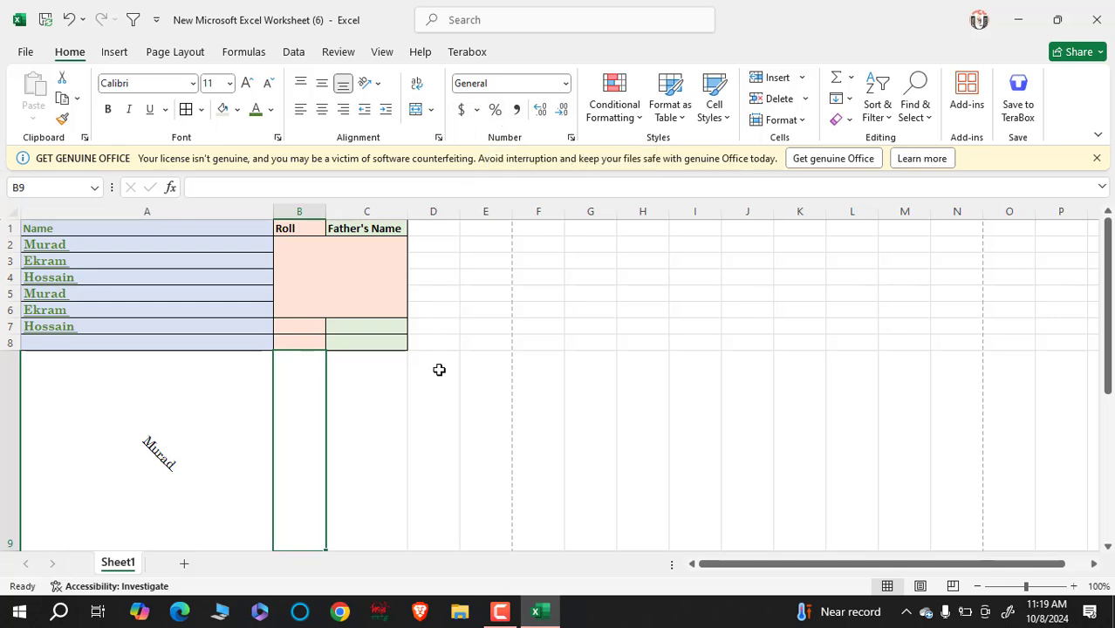
- Enter 564564, 556, 54, 546.5656, 6516.56156 and 51561.65156 into C39:C44
scroll(455, 251, down, 1)
scroll(436, 306, up, 1)
click(438, 293)
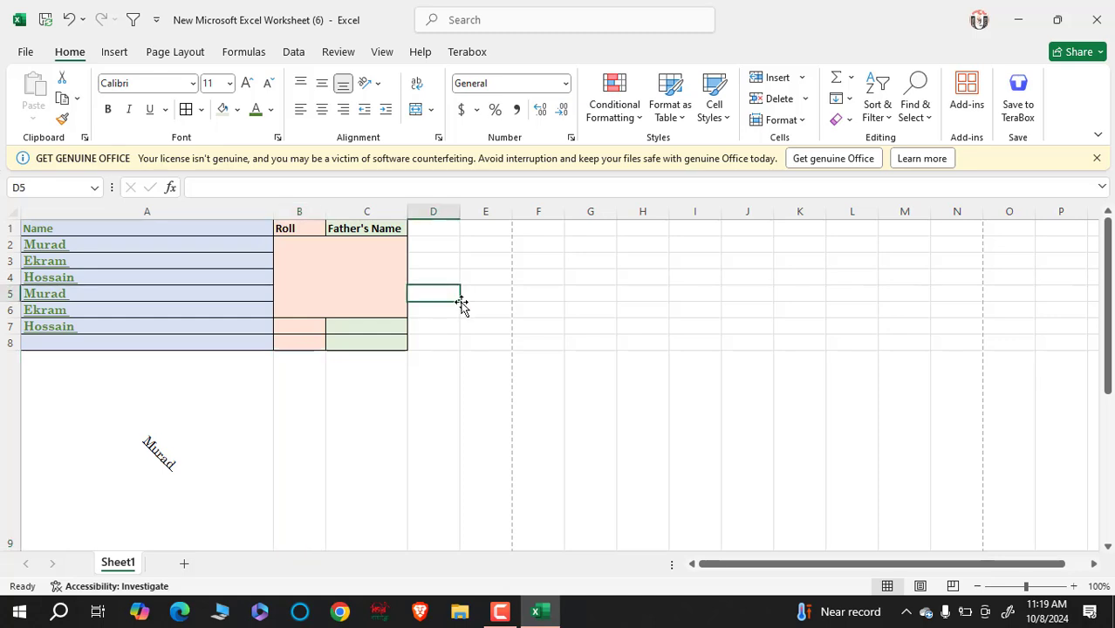
scroll(486, 403, down, 1)
scroll(484, 410, down, 11)
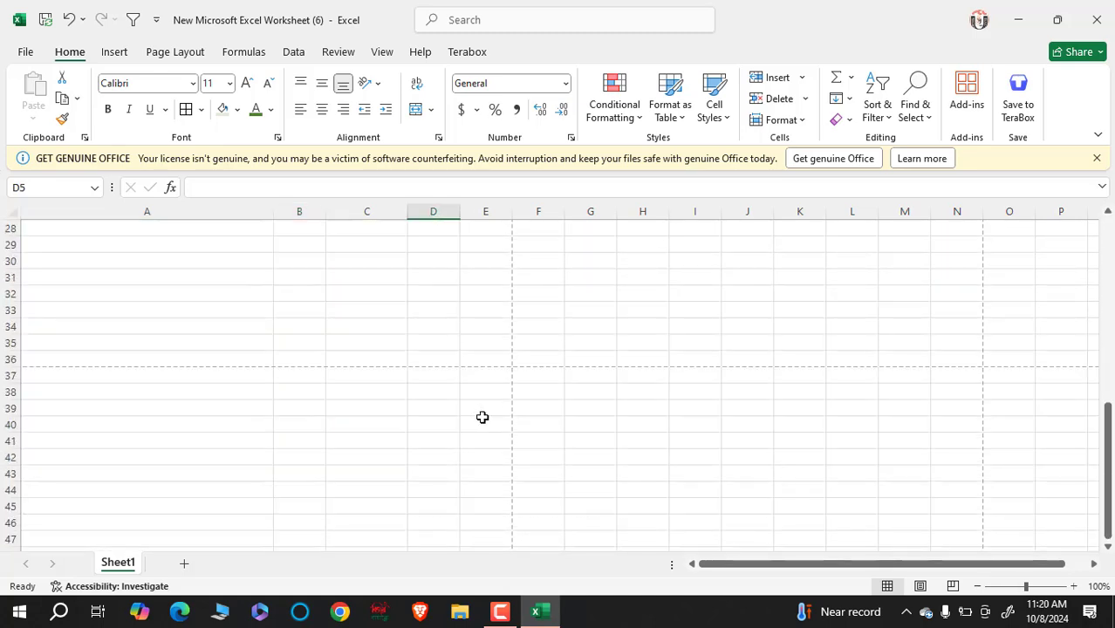
click(394, 264)
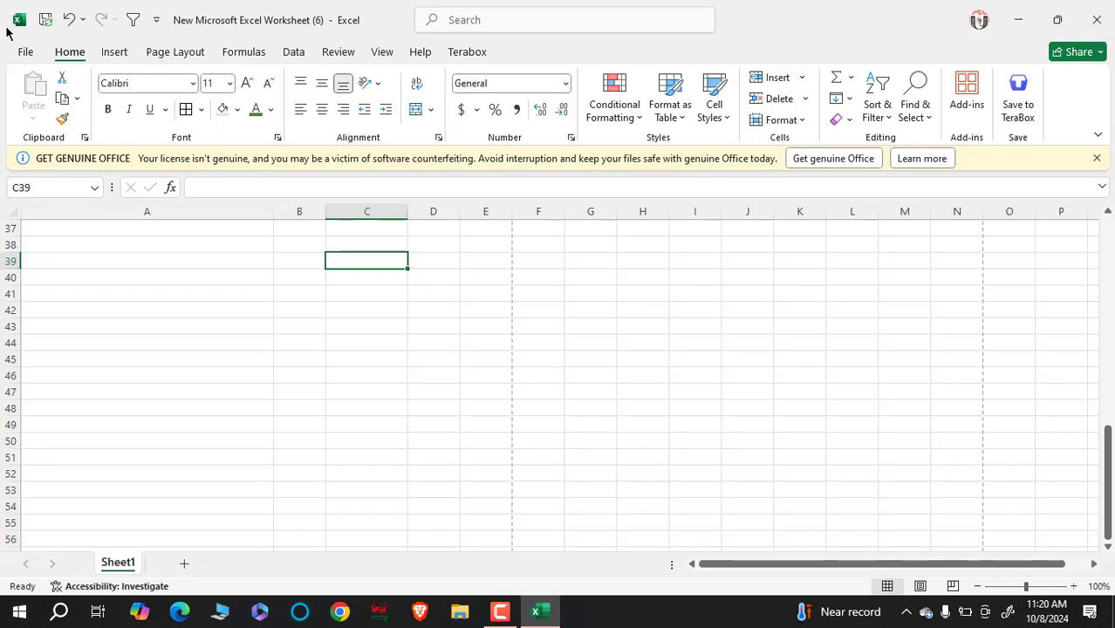
text(564564)
key(Return)
text(556)
key(Return)
text(54)
key(Return)
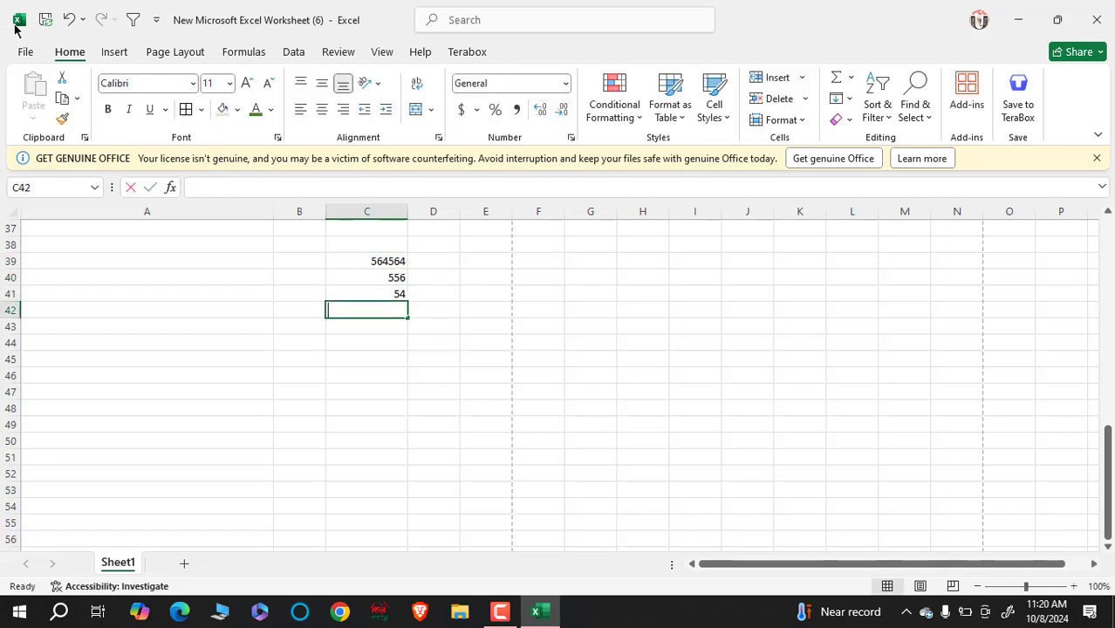
text(546.5656)
key(Return)
text(6516)
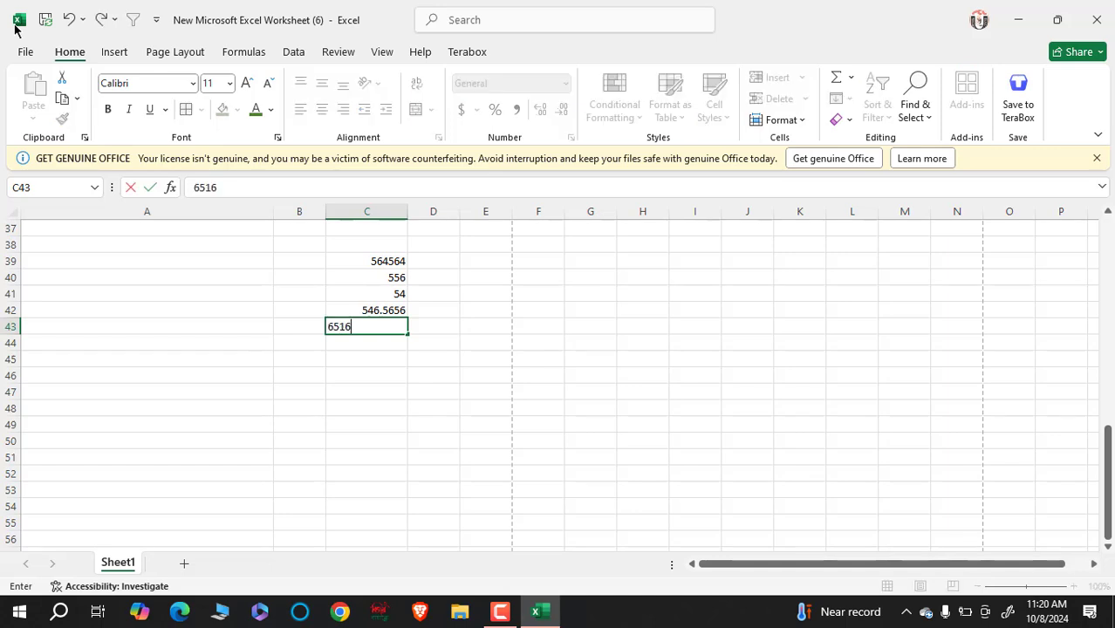
text(.56156)
key(Return)
text(51561.65156)
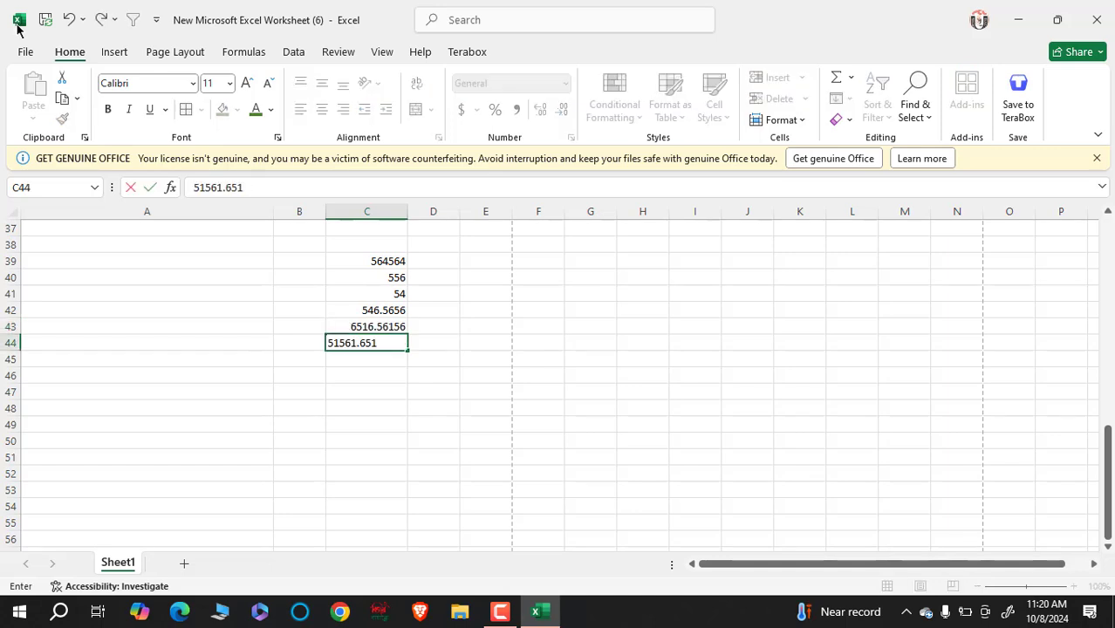
key(Return)
- Enter 156115156, 15561, 51, 31, 132, .1 and .15 into C45:C51
text(156115156)
key(Return)
text(15561)
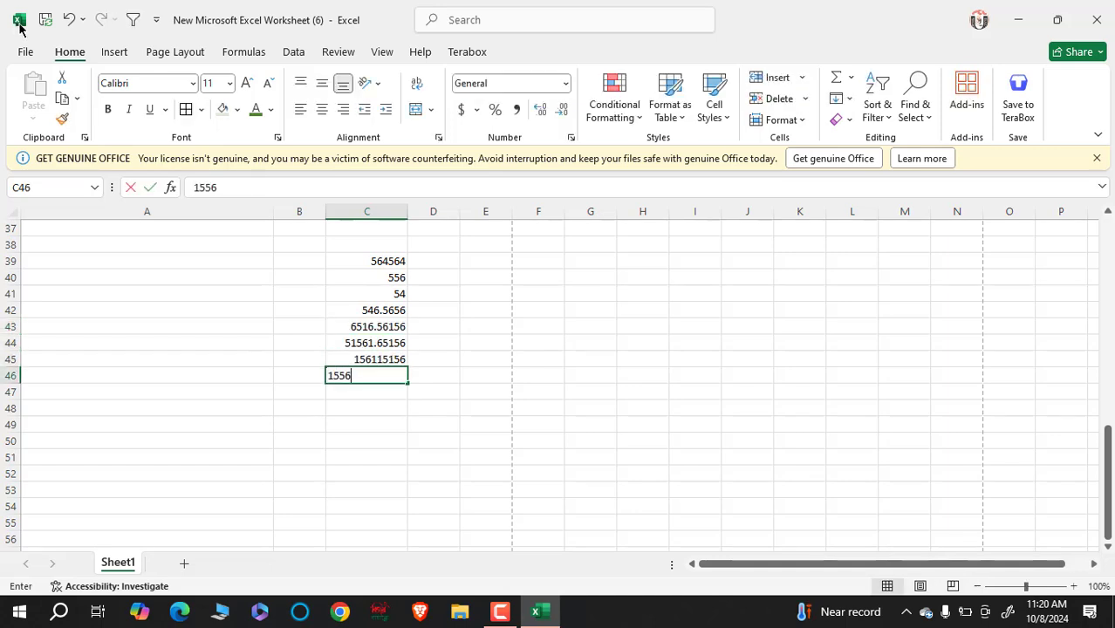
key(Return)
text(51)
key(Return)
text(31)
key(Return)
text(132)
key(Return)
text(.1)
key(Return)
text(.15)
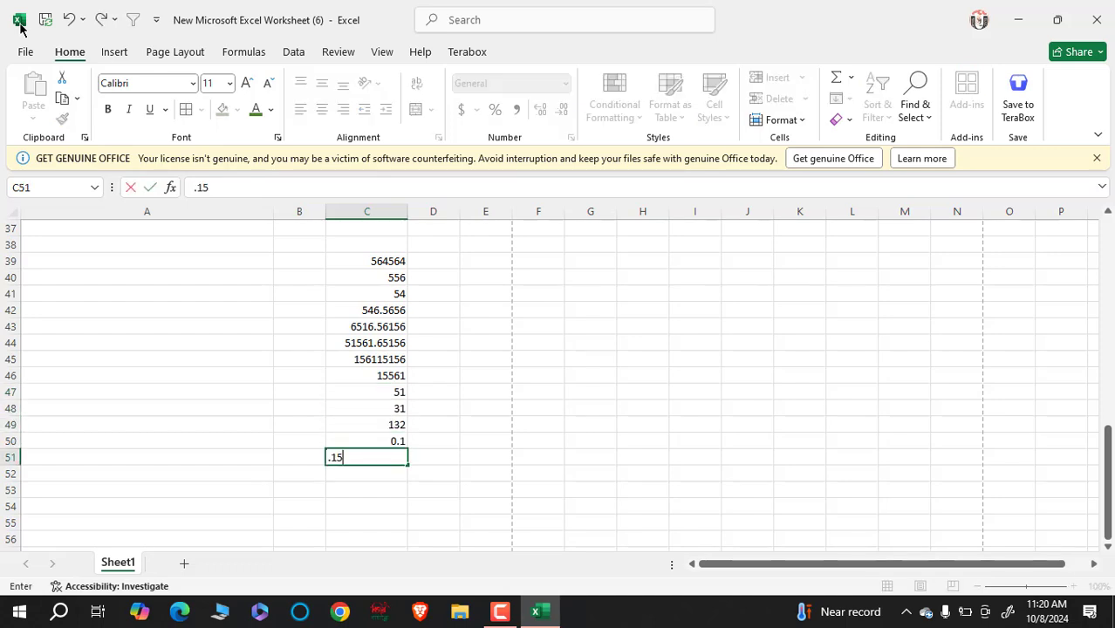
key(Return)
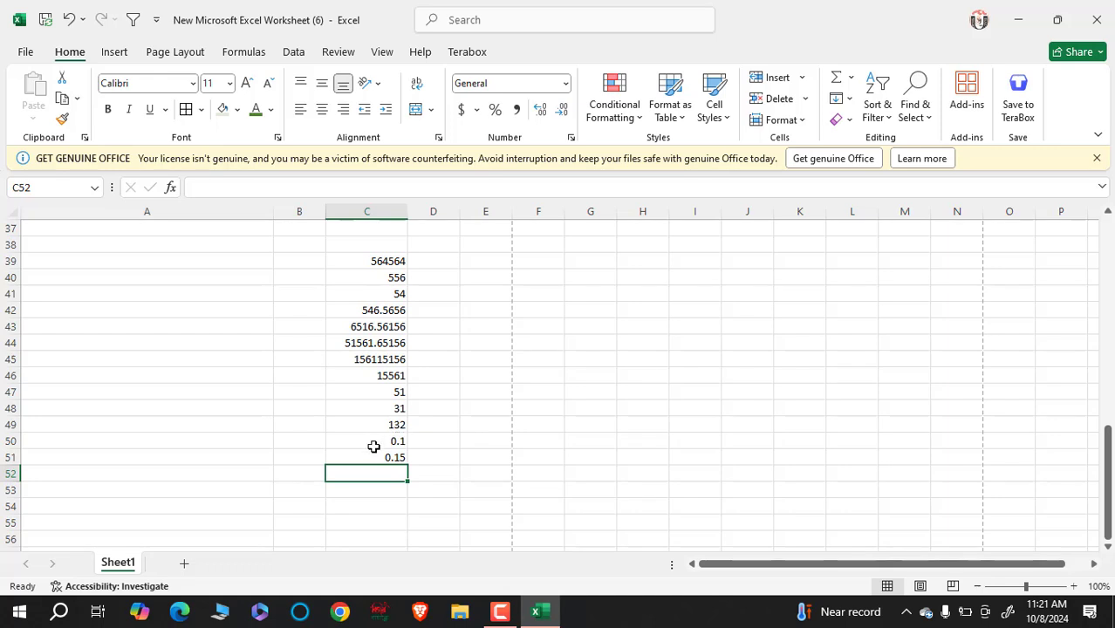
- Select the numbers in C39:C51 together with the adjacent cells D39:D51
click(392, 327)
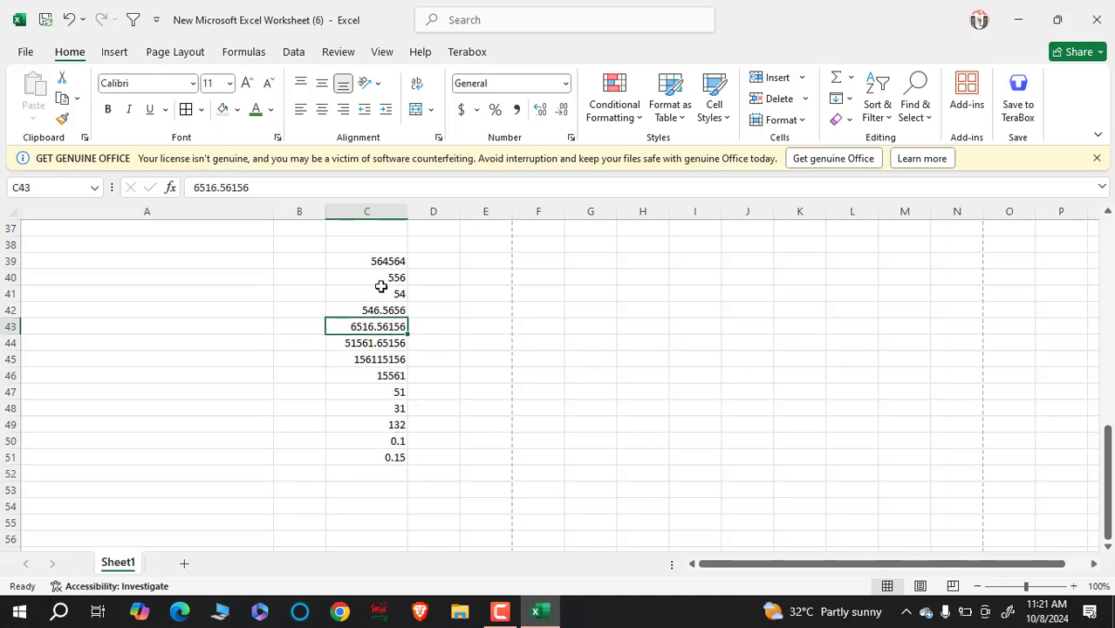
click(377, 247)
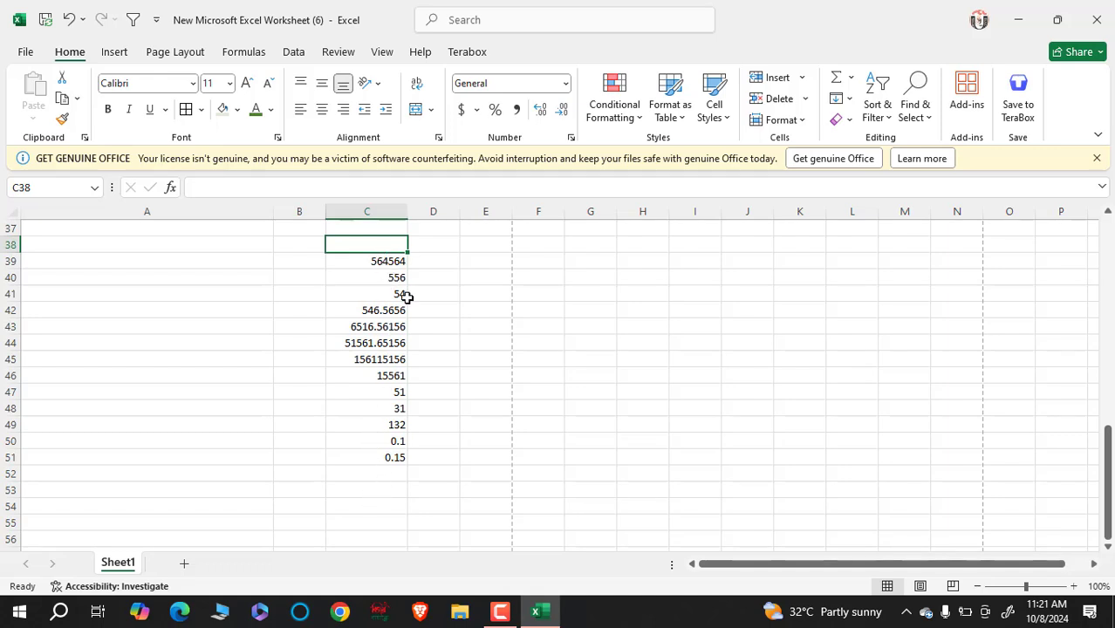
click(440, 321)
click(381, 261)
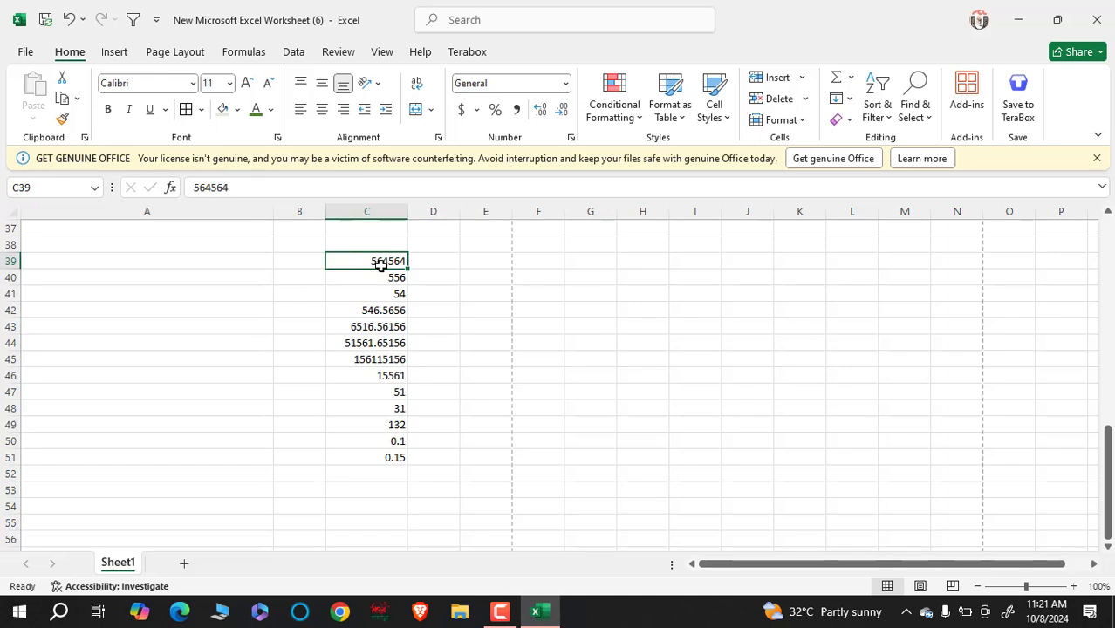
drag(485, 257, 488, 461)
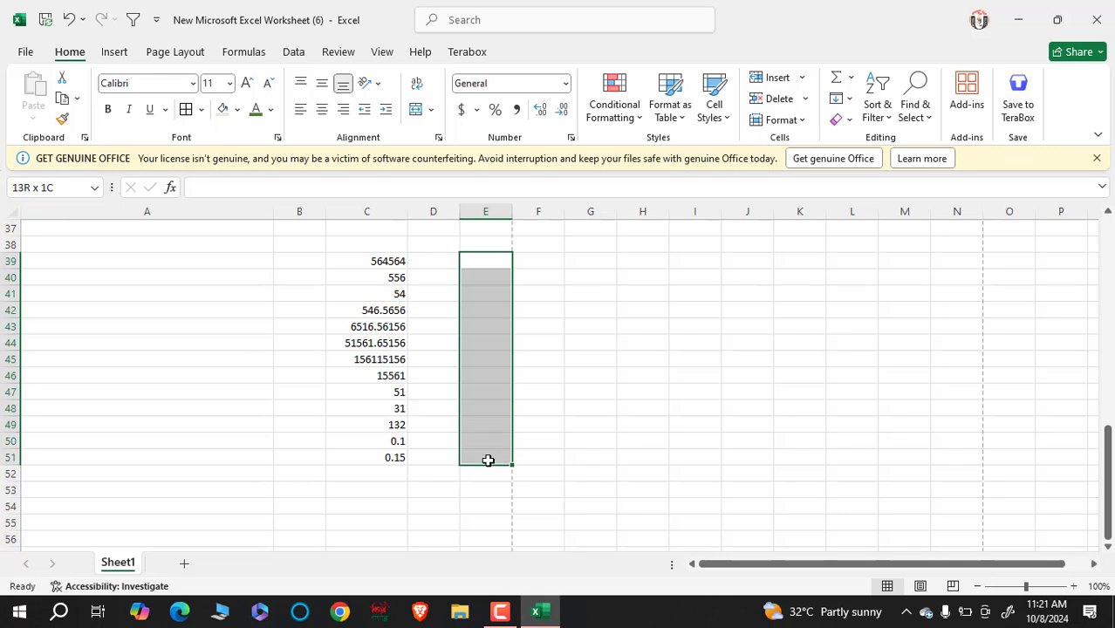
click(429, 316)
drag(378, 260, 443, 447)
drag(444, 459, 443, 459)
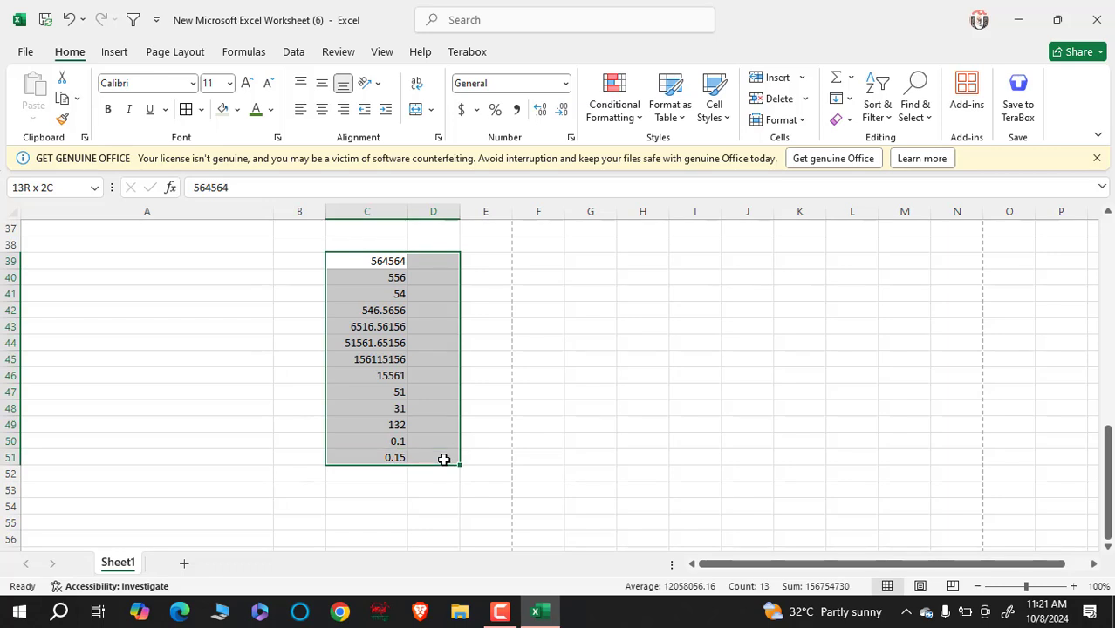
drag(444, 461, 443, 461)
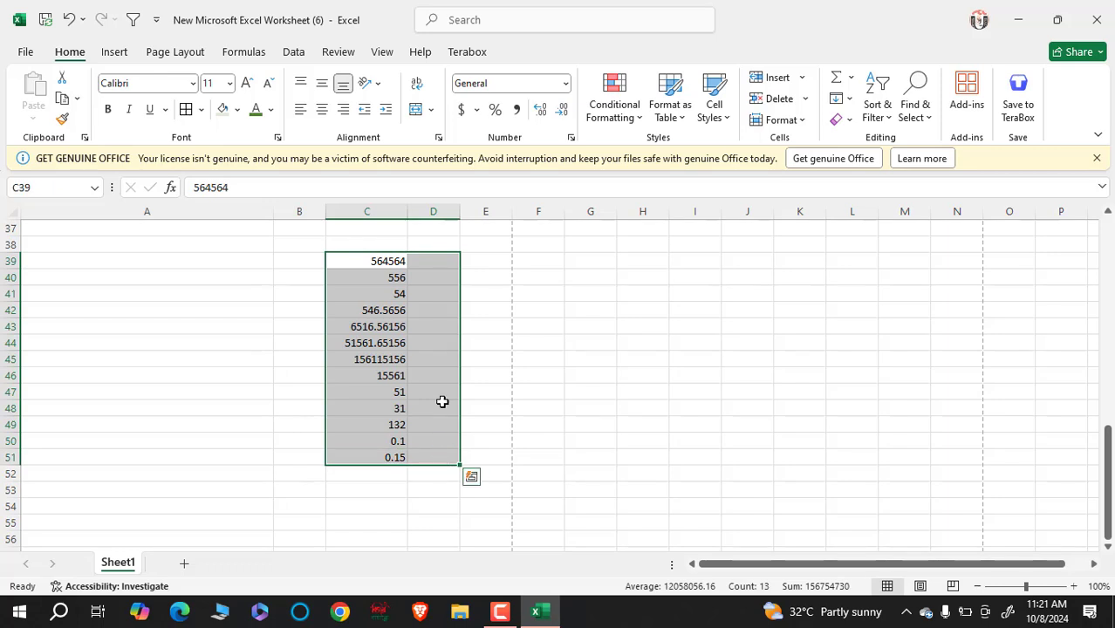
- Apply the Number format with exactly 2 decimal places to the selected C39:D51 cells
click(570, 138)
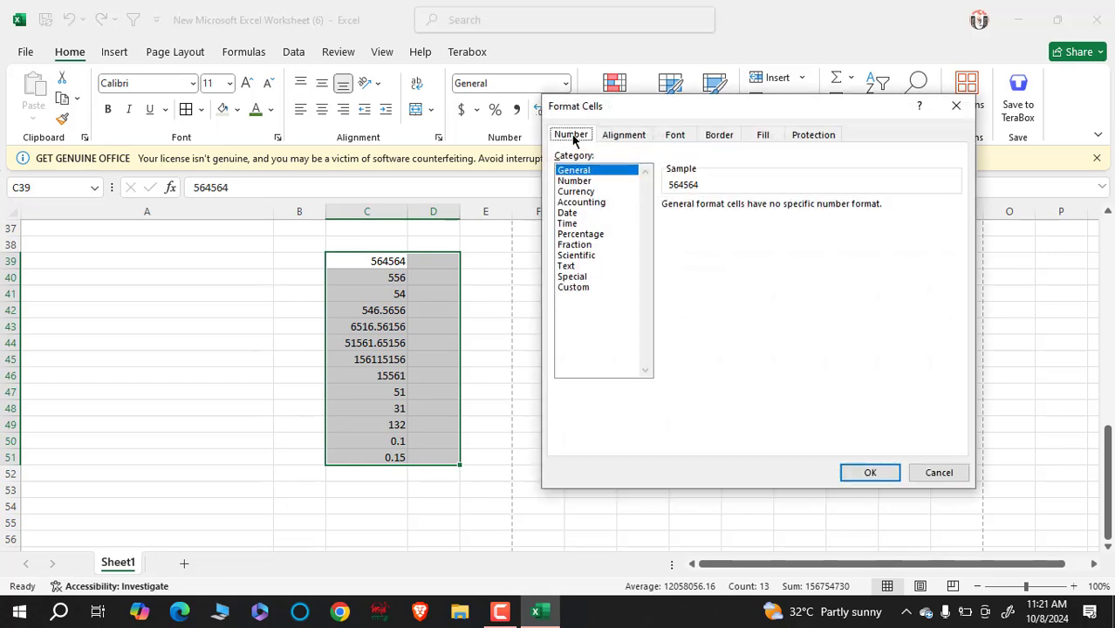
click(574, 181)
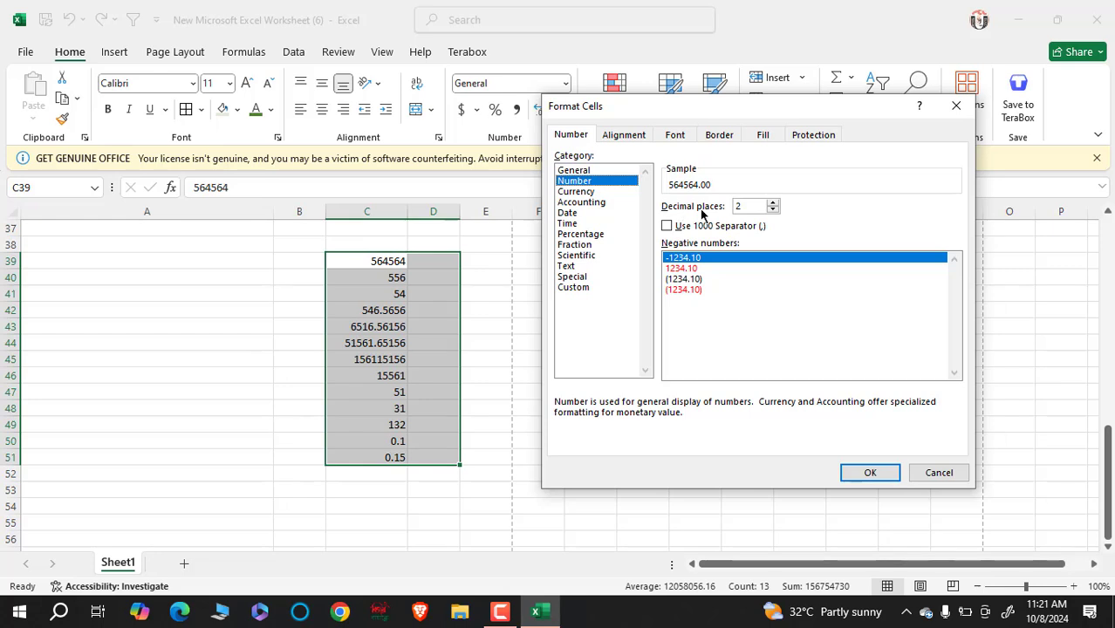
click(772, 203)
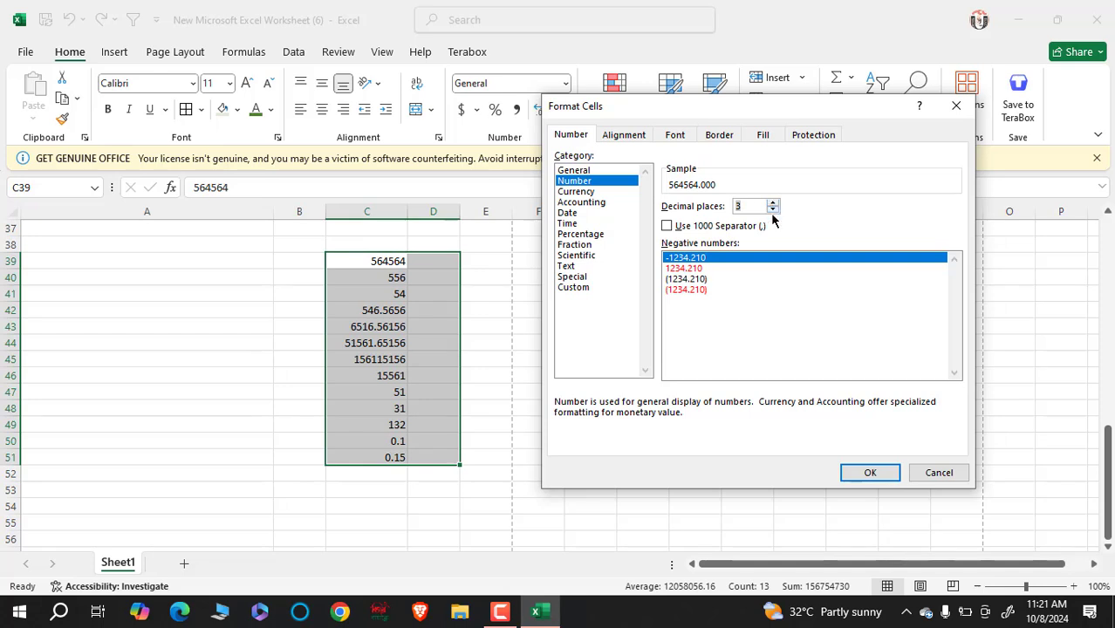
click(772, 210)
click(772, 203)
click(773, 209)
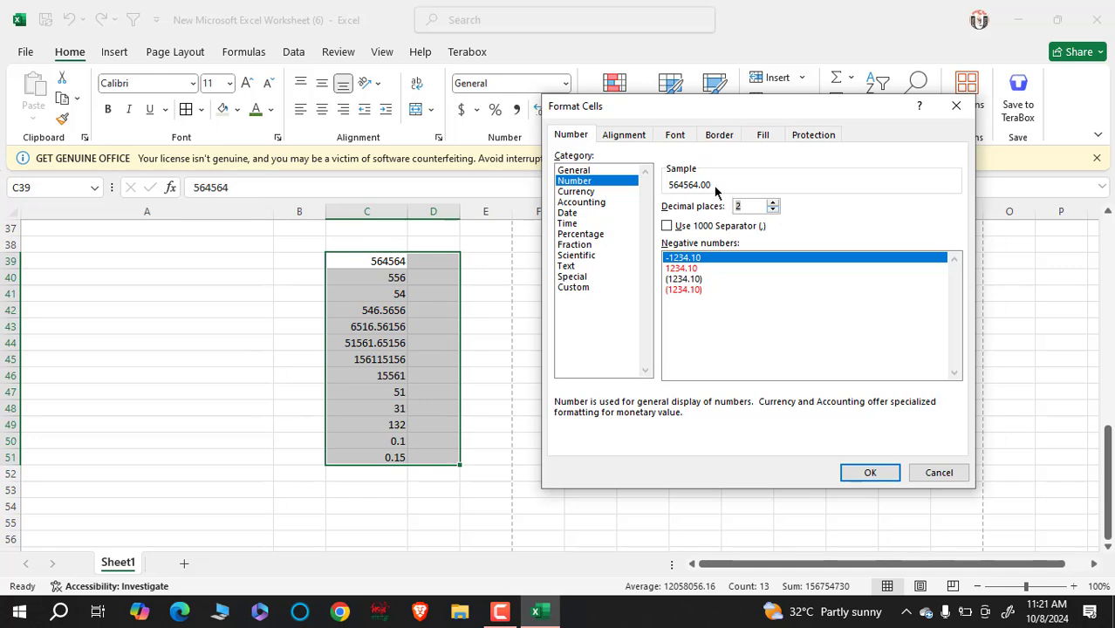
click(868, 471)
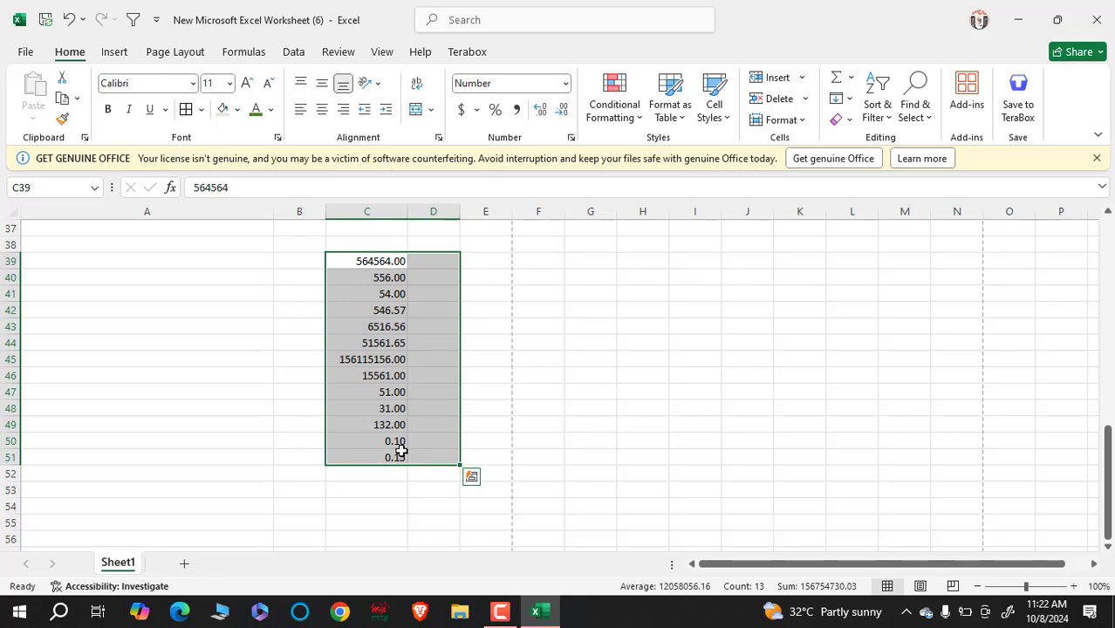
- Check the stored values in C39 and C42, then select D39
click(399, 393)
click(387, 263)
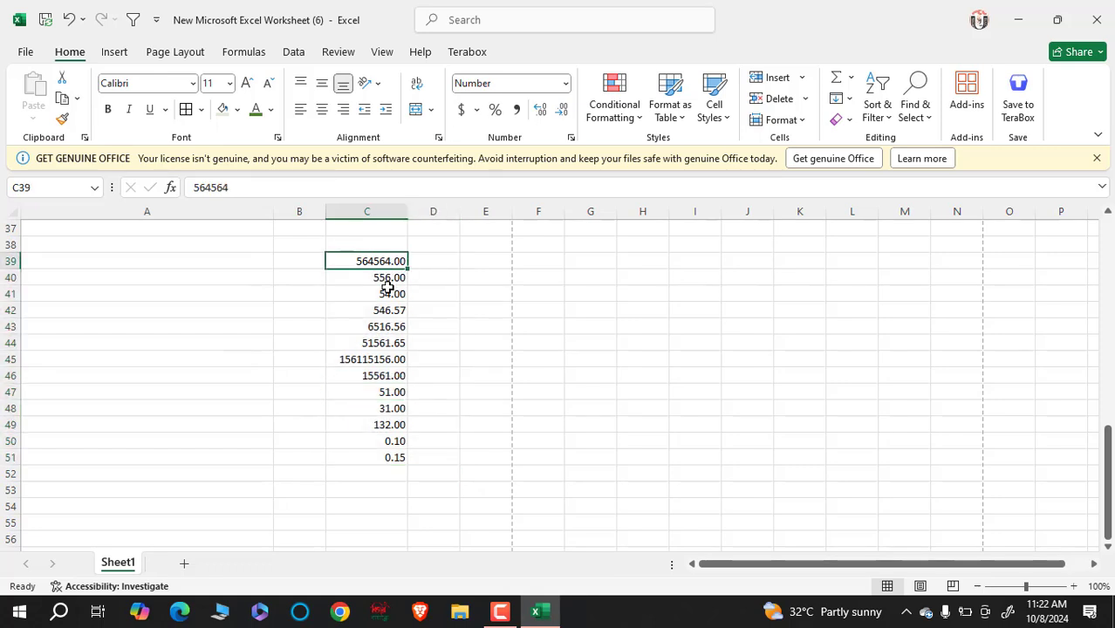
click(389, 310)
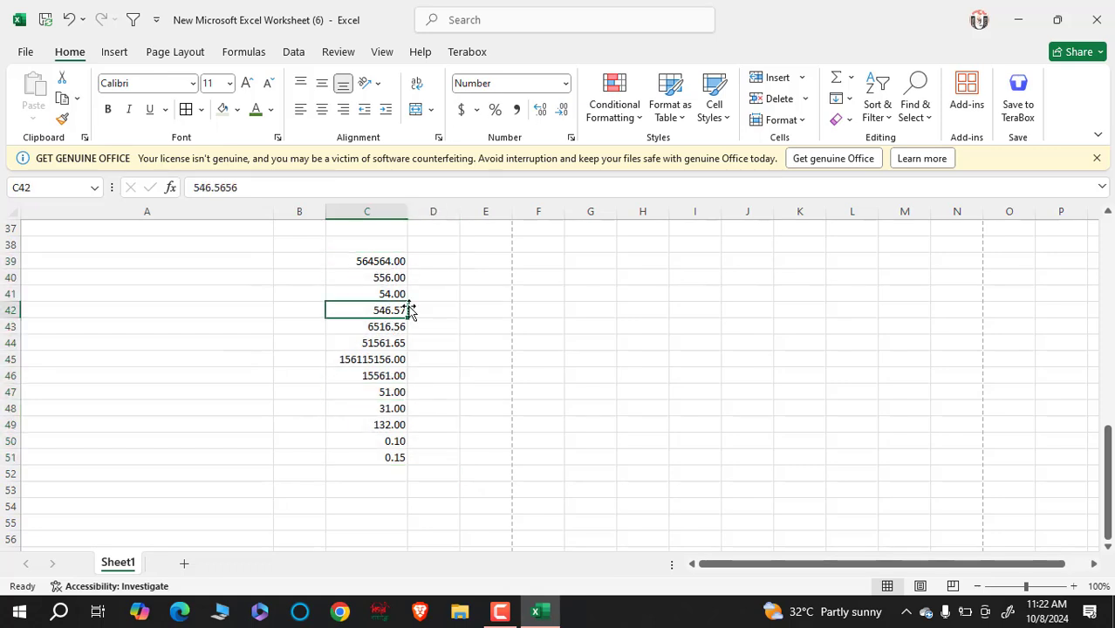
click(445, 261)
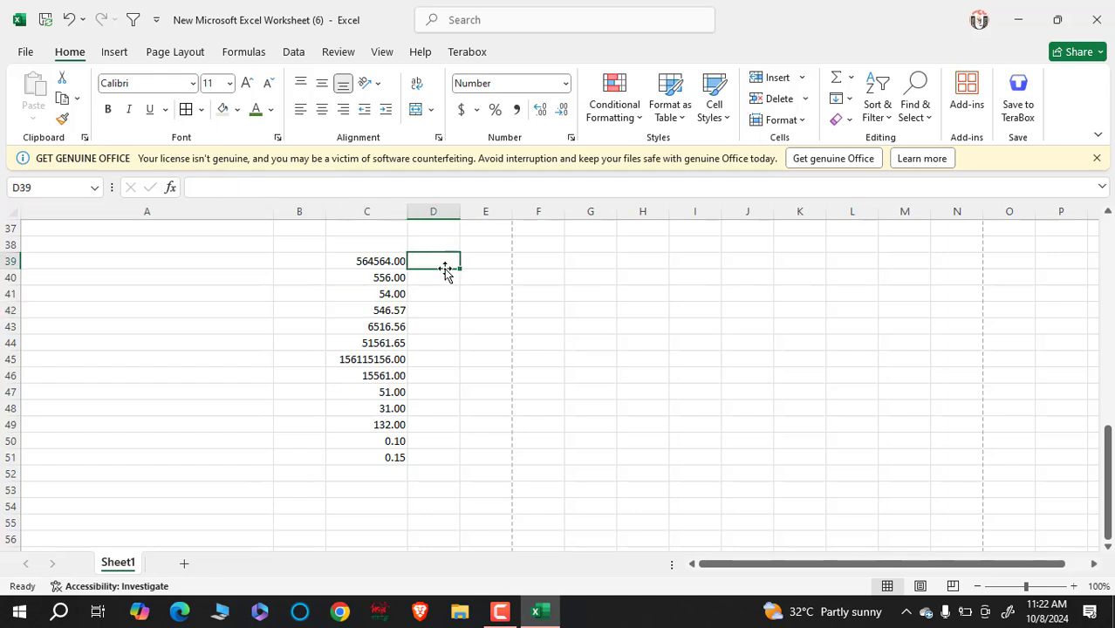
click(439, 306)
click(442, 262)
- Enter 6553, 545, 56.56.5, .3, 4.445.4, .4 and 4.545. in D39:D45
text(6553)
key(Return)
text(545)
key(Return)
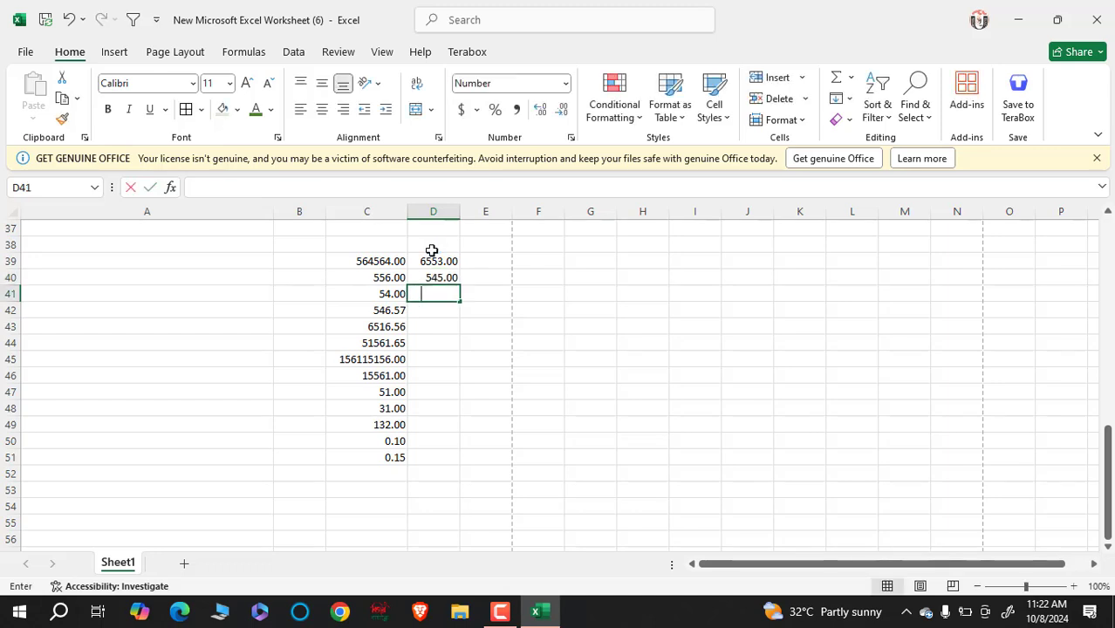
text(56.56.5)
key(Return)
text(.3)
key(Return)
text(4.)
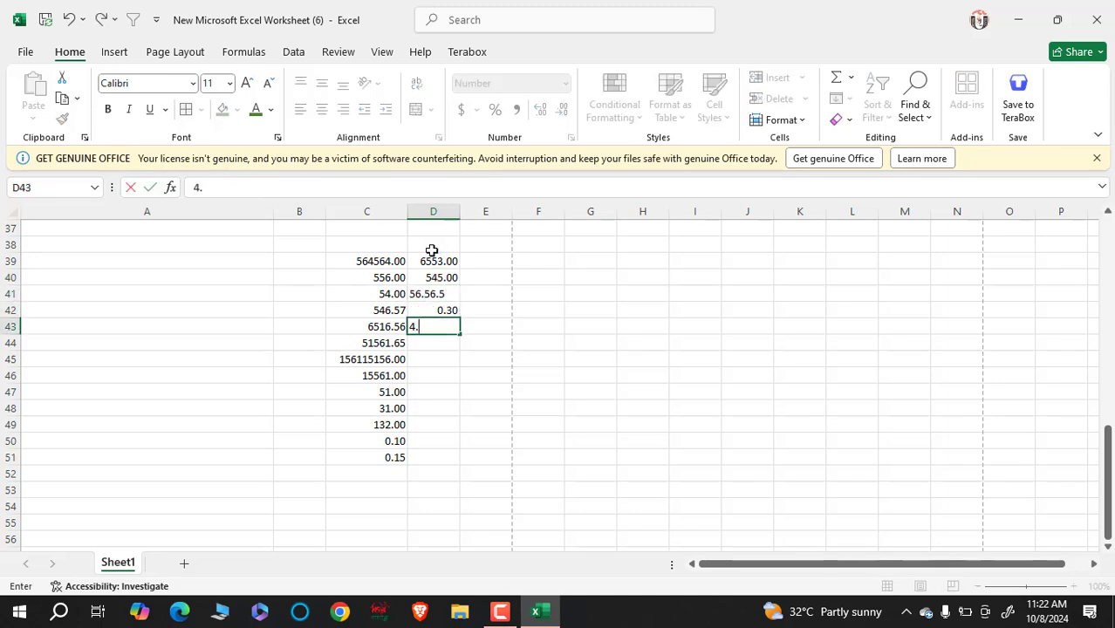
text(445.4)
key(Return)
text(.4)
key(Return)
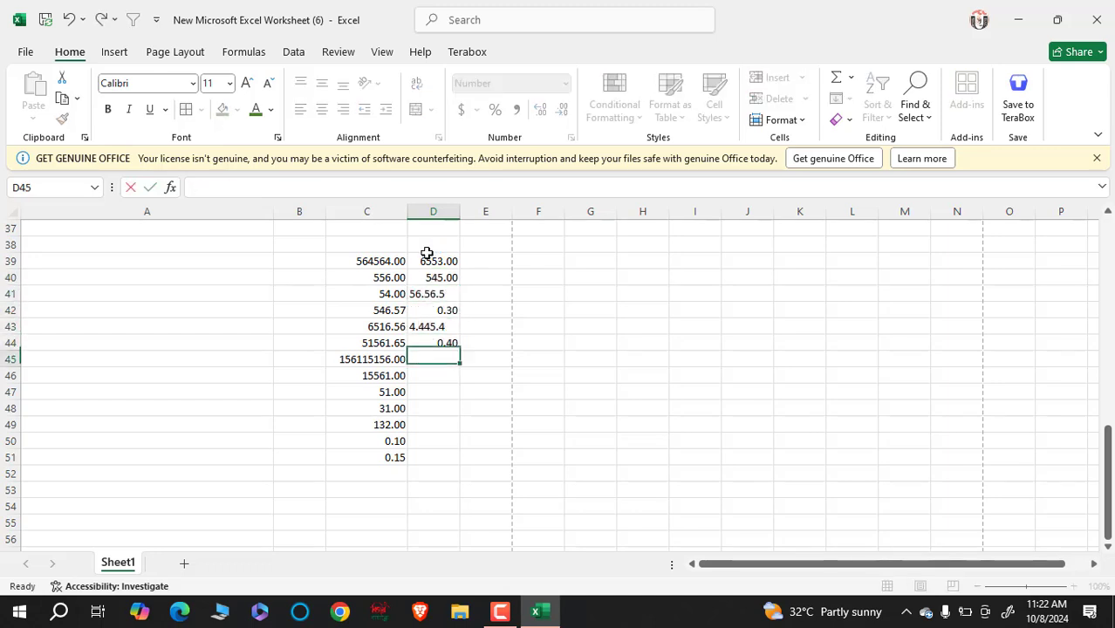
text(4.545.)
key(Return)
- Continue column D with 445545, 654654, 564, 54, 53, 54 and 56 down to D52
text(44)
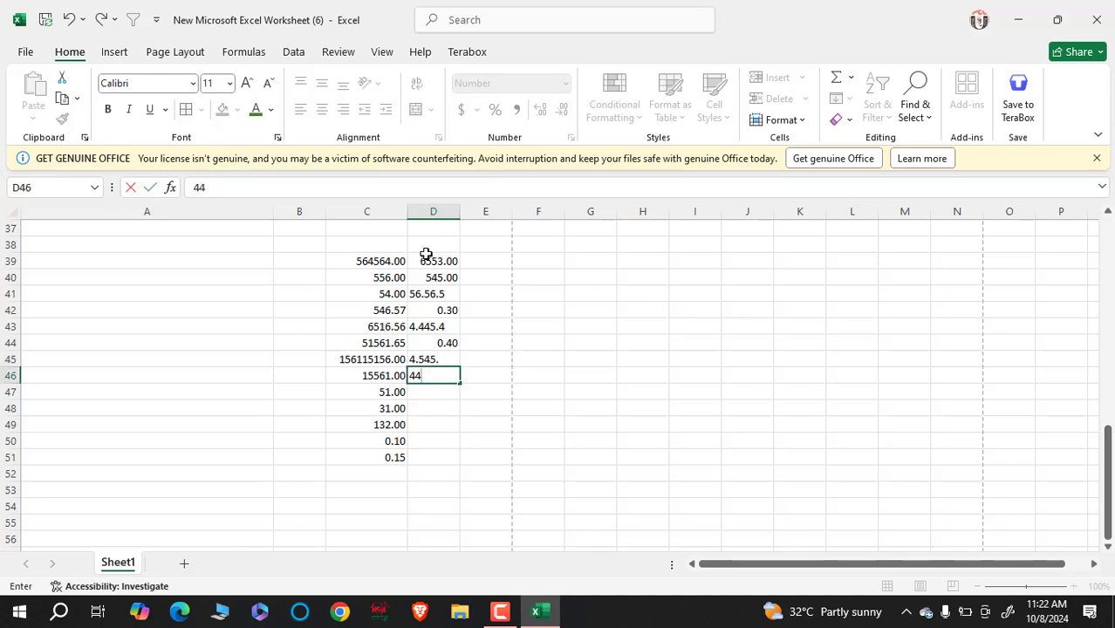
text(5545.)
key(Return)
text(654654)
key(Return)
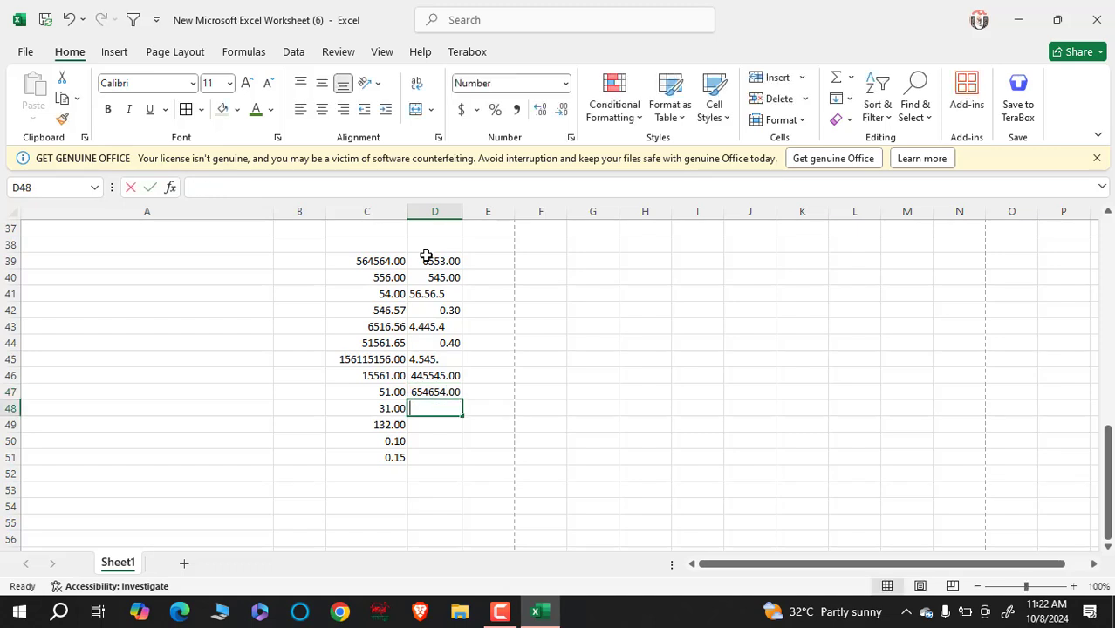
text(564)
key(Return)
text(54)
key(Return)
text(53)
key(Return)
text(54)
key(Return)
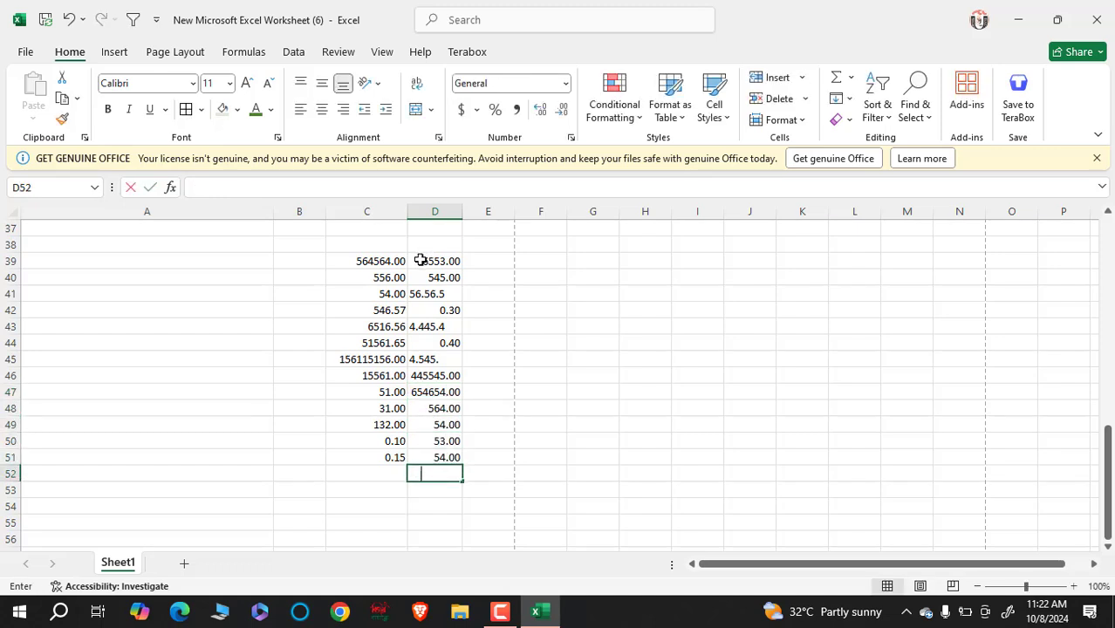
text(56)
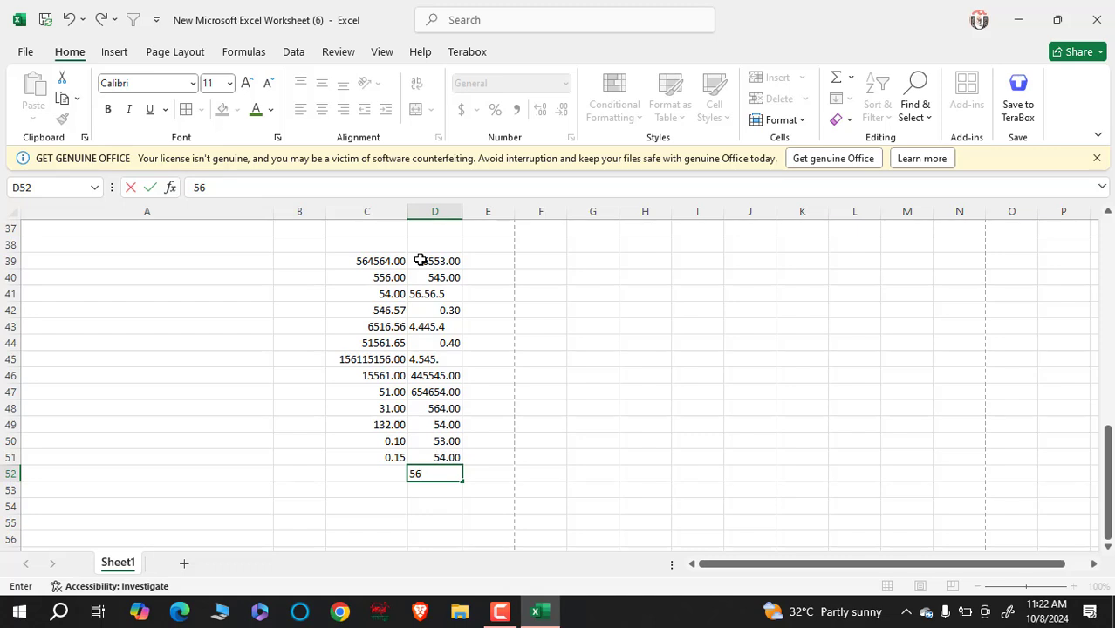
click(545, 358)
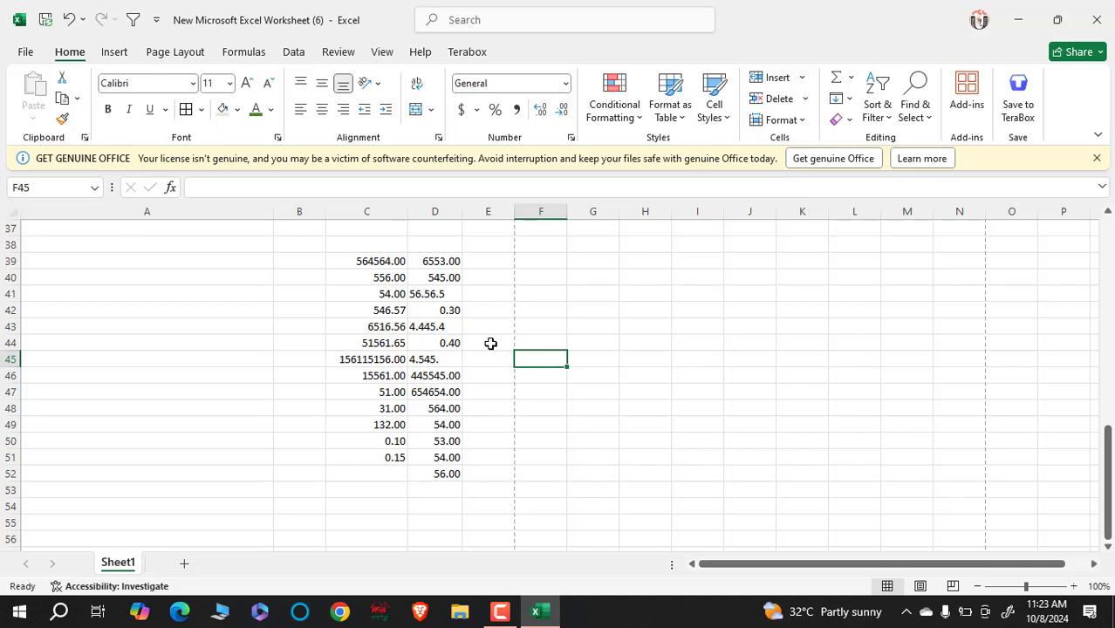
- Select F39:F51 and give it Currency format with 2 decimal places, bringing up the symbol choices
click(552, 257)
drag(551, 258, 541, 476)
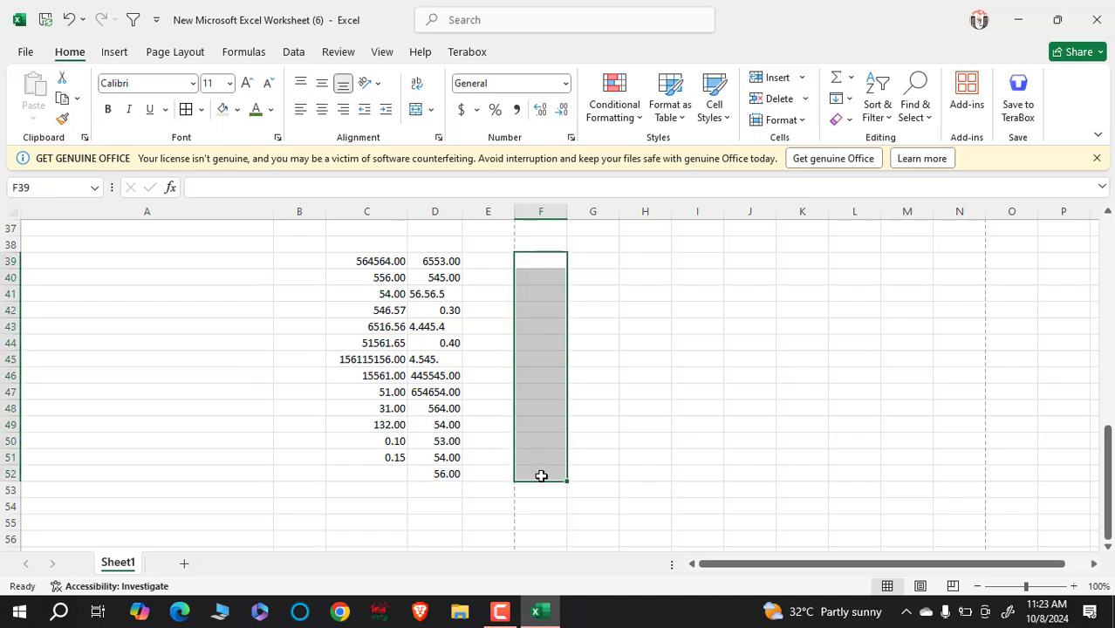
click(570, 138)
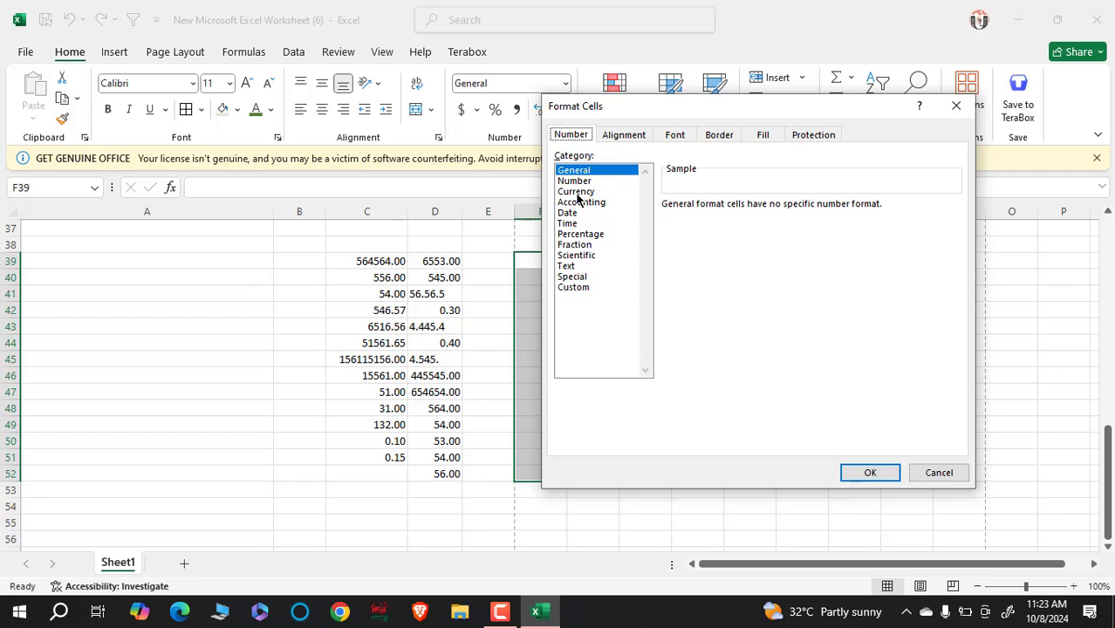
click(576, 192)
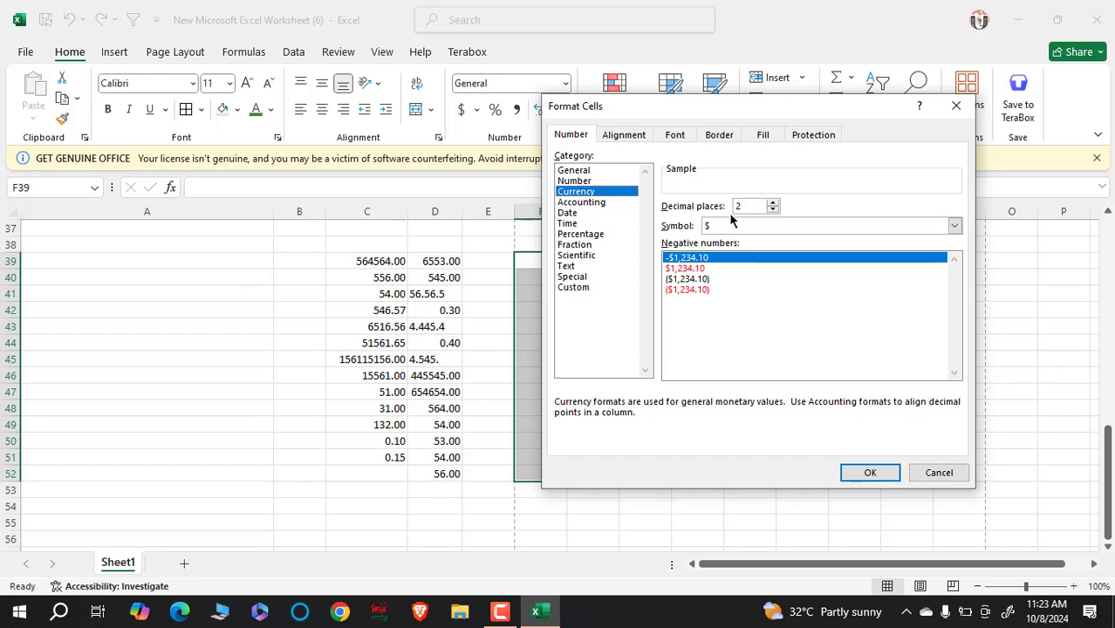
click(773, 210)
click(773, 210)
click(772, 203)
click(772, 202)
click(956, 227)
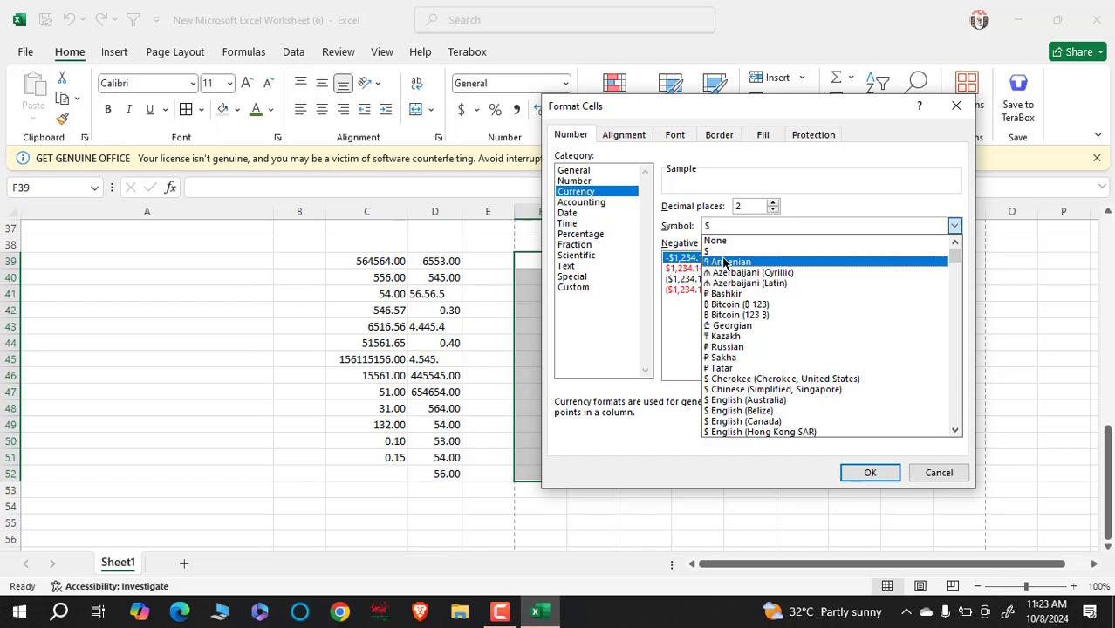
- Scroll through the currency symbol list looking for the taka symbol
scroll(724, 260, down, 2)
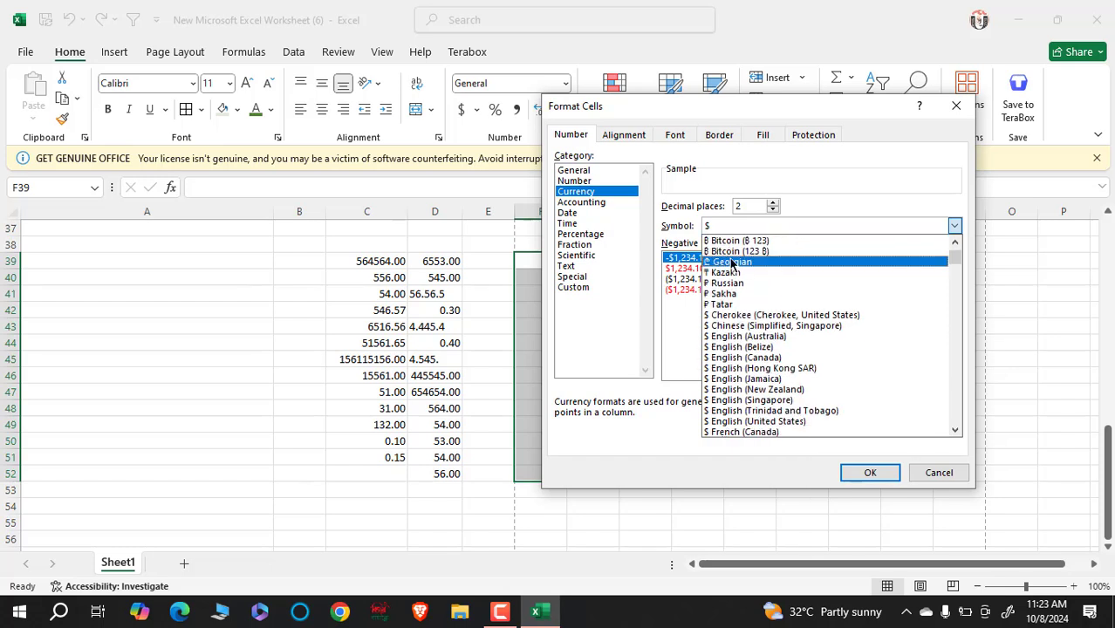
scroll(742, 265, down, 7)
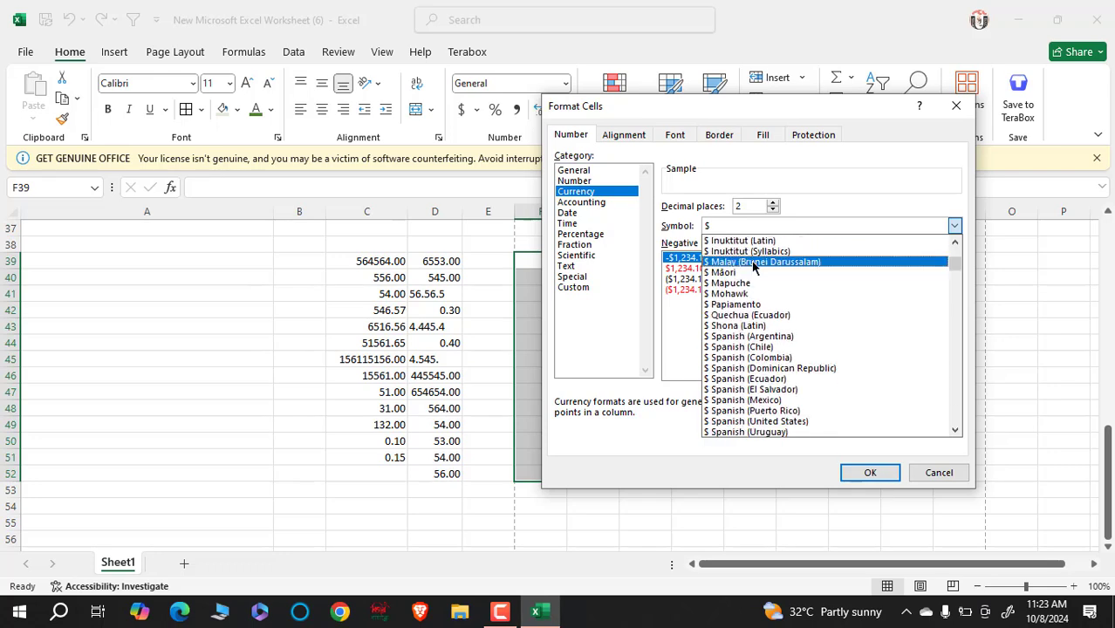
scroll(753, 267, down, 9)
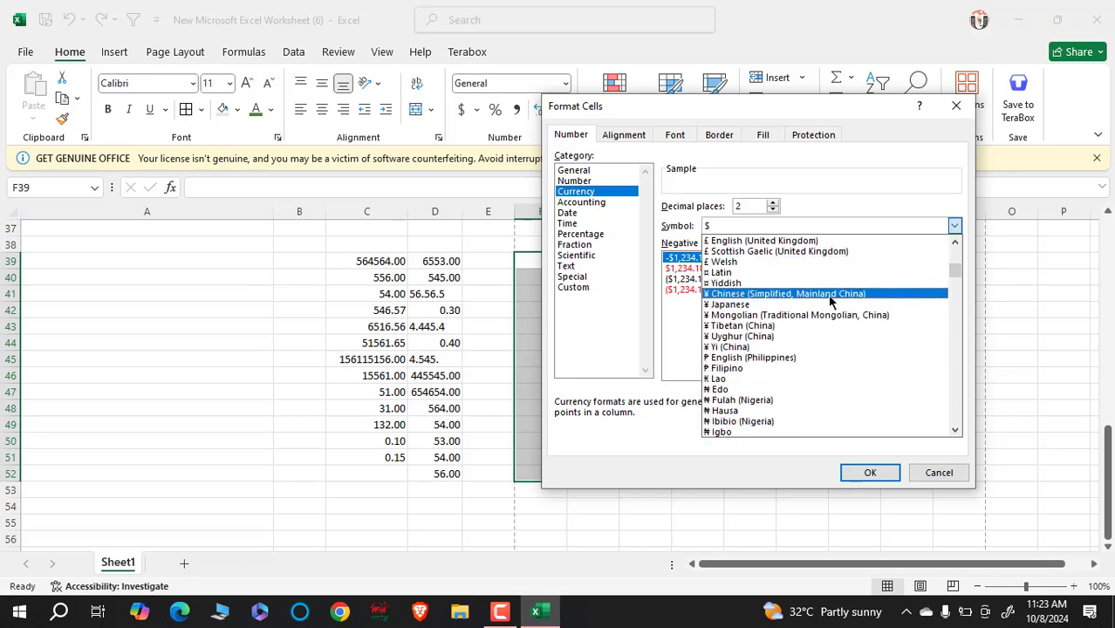
scroll(829, 299, down, 5)
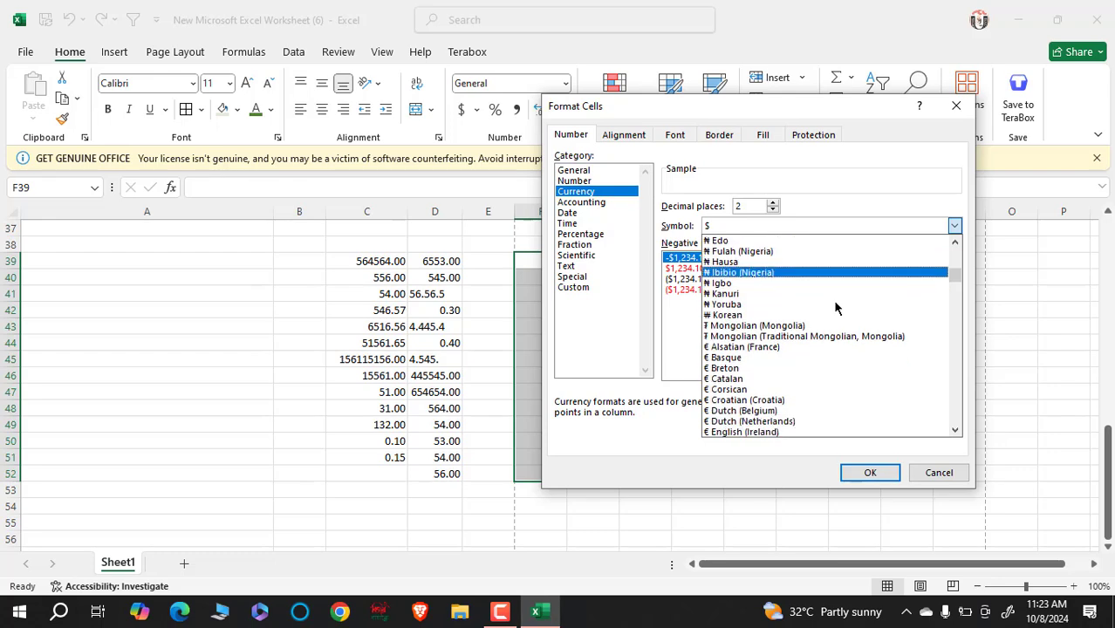
scroll(834, 305, down, 12)
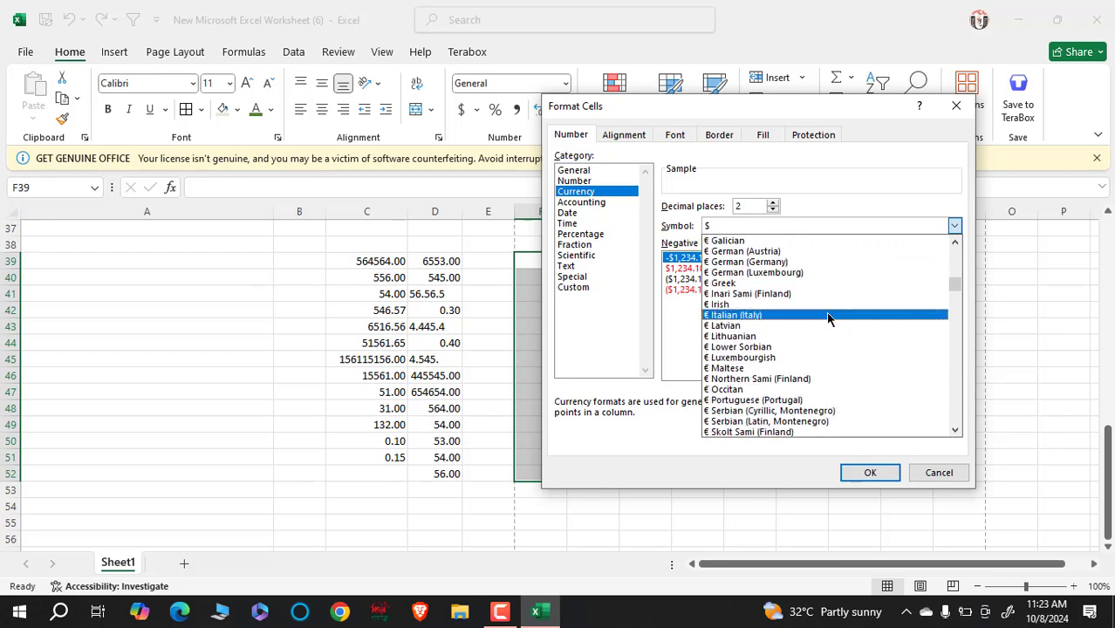
scroll(829, 320, down, 15)
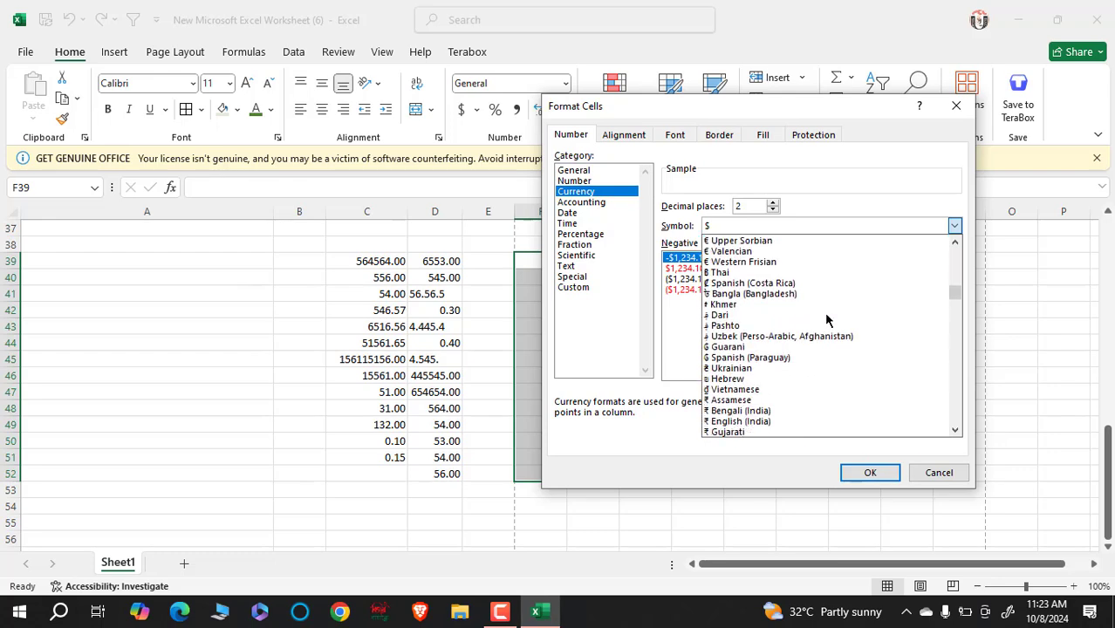
scroll(828, 319, down, 8)
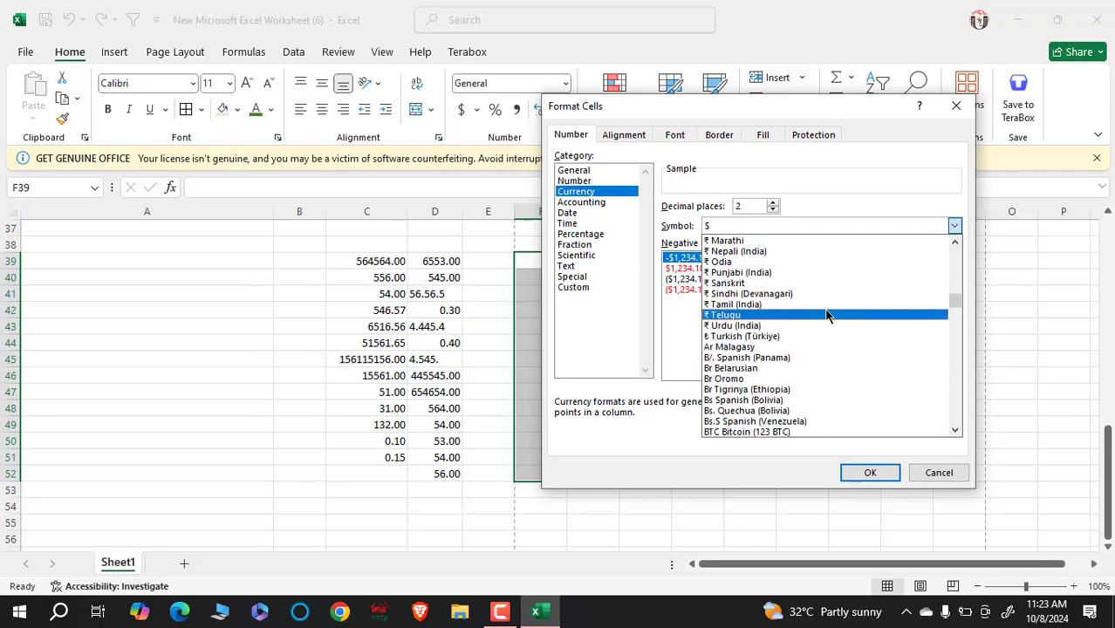
scroll(828, 323, down, 12)
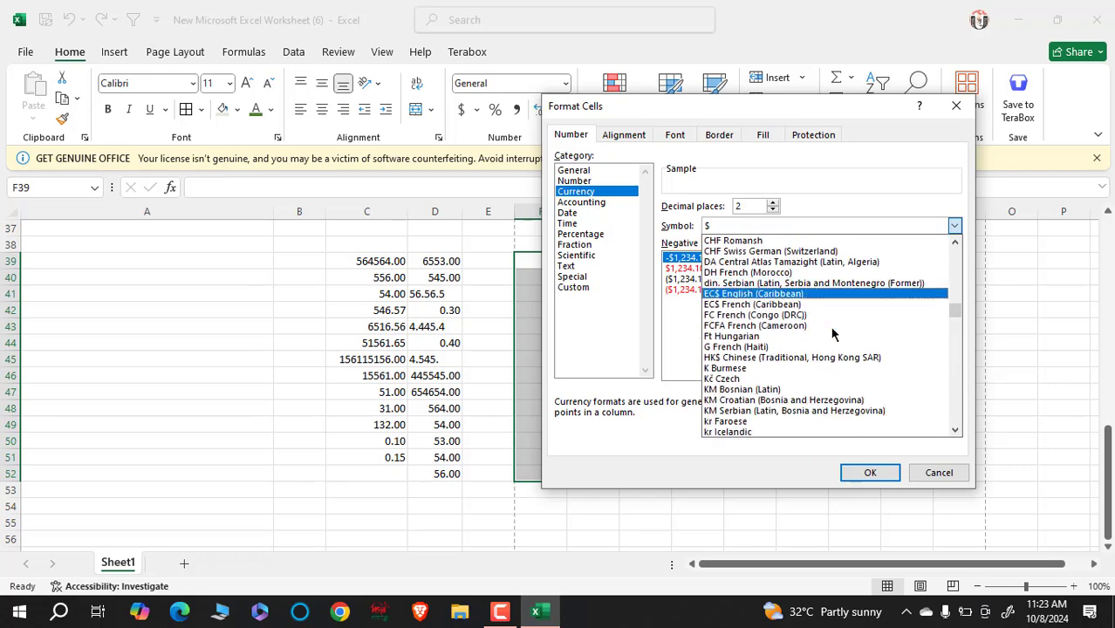
scroll(831, 323, down, 4)
scroll(833, 319, up, 10)
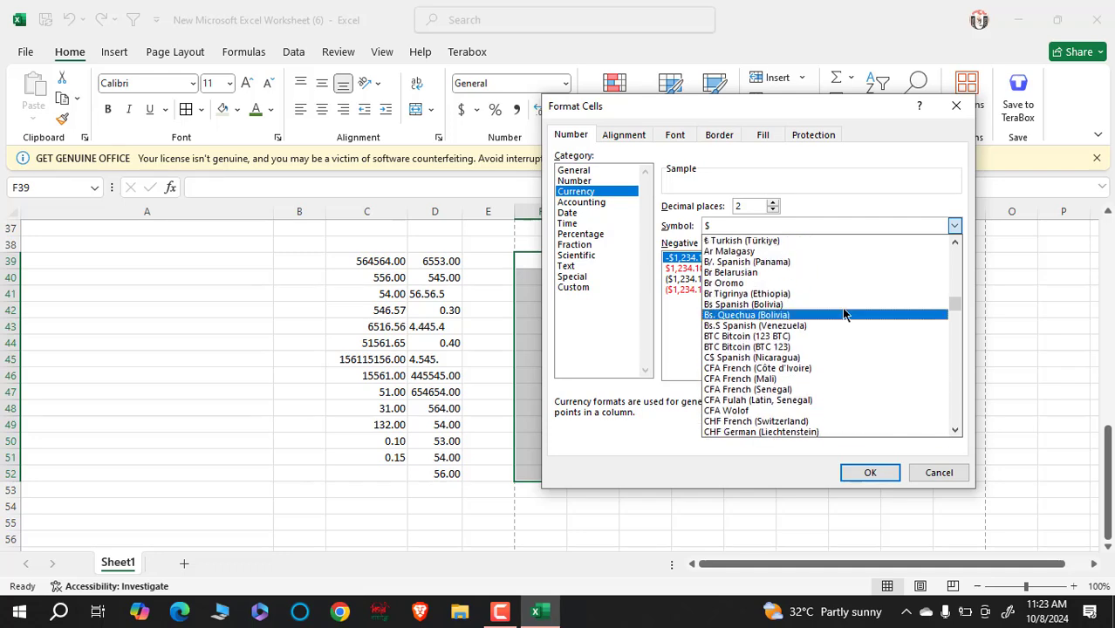
scroll(842, 315, up, 5)
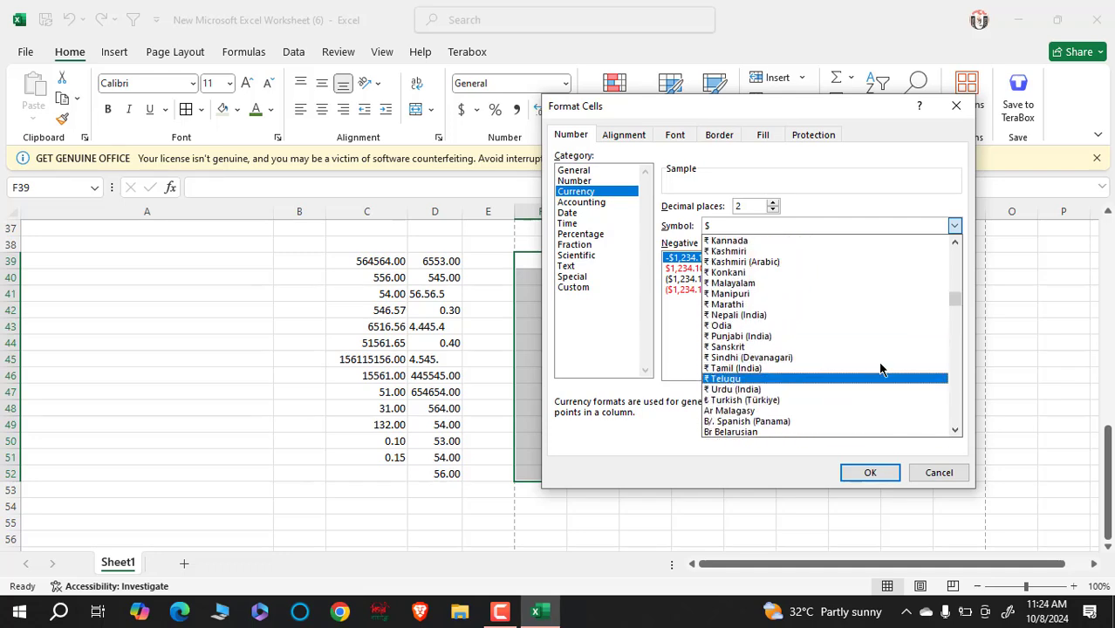
scroll(880, 369, up, 10)
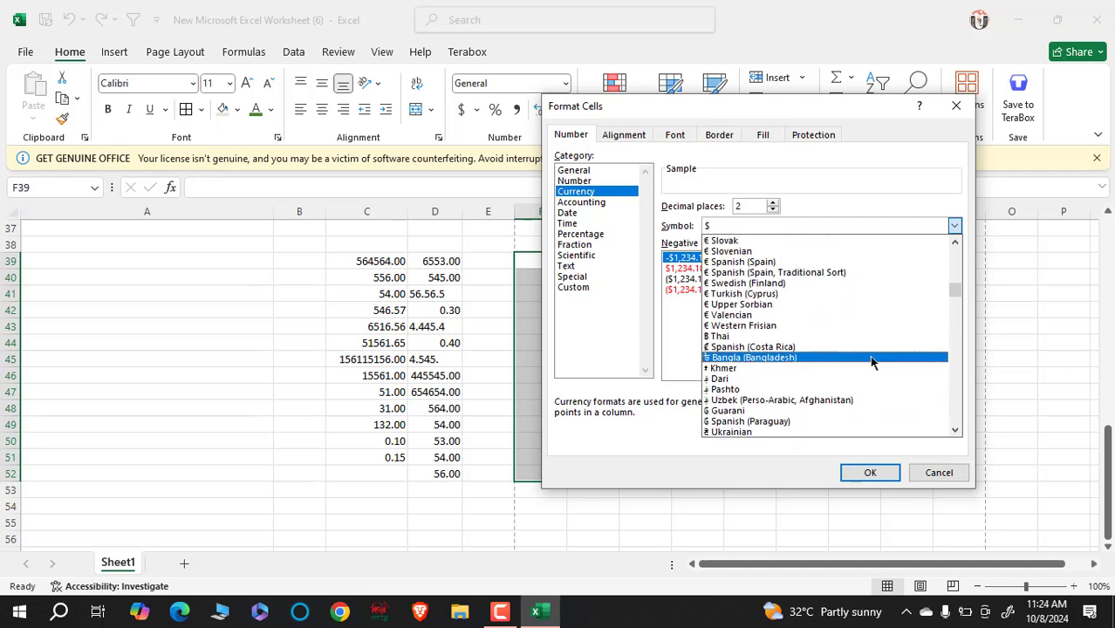
scroll(871, 354, up, 12)
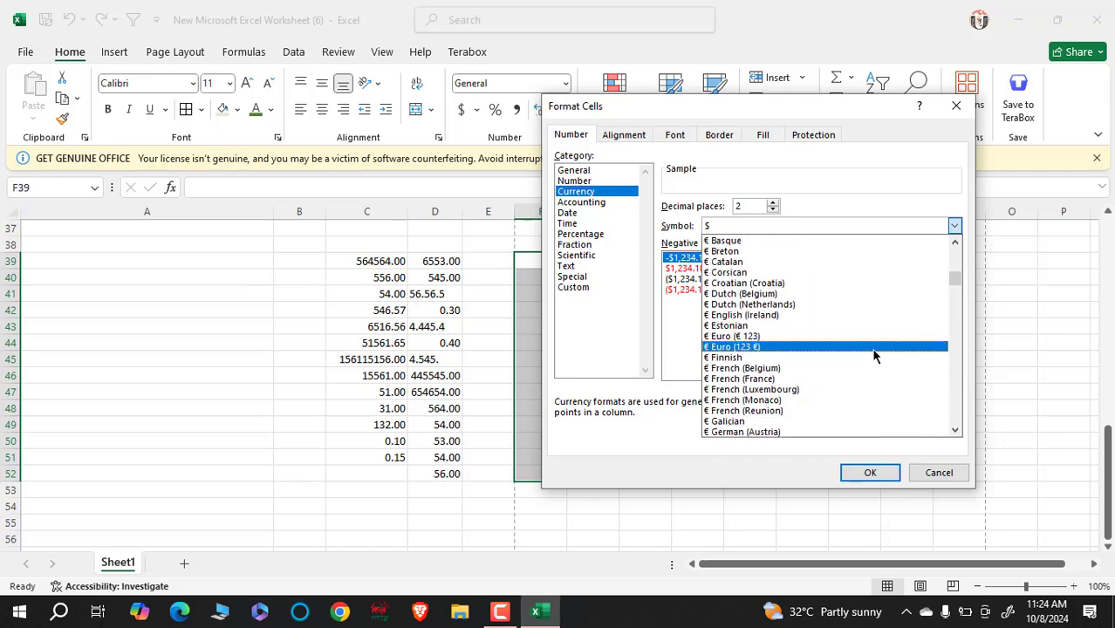
scroll(876, 354, up, 12)
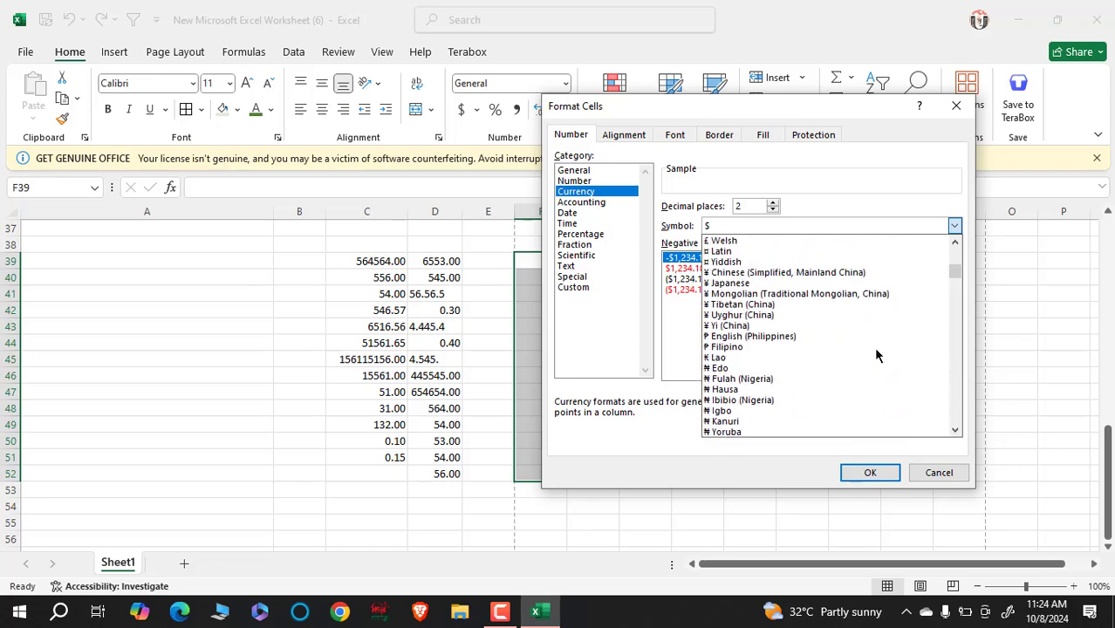
scroll(875, 351, up, 12)
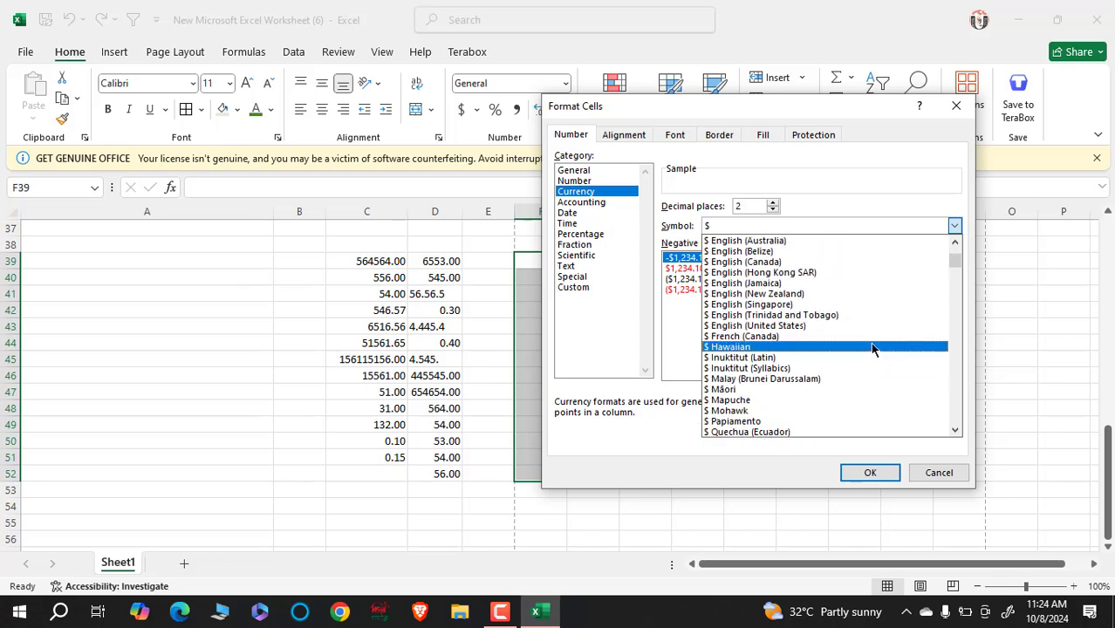
scroll(873, 350, up, 10)
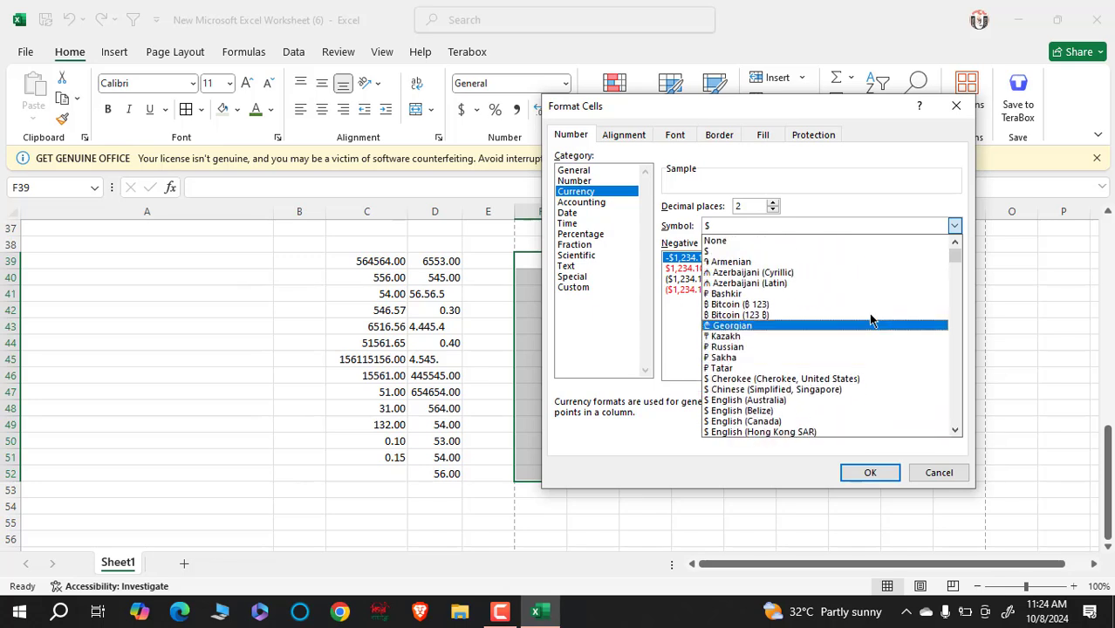
scroll(868, 262, down, 1)
scroll(809, 219, up, 1)
- Jump to symbols starting with K and pick Azerbaijani (Latin) as the symbol
click(784, 223)
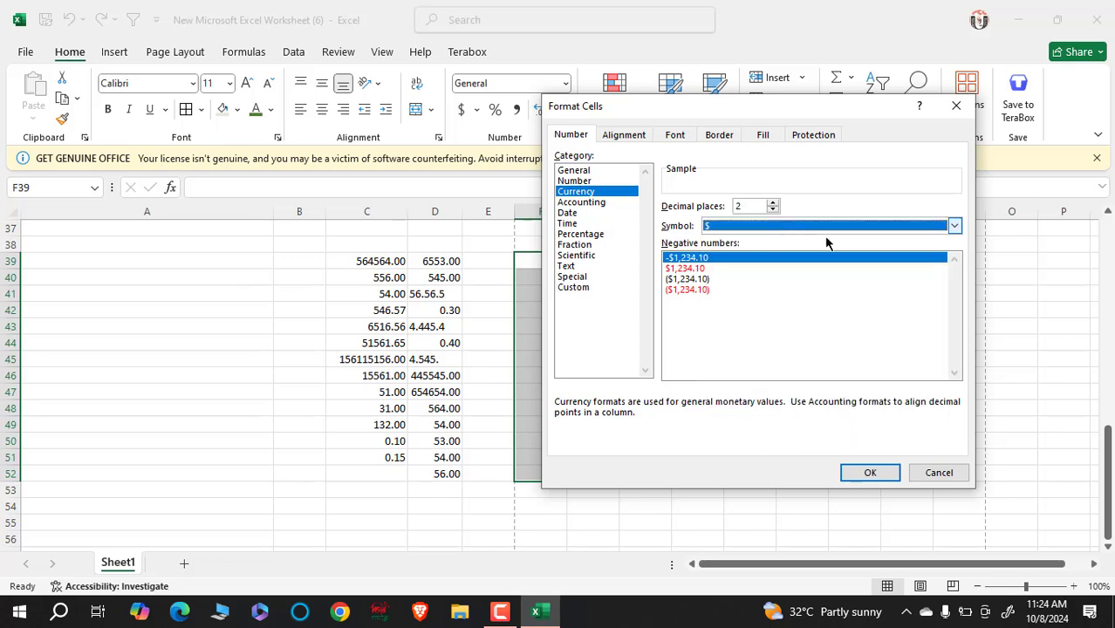
key(alt+Down)
key(k)
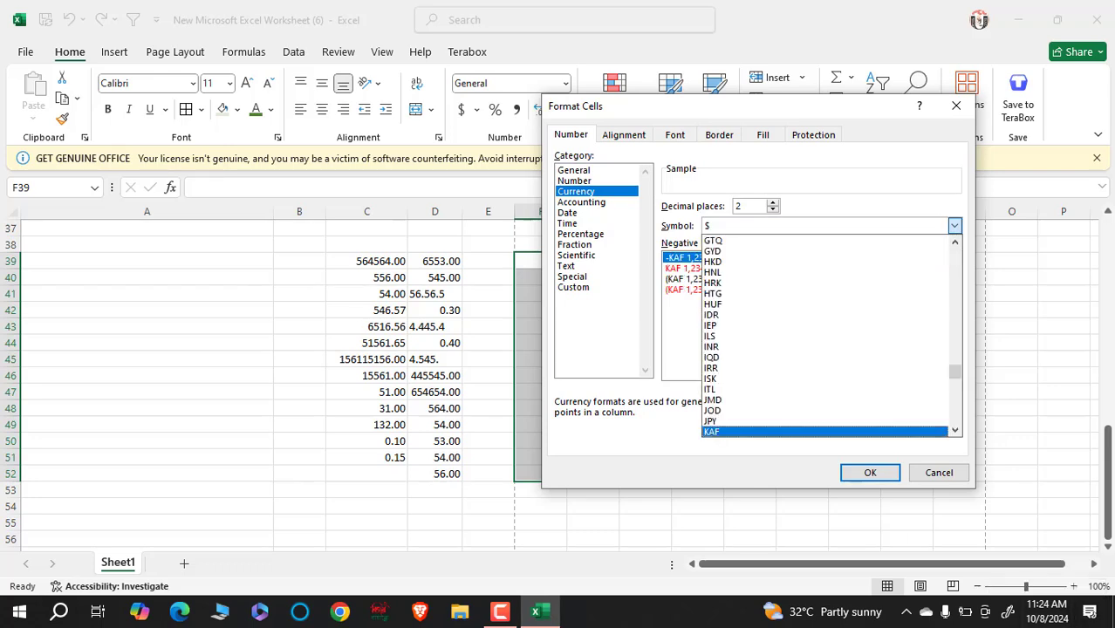
drag(954, 370, 950, 290)
click(910, 288)
- Switch the symbol to Bangla (Bangladesh) taka and apply the currency format
click(954, 225)
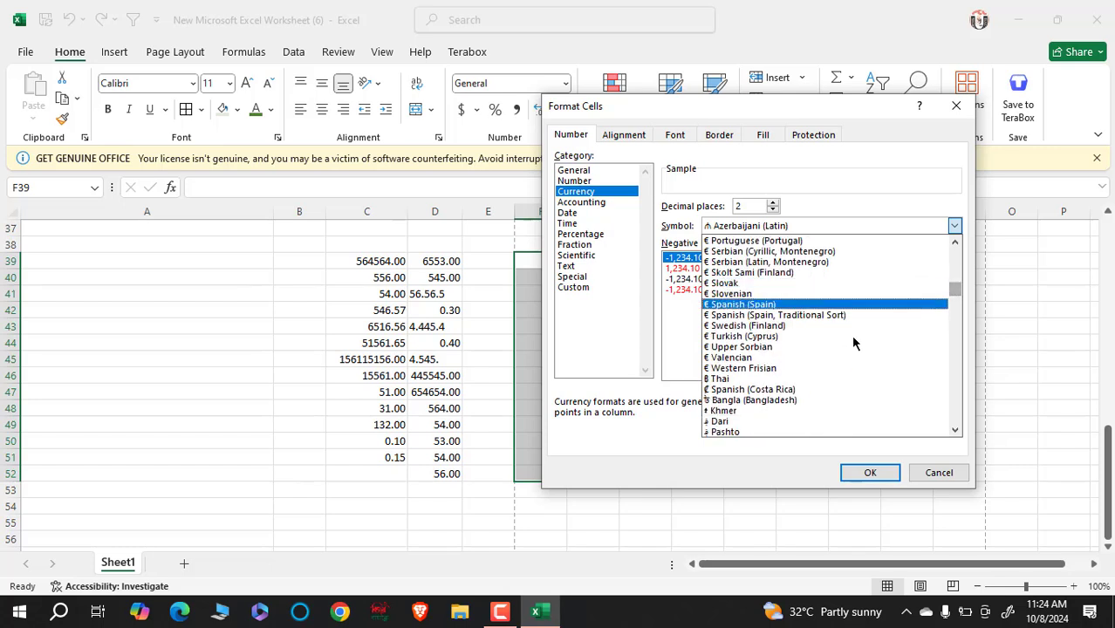
click(779, 404)
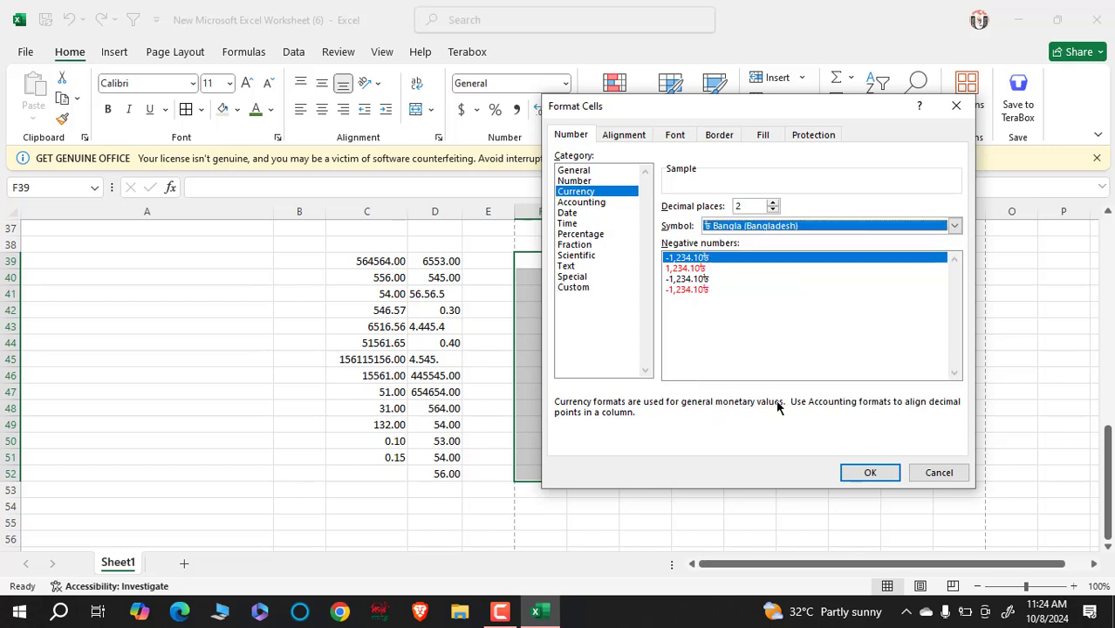
click(885, 478)
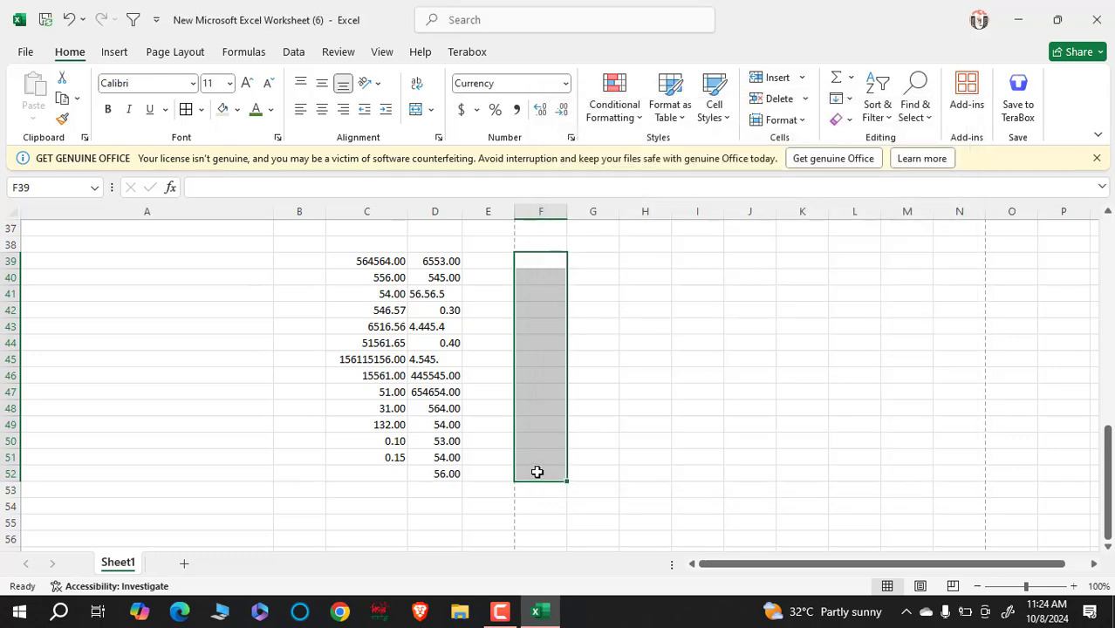
- Enter 56, 56656, 556, 56, 54, 54, 566 and 56 starting at F39
click(550, 257)
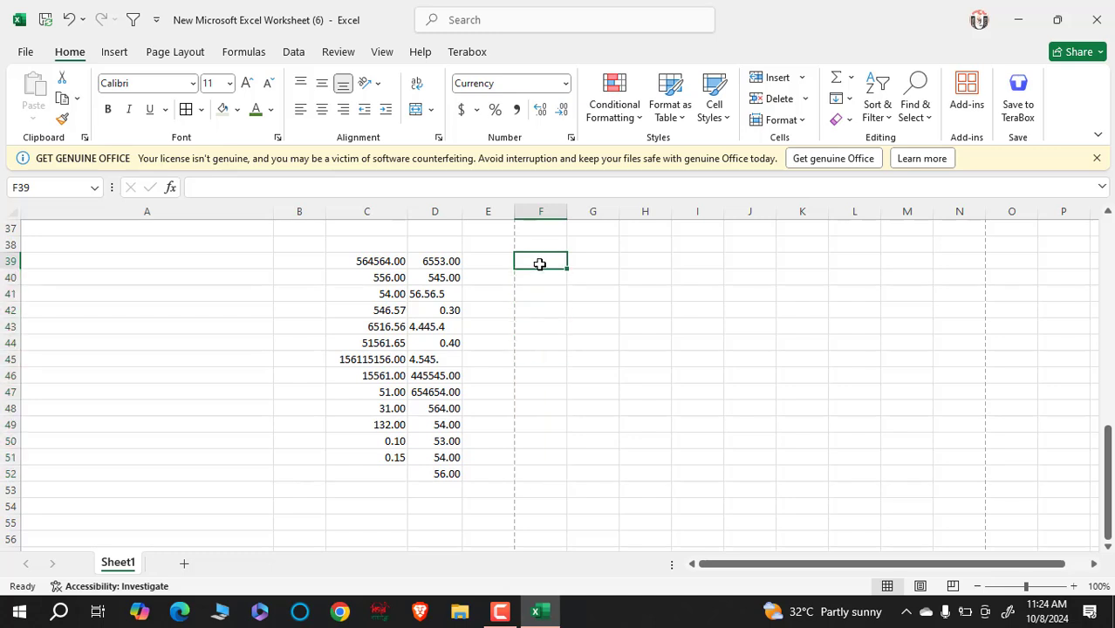
text(56)
key(Return)
text(56656)
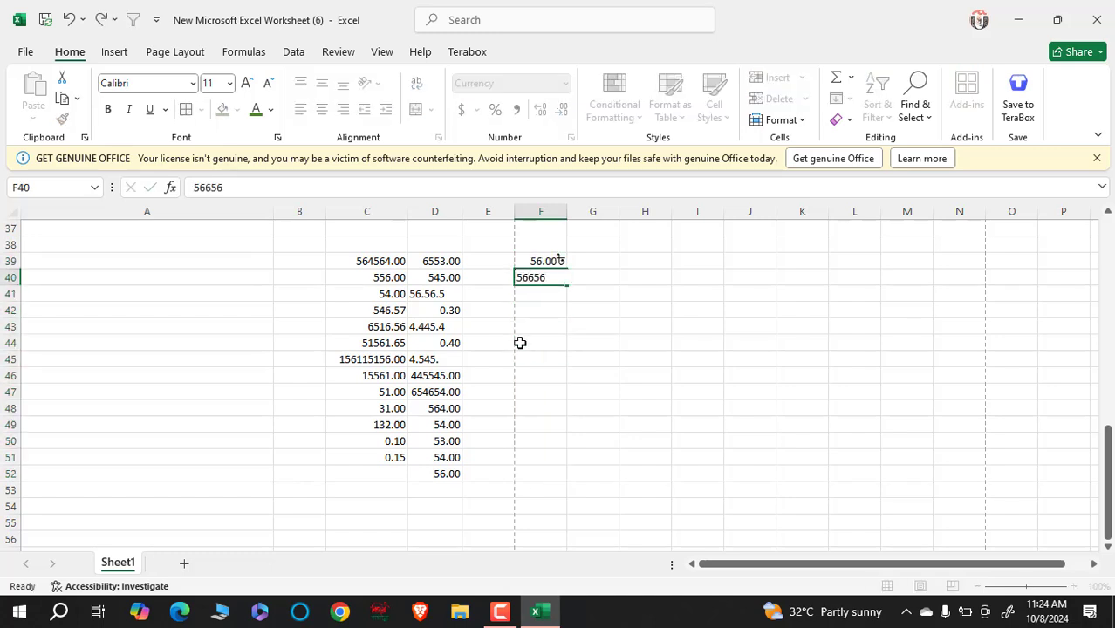
key(Return)
text(556)
text(56.00৳)
key(Return)
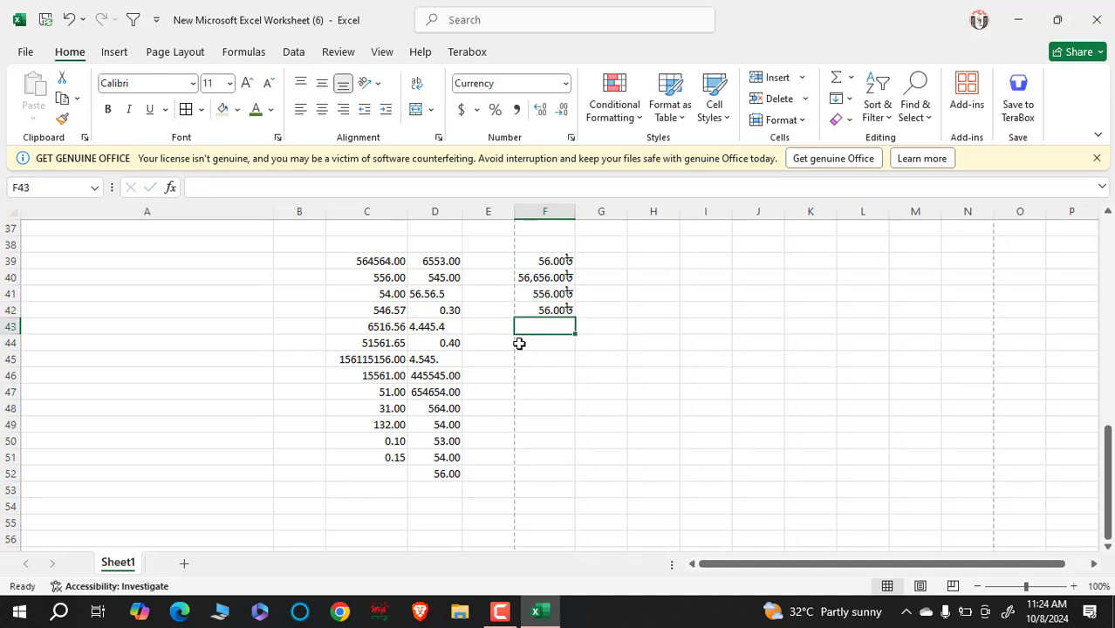
text(54)
key(Return)
text(54)
key(Return)
text(566)
key(Return)
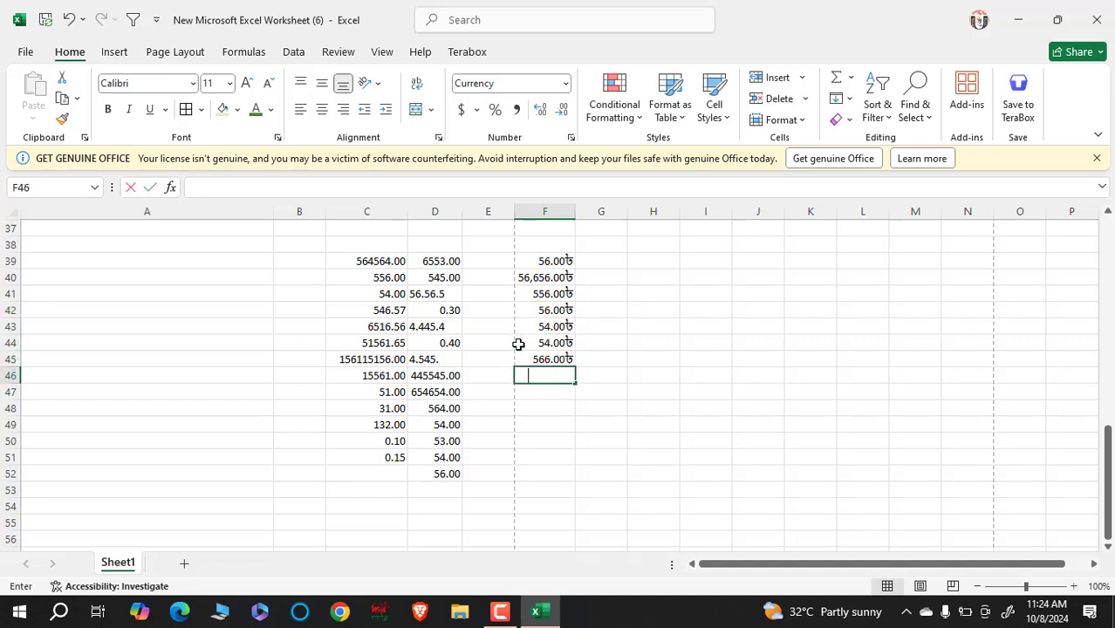
text(56)
key(Return)
- Continue with 56156, 556, 15, 16, 56156, 65, 56 and 566 down to F54
text(56156)
key(Return)
text(556)
key(Return)
text(15)
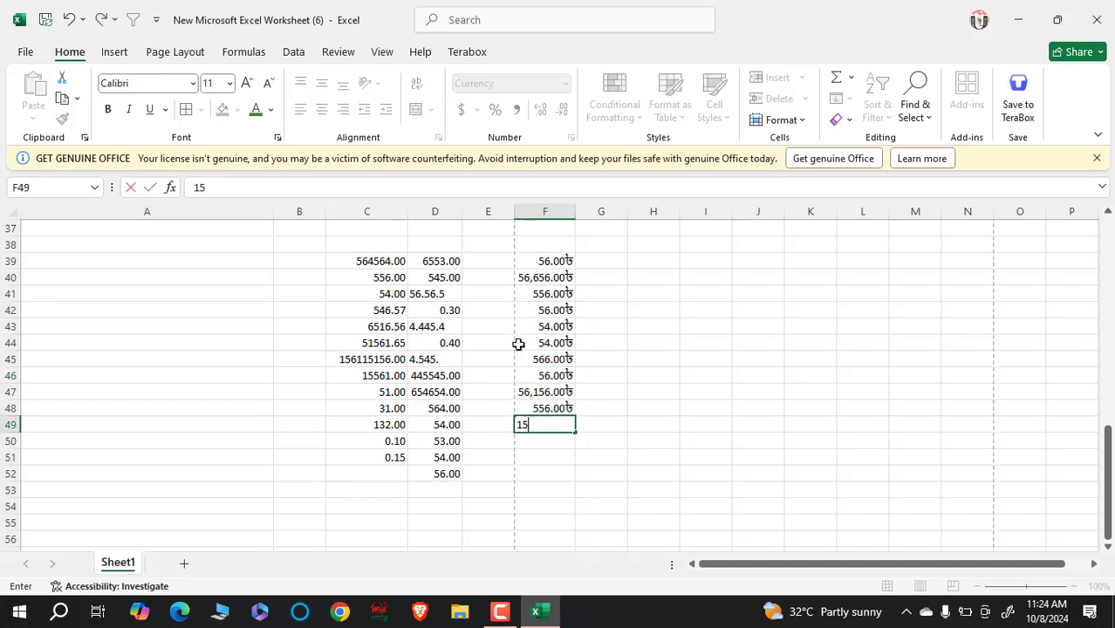
key(Return)
text(16)
key(Return)
text(56156)
key(Return)
text(65)
key(Return)
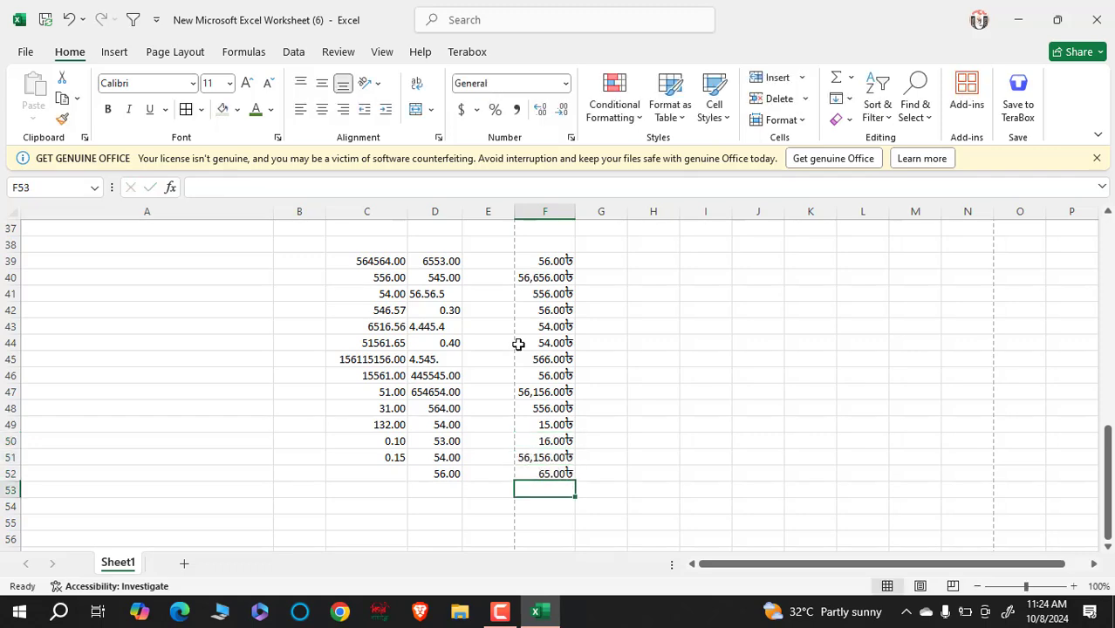
text(56)
key(Return)
text(566)
key(Return)
- Enter 5665, 556, 56, 56, 51, 5616, 65 and 56 in F60:F67
key(Return)
key(Return)
key(Return)
key(Return)
key(Return)
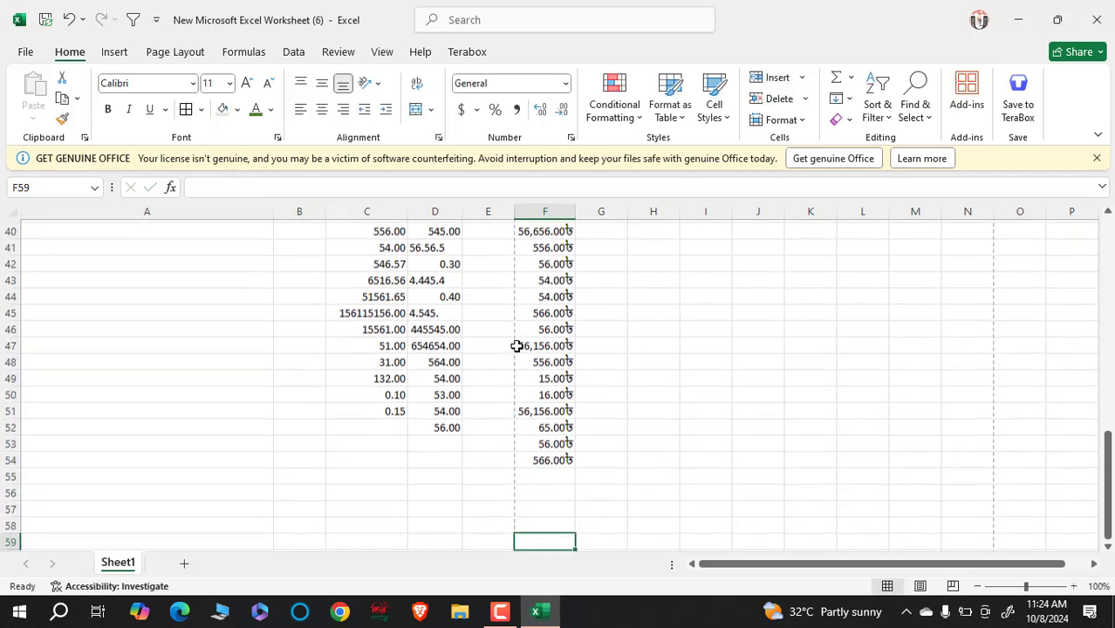
text(5665)
key(Return)
text(556)
key(Return)
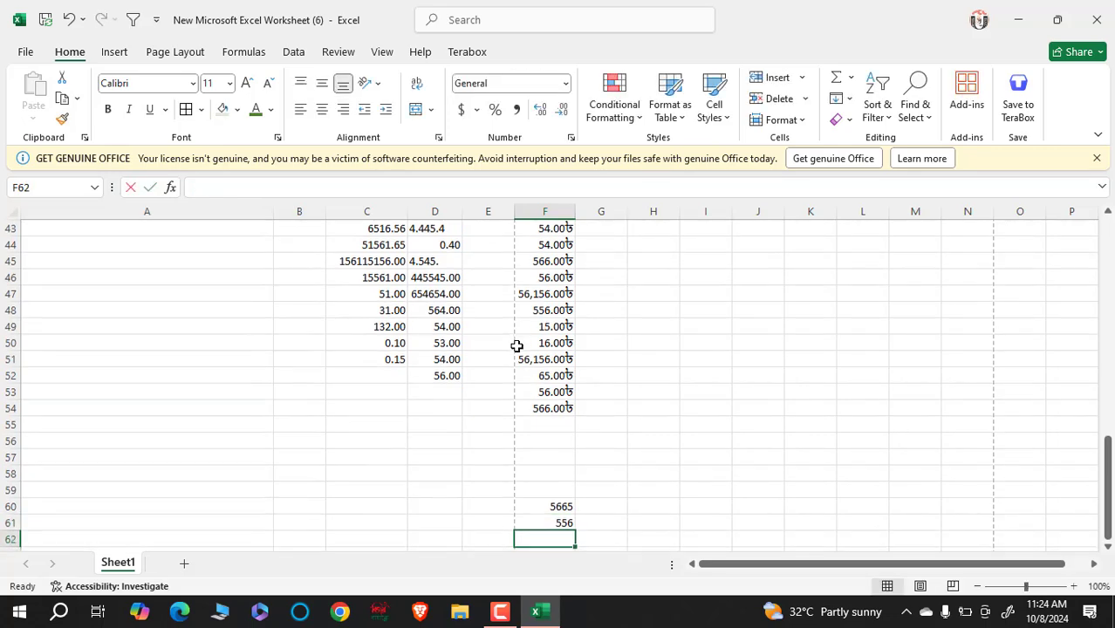
text(56)
key(Return)
text(56)
key(Return)
text(51)
key(Return)
text(5616)
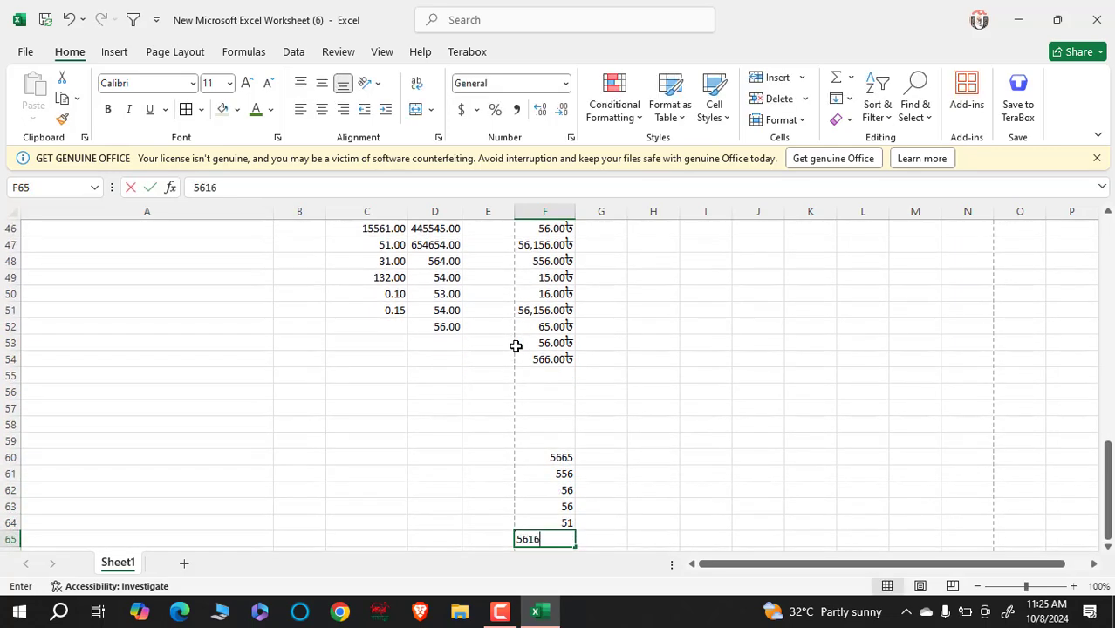
key(Return)
text(65)
key(Return)
text(56)
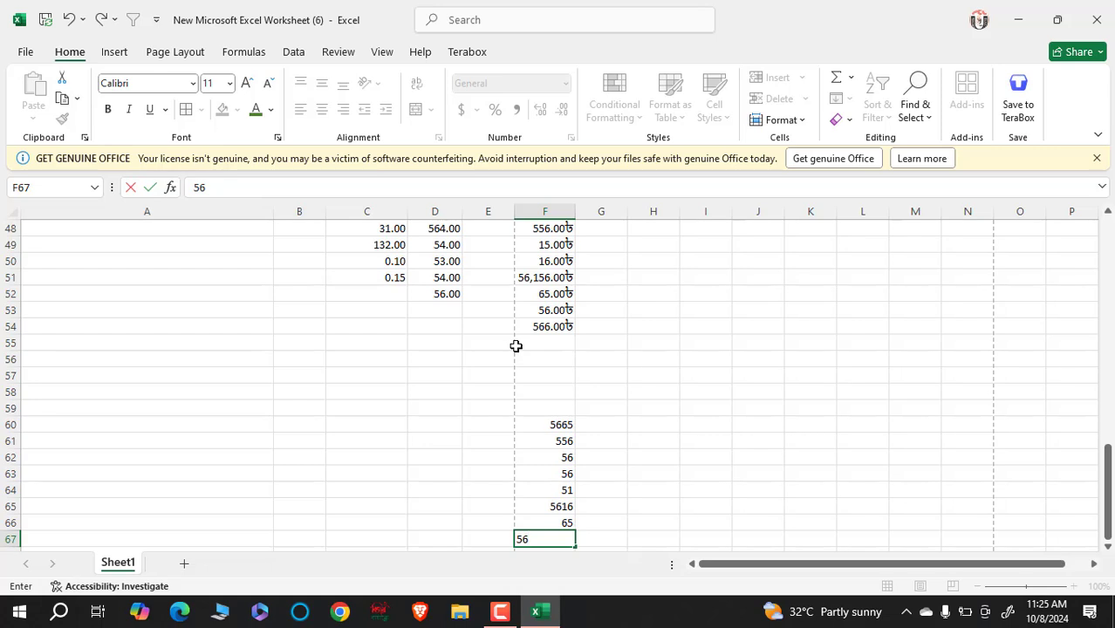
key(Return)
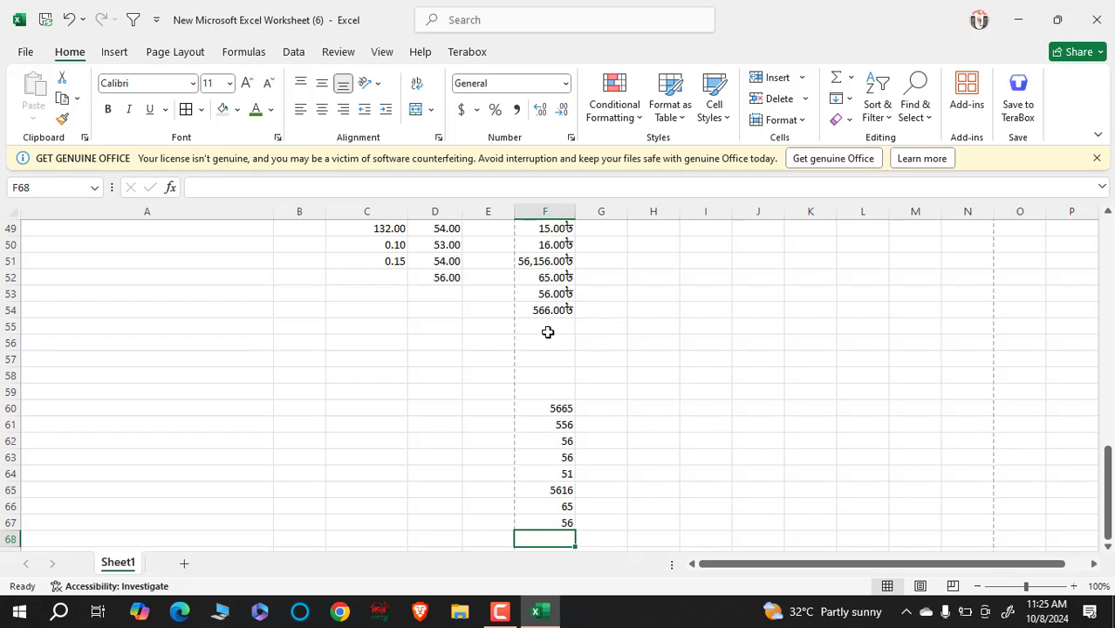
drag(548, 320, 544, 388)
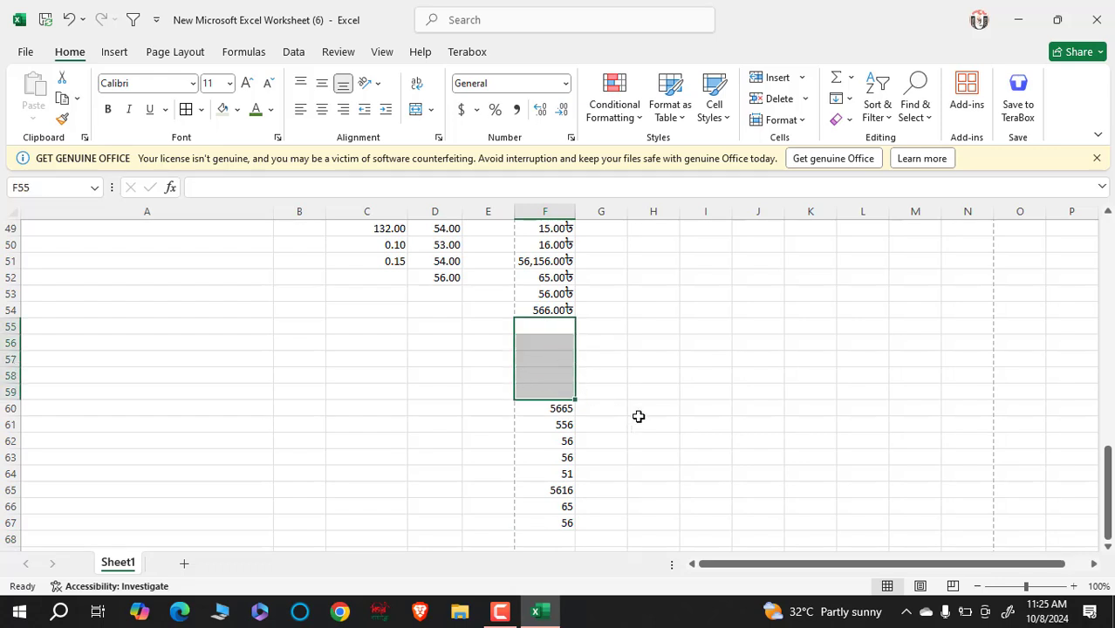
click(540, 376)
drag(567, 410, 543, 523)
click(740, 439)
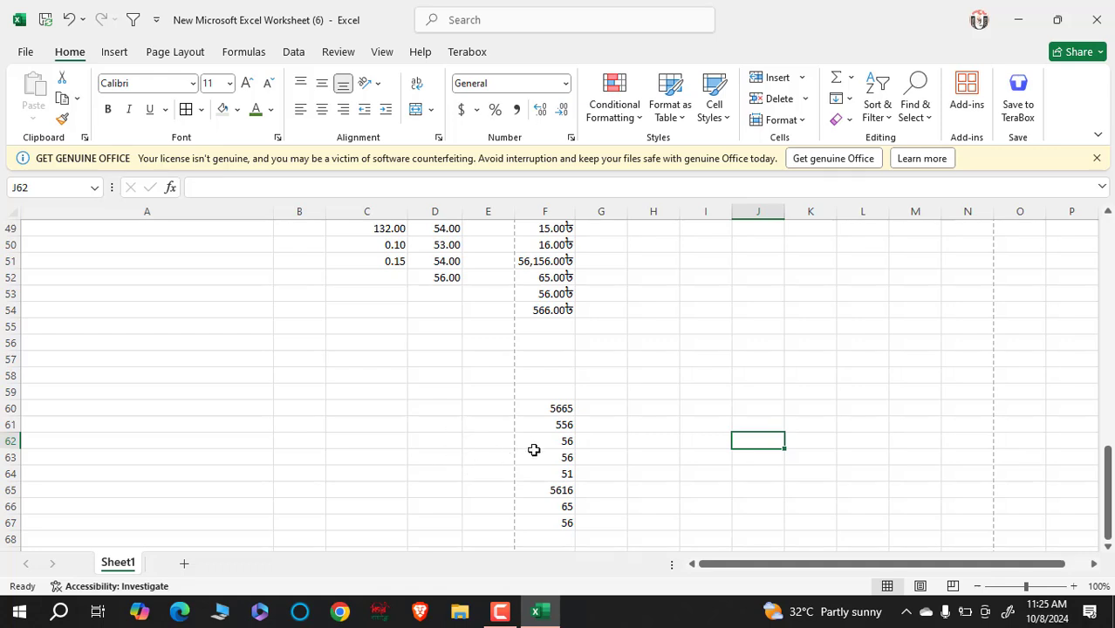
scroll(557, 454, up, 6)
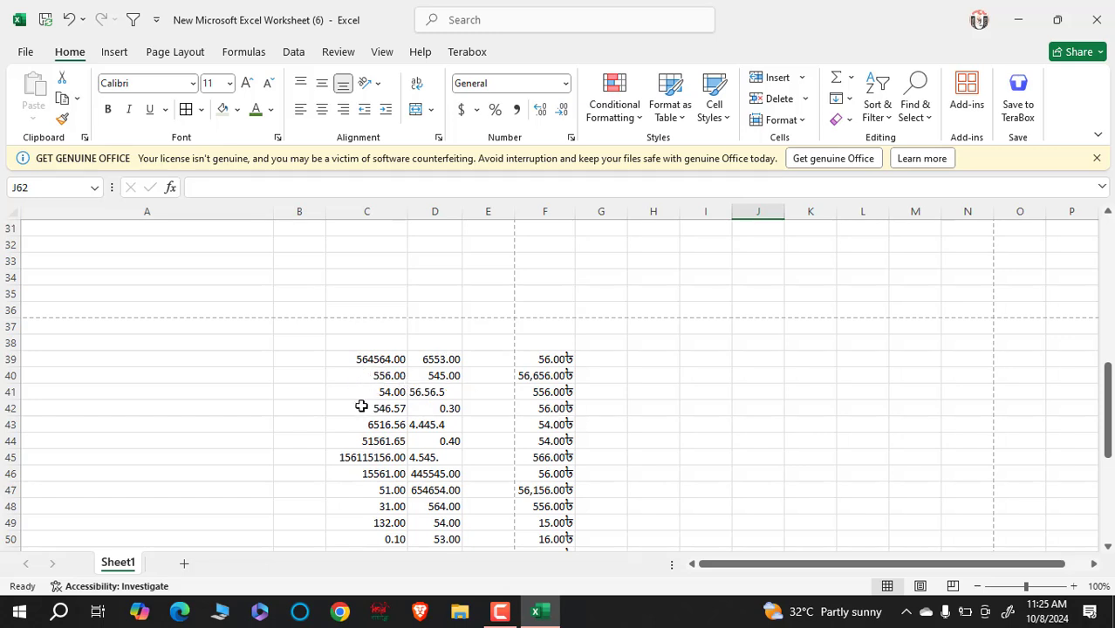
scroll(375, 354, down, 2)
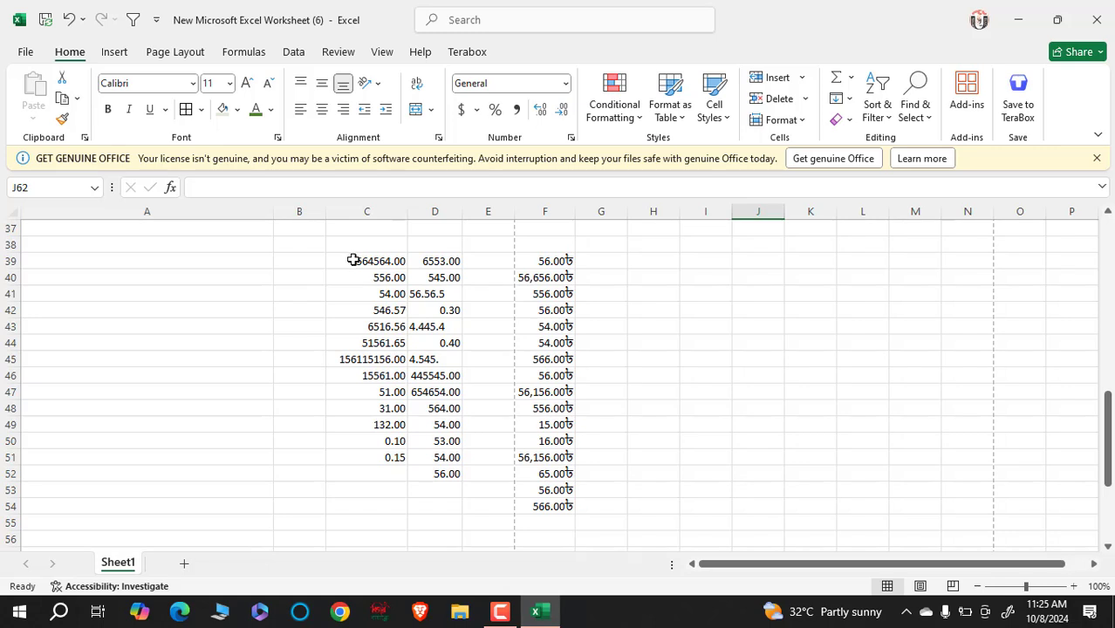
drag(353, 260, 370, 464)
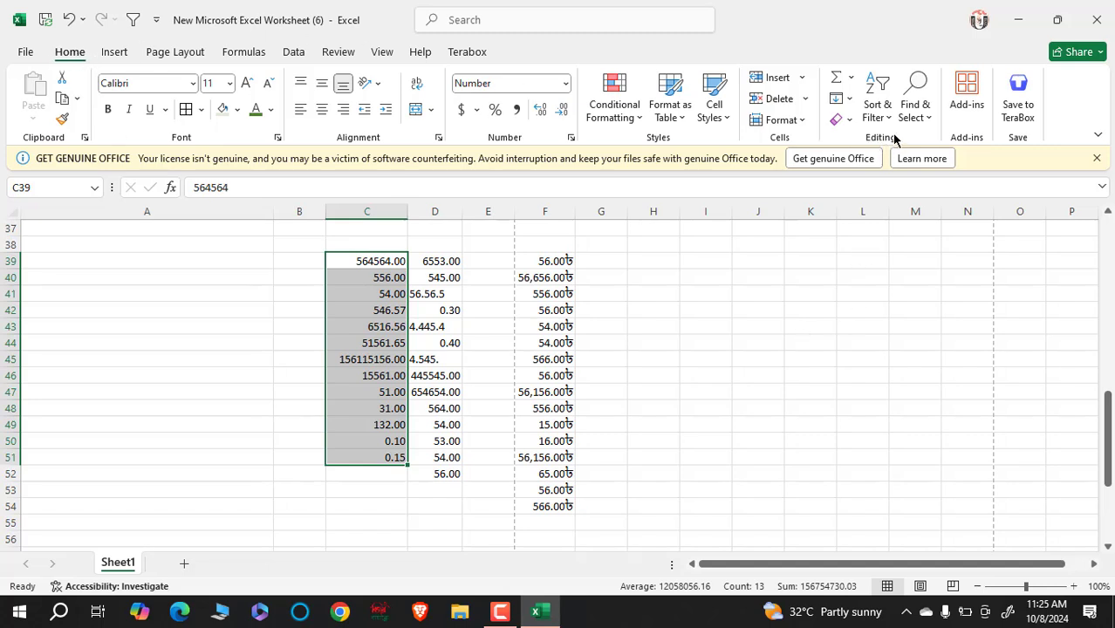
- Clear Formats from C39:C51 so the values revert to General numbers
click(850, 122)
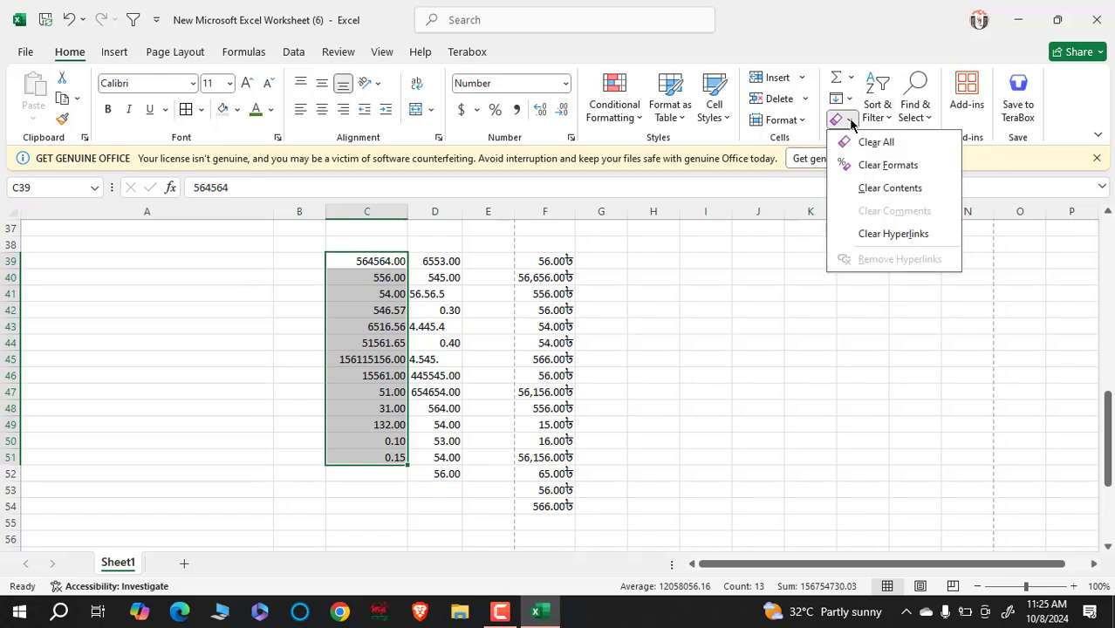
click(876, 166)
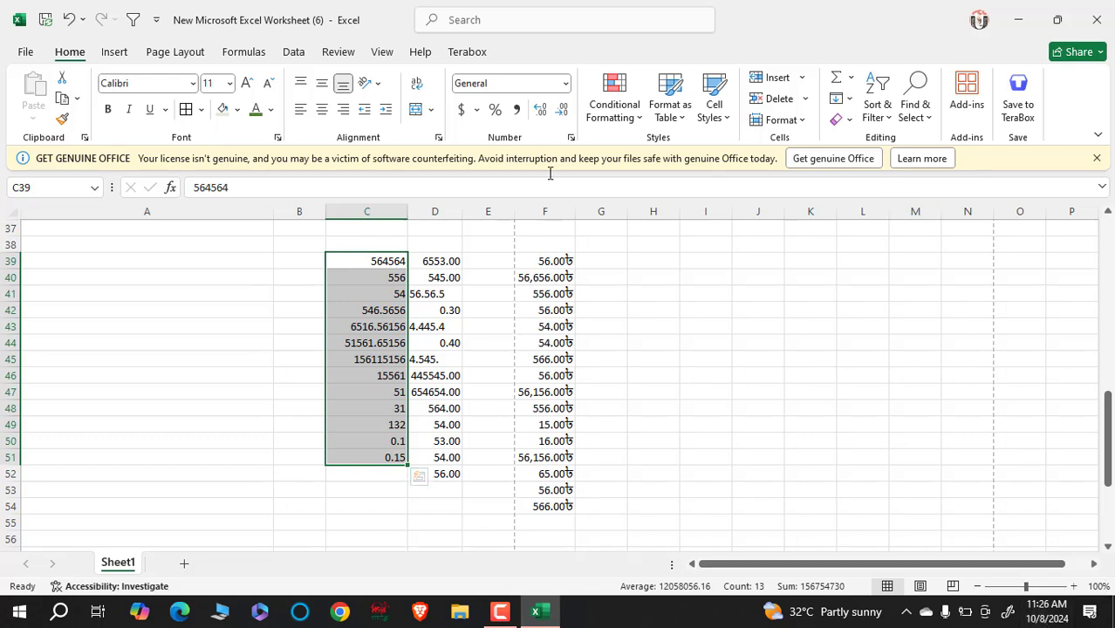
- Add several decimal places to the C39:C51 values
click(541, 111)
click(541, 111)
click(541, 111)
click(541, 110)
double_click(541, 110)
double_click(541, 111)
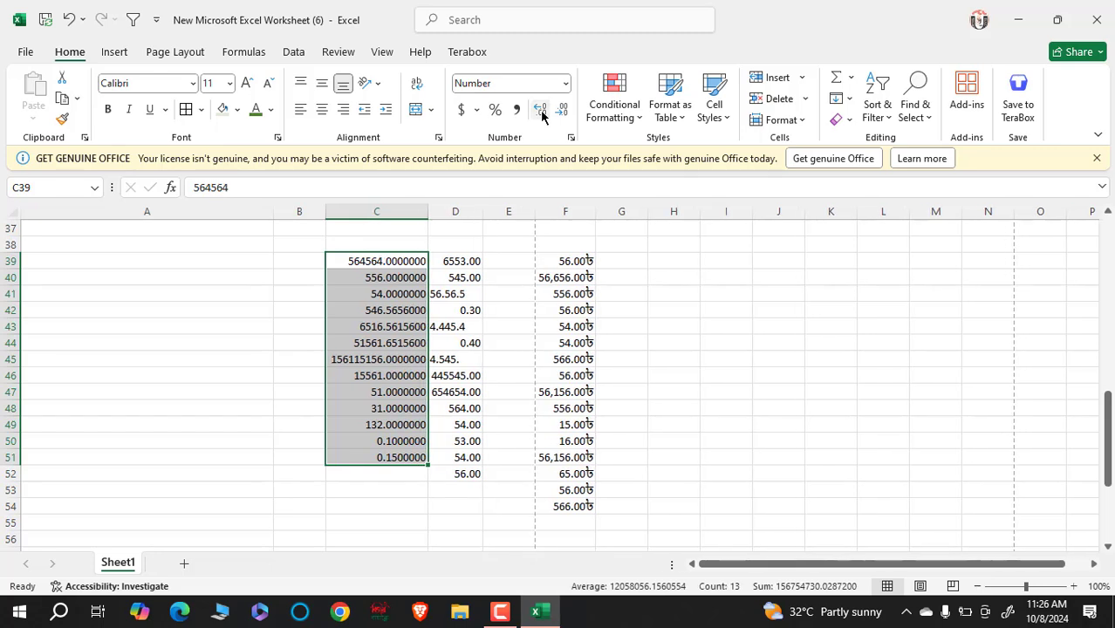
double_click(541, 111)
click(541, 111)
double_click(541, 111)
click(541, 111)
- Remove every decimal so C39:C51 shows whole numbers like 547, 6517 and 0
double_click(562, 112)
double_click(561, 111)
click(562, 111)
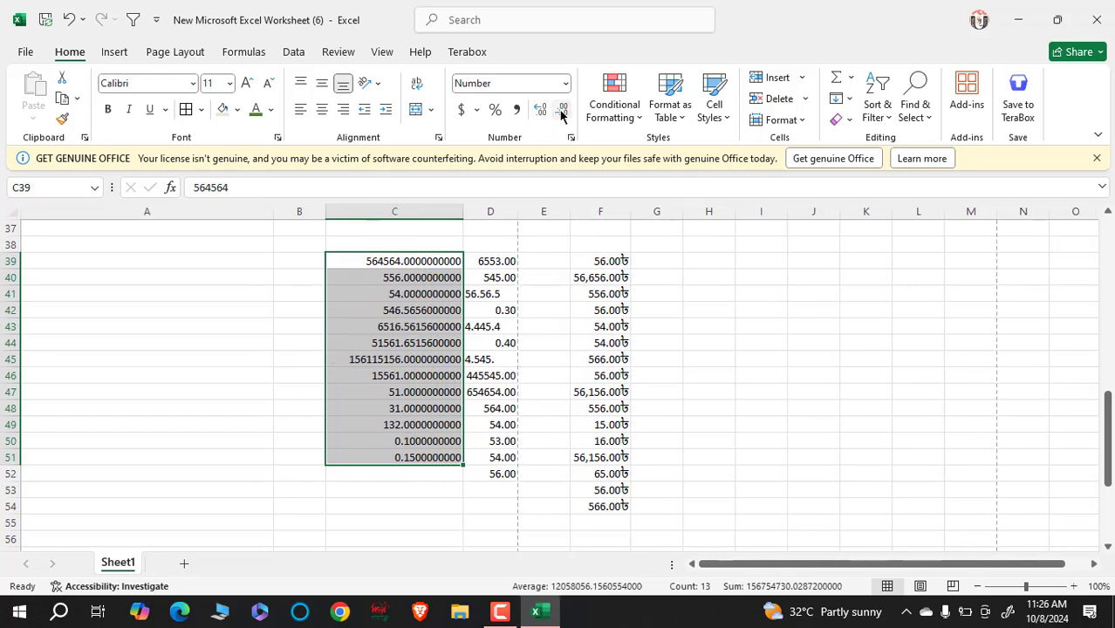
double_click(562, 112)
click(561, 112)
double_click(562, 112)
click(562, 112)
double_click(562, 112)
double_click(562, 111)
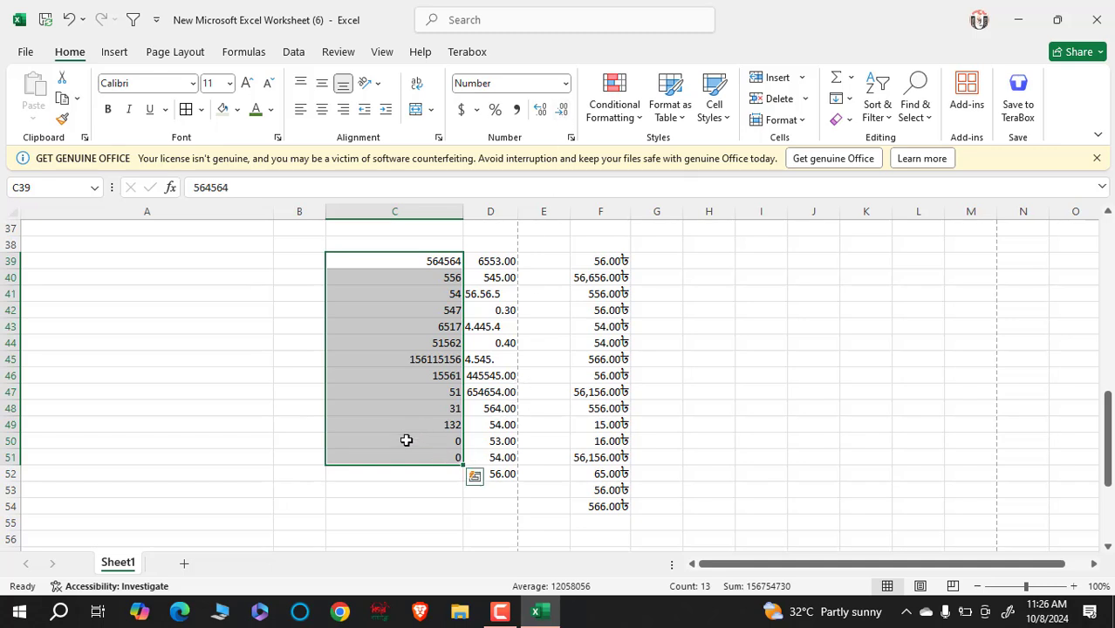
- Apply Accounting format to C39:C51 and adjust the widths of columns F and C
click(462, 111)
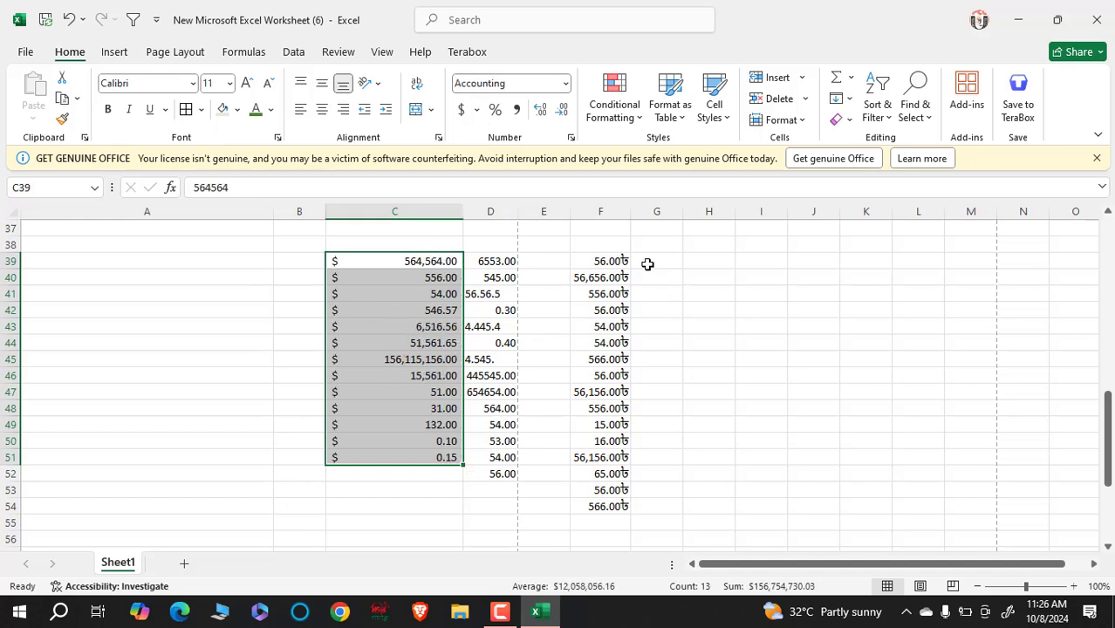
drag(632, 215, 902, 260)
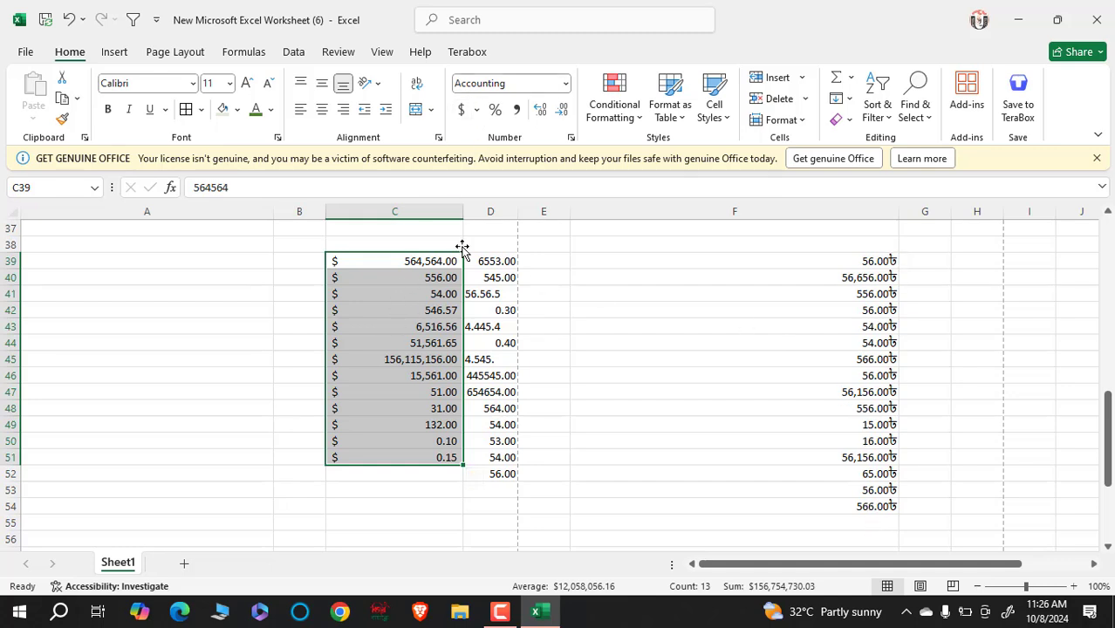
mouse_move(462, 211)
mouse_down()
mouse_move(351, 218)
mouse_move(464, 225)
mouse_up()
click(357, 361)
- Inspect the formatted values in cells C40 through C52
key(Down)
key(Down)
key(Down)
key(Down)
key(Down)
key(Down)
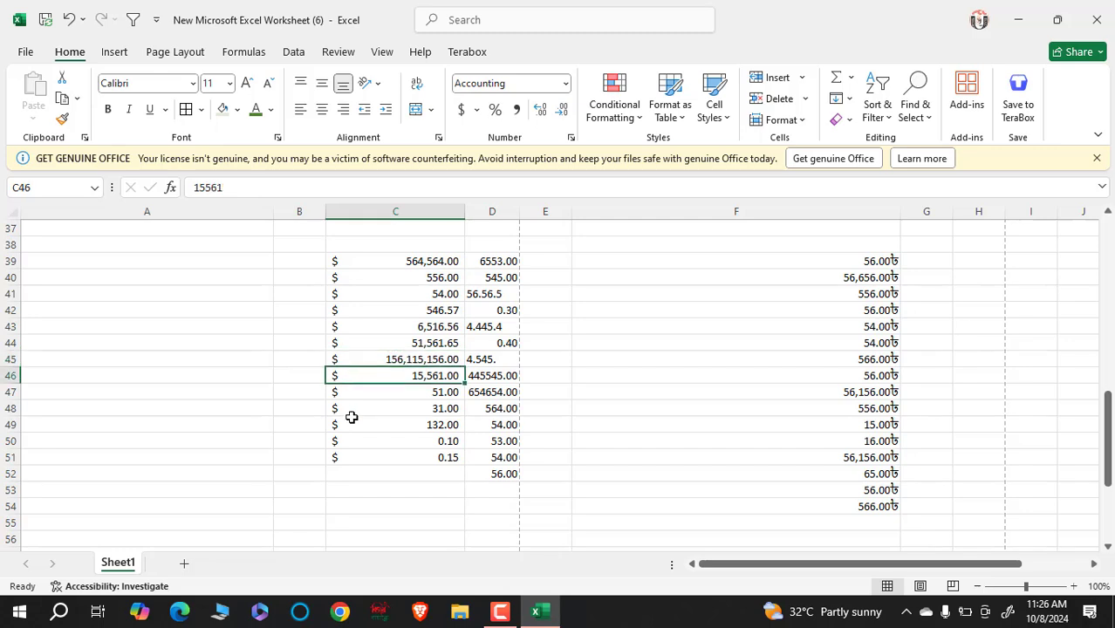
click(344, 294)
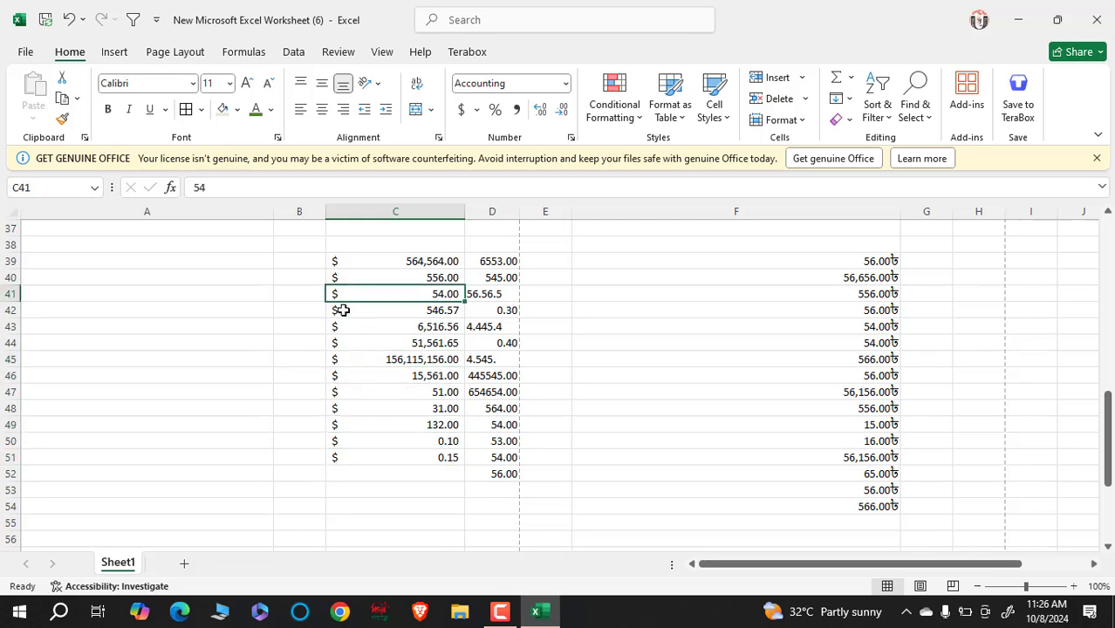
click(345, 360)
click(350, 426)
drag(353, 443, 358, 459)
click(364, 475)
click(399, 375)
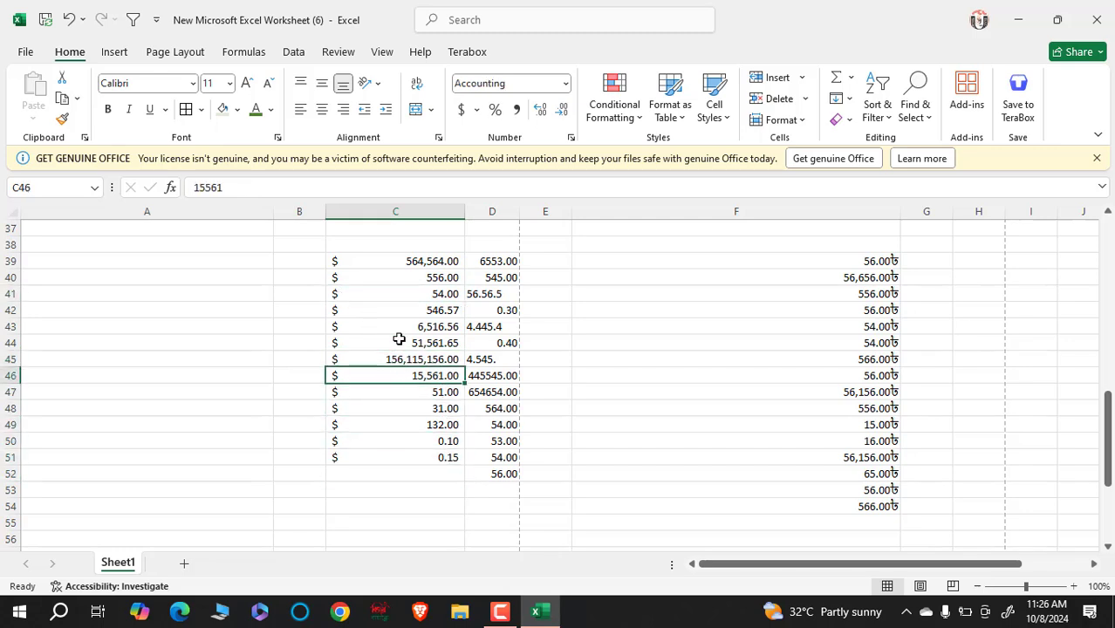
click(398, 310)
click(394, 273)
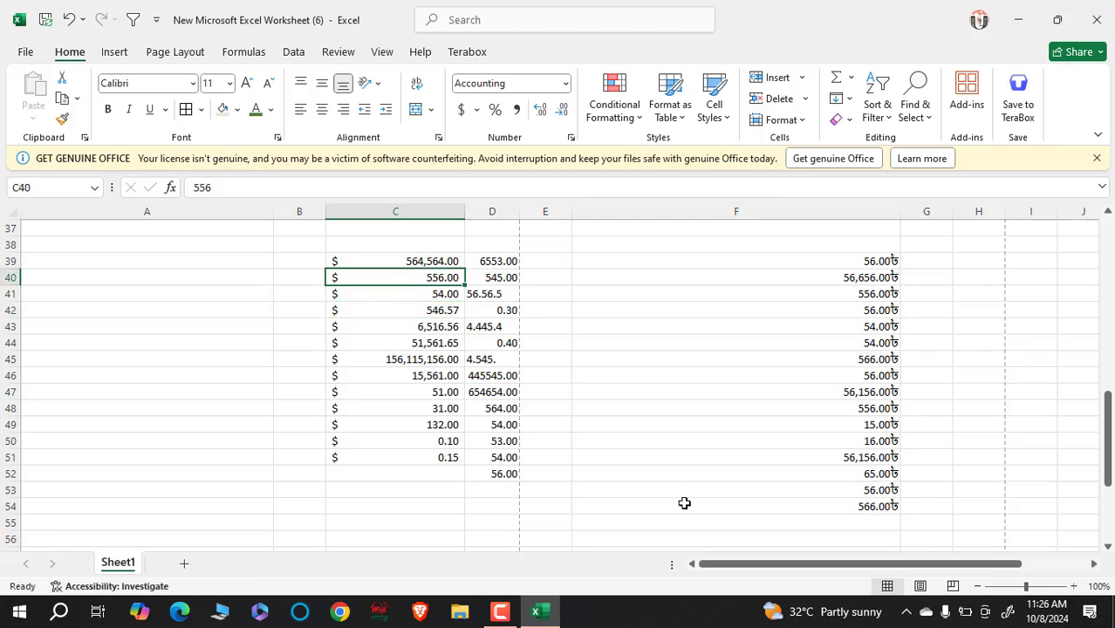
- Check the taka value in F50, then select the empty range E39:E52
click(628, 439)
scroll(737, 353, down, 2)
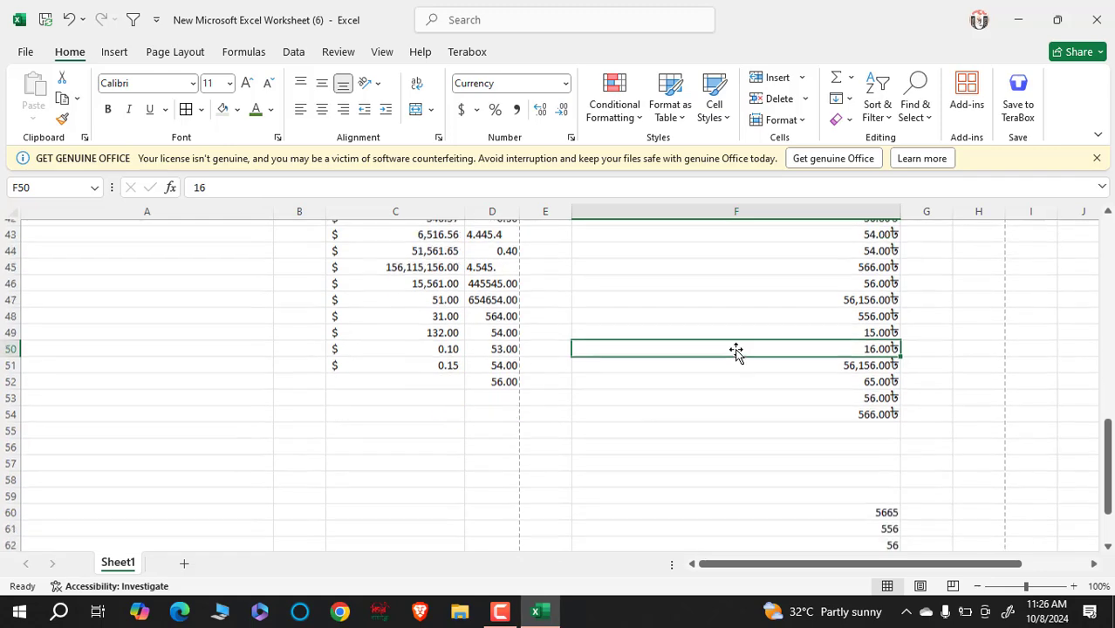
scroll(730, 356, up, 4)
scroll(663, 303, down, 1)
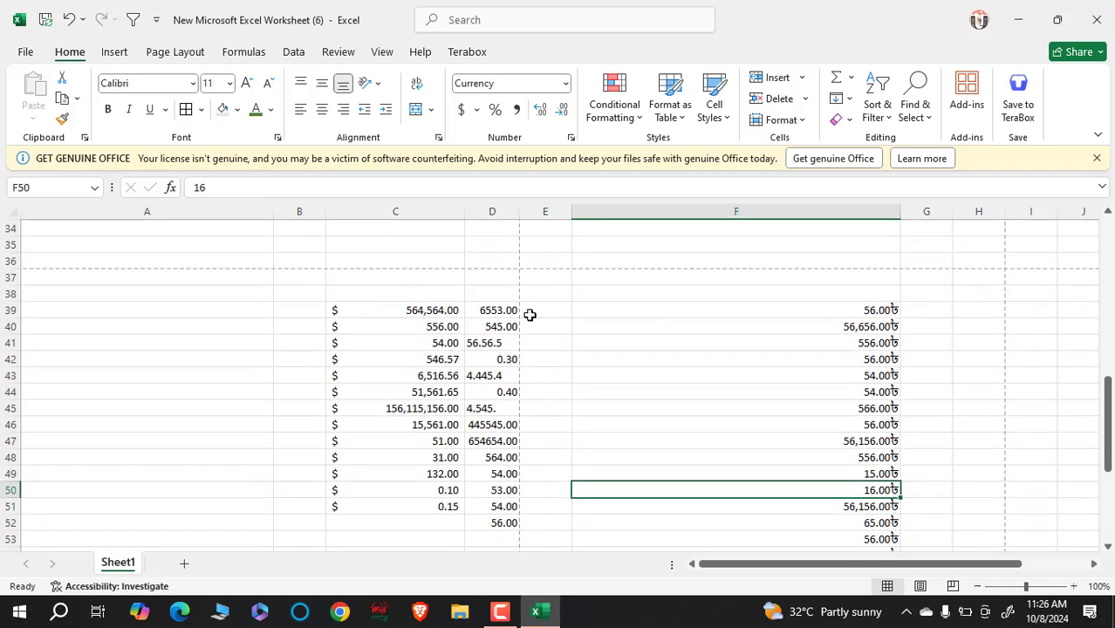
drag(541, 315, 528, 529)
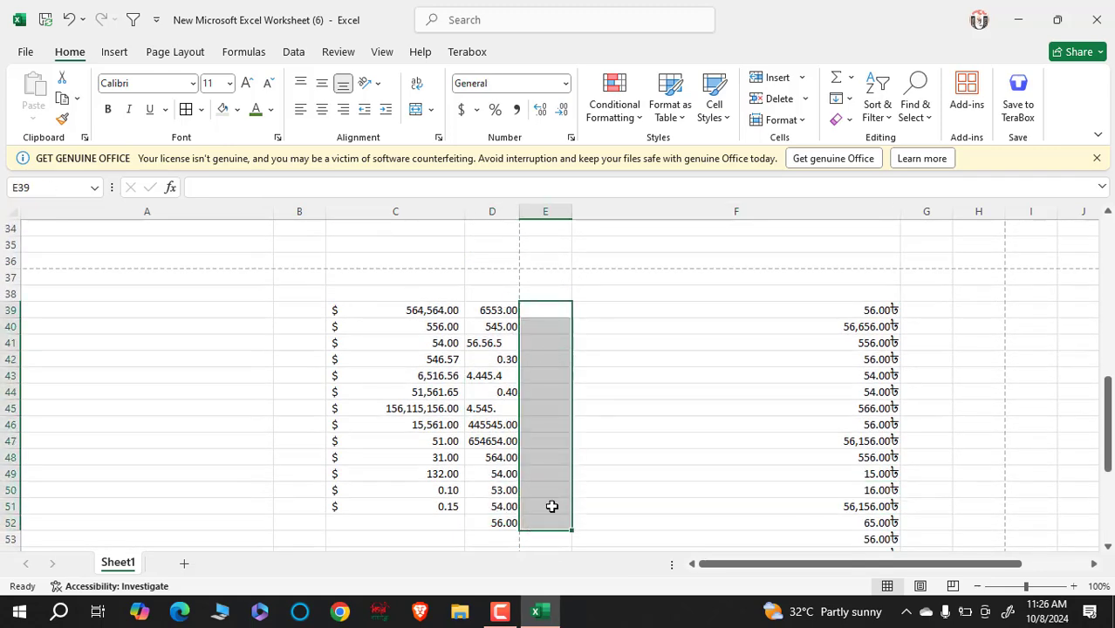
- Apply Percent Style to E39:E52 and enter 25%, 30%, 30% and 45% in E39:E42
click(495, 109)
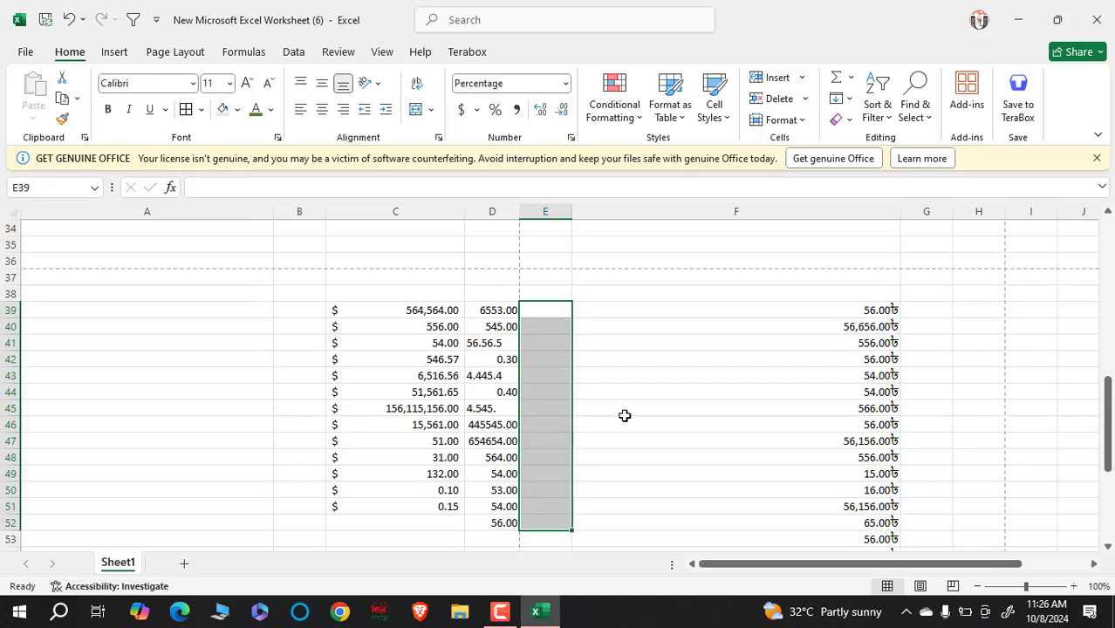
click(558, 311)
text(.25)
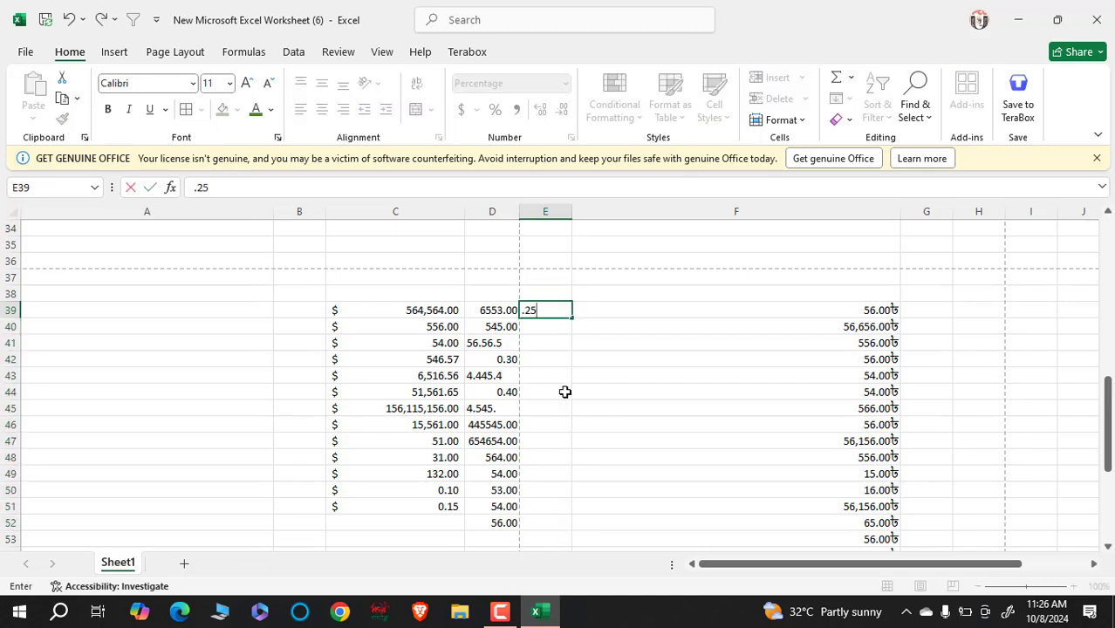
key(Return)
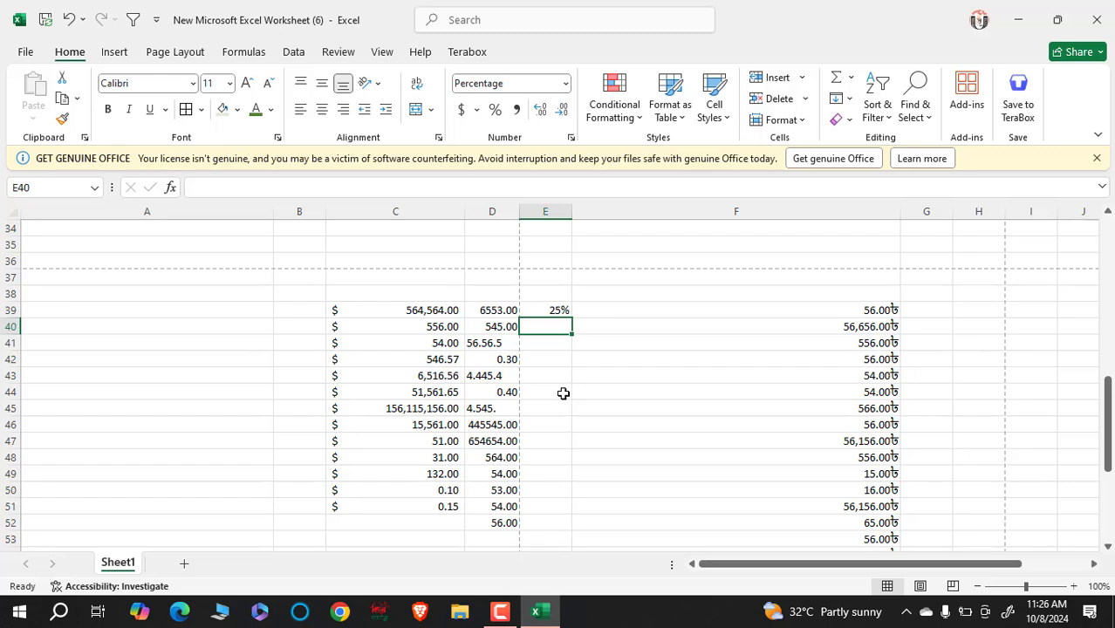
text(.30)
key(Return)
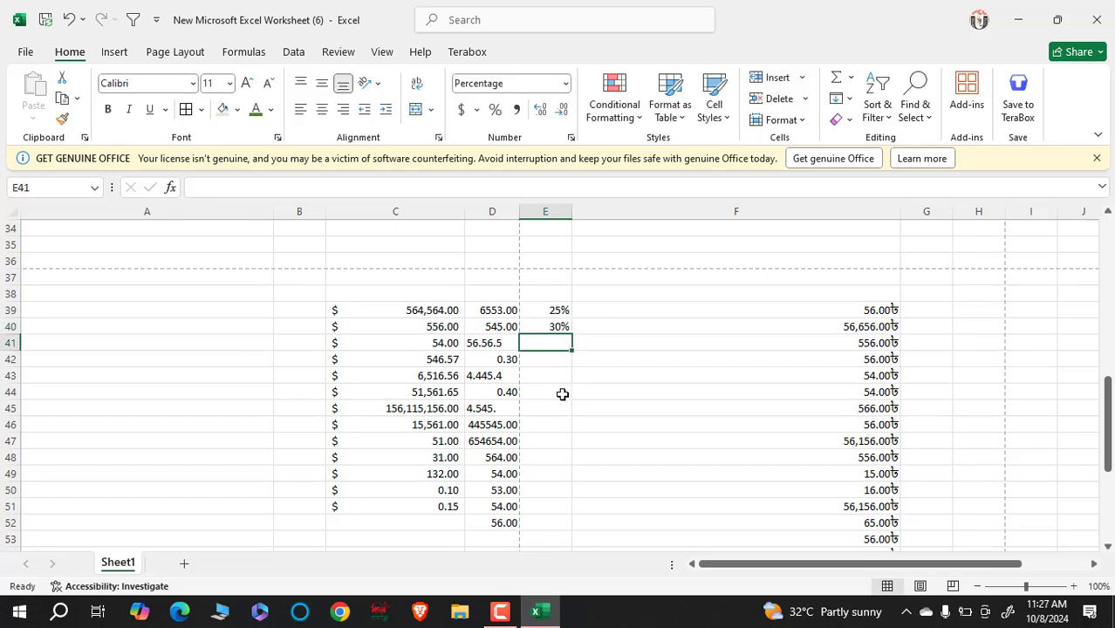
text(30)
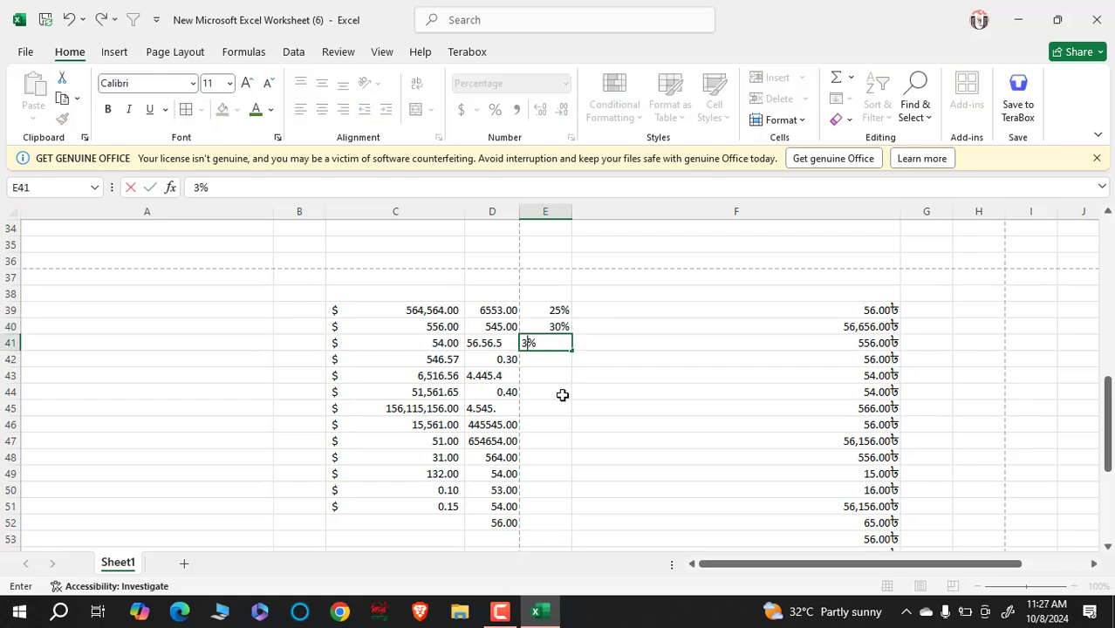
key(Return)
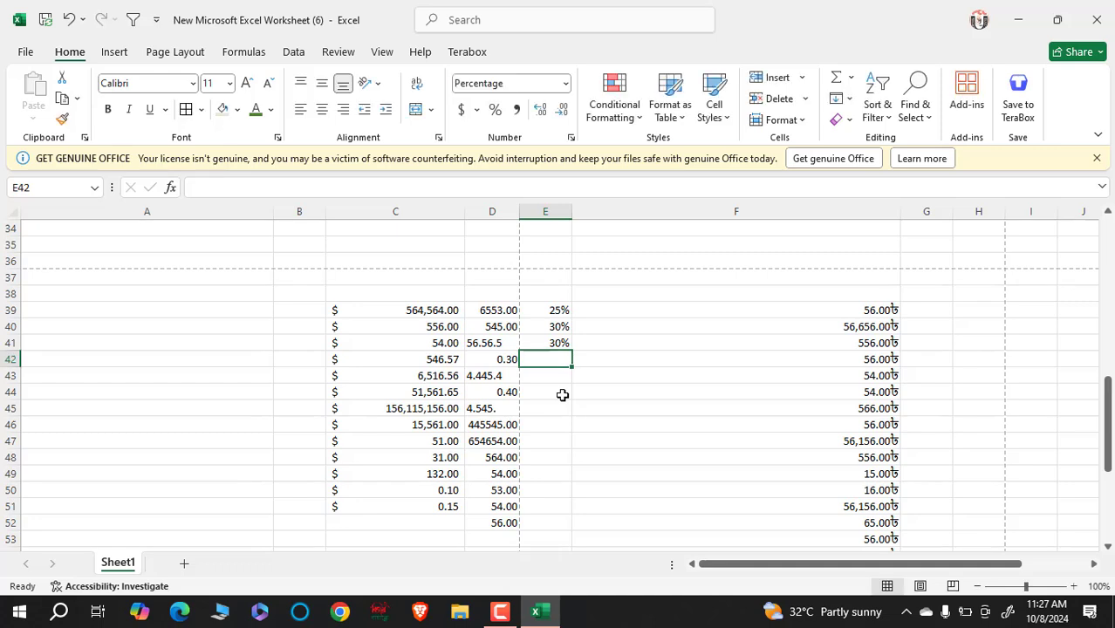
text(45)
key(Return)
- Enter 55464%, 56165%, 561%, 0%, 16% and 156156% into E43:E48
text(55464)
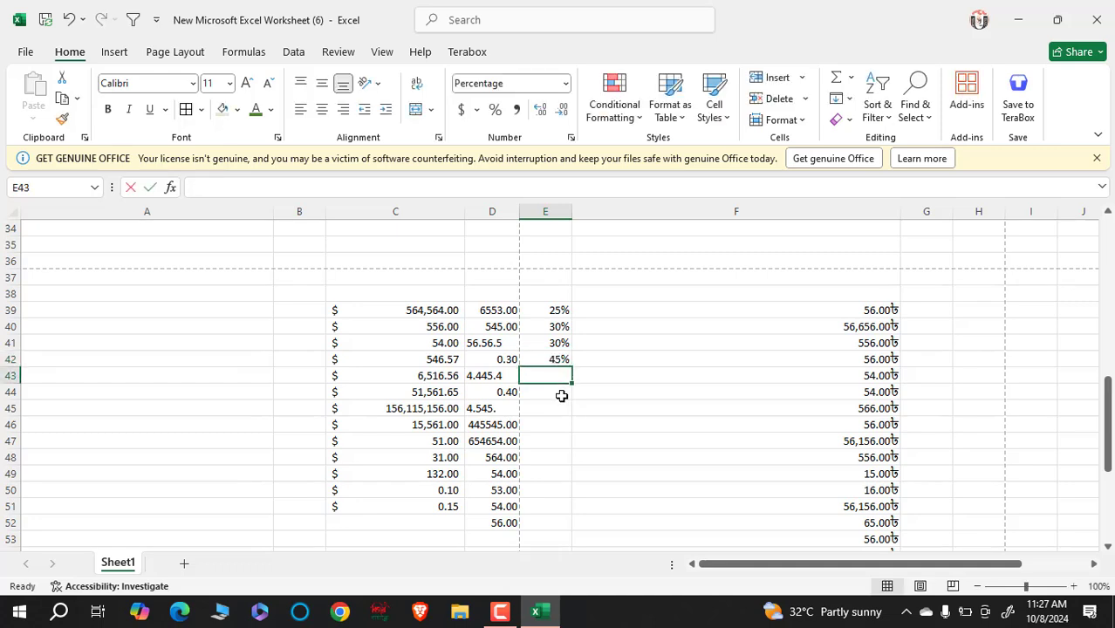
key(Return)
text(56165)
key(Return)
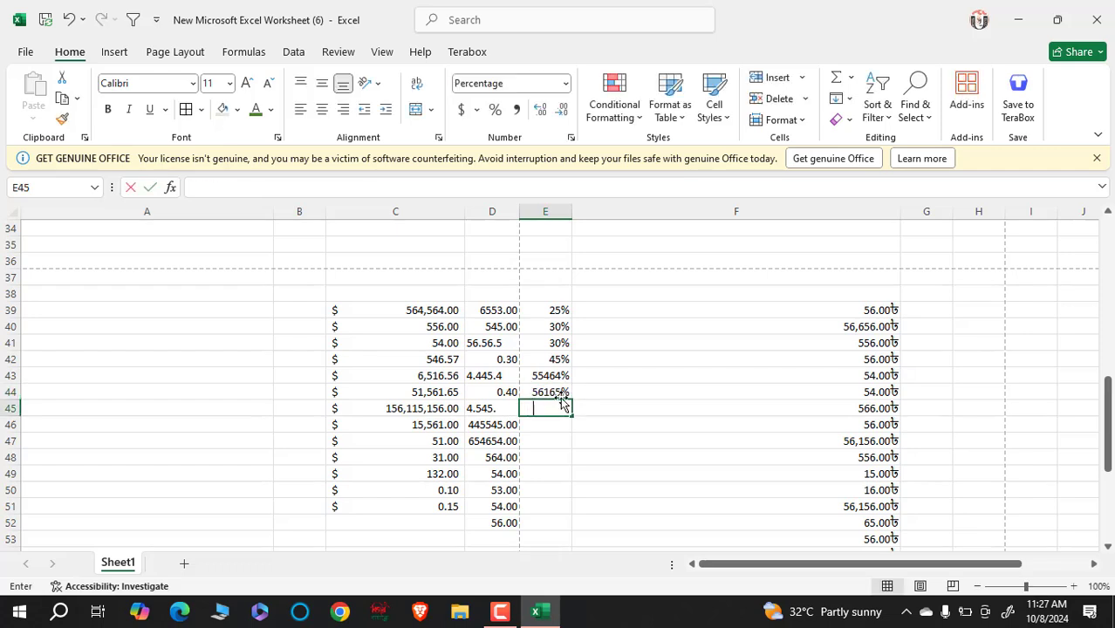
text(561)
key(Return)
text(5)
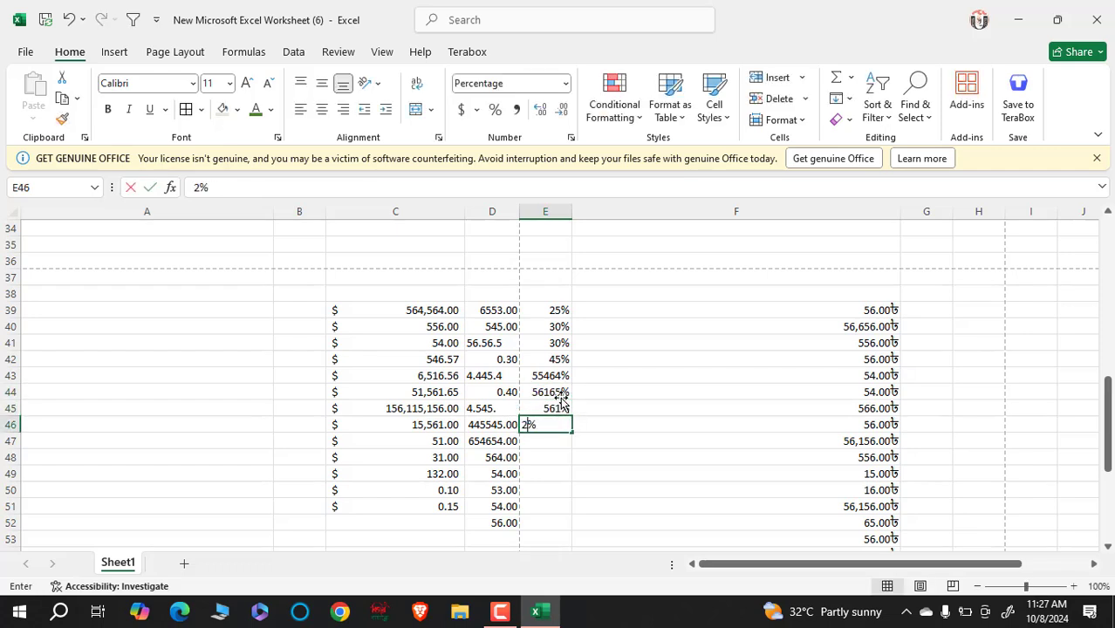
key(BackSpace)
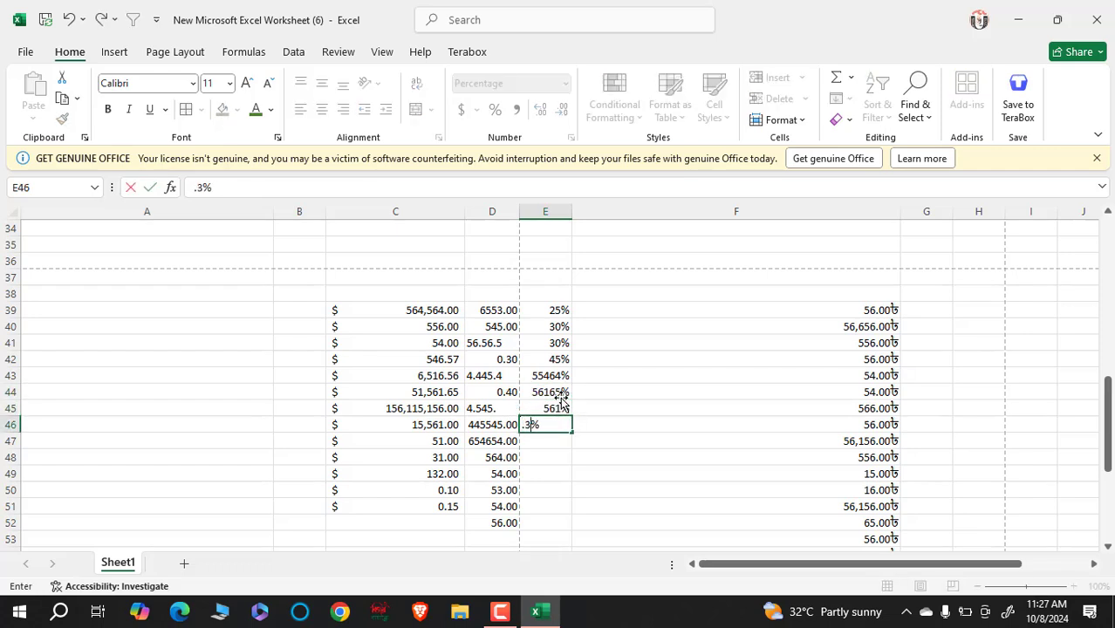
key(Return)
text(16)
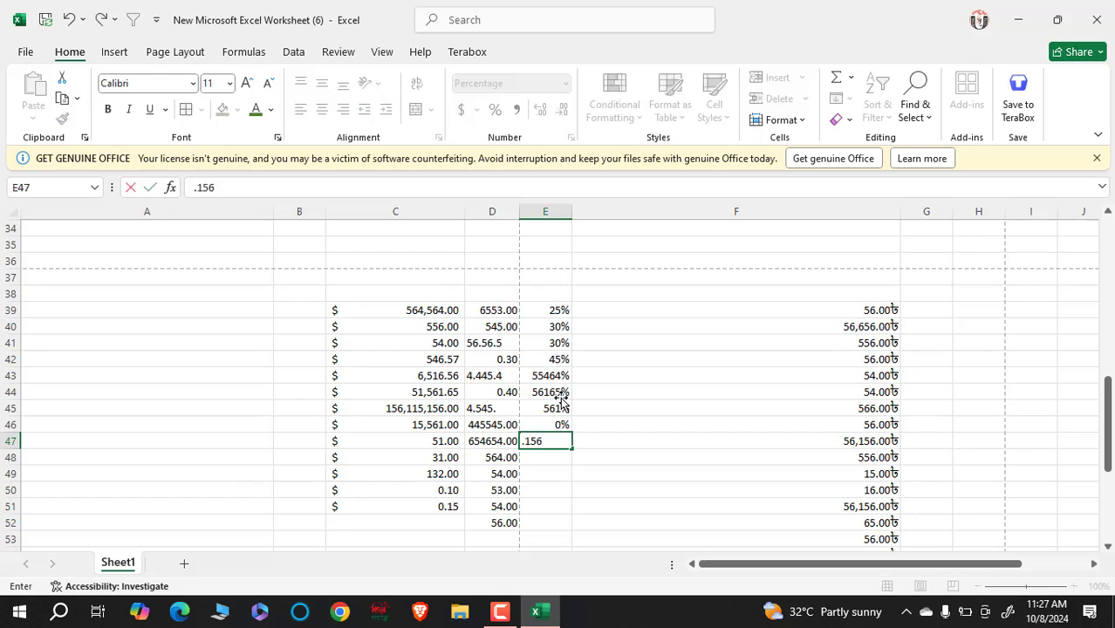
key(Return)
text(156156)
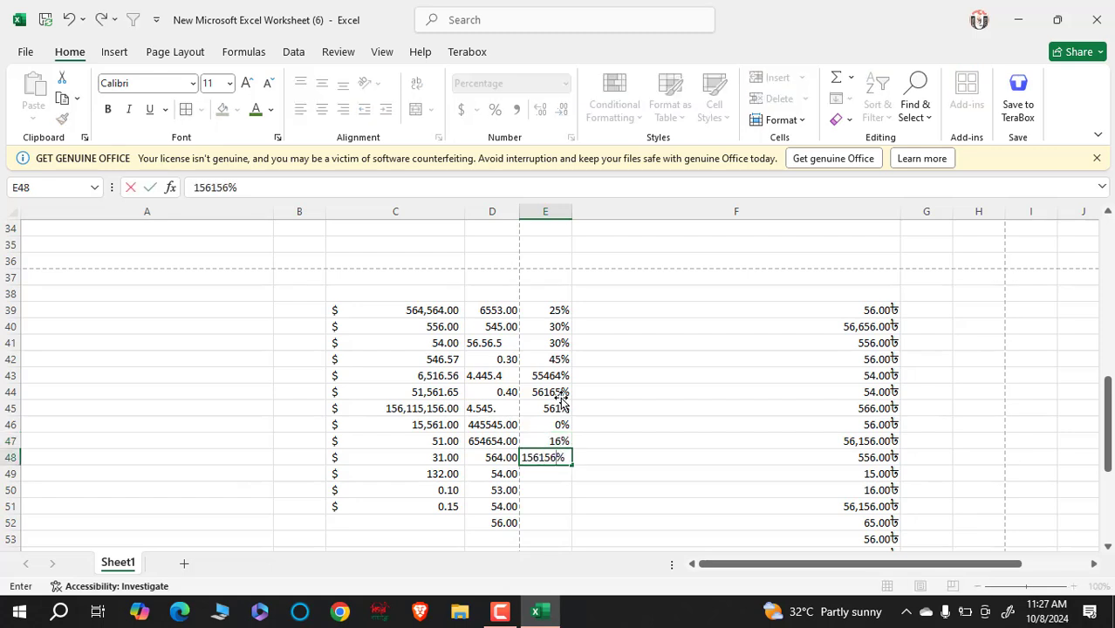
key(Return)
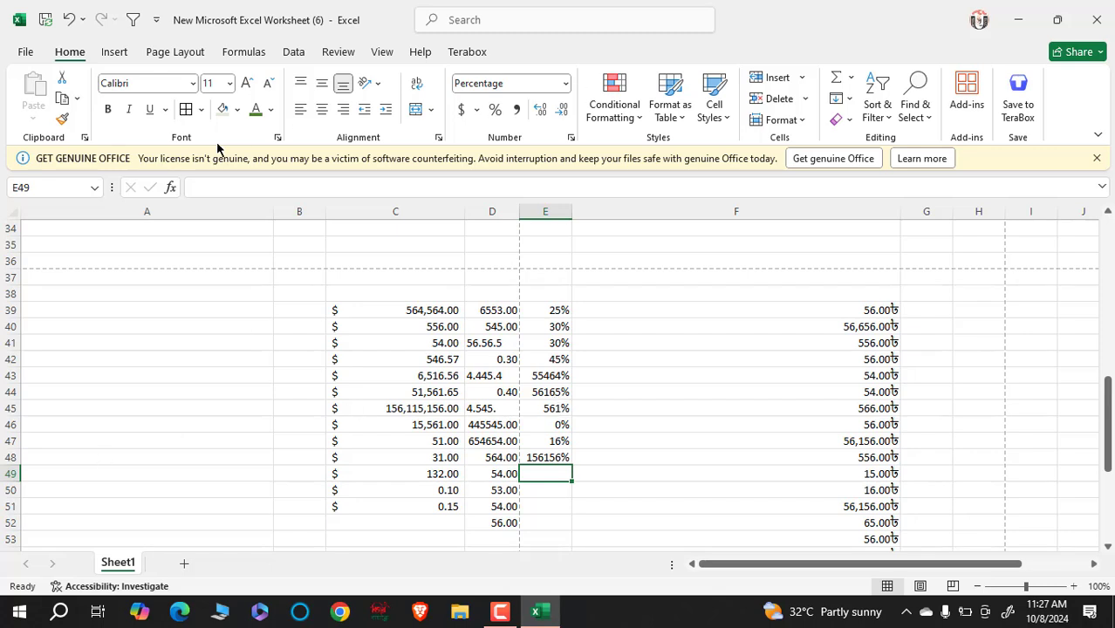
- Widen column E to fit the percentages, then select and deselect block B37:F53
drag(574, 214, 625, 218)
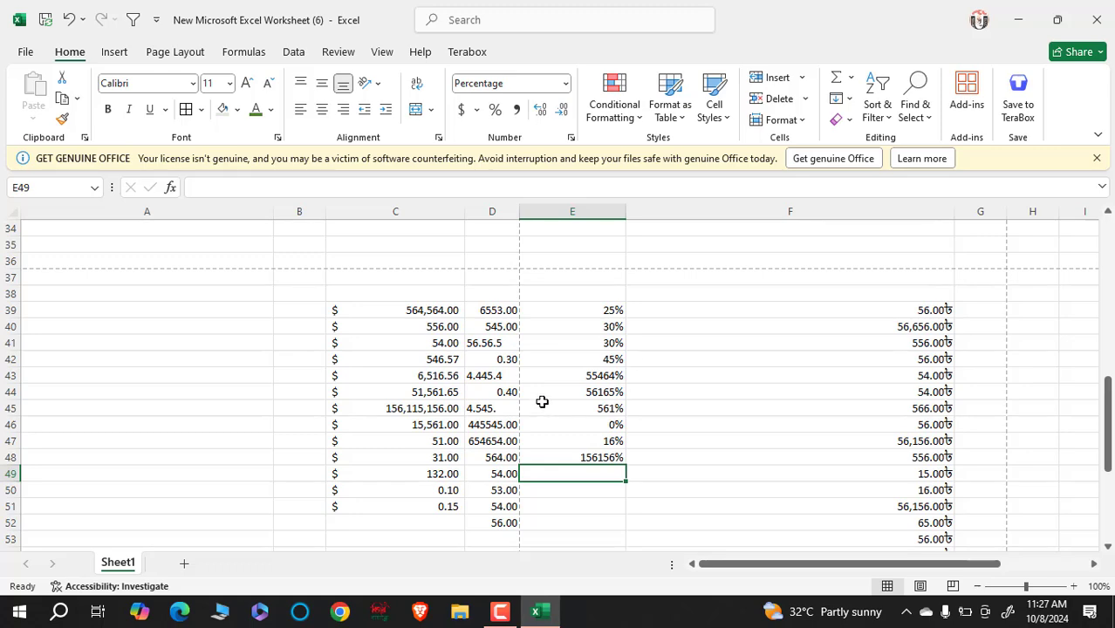
scroll(542, 399, down, 1)
scroll(548, 385, up, 1)
drag(306, 281, 932, 547)
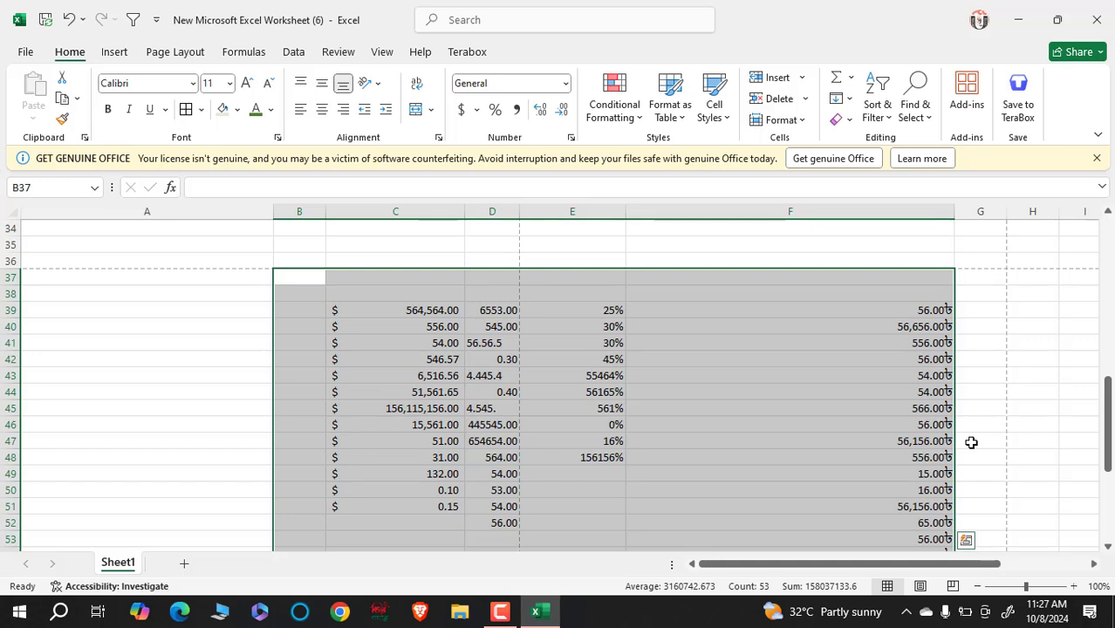
click(4, 622)
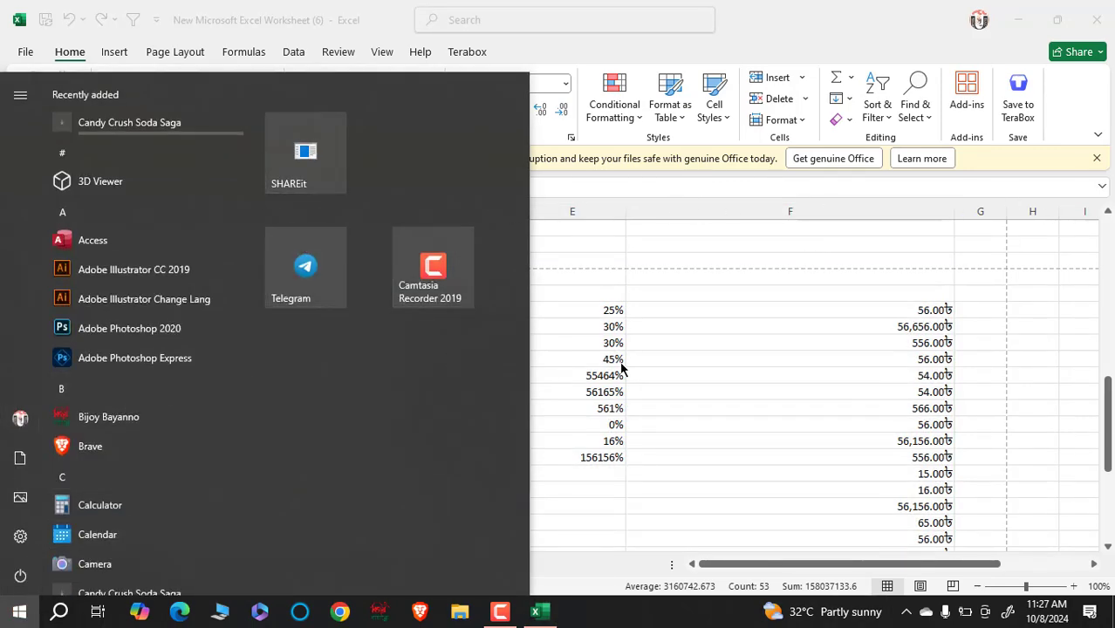
click(725, 344)
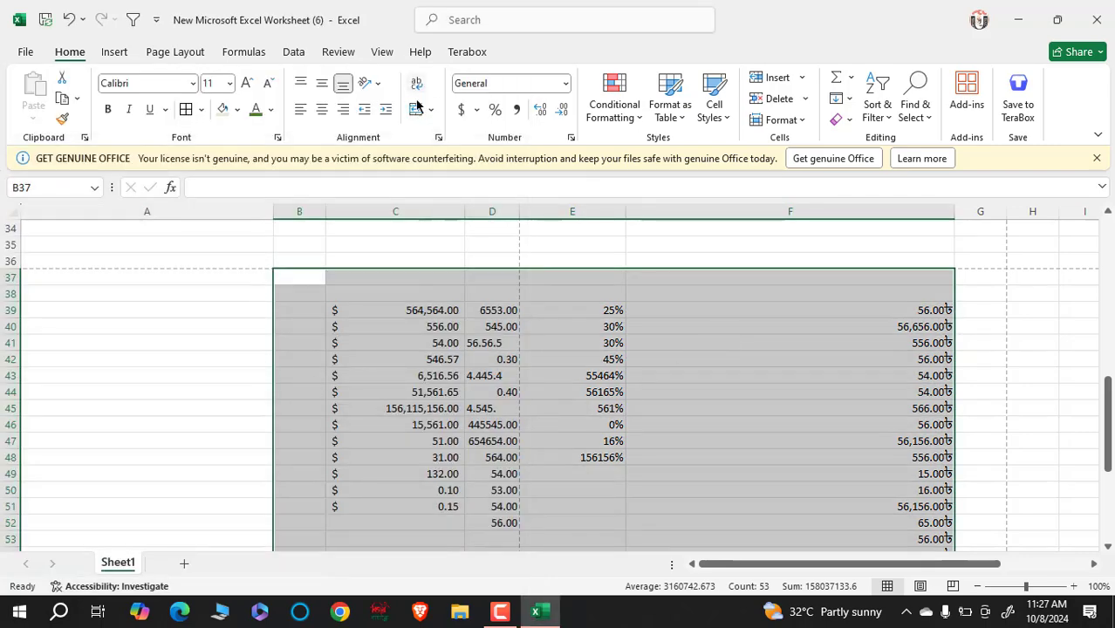
click(478, 389)
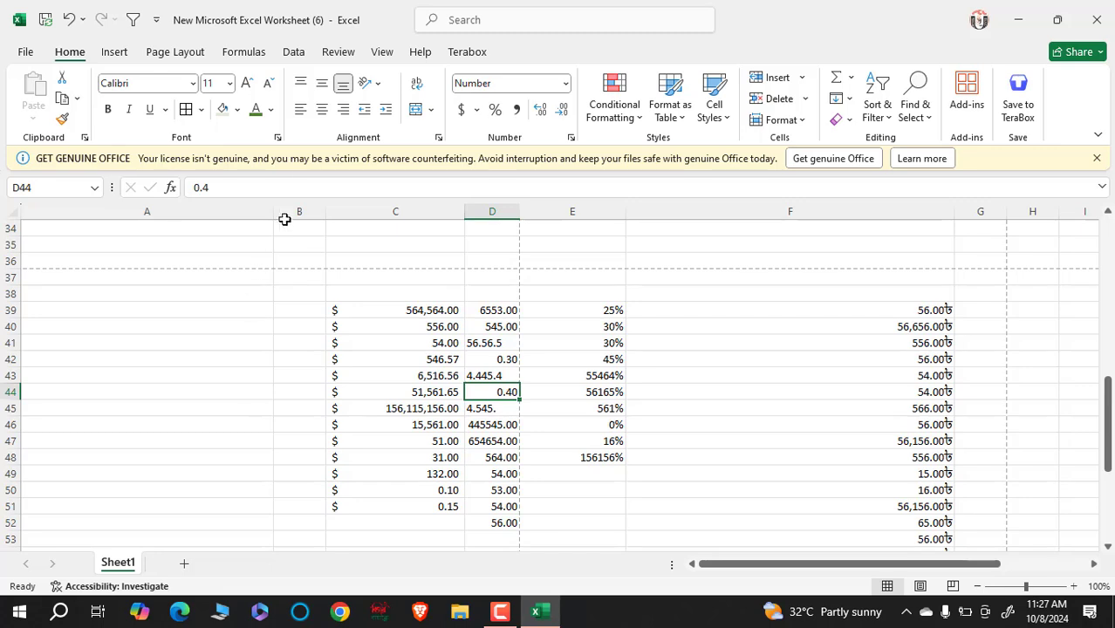
- Narrow column A to a width of 35.57
drag(272, 212, 228, 227)
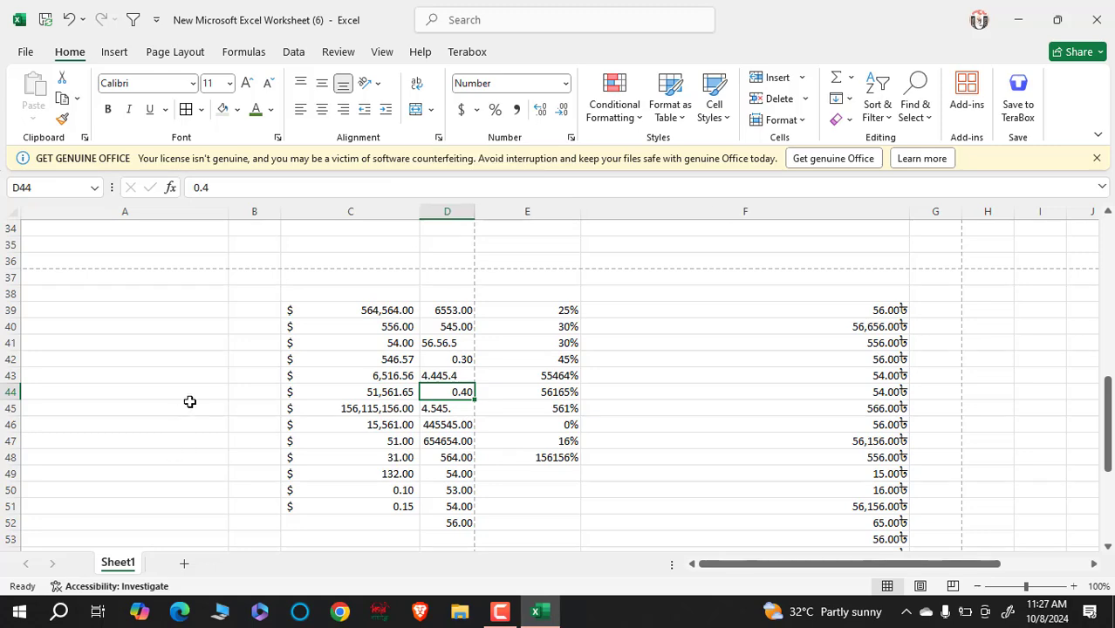
scroll(214, 397, down, 3)
scroll(213, 397, down, 3)
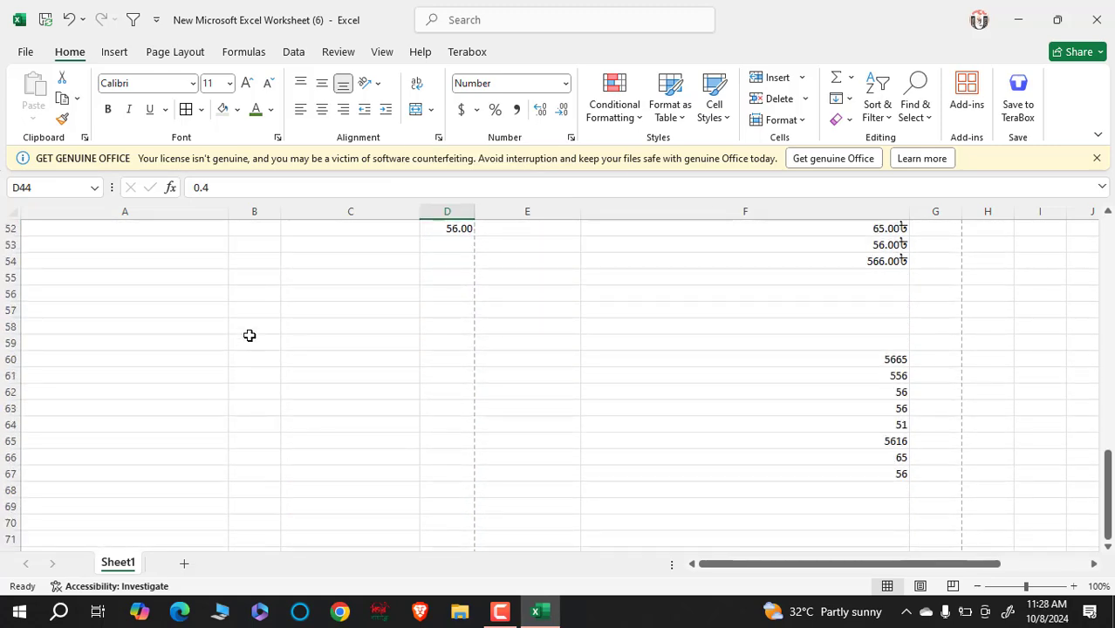
- In B54, clear the random test characters and type a person's long full name
click(260, 261)
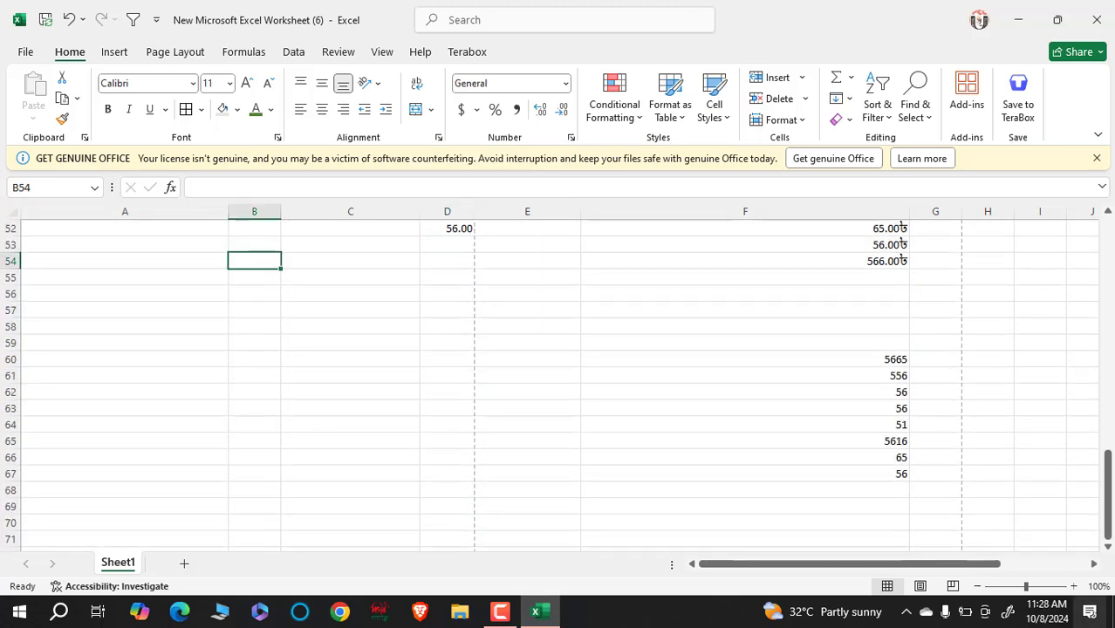
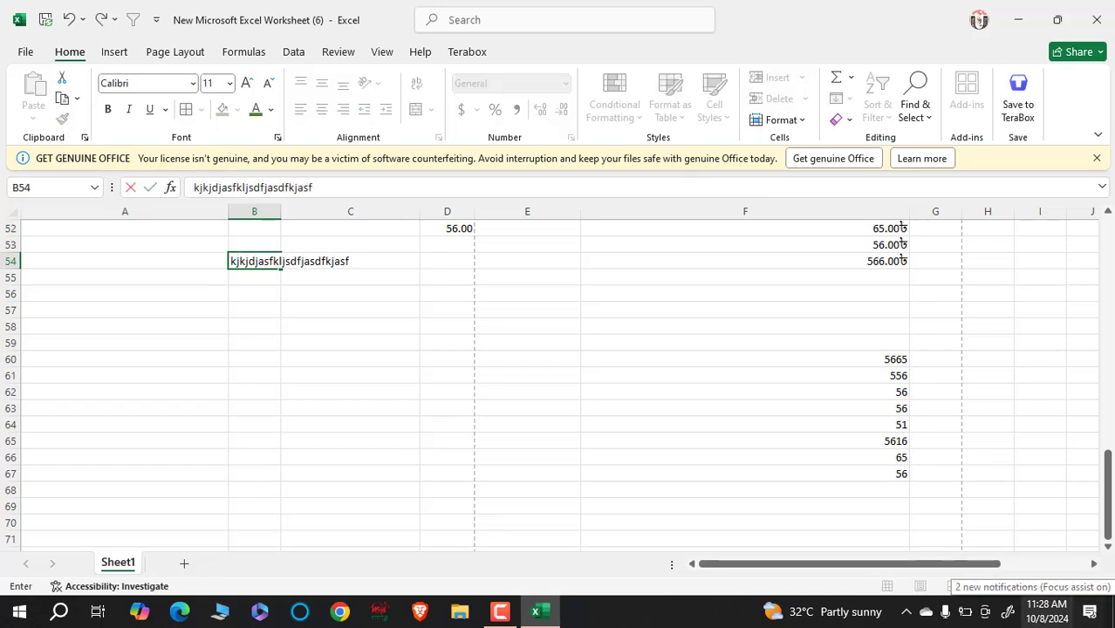
key(BackSpace)
key(BackSpace)
key(BackSpace)
key(BackSpace)
key(BackSpace)
key(BackSpace)
key(BackSpace)
key(BackSpace)
key(BackSpace)
key(BackSpace)
key(BackSpace)
key(BackSpace)
key(BackSpace)
key(BackSpace)
key(BackSpace)
key(BackSpace)
key(BackSpace)
key(BackSpace)
key(BackSpace)
key(BackSpace)
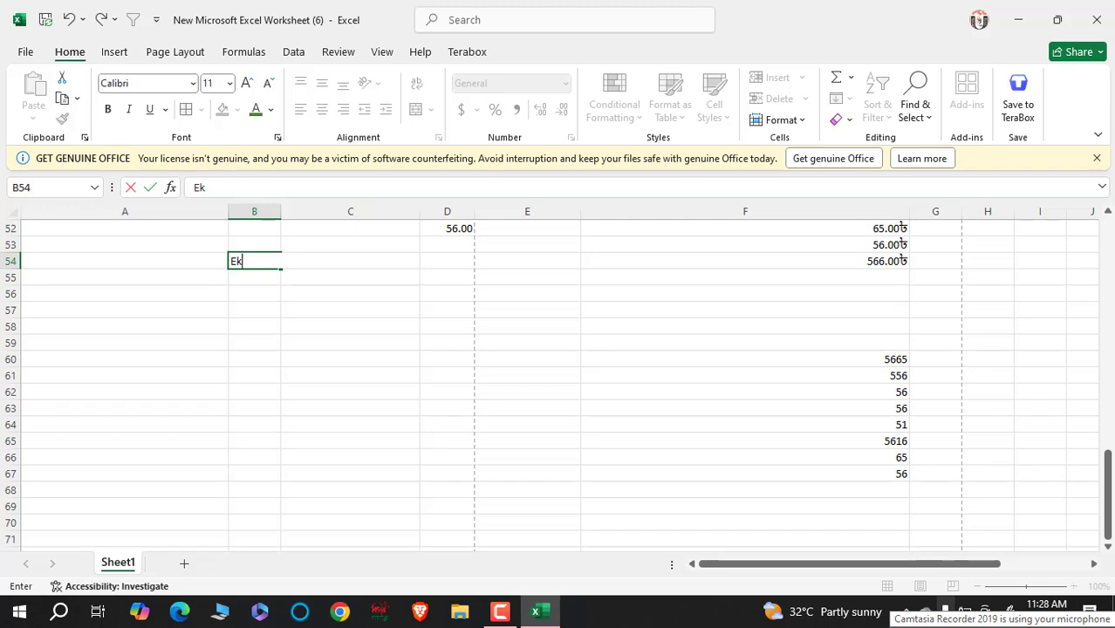
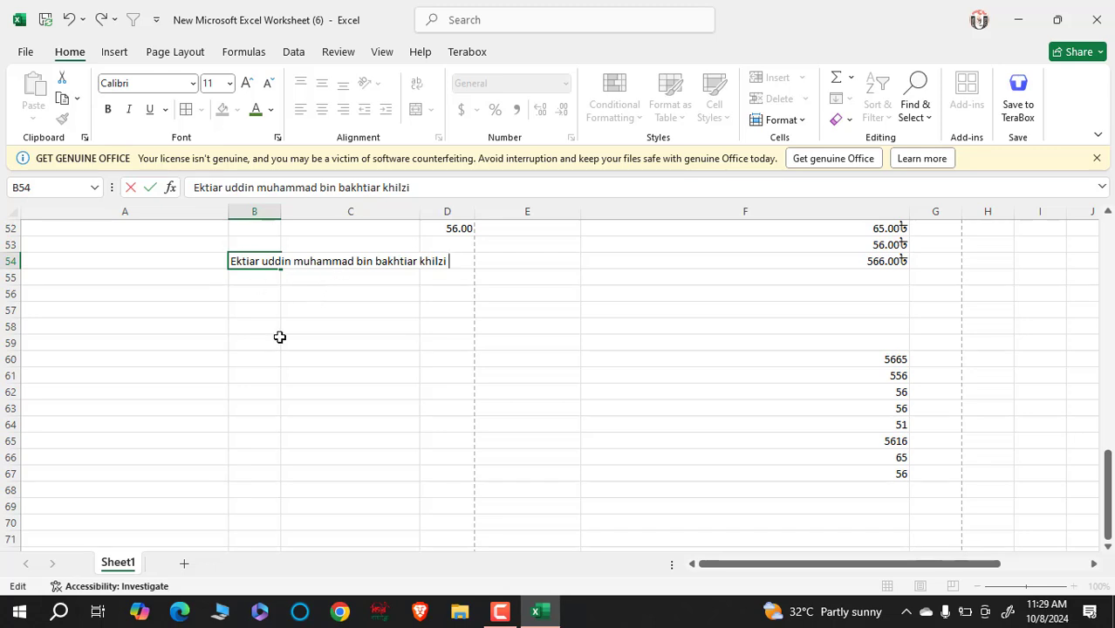
- Commit the long name in B54, trying out column A, column B and row 54 selections, ending on column B
click(360, 459)
click(262, 263)
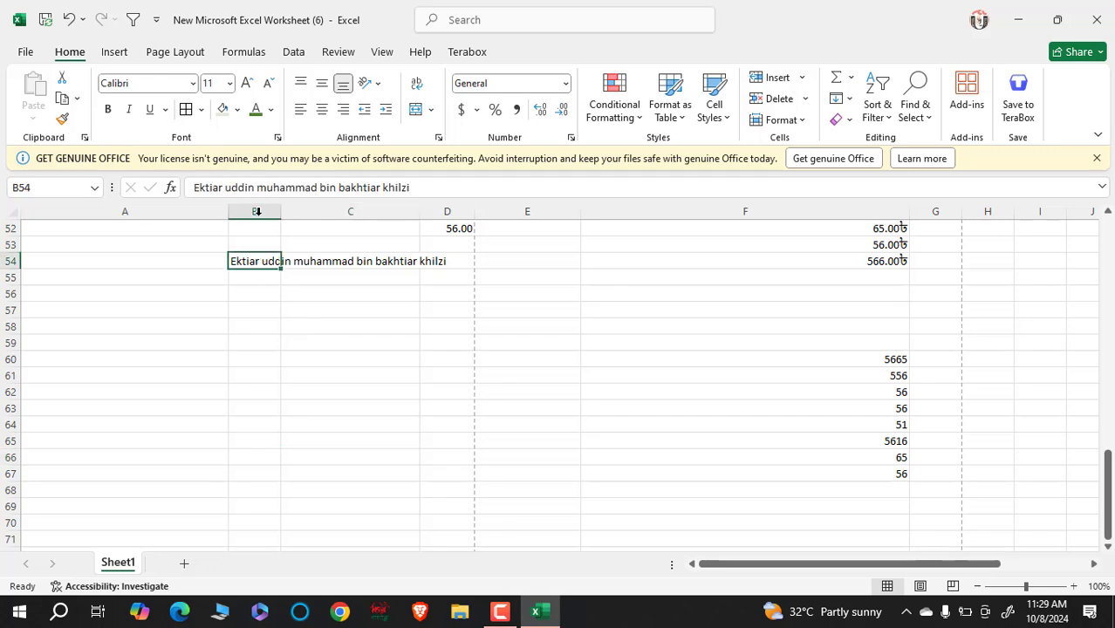
click(261, 211)
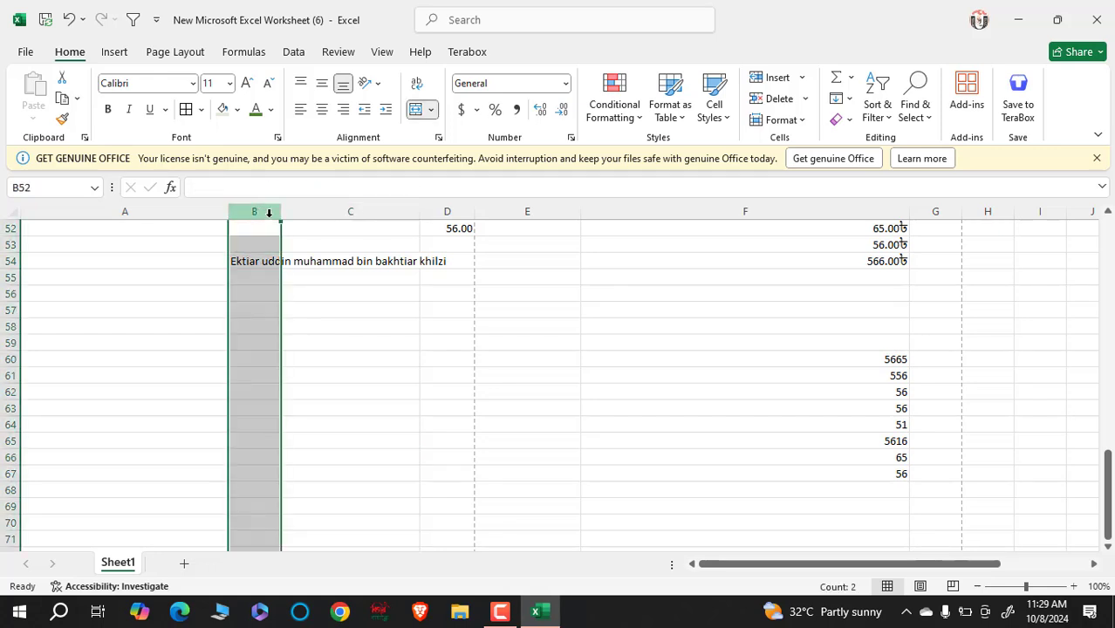
click(365, 352)
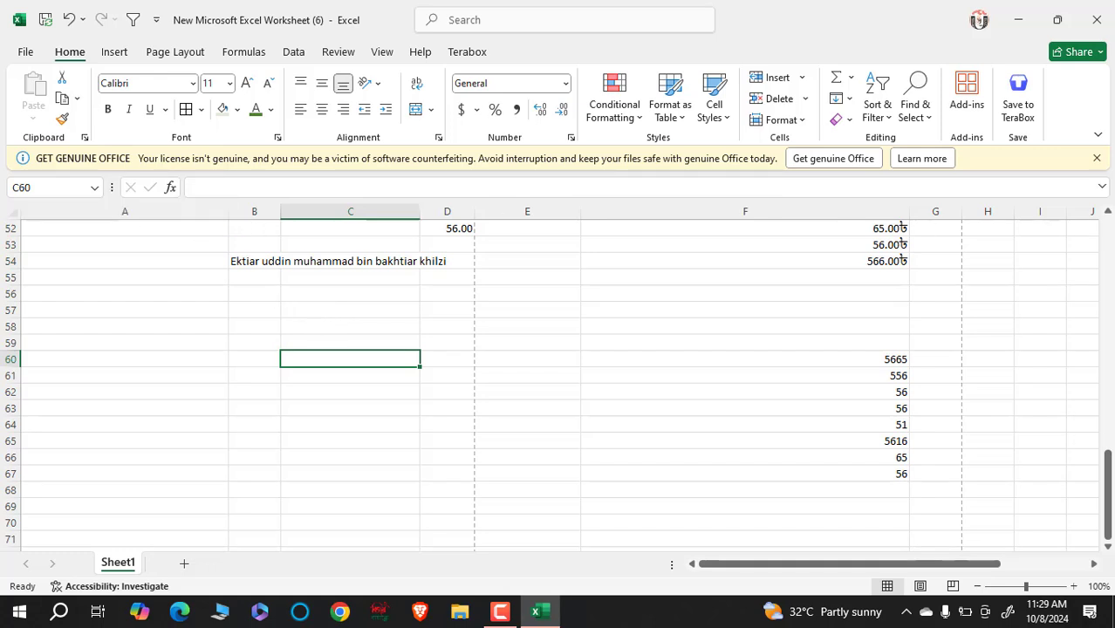
click(173, 211)
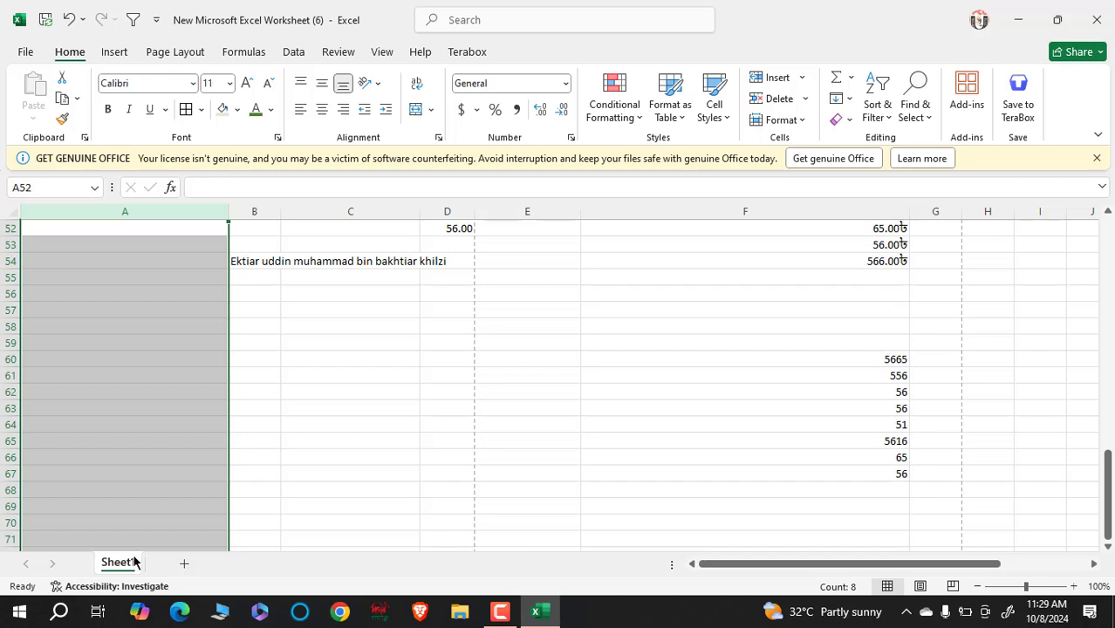
click(8, 261)
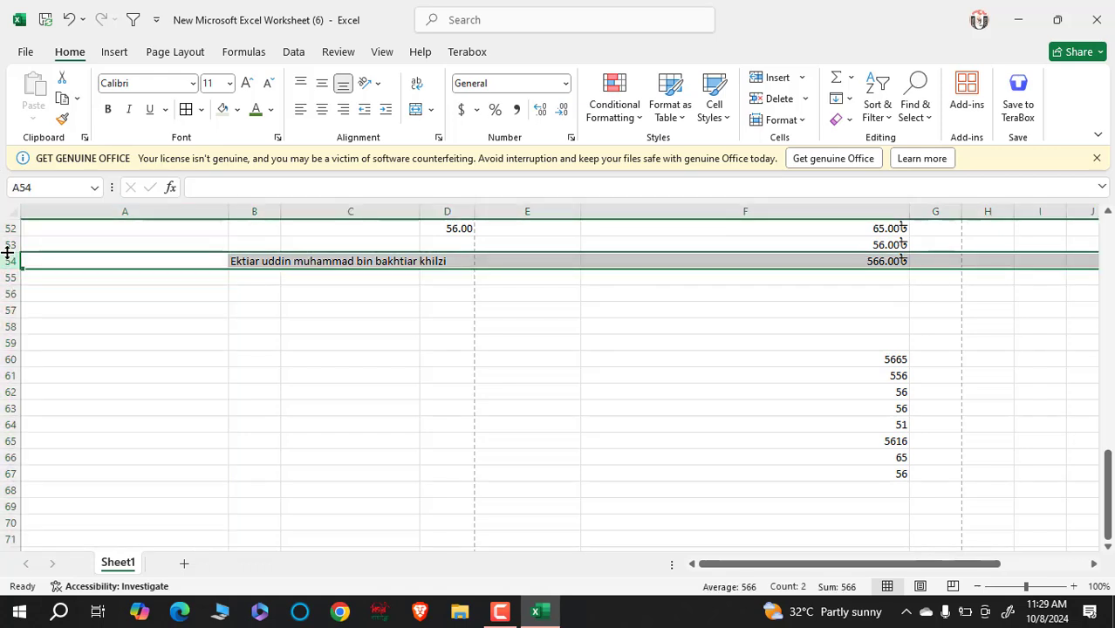
click(266, 211)
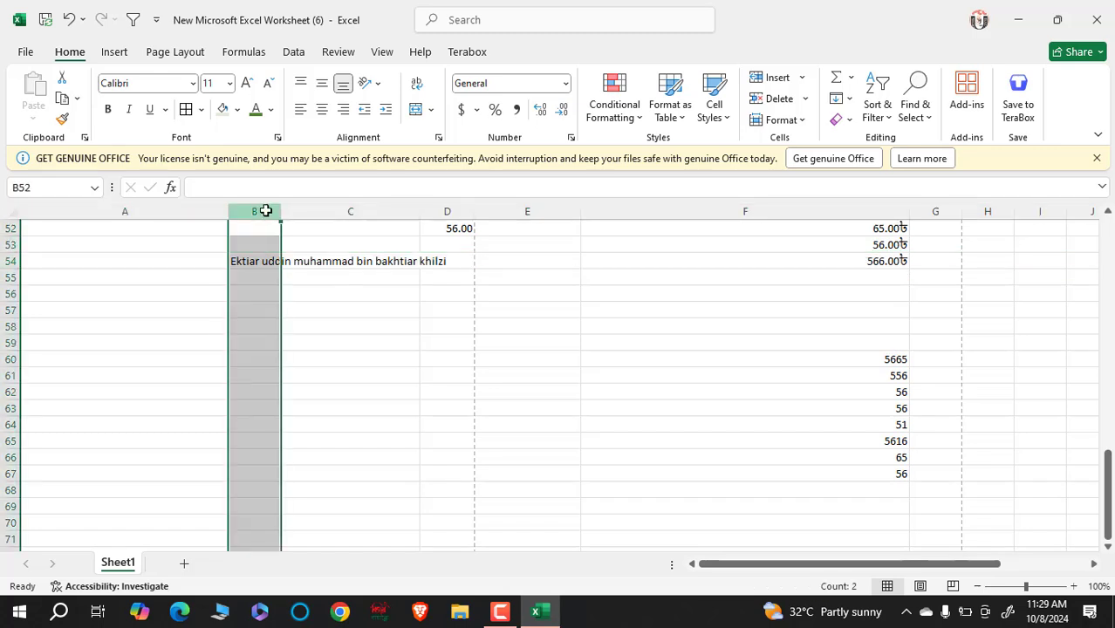
- Turn on Wrap Text for column B and widen it so the name fits on three lines
click(416, 84)
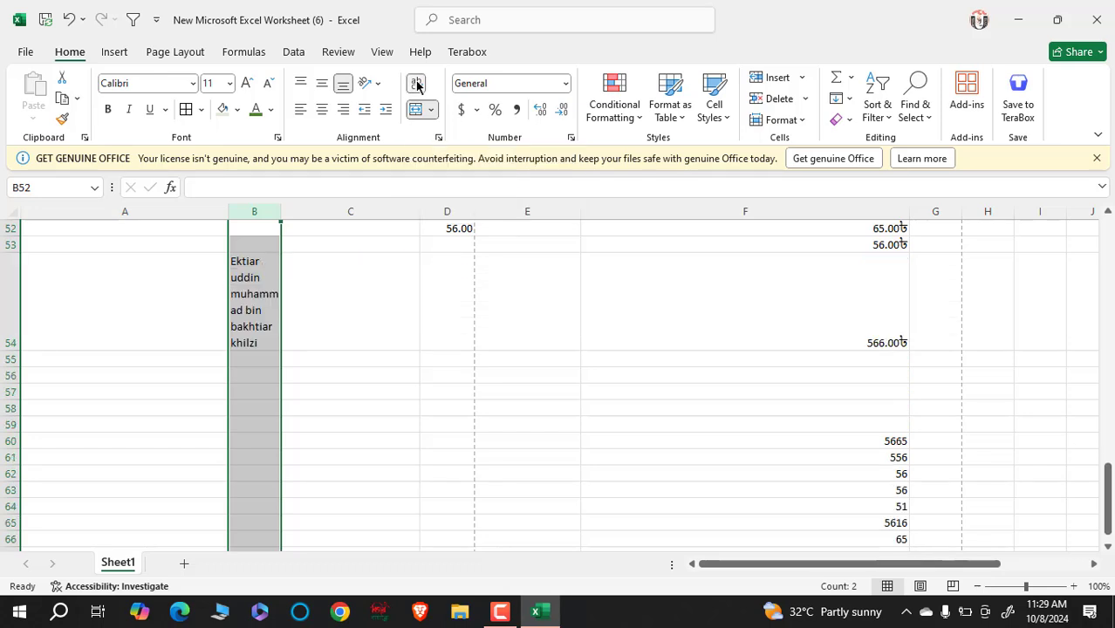
drag(281, 212, 329, 219)
click(311, 326)
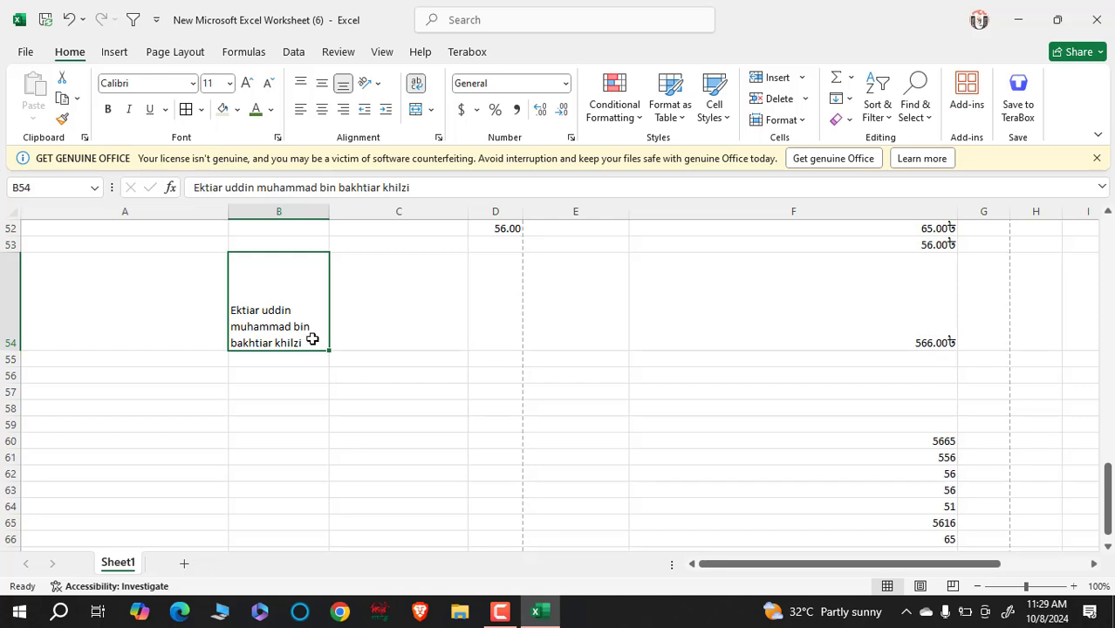
- Fill B55–B57, B59 and B60 with long gibberish test text, leaving B58 empty
click(295, 357)
text(sjfsdklfjskldjfklsd)
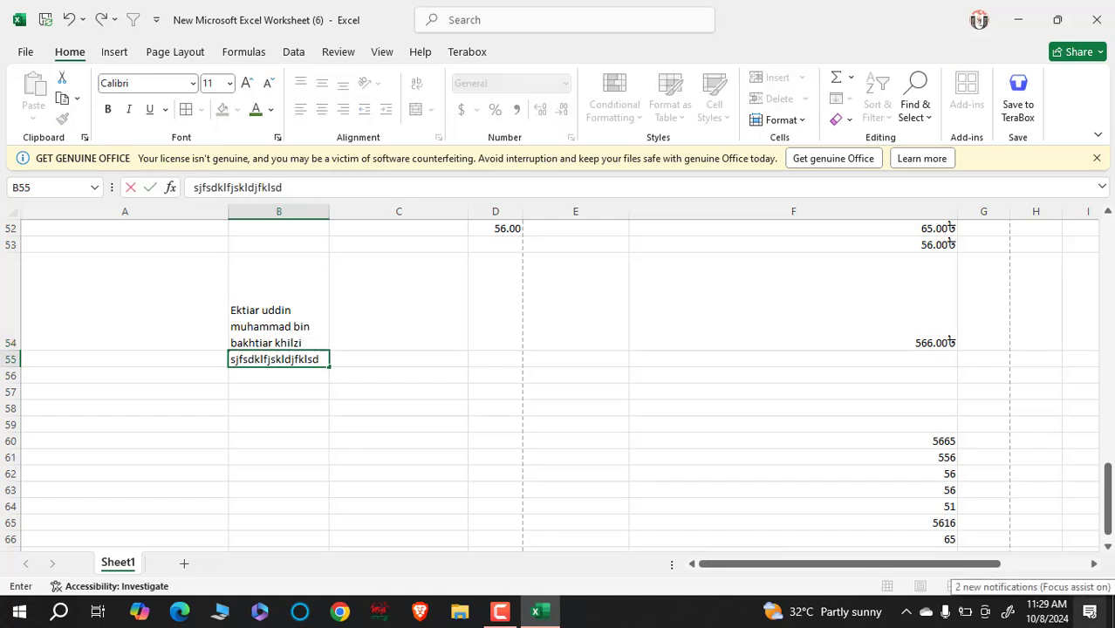
text(jfjsdfkjsdfkljsdklfjsdklfjklsdjfksdfjsdklfjsd;klfjksdfjksdjfsdkfjklsdfjsdfjklsdfjklsdjfsd)
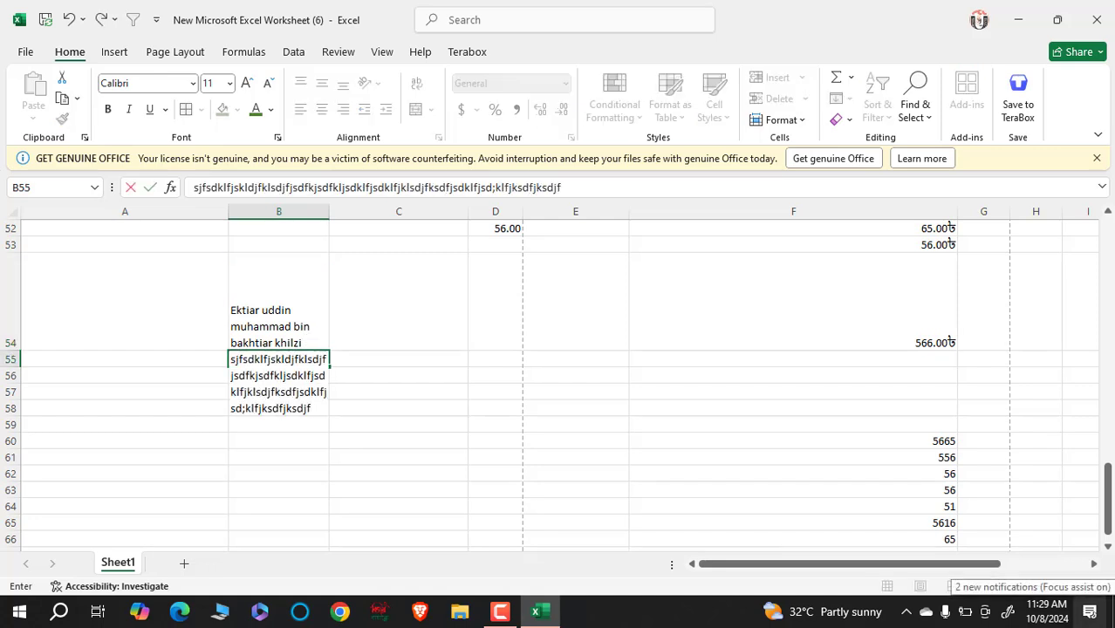
key(Return)
text(klsdfjskldfjsdklfj)
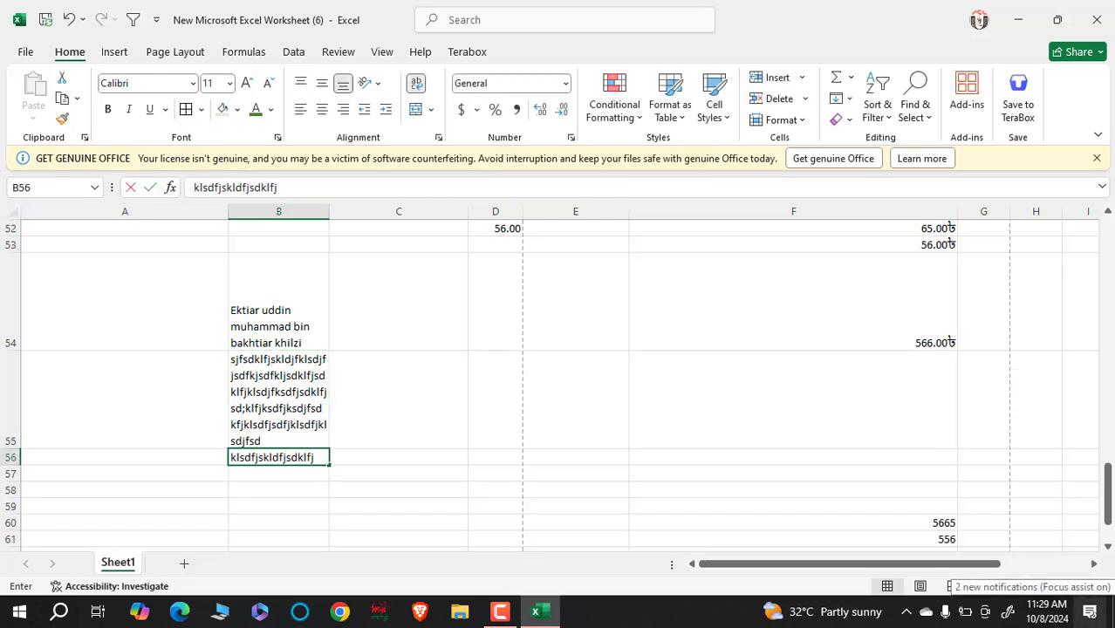
text(sdkljsdklfjksdfjsdfjsdjfsdkfjsdfjfsdkfsdfjsdkjfsdkf)
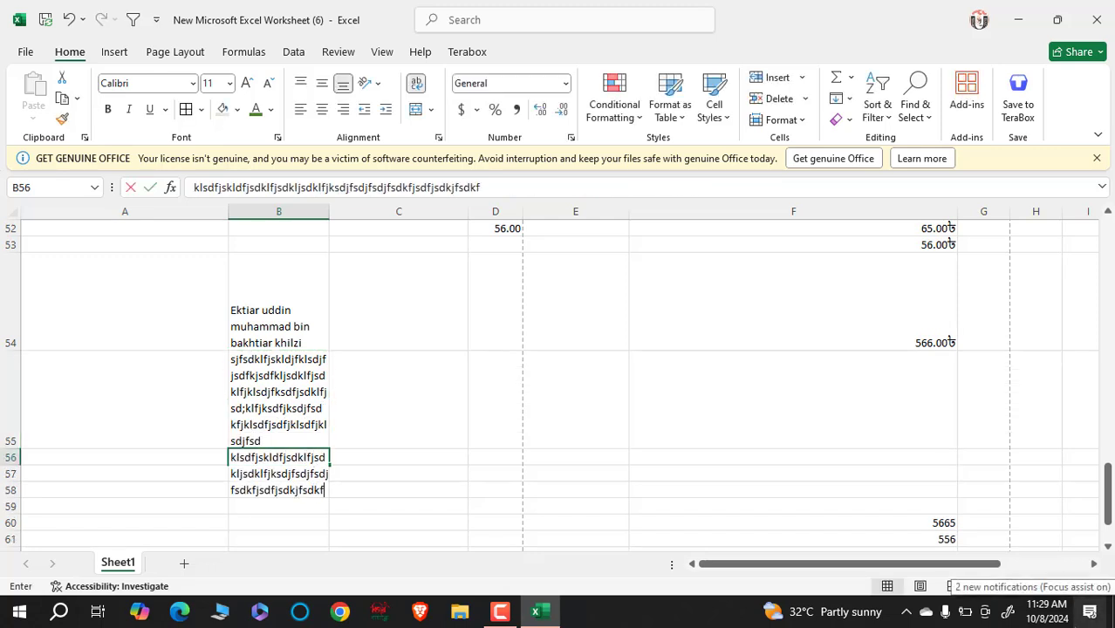
key(Return)
text(sdfklsjdfksdjfkljsdk;fjsdklfjsdklfjsdklfj)
key(Return)
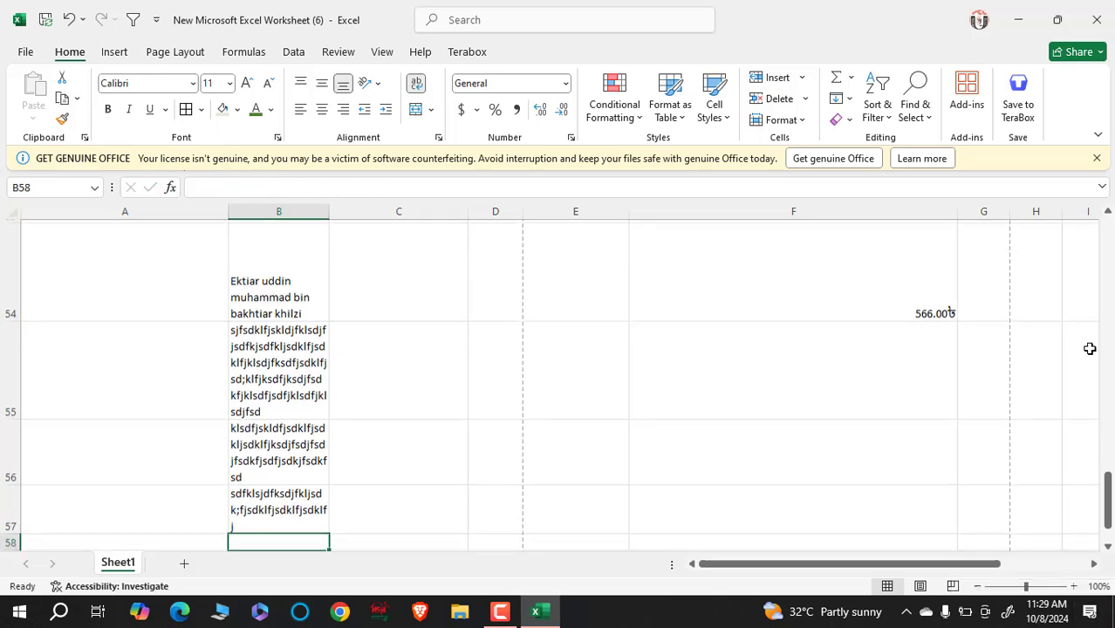
key(Return)
text(fjsdkfjsdklfjsd;klfjlsdkfjklsdjf)
key(Return)
text(sdfjsdkjfsdjfjdksjfkjlk)
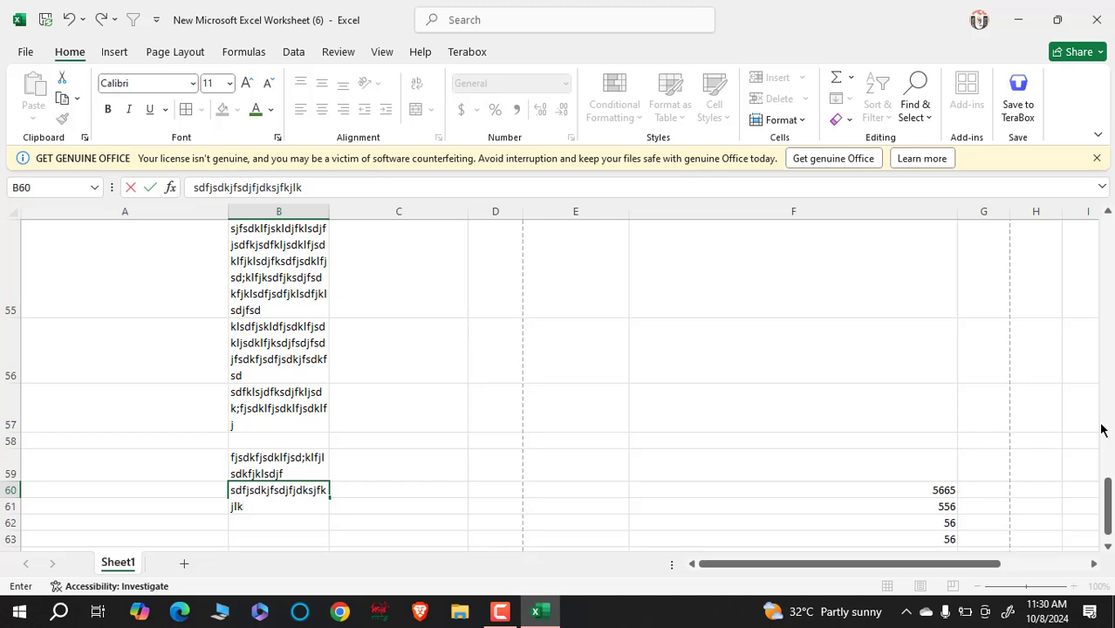
- Finish the B60 entry and select the Name, Roll and Father's Name table at the top
scroll(473, 356, up, 15)
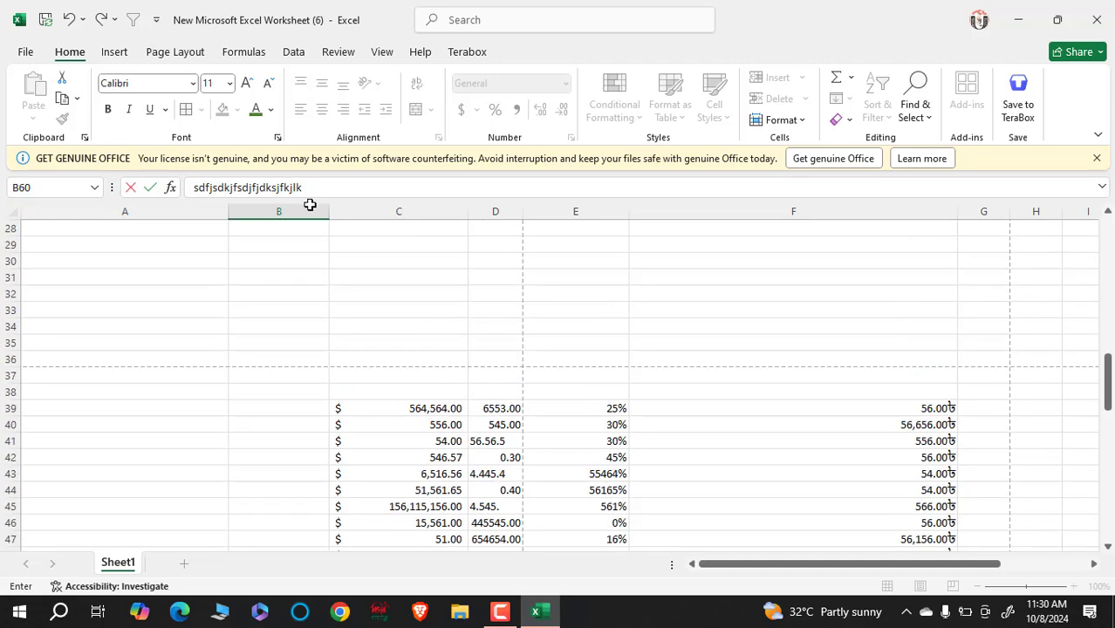
scroll(203, 318, up, 1)
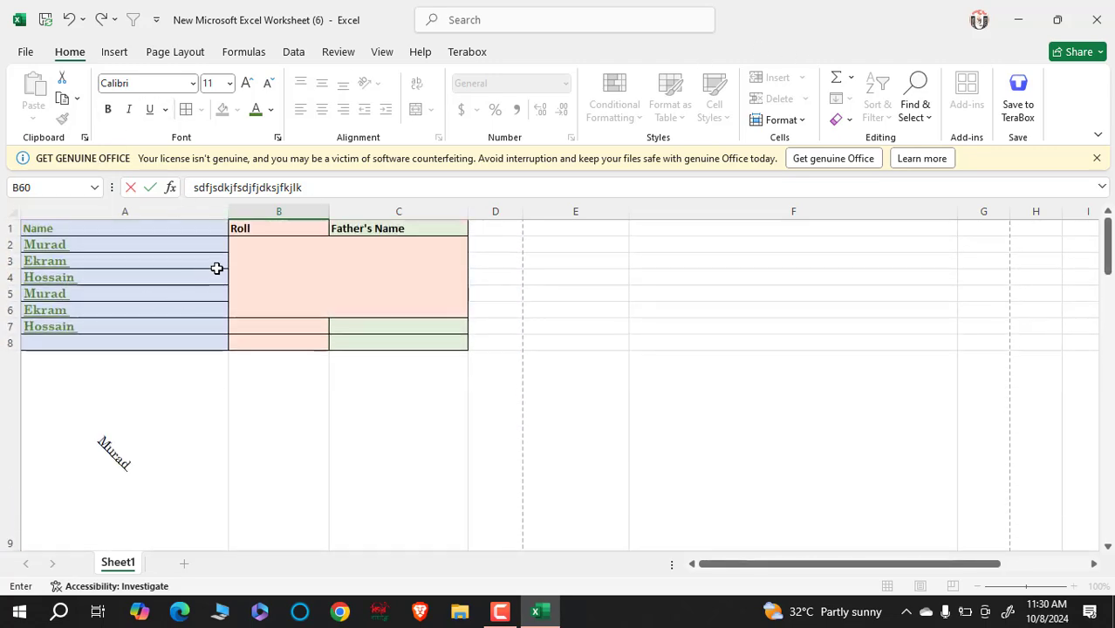
click(280, 275)
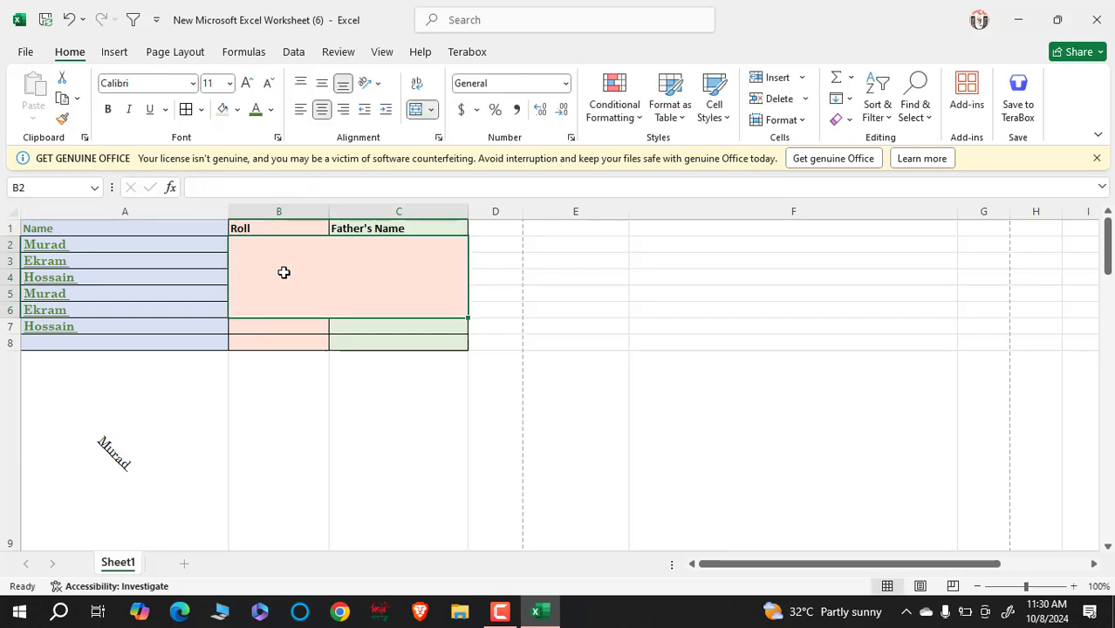
drag(156, 230, 331, 330)
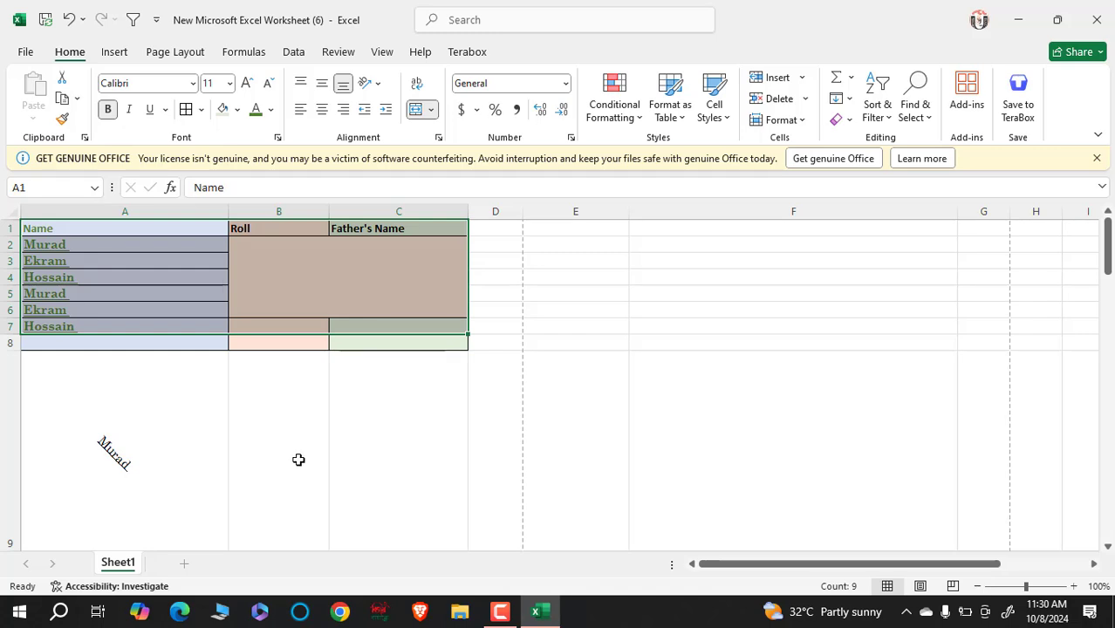
click(295, 494)
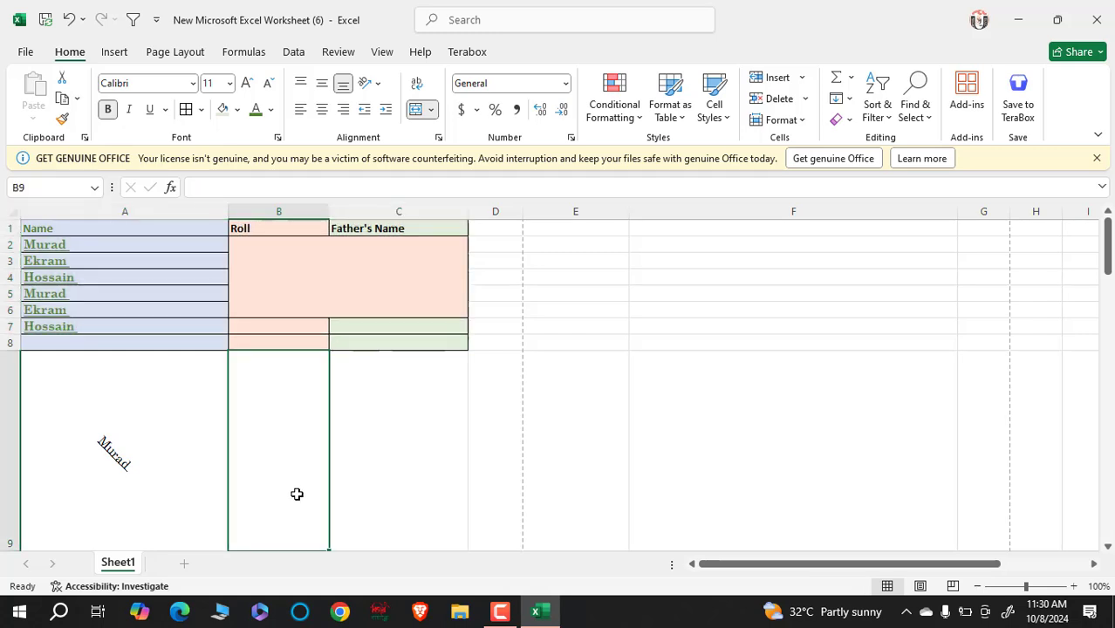
click(622, 448)
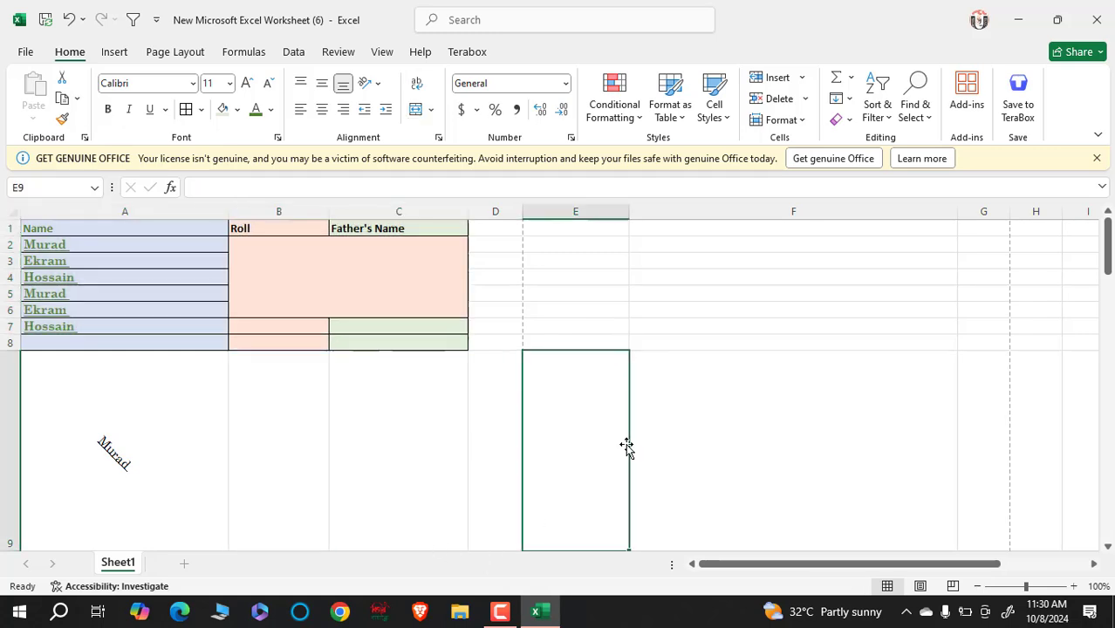
- Try selecting A9:D9 and a large A1:D55 block, then clear the selection
scroll(629, 450, down, 2)
scroll(629, 450, up, 2)
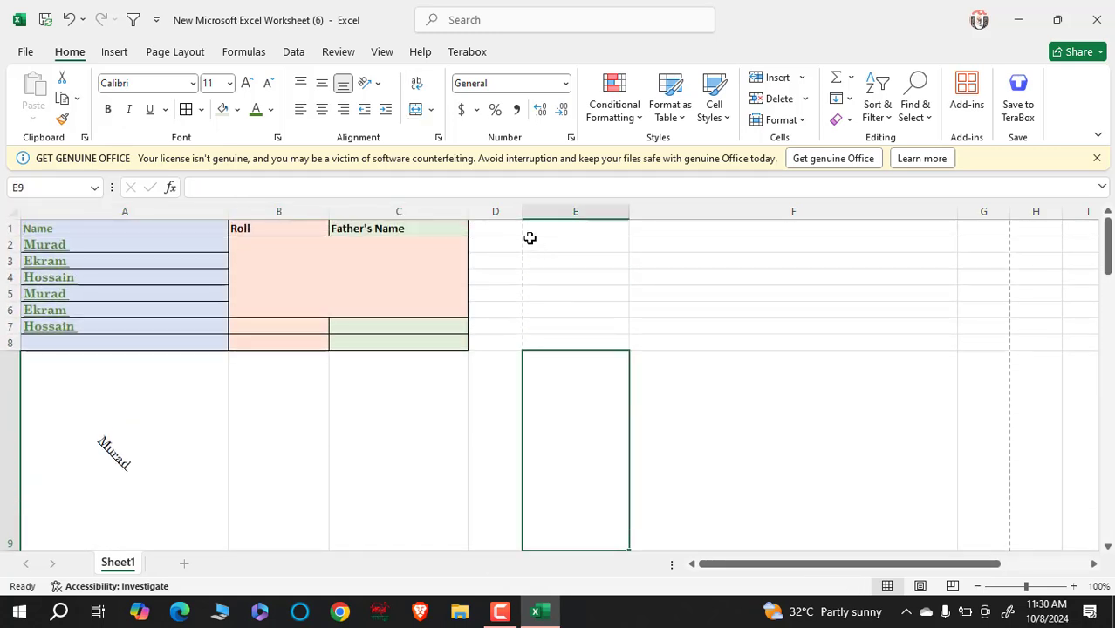
scroll(521, 336, down, 7)
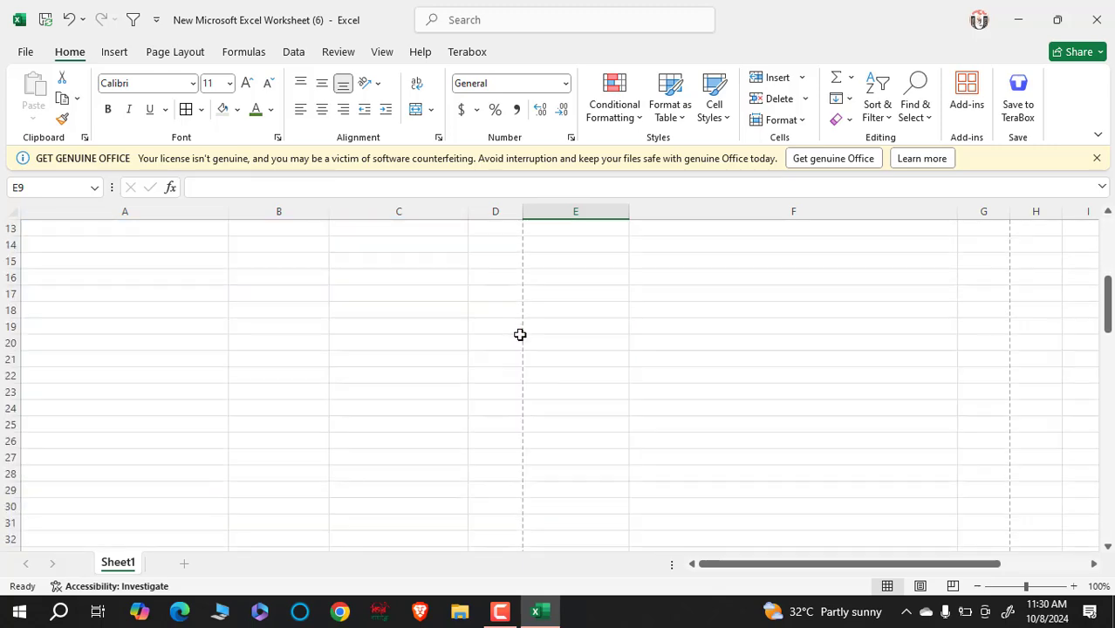
scroll(521, 342, down, 2)
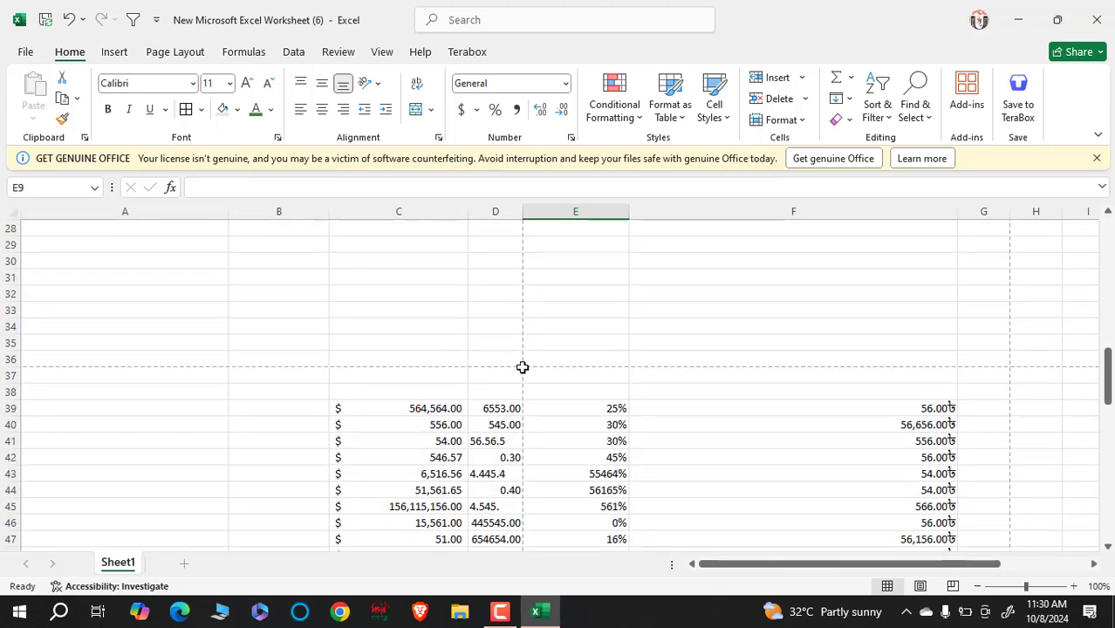
scroll(518, 370, down, 9)
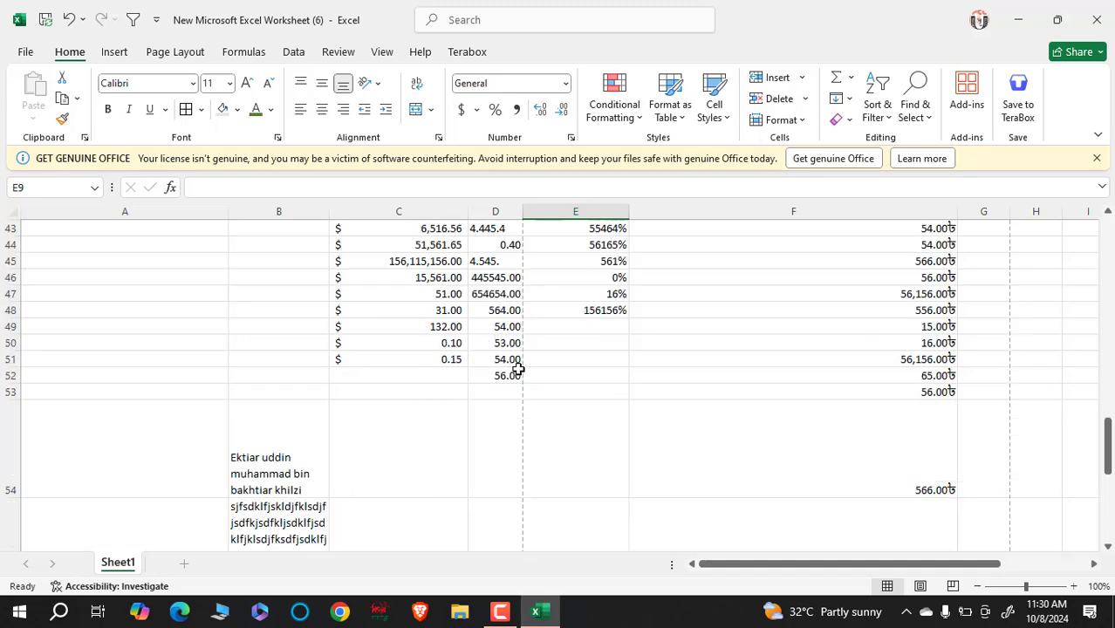
scroll(518, 369, down, 12)
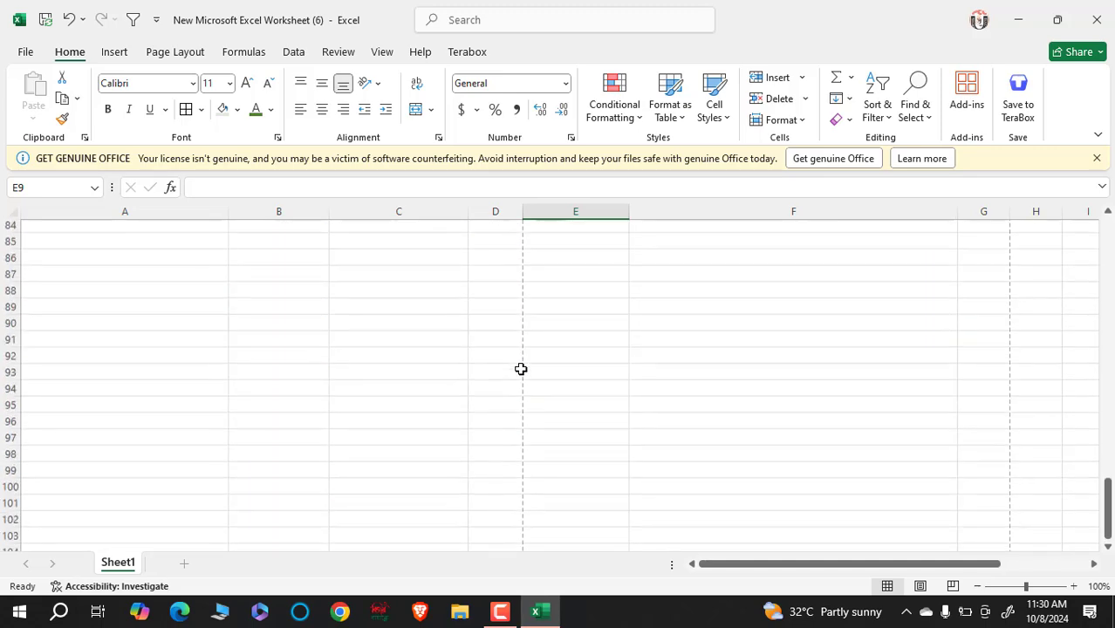
scroll(521, 370, down, 5)
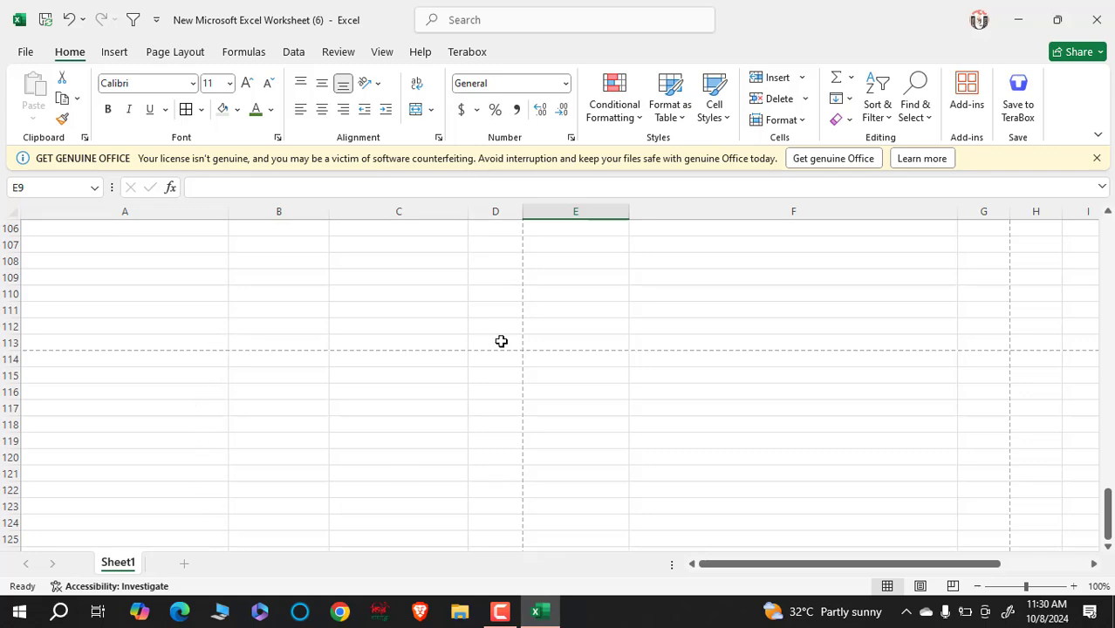
scroll(501, 335, up, 20)
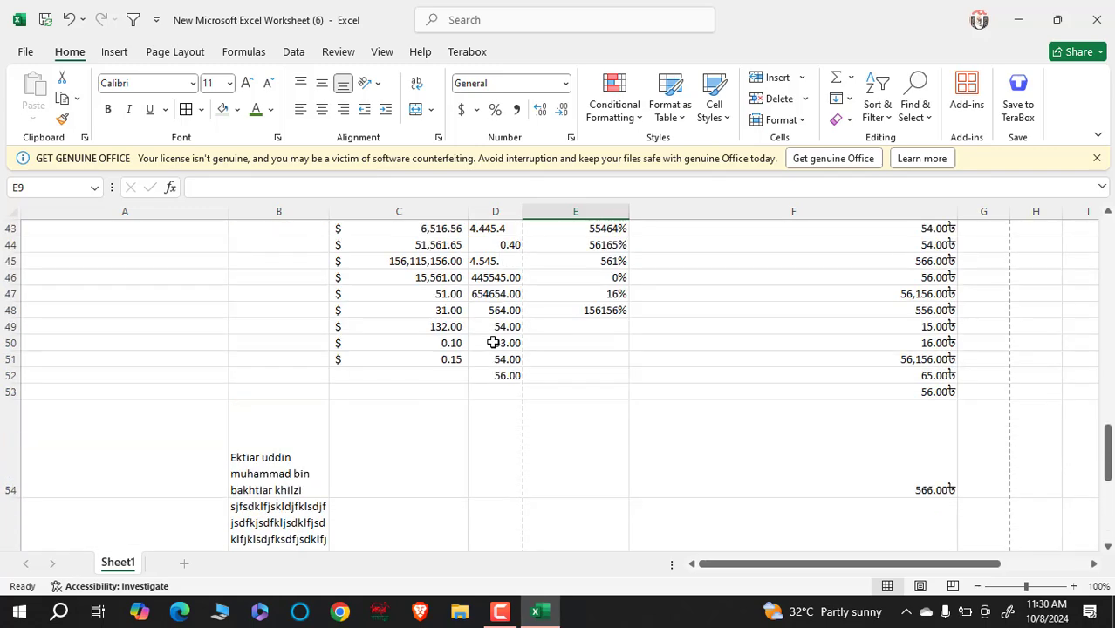
scroll(488, 343, up, 11)
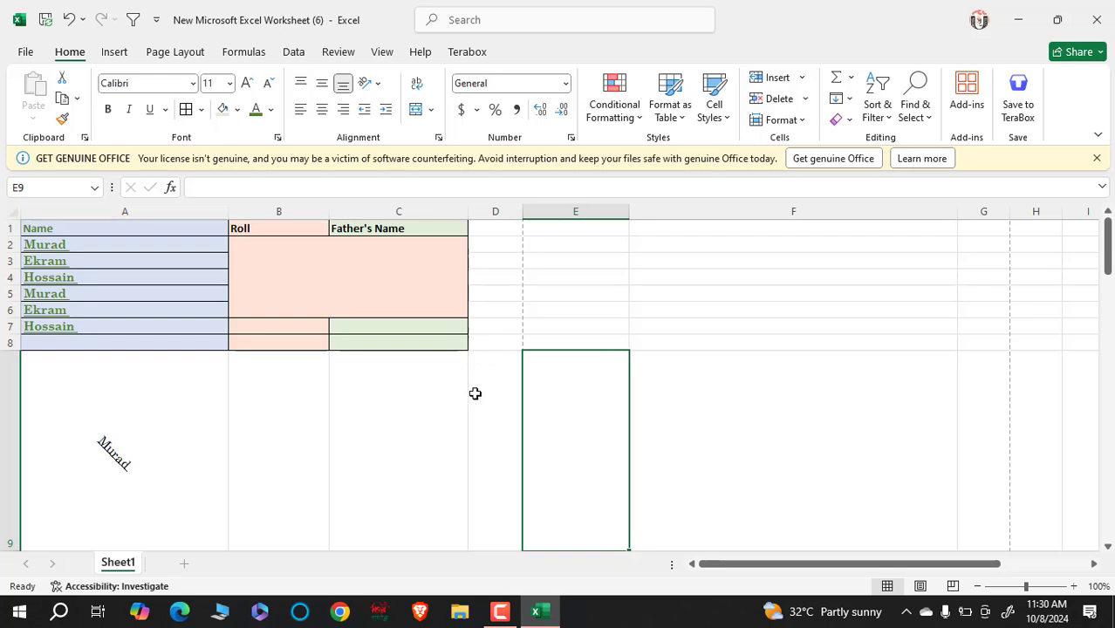
drag(473, 392, 103, 480)
scroll(347, 411, down, 6)
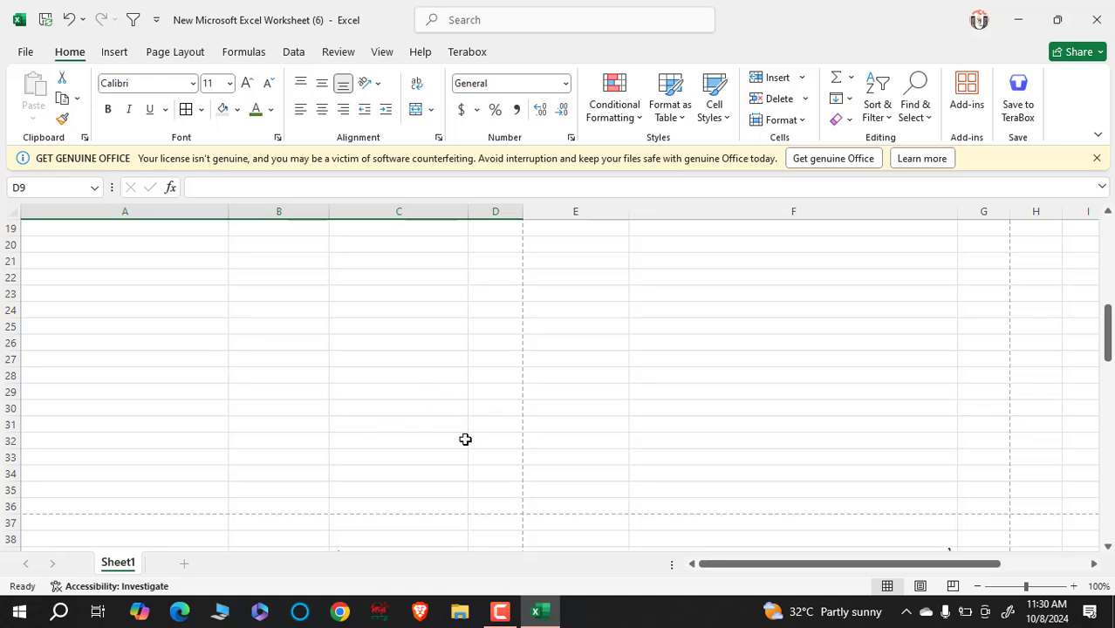
scroll(472, 436, up, 5)
scroll(478, 437, up, 1)
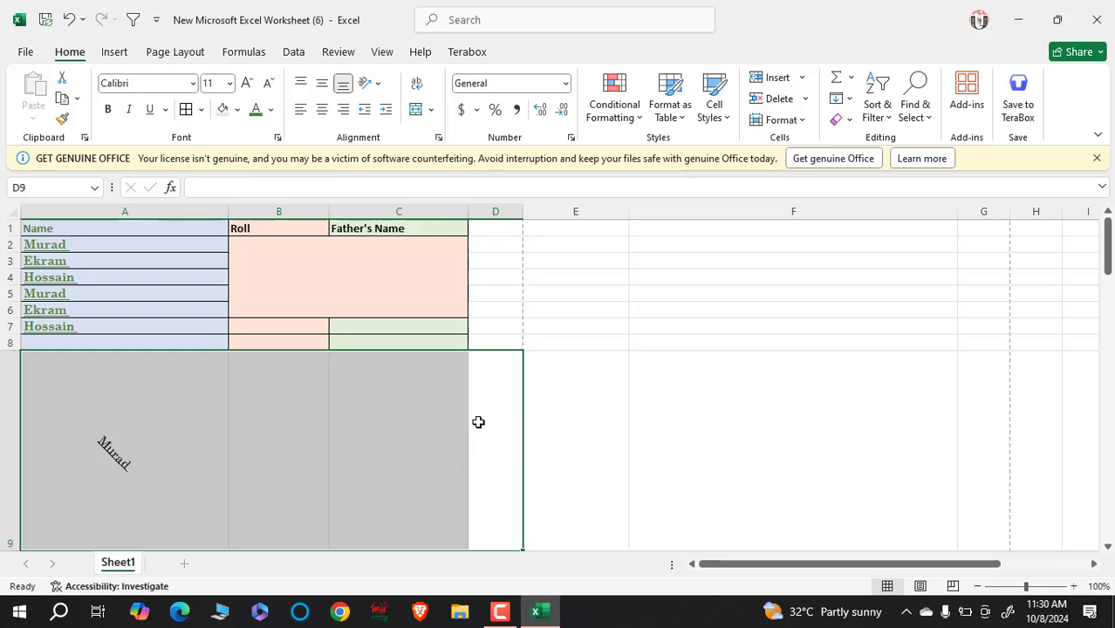
drag(43, 235, 490, 285)
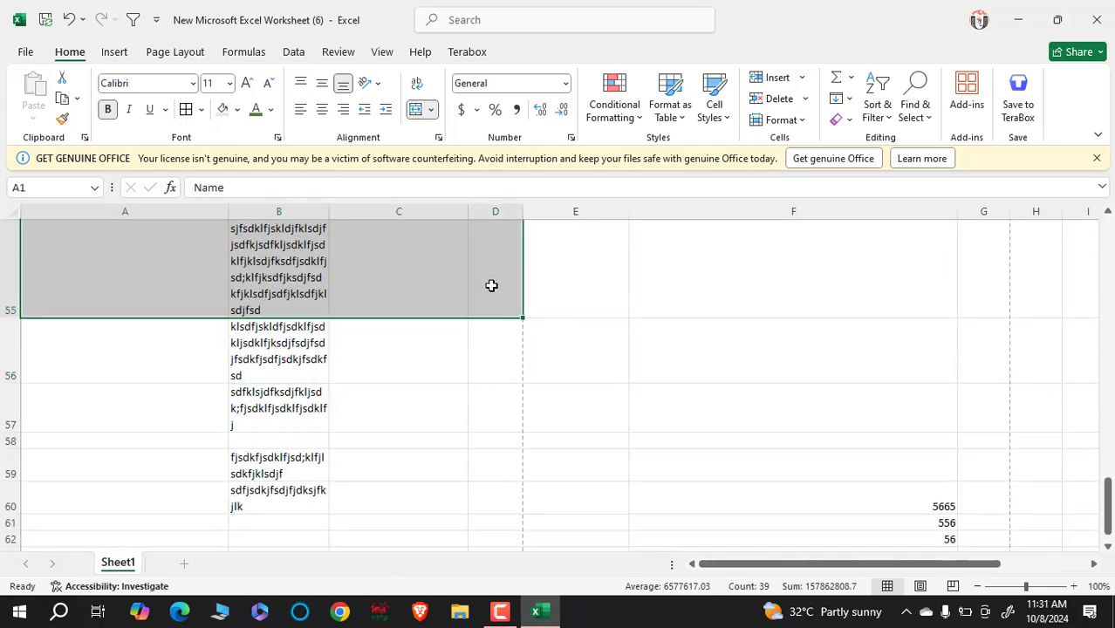
click(747, 274)
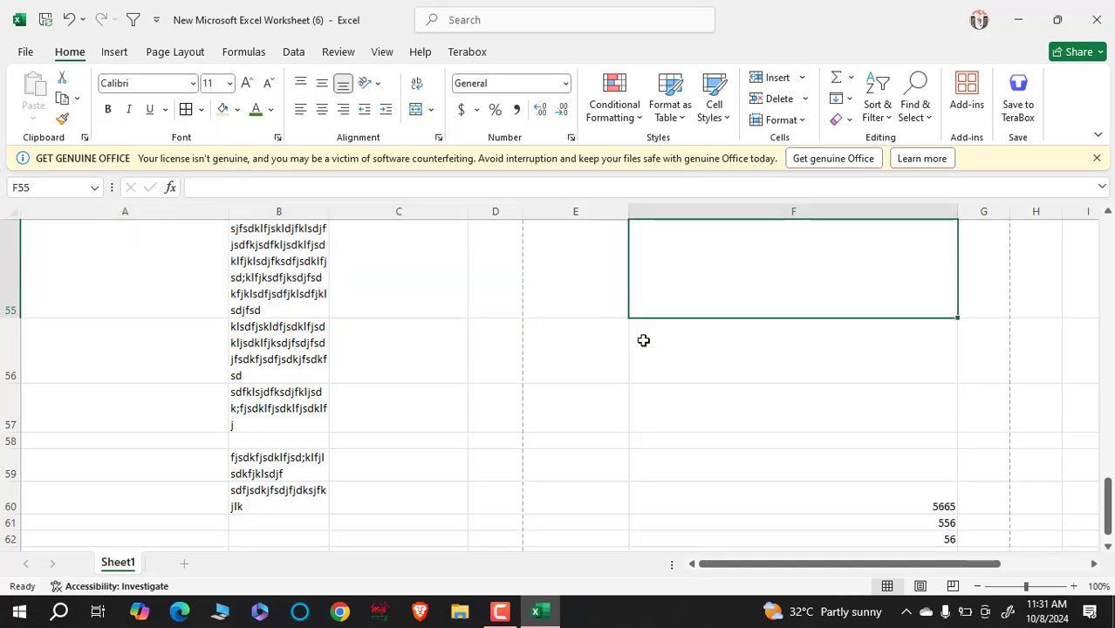
- Select the table from B37 down to G53
scroll(565, 384, up, 15)
scroll(580, 384, down, 8)
scroll(576, 367, down, 2)
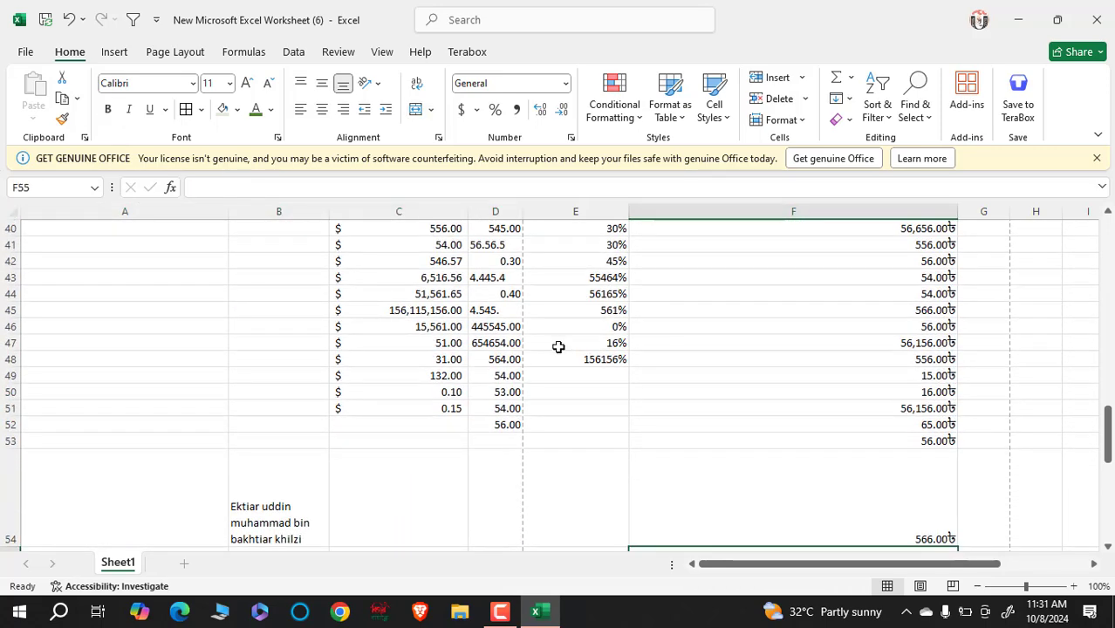
scroll(480, 332, up, 2)
drag(264, 276, 955, 532)
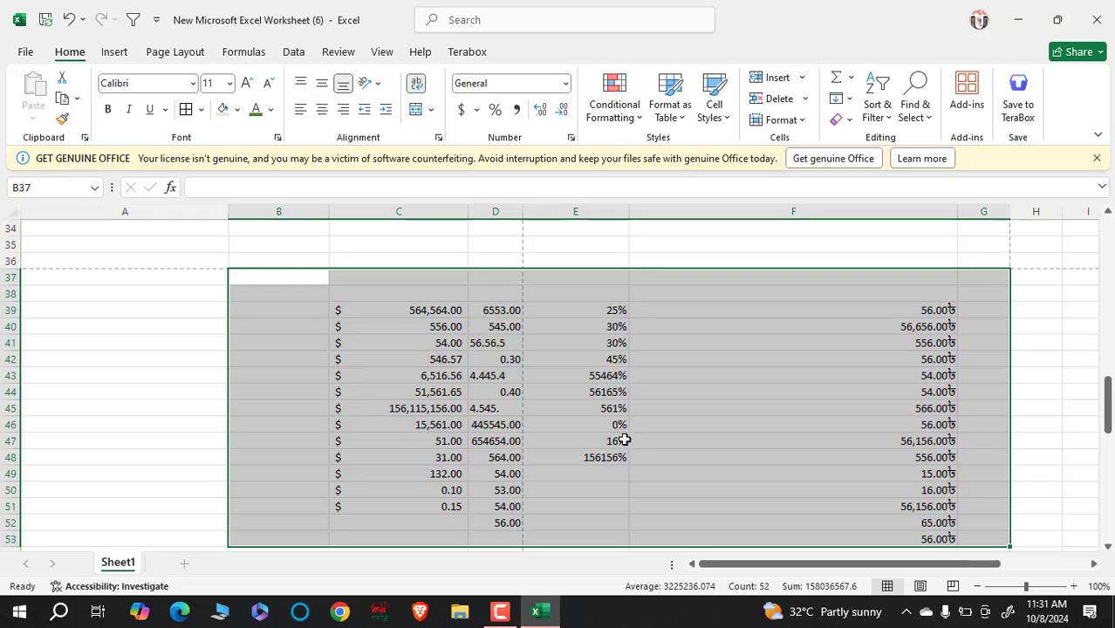
- On the Page Layout tab, browse the Margins, Orientation and Size presets without changing anything
click(181, 54)
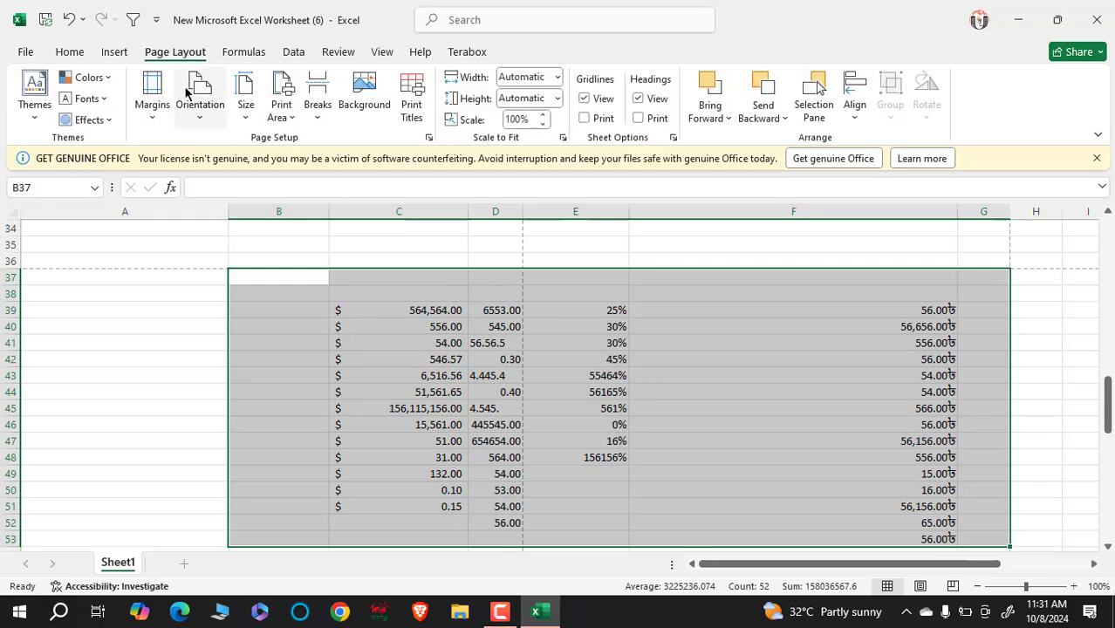
click(147, 122)
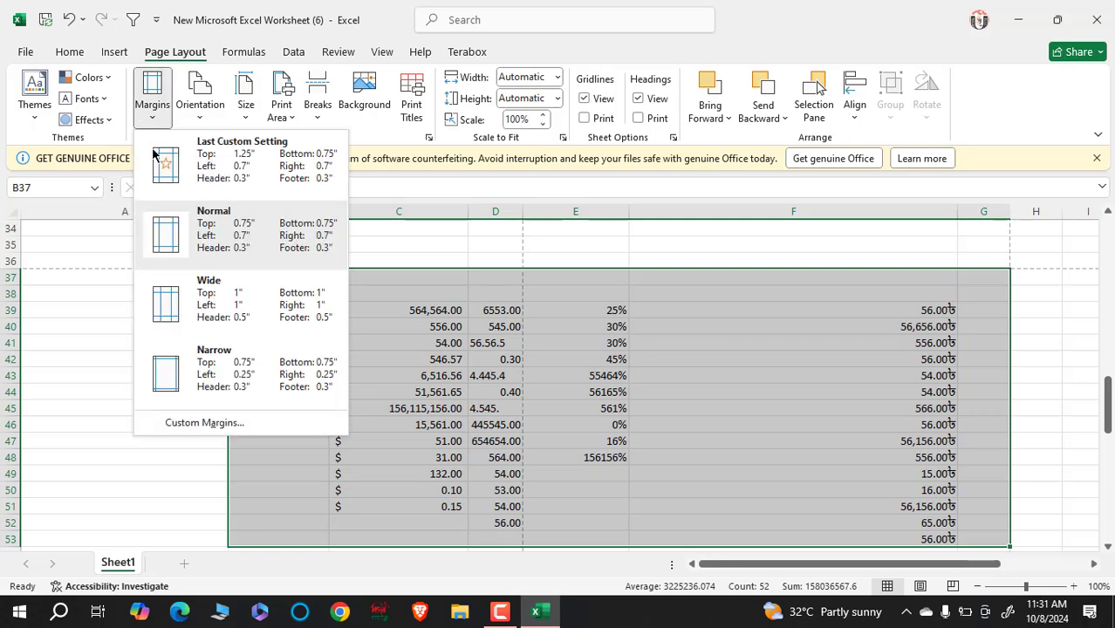
click(236, 245)
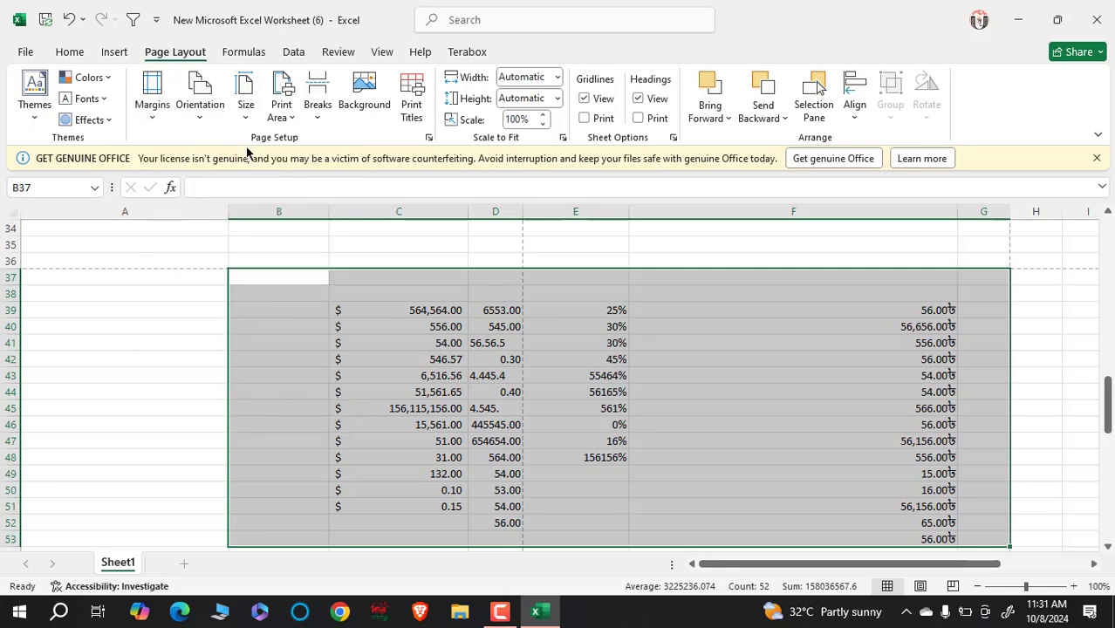
click(198, 120)
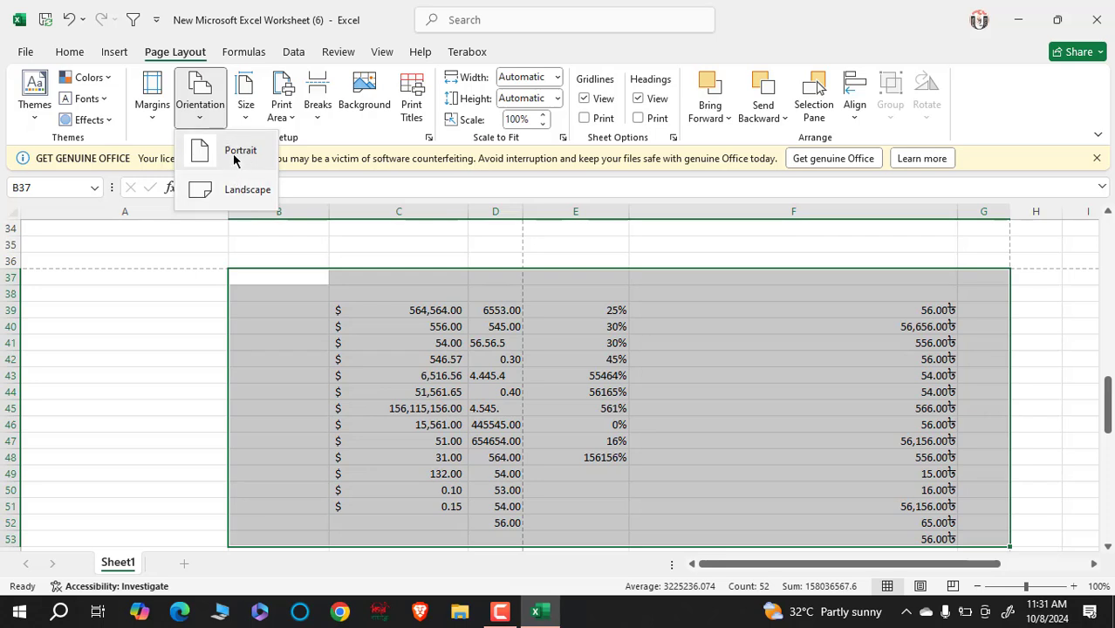
click(248, 120)
click(247, 121)
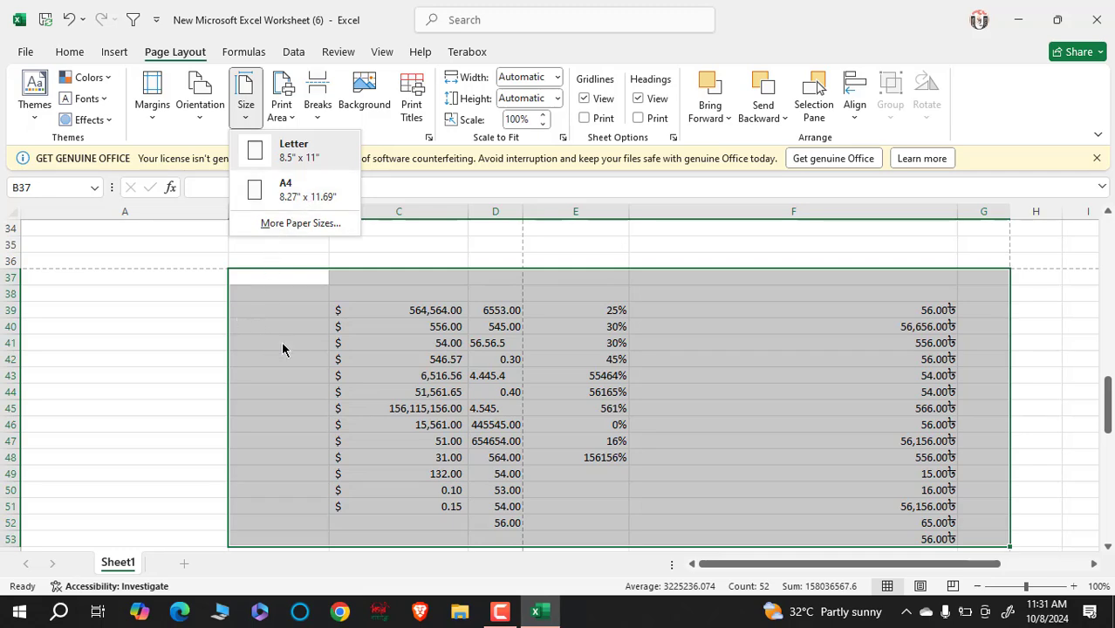
click(327, 372)
- Reselect the table from B37 to G53
click(301, 308)
click(298, 284)
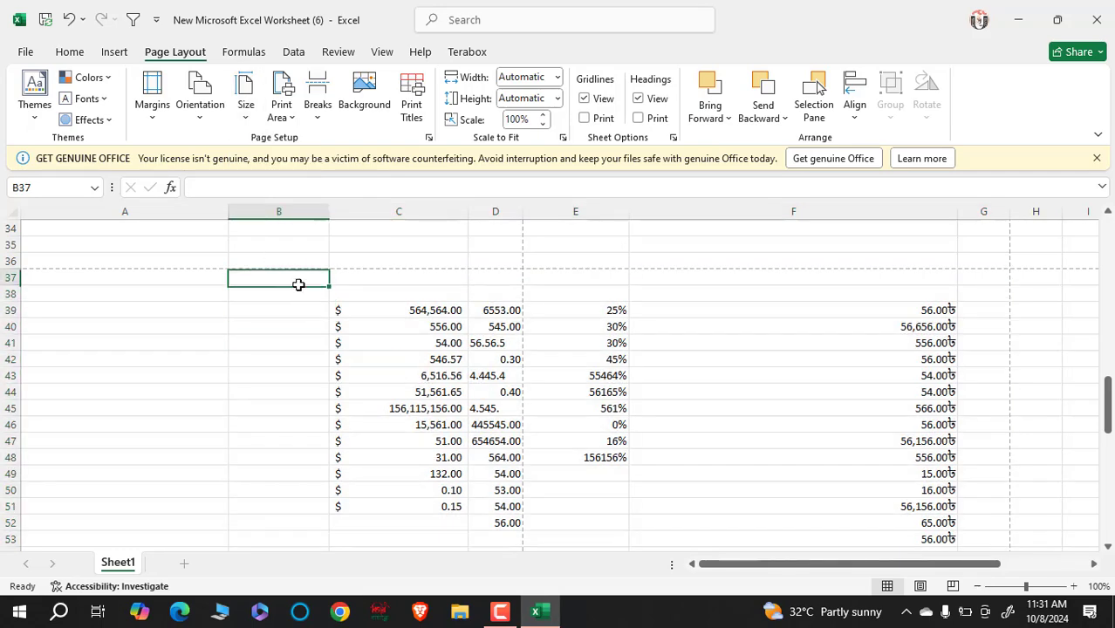
drag(298, 284, 971, 278)
scroll(640, 415, up, 6)
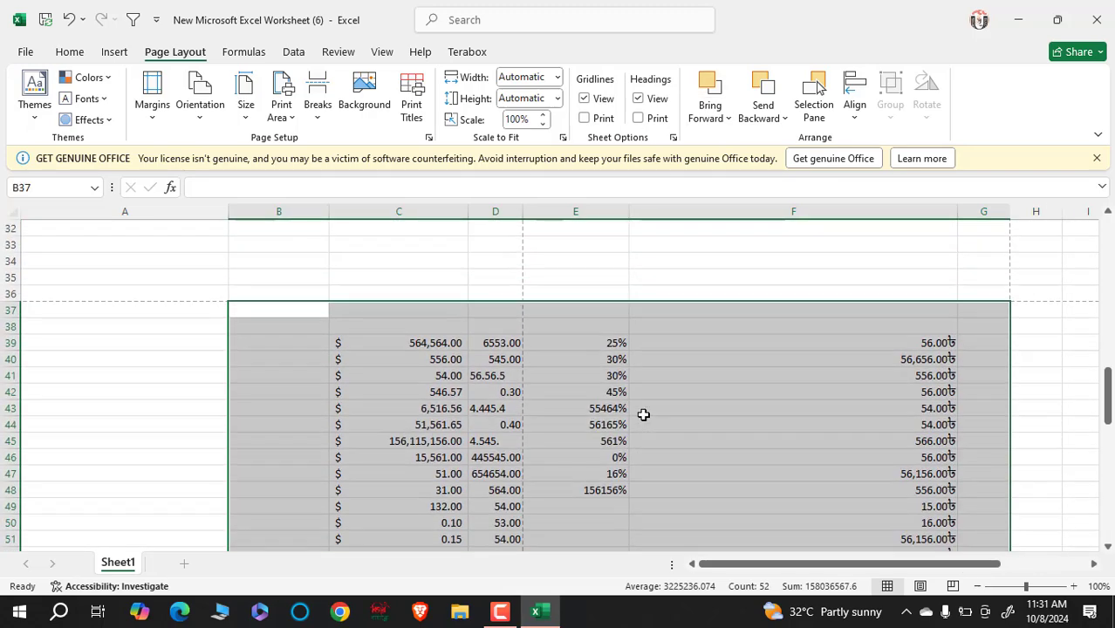
scroll(628, 379, down, 1)
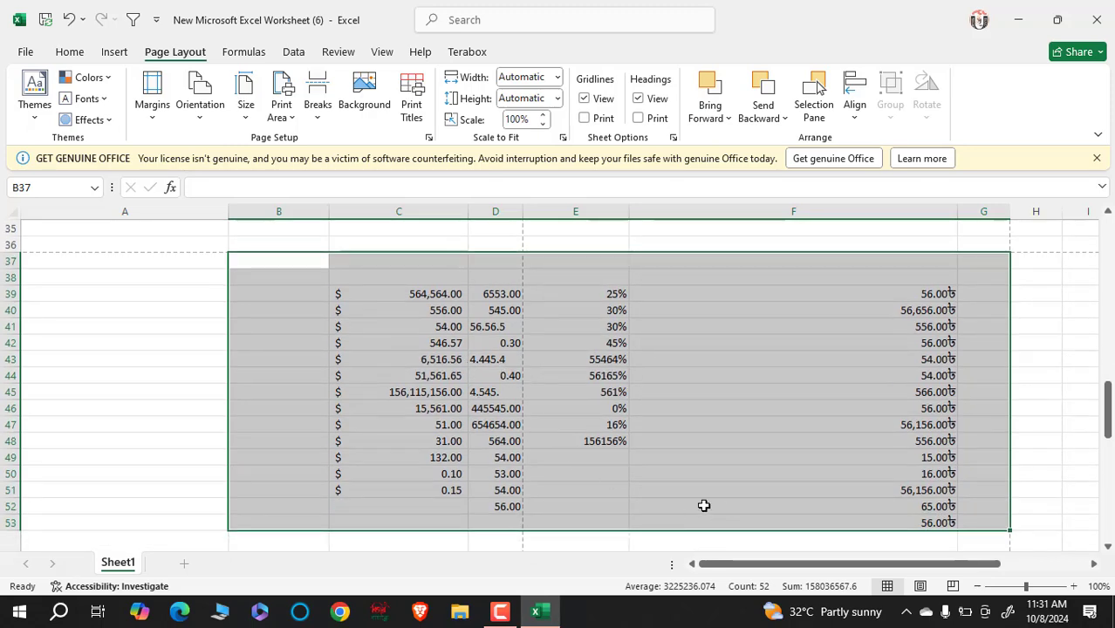
- In the Ctrl+P print preview, change Print Active Sheets to Print Selection
key(ctrl+p)
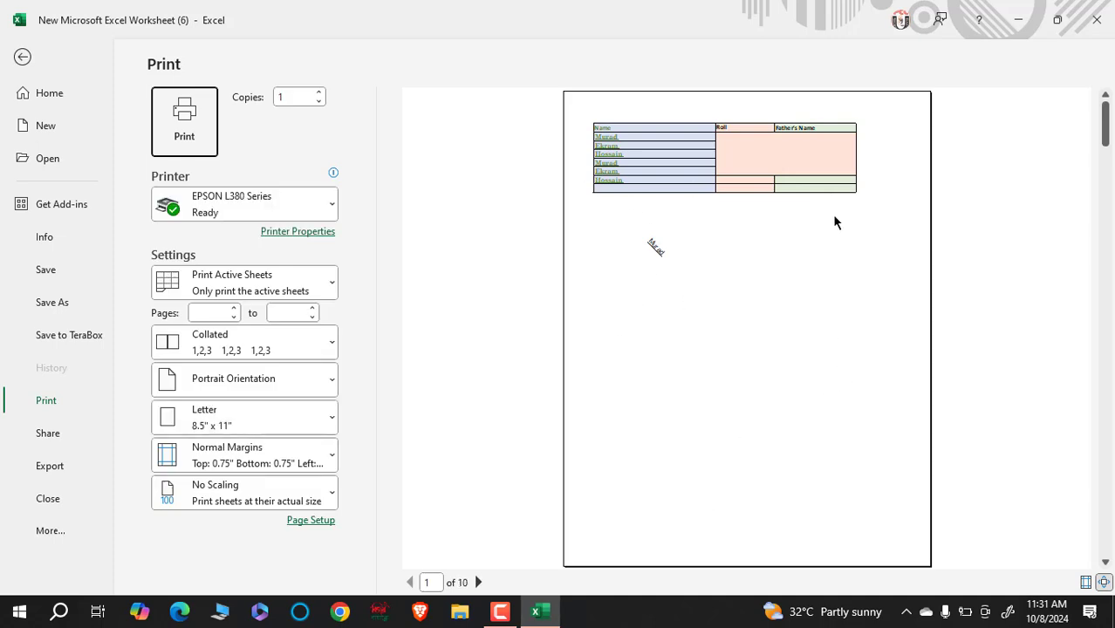
scroll(831, 224, down, 8)
scroll(811, 232, up, 8)
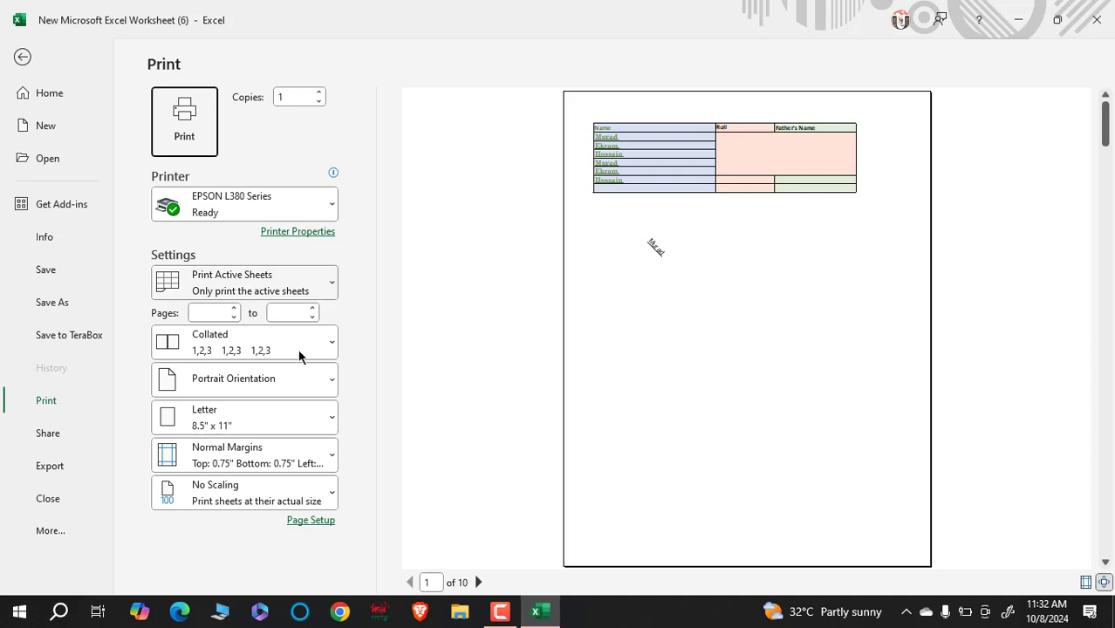
click(331, 290)
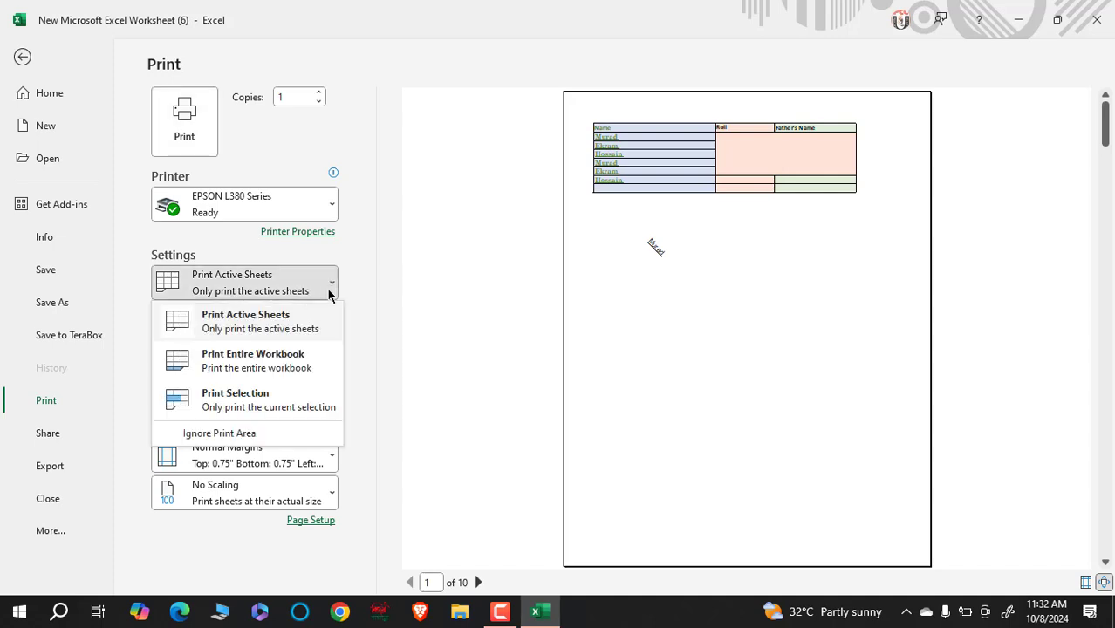
click(232, 403)
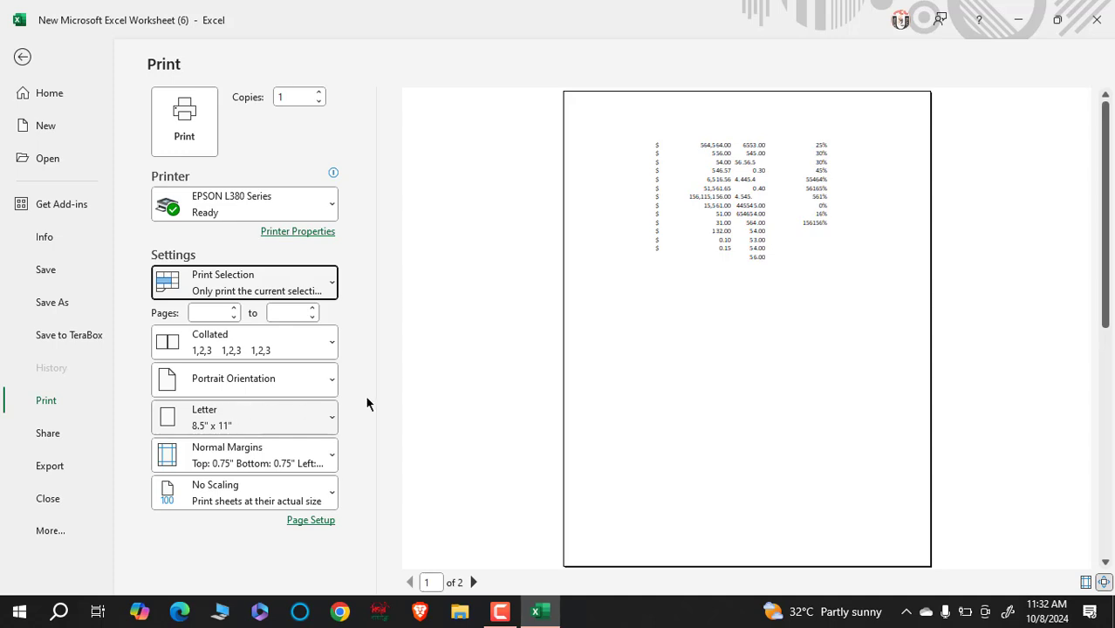
scroll(710, 348, down, 1)
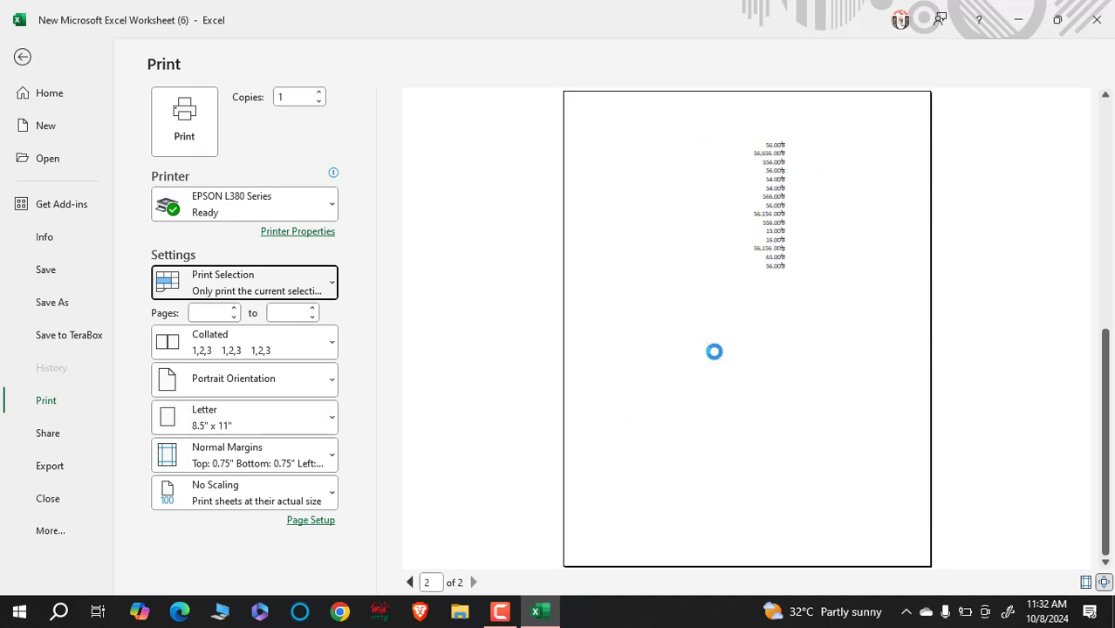
scroll(714, 351, up, 1)
scroll(719, 368, down, 1)
scroll(777, 253, up, 1)
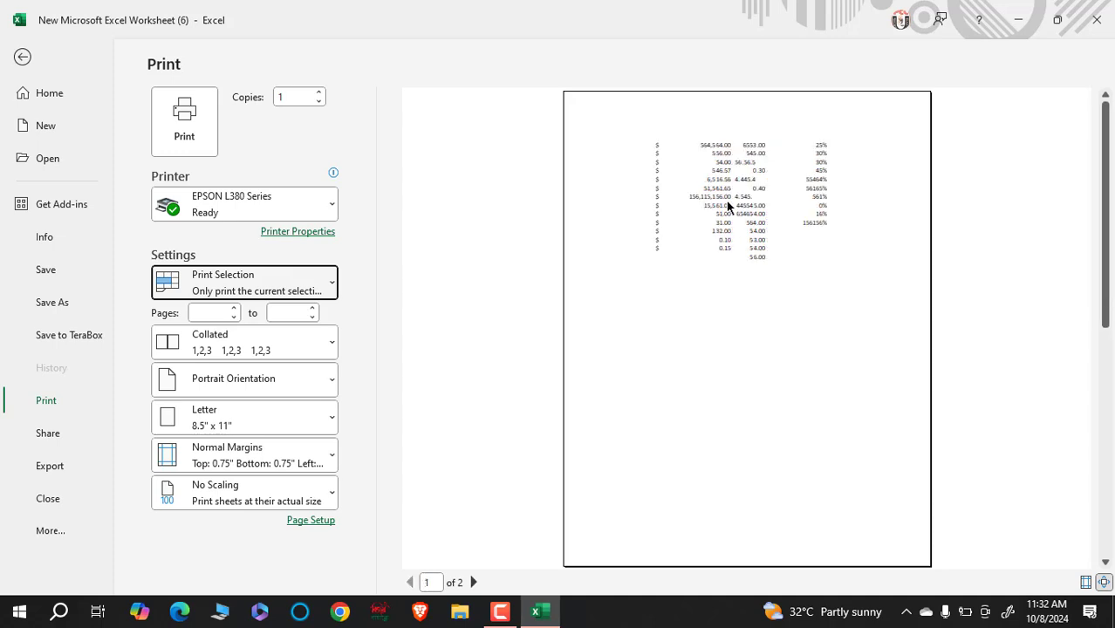
- Set the printout to Landscape orientation on A4 paper
click(282, 378)
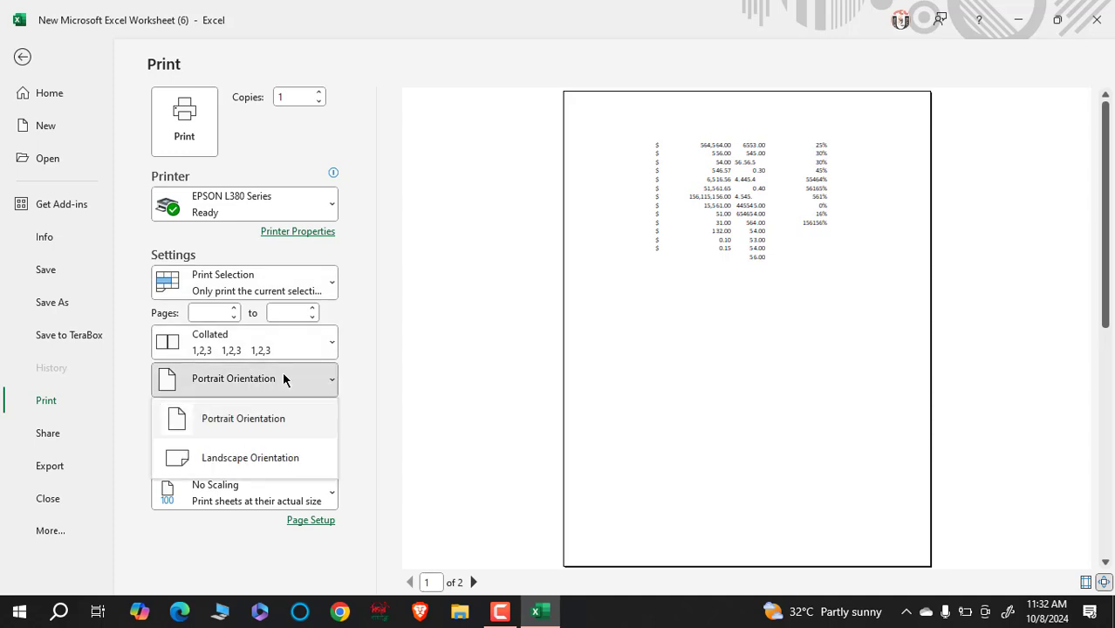
click(282, 458)
scroll(725, 299, down, 2)
scroll(724, 303, up, 2)
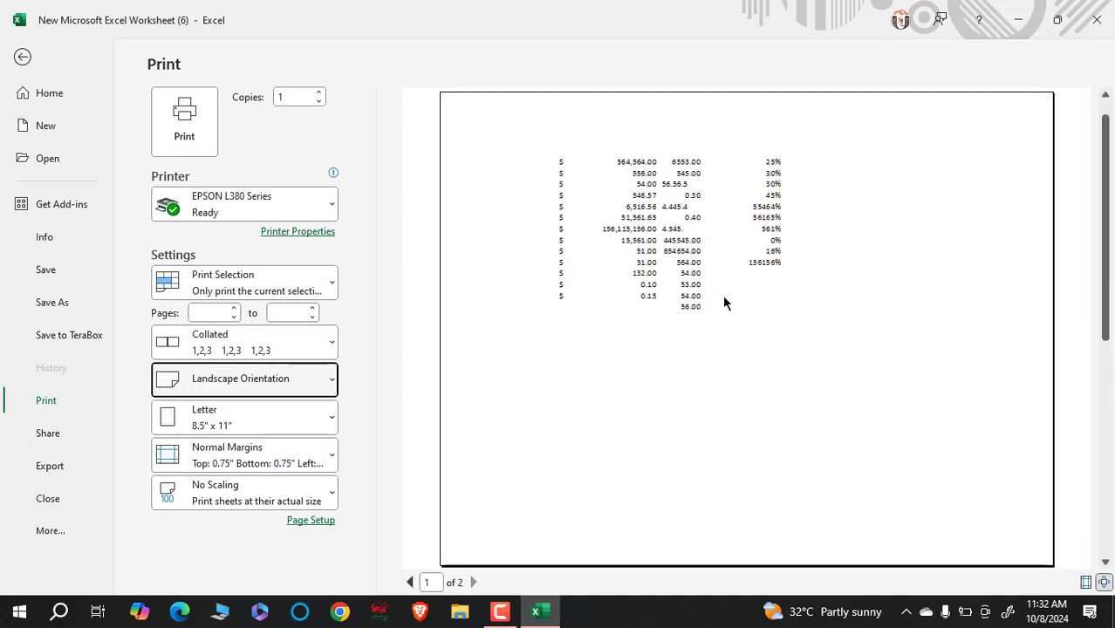
click(323, 387)
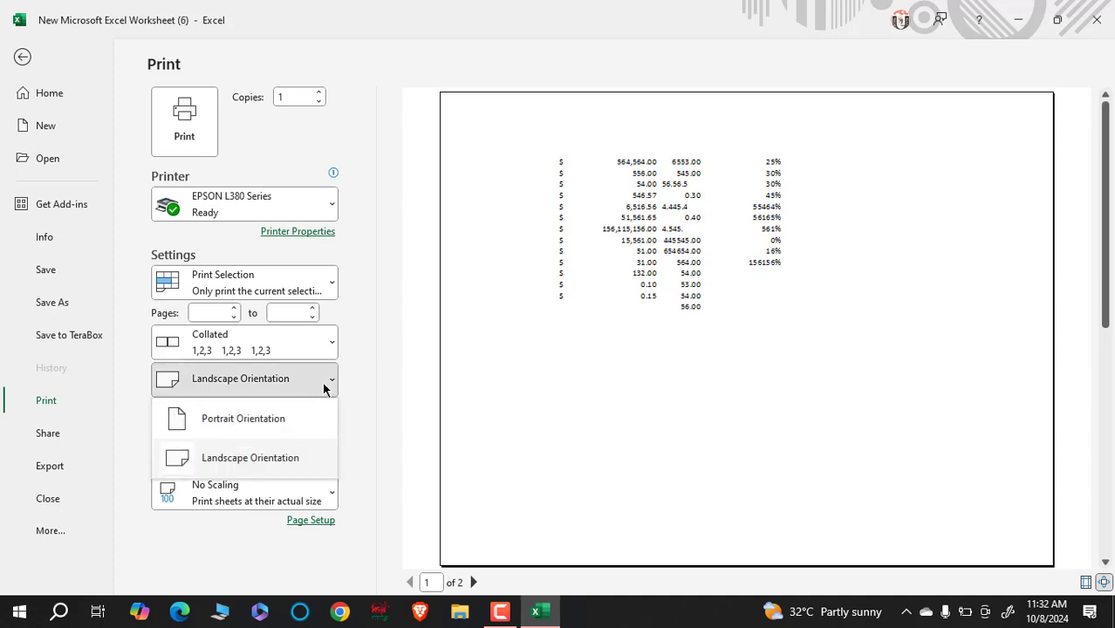
click(324, 388)
click(324, 386)
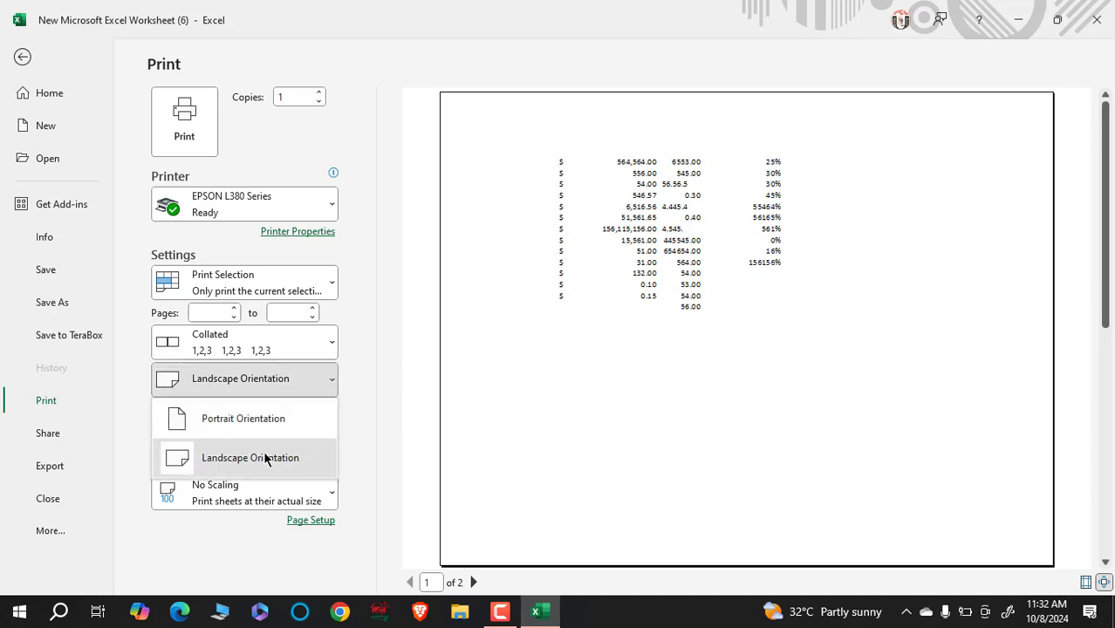
click(266, 459)
click(329, 424)
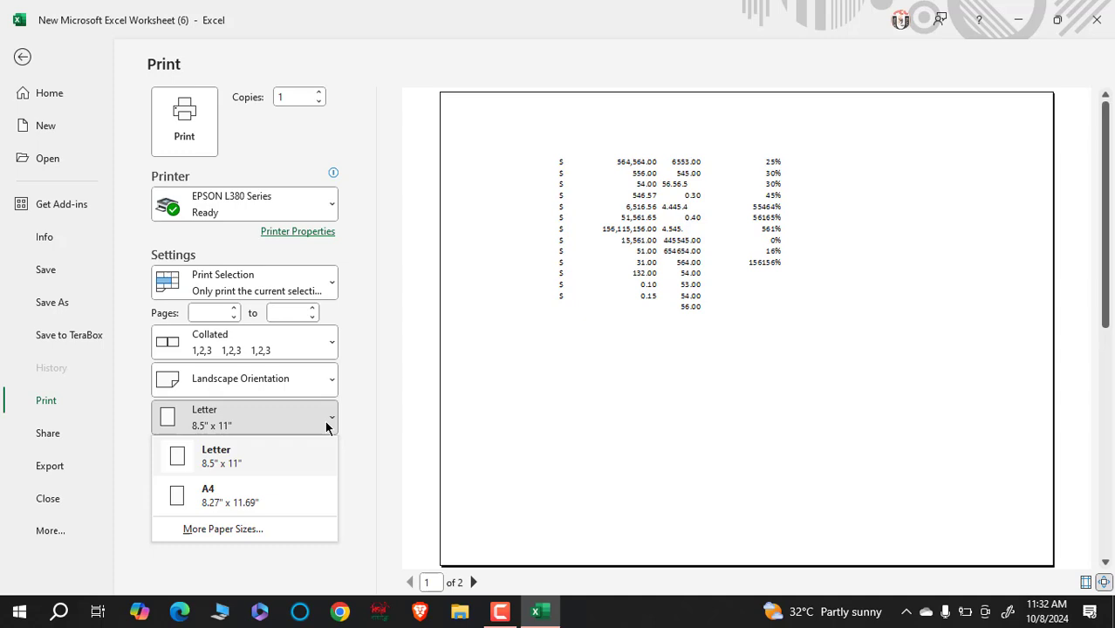
click(256, 496)
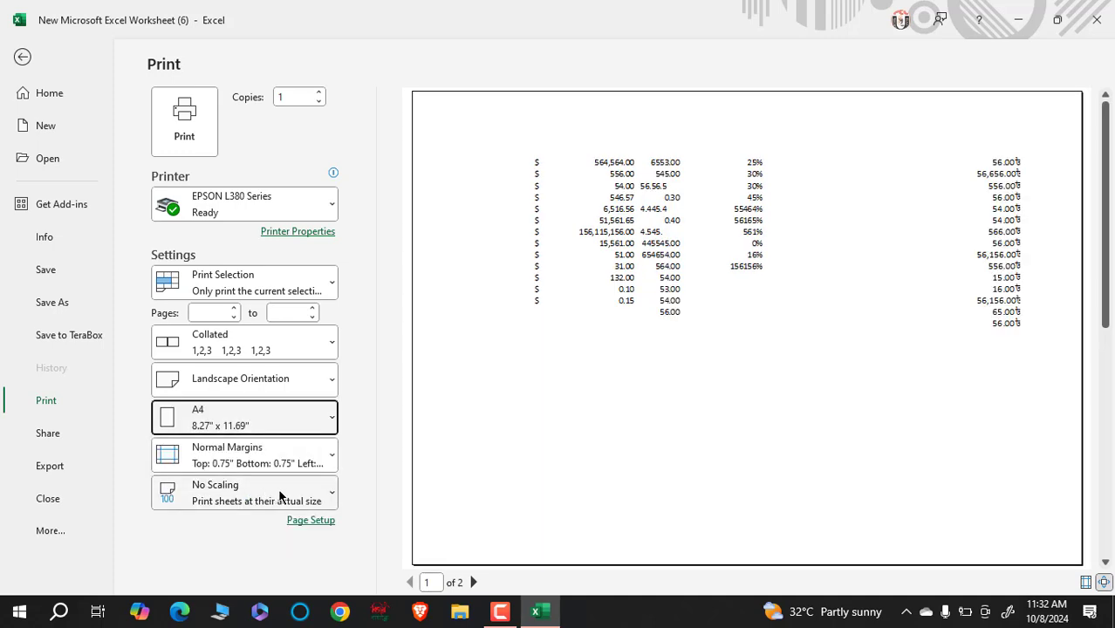
- Apply Narrow margins and Fit All Columns on One Page scaling
click(310, 457)
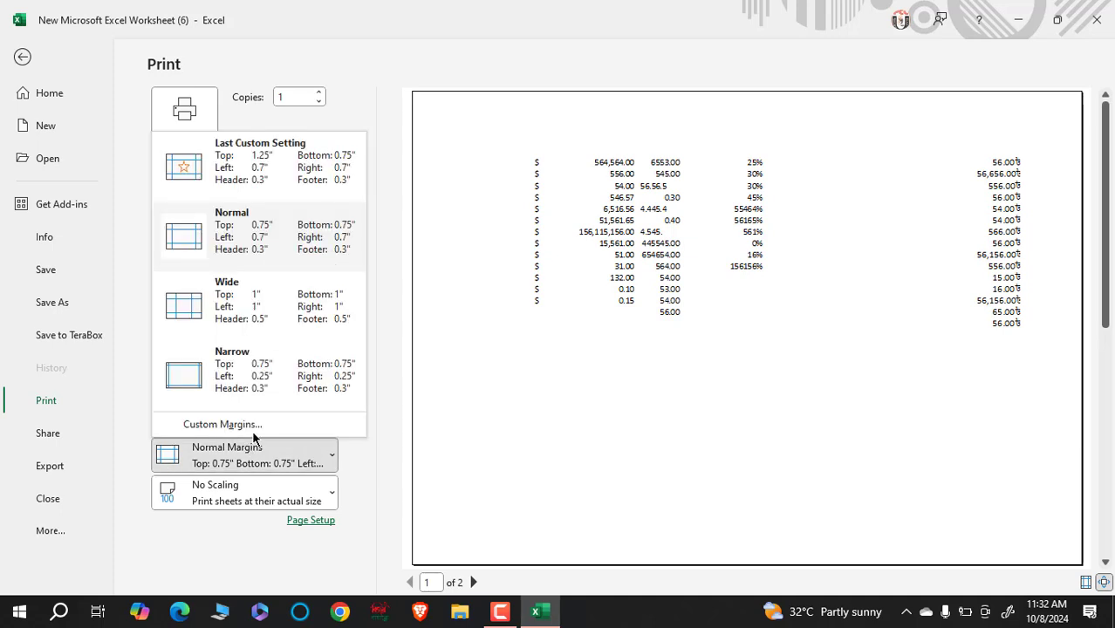
click(270, 353)
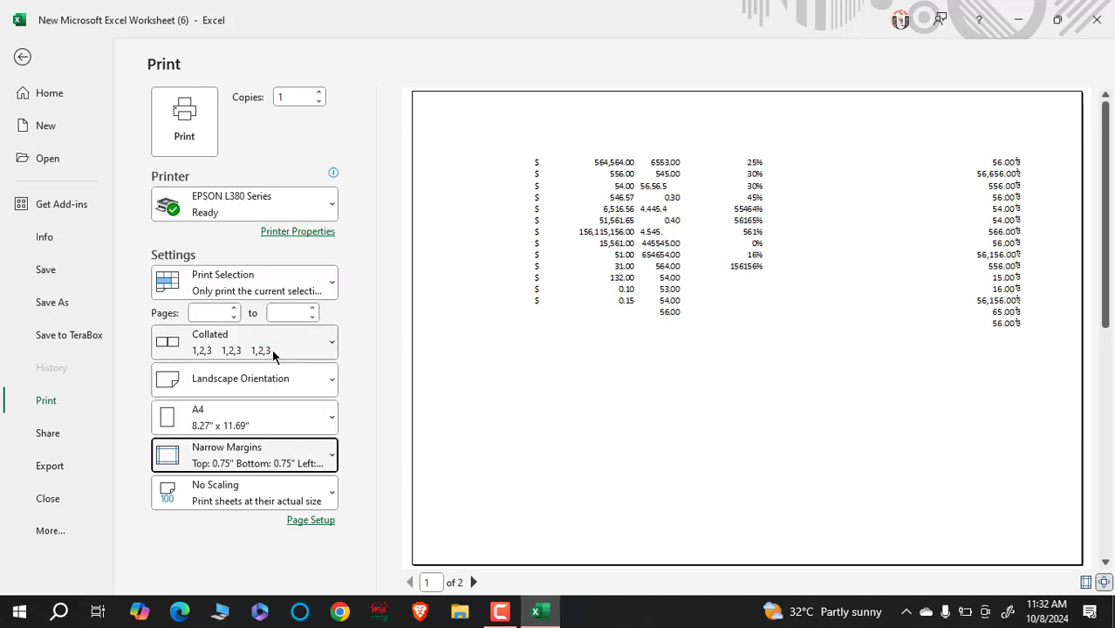
click(291, 497)
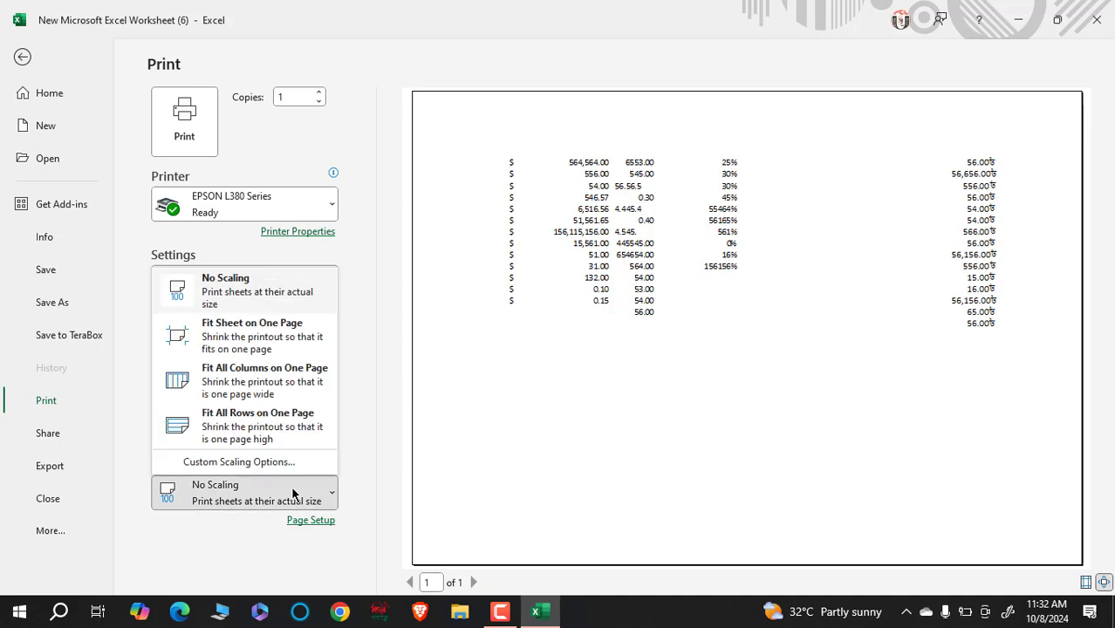
click(294, 387)
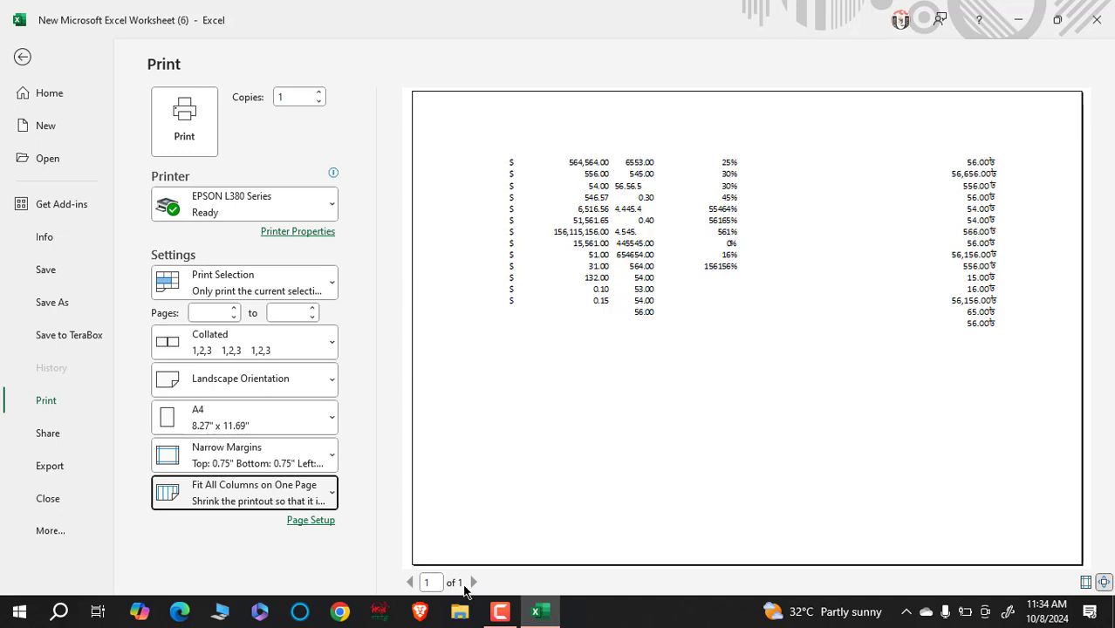
click(500, 611)
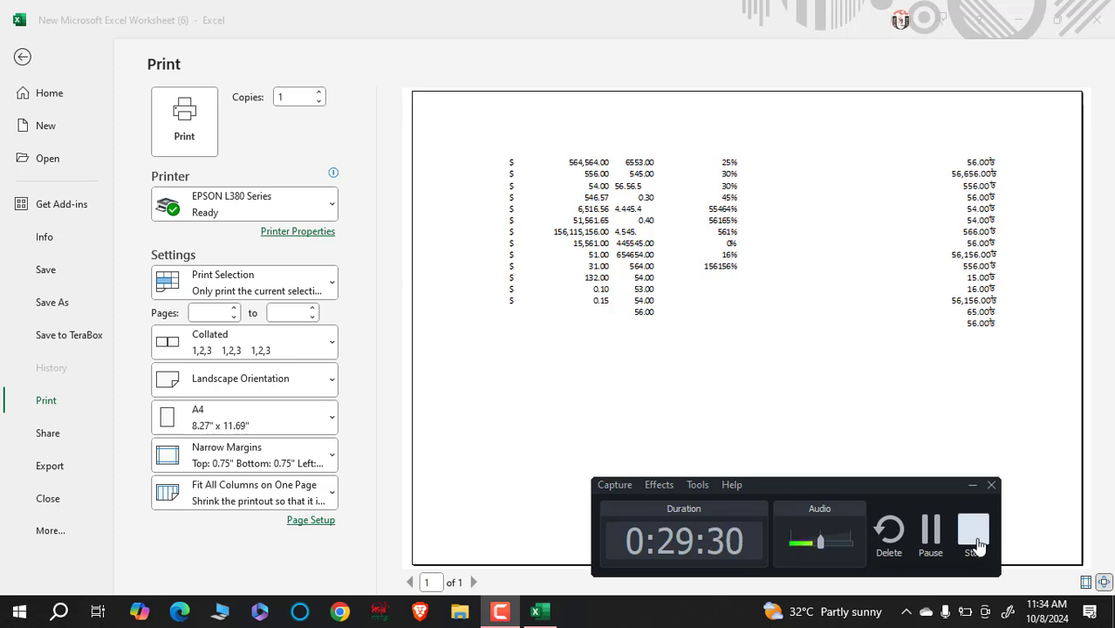